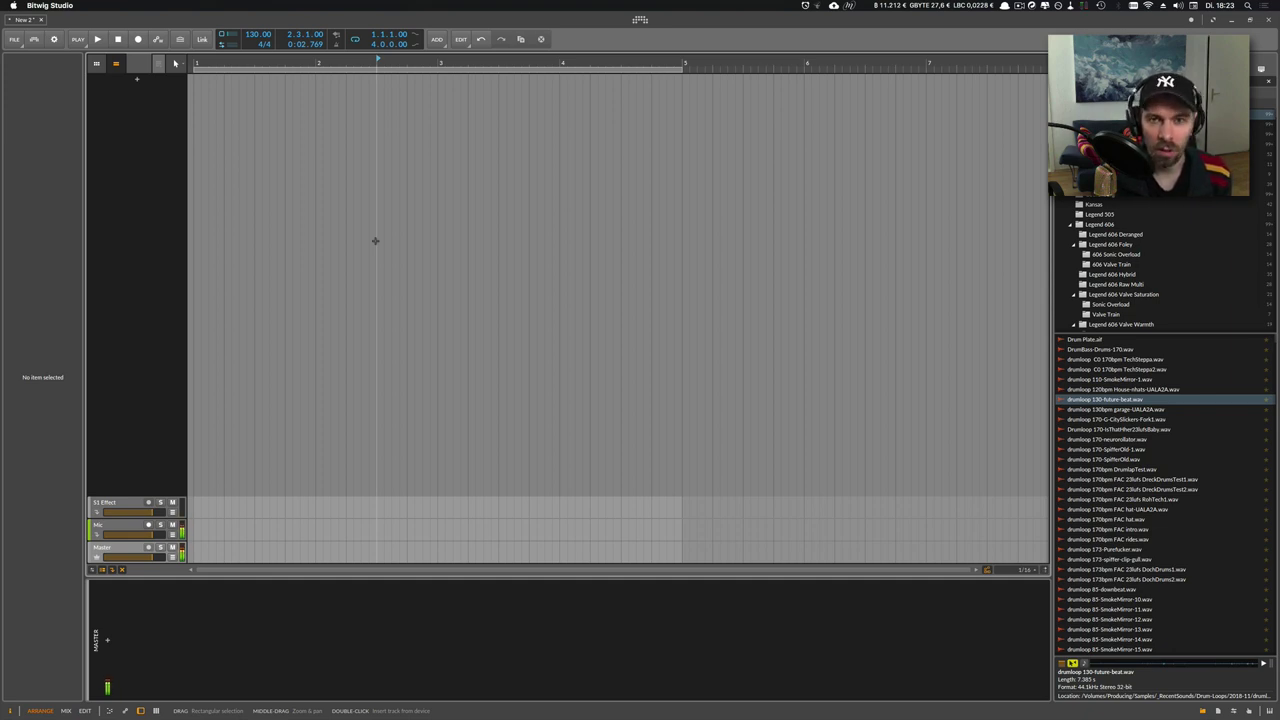
# Create a new track and insert a Resonator Bank device on it
pyautogui.doubleClick(139, 82)
pyautogui.doubleClick(139, 82)
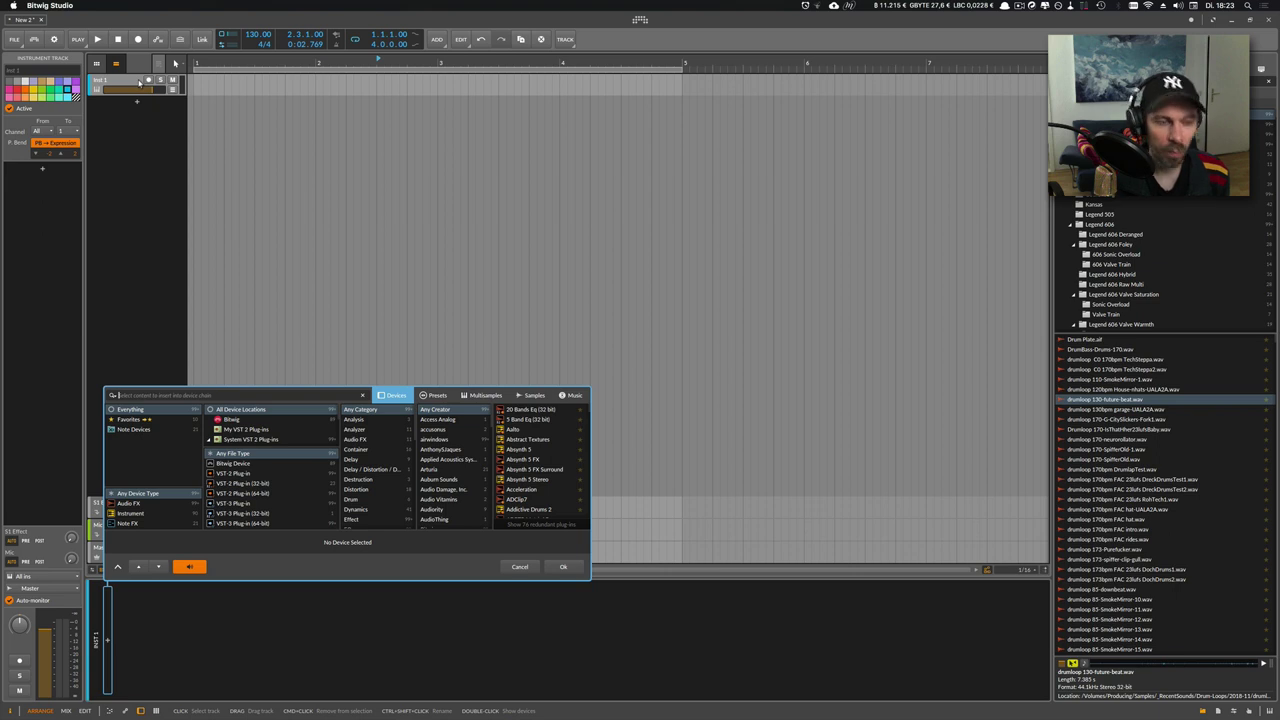
pyautogui.write('reso')
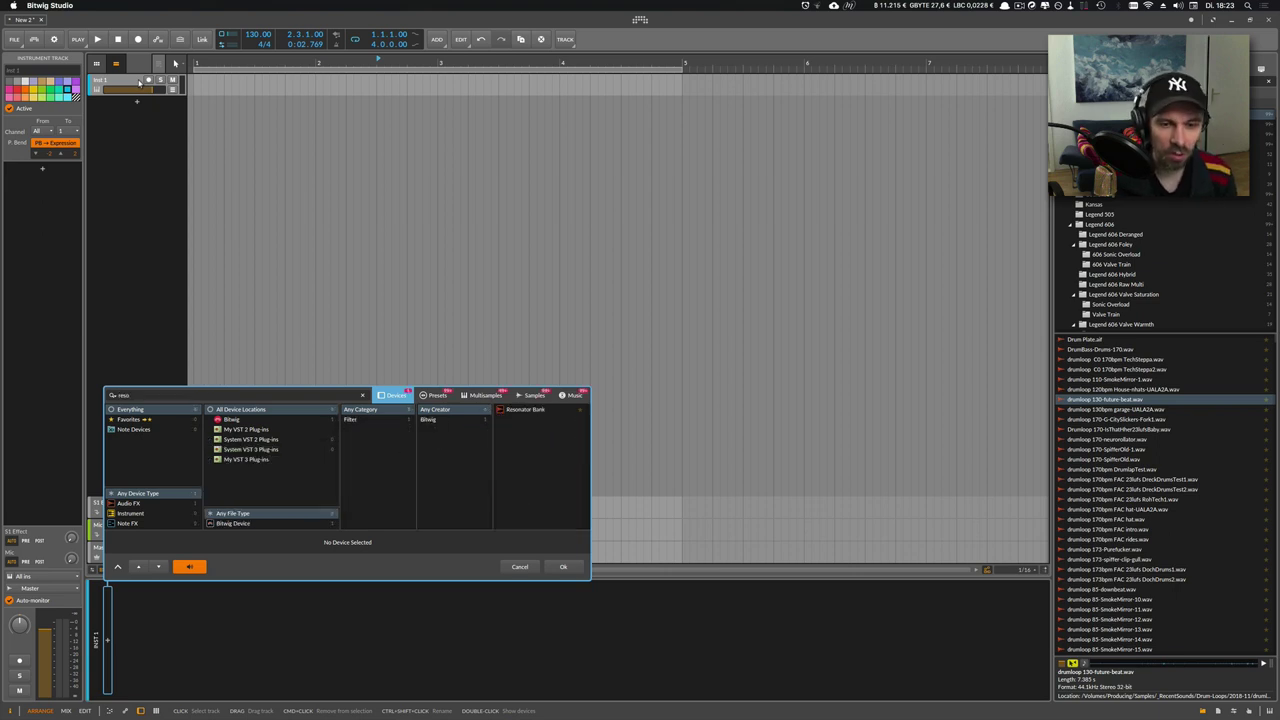
pyautogui.press('Return')
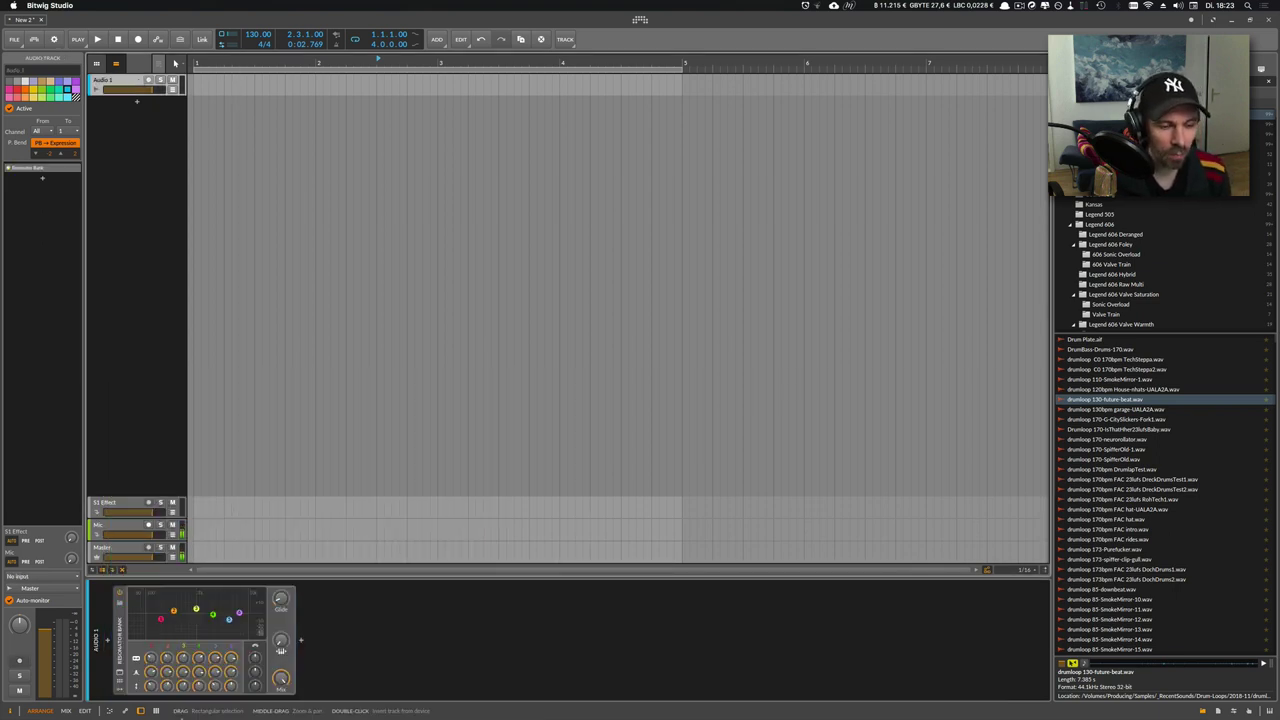
# Turn the gains of resonators 2 to 6 all the way down and slightly raise the first resonator's gain
pyautogui.moveTo(167, 687); pyautogui.dragTo(230, 715)
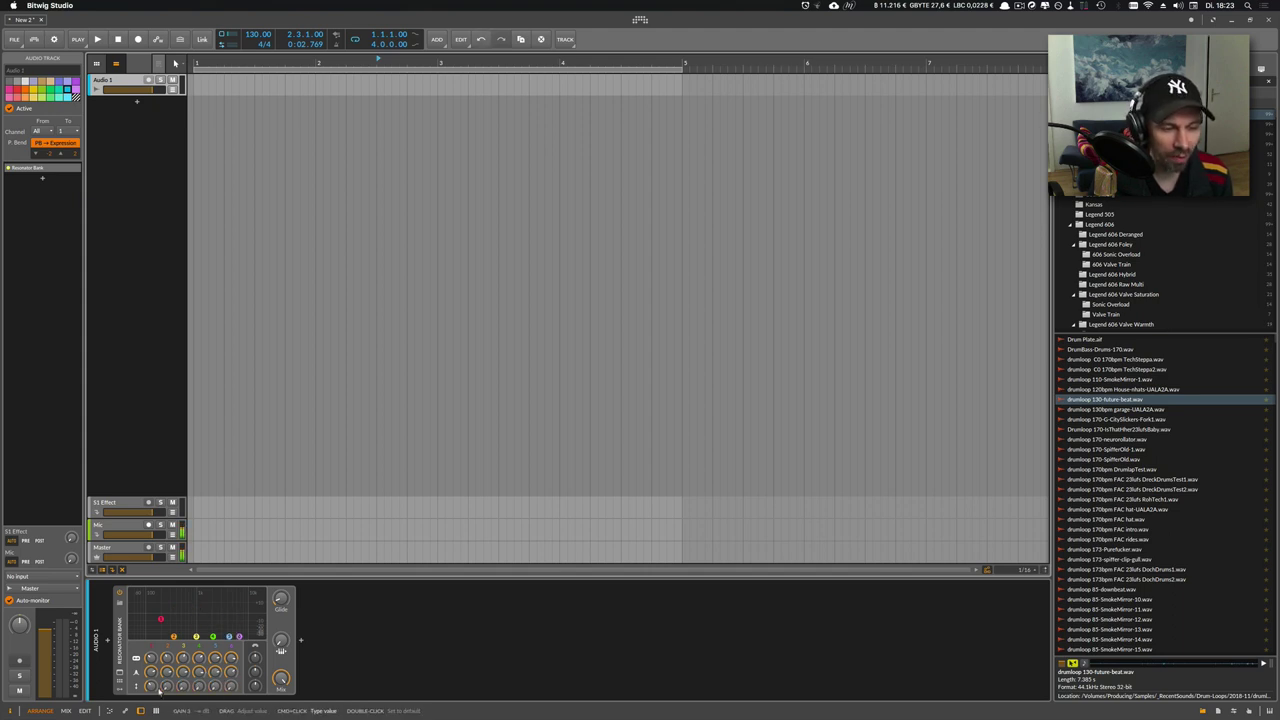
pyautogui.moveTo(152, 687); pyautogui.dragTo(152, 678)
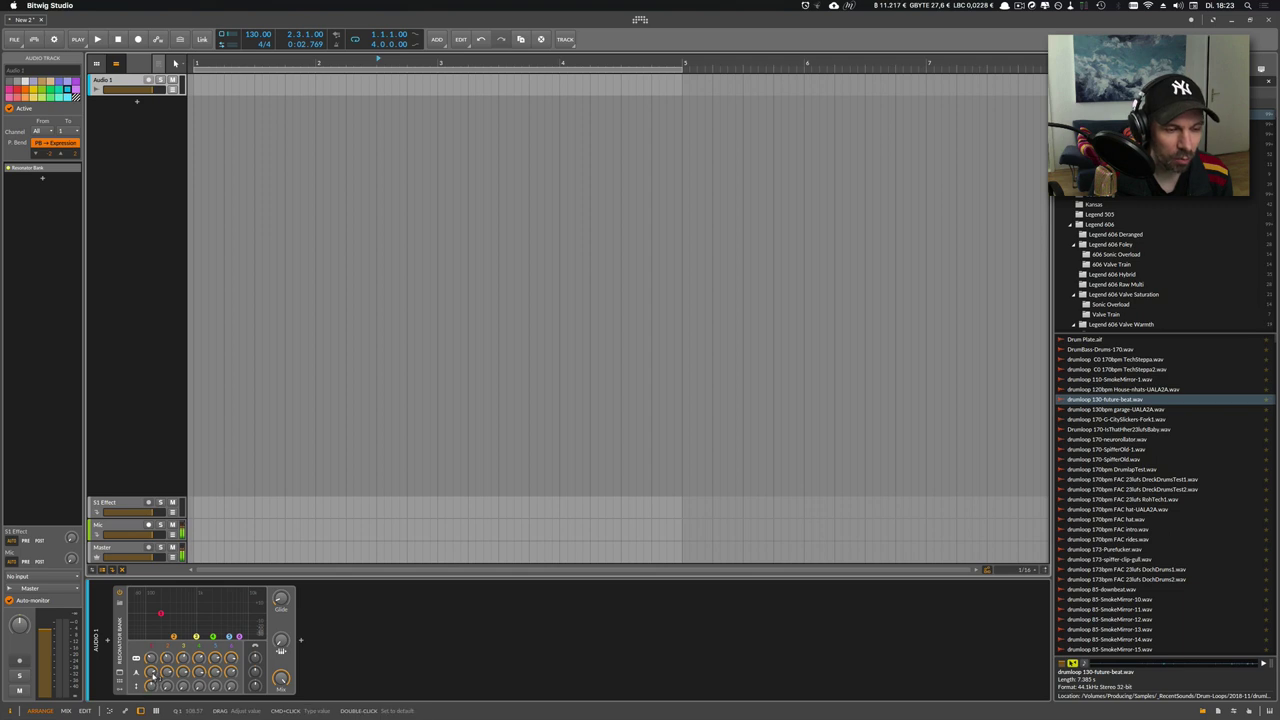
# Tune the first resonator's frequency to C3 and turn the Resonator Bank's keytracking fully up
pyautogui.keyDown('super'); pyautogui.click(152, 657); pyautogui.keyUp('super')
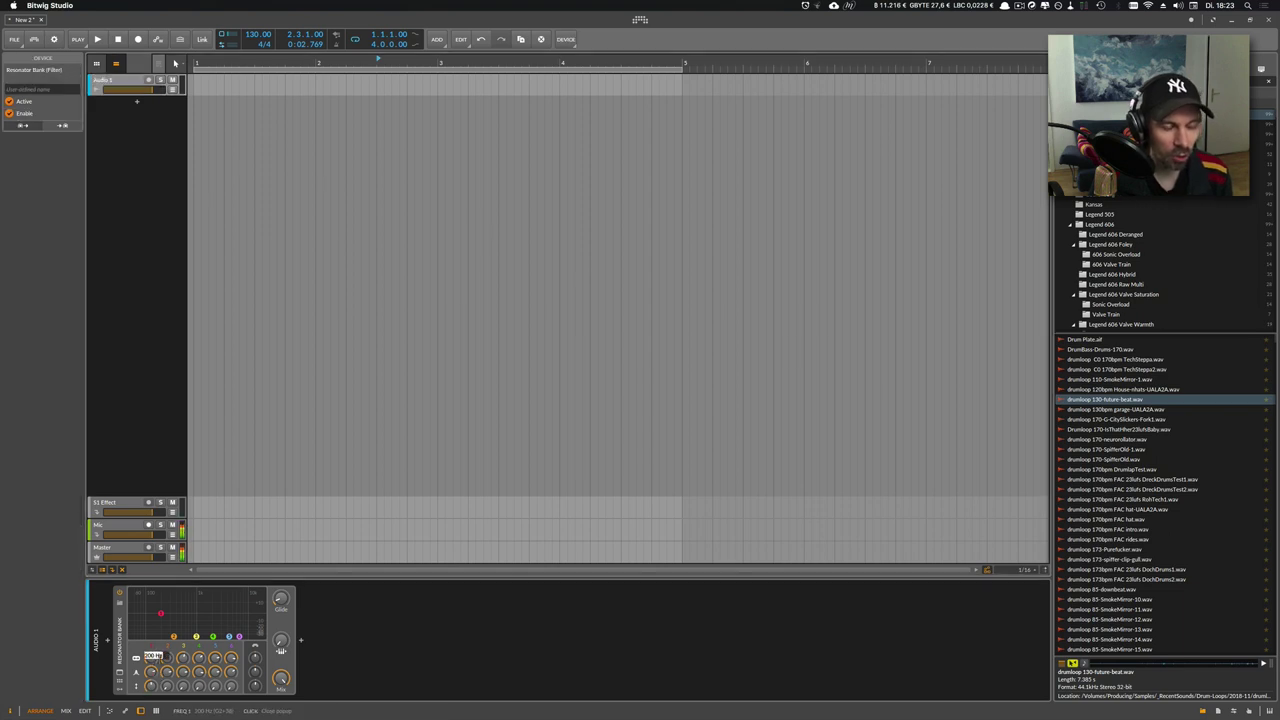
pyautogui.write('C')
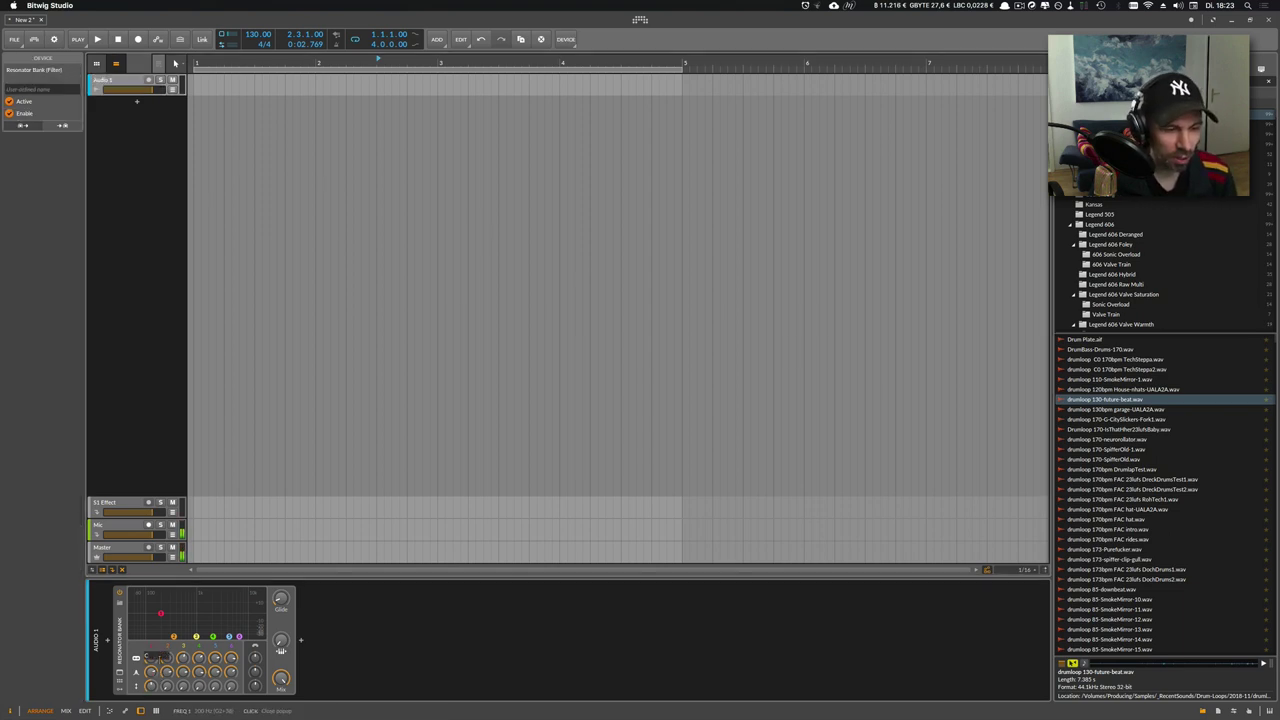
pyautogui.write('3')
pyautogui.press('Return')
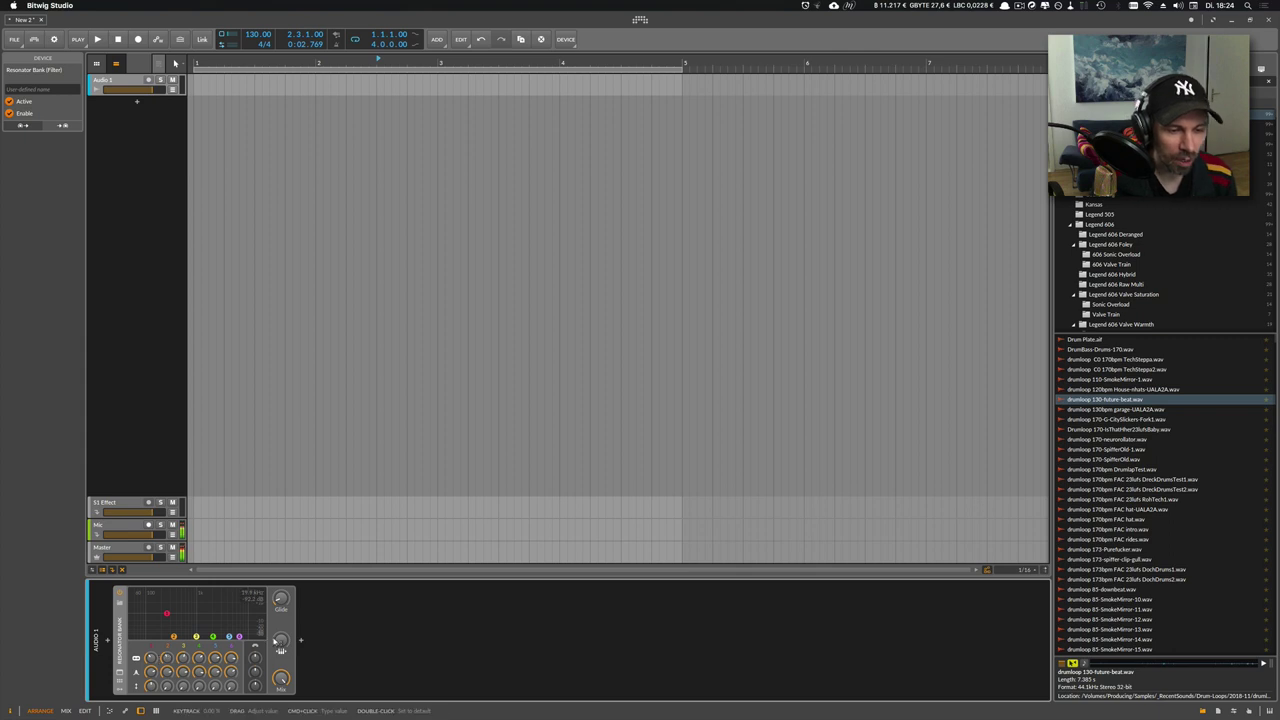
pyautogui.moveTo(281, 641); pyautogui.dragTo(281, 598)
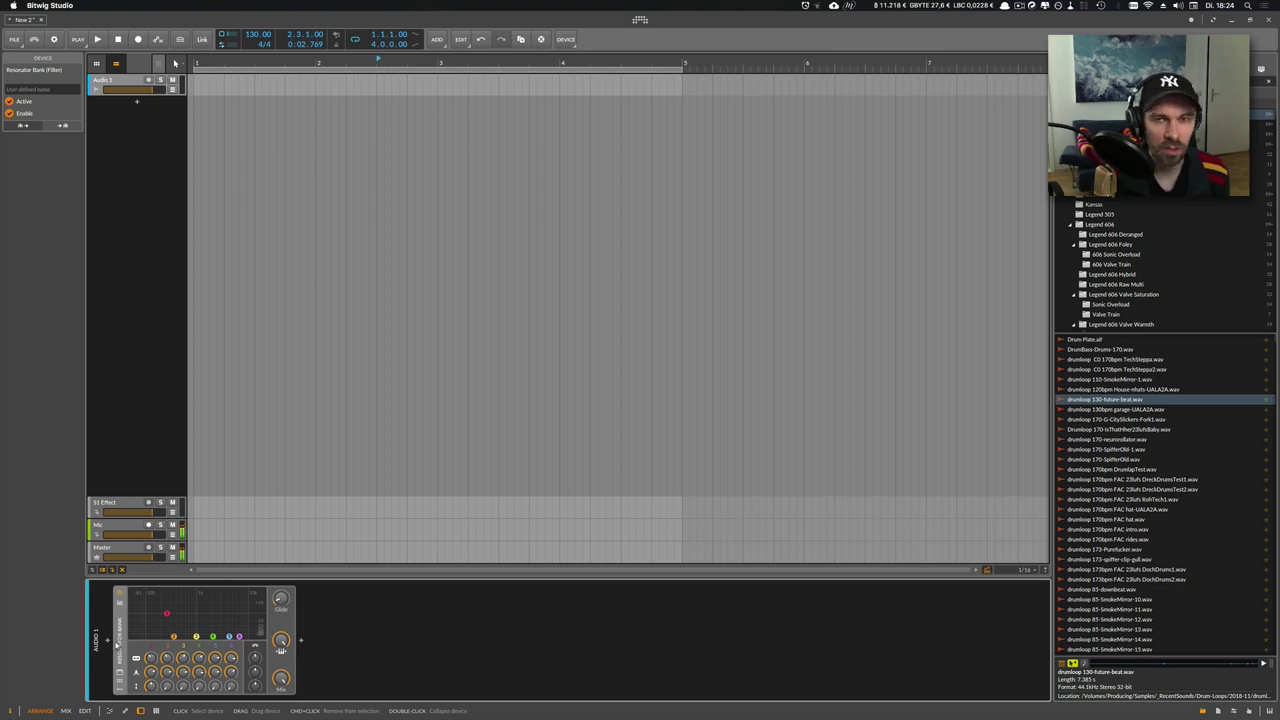
# Insert a DC Offset device before the Resonator Bank
pyautogui.click(108, 645)
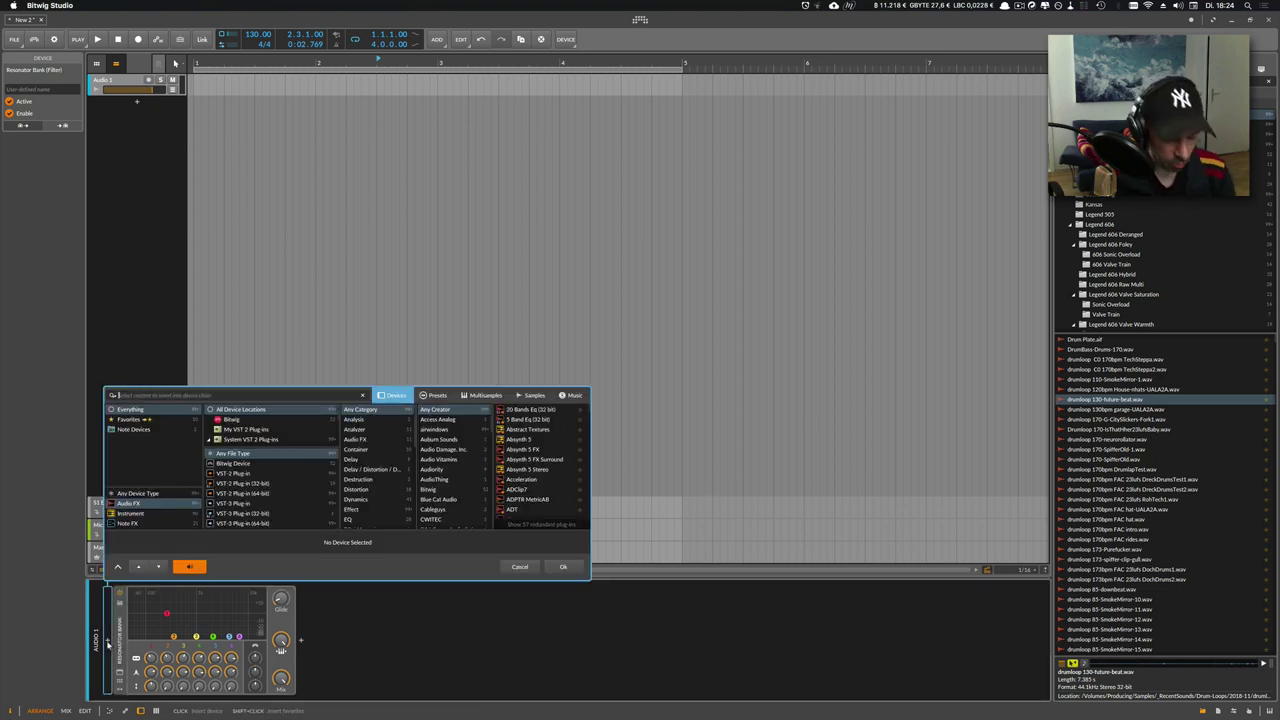
pyautogui.write('dc')
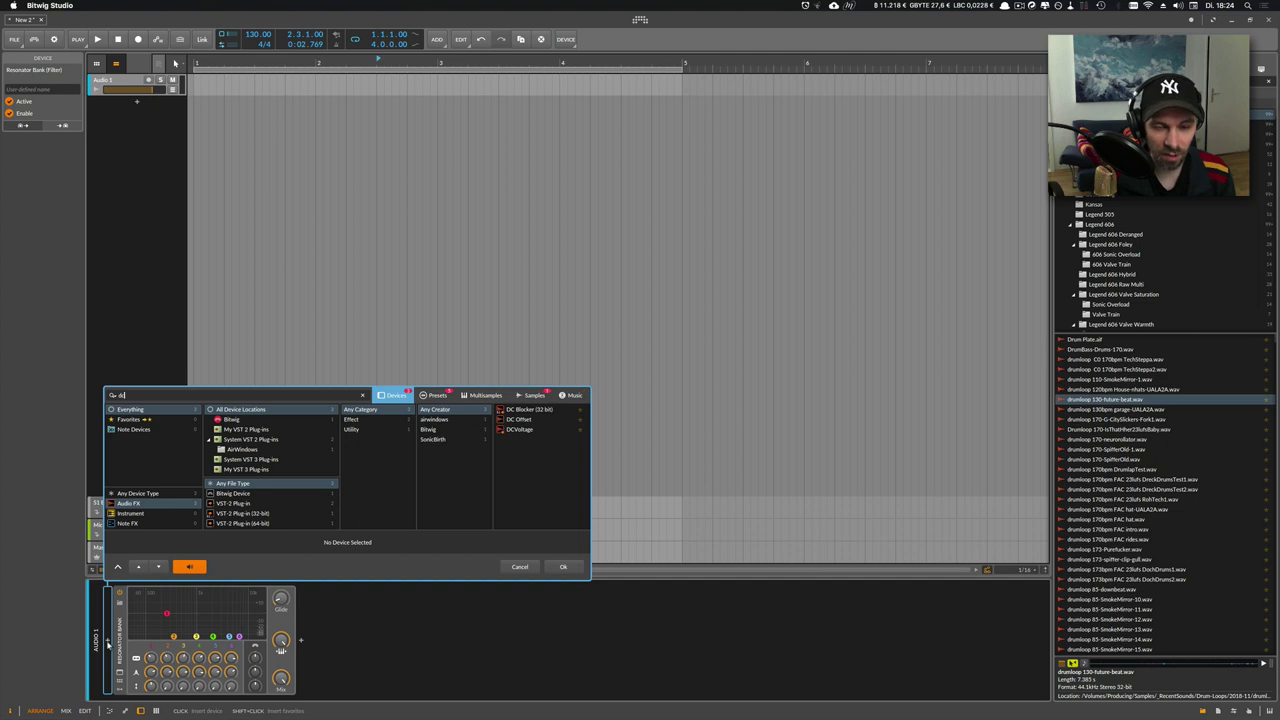
pyautogui.press('Down')
pyautogui.press('Down')
pyautogui.press('Return')
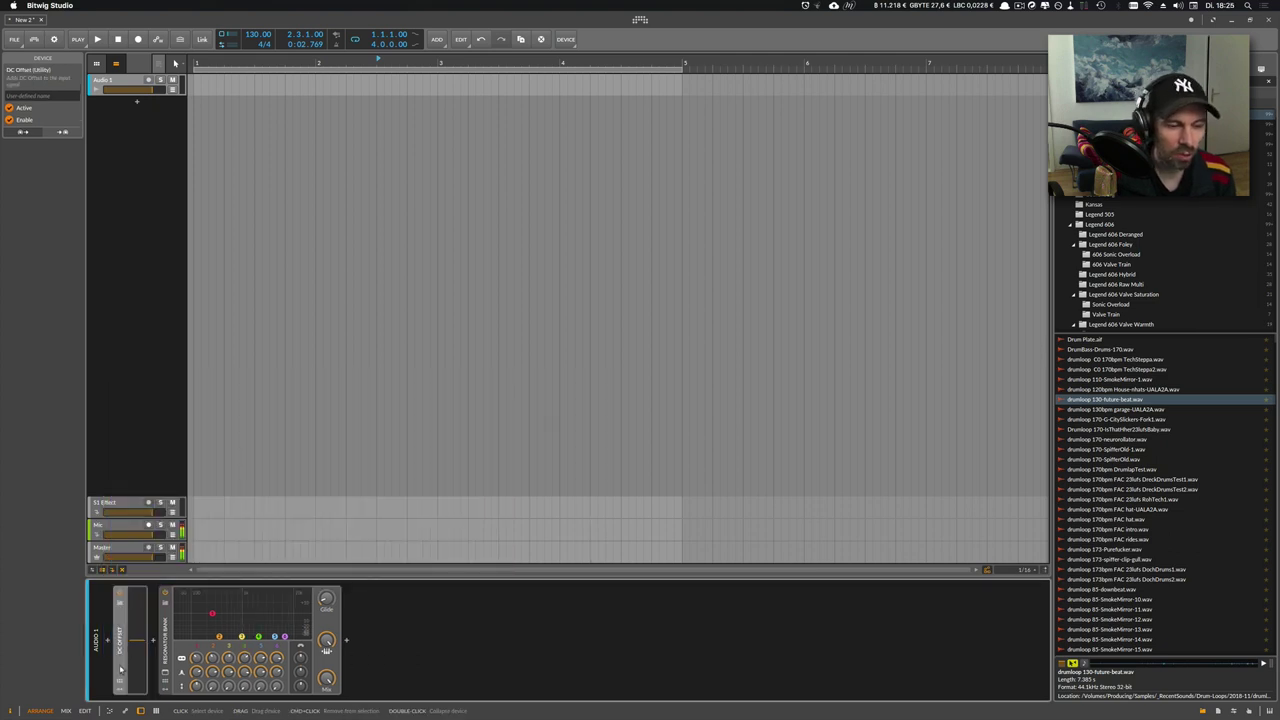
# Show the DC Offset device's modulators and add an LFO in the first slot
pyautogui.click(121, 690)
pyautogui.click(135, 607)
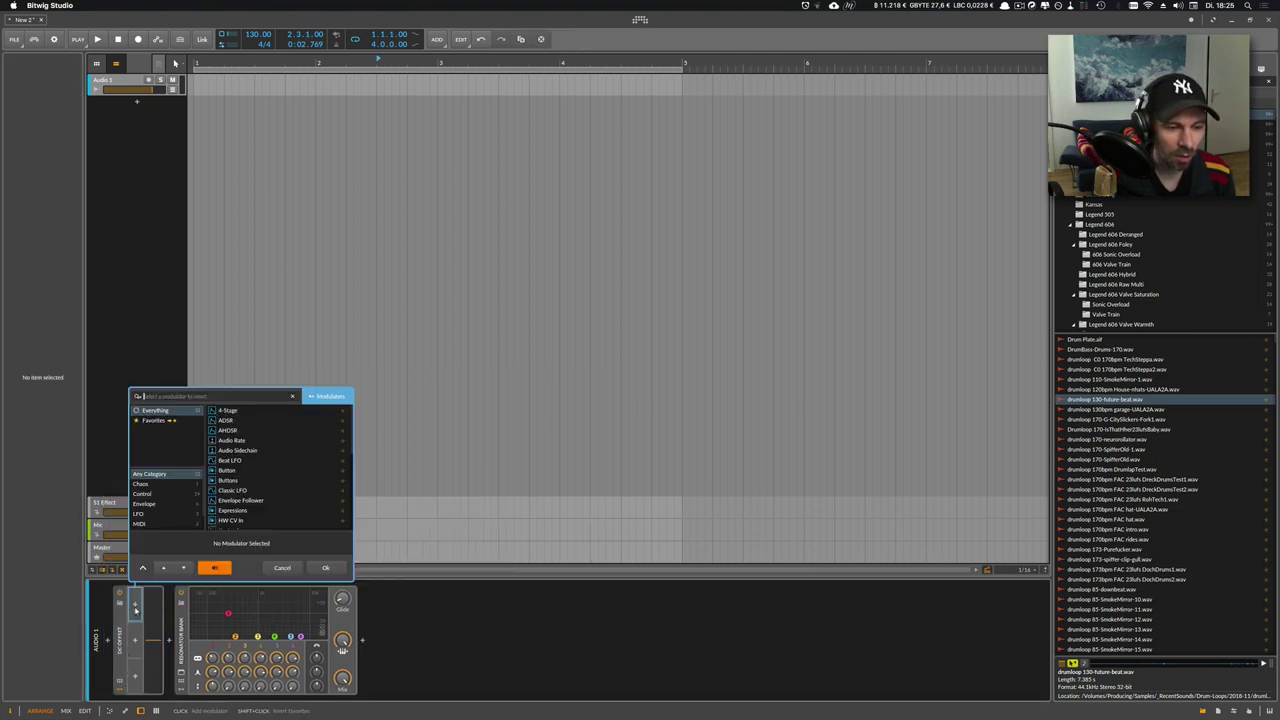
pyautogui.write('lfo')
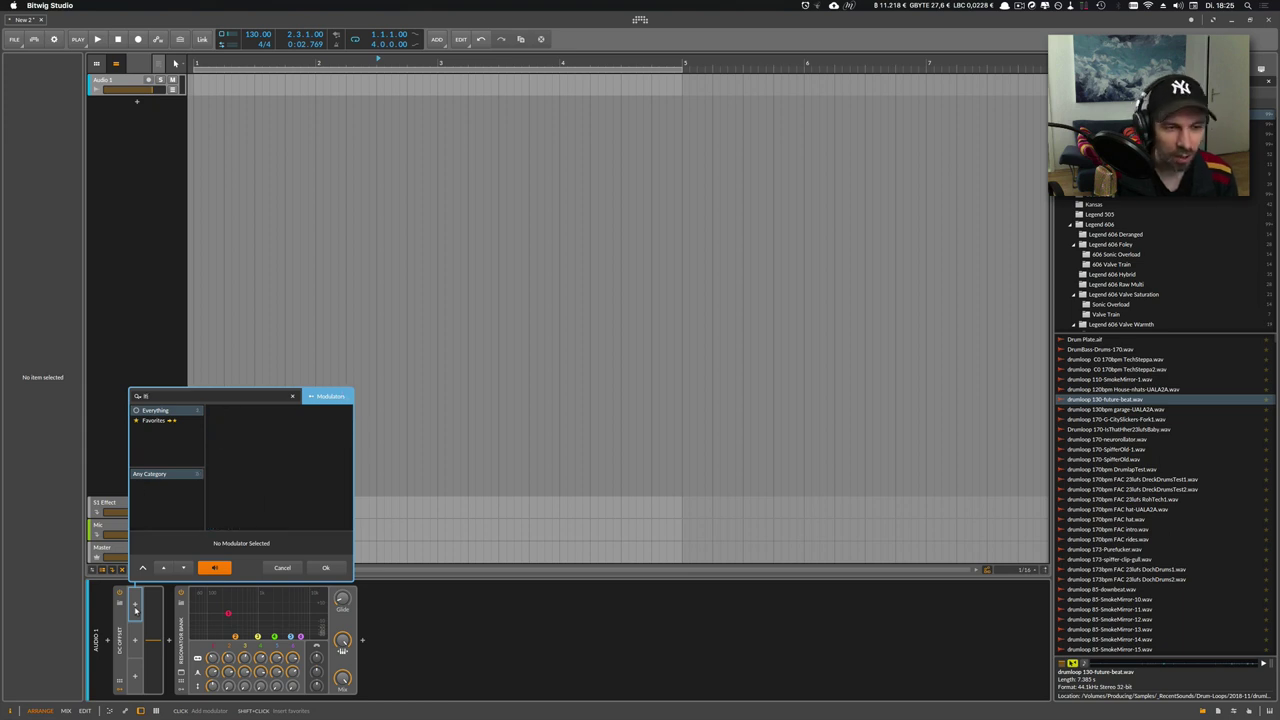
pyautogui.press('Down')
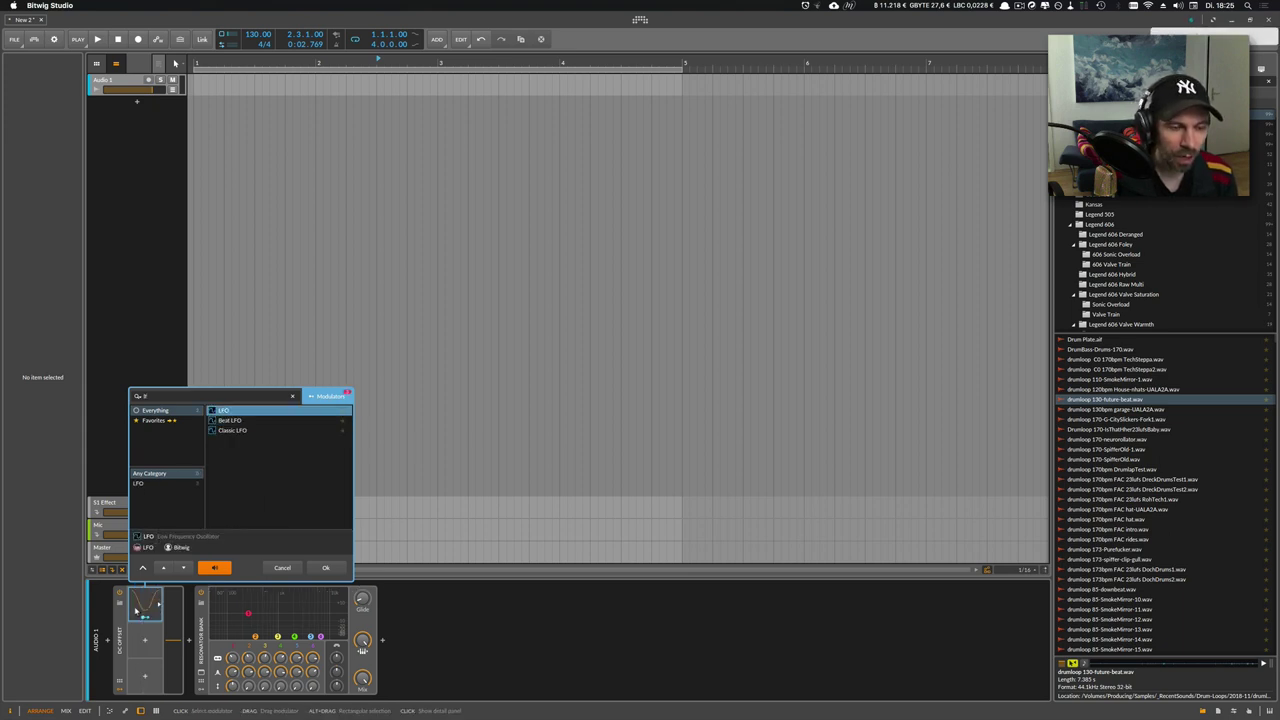
pyautogui.press('Return')
# Show the LFO's detailed settings and set its rate unit to Pitch
pyautogui.click(158, 605)
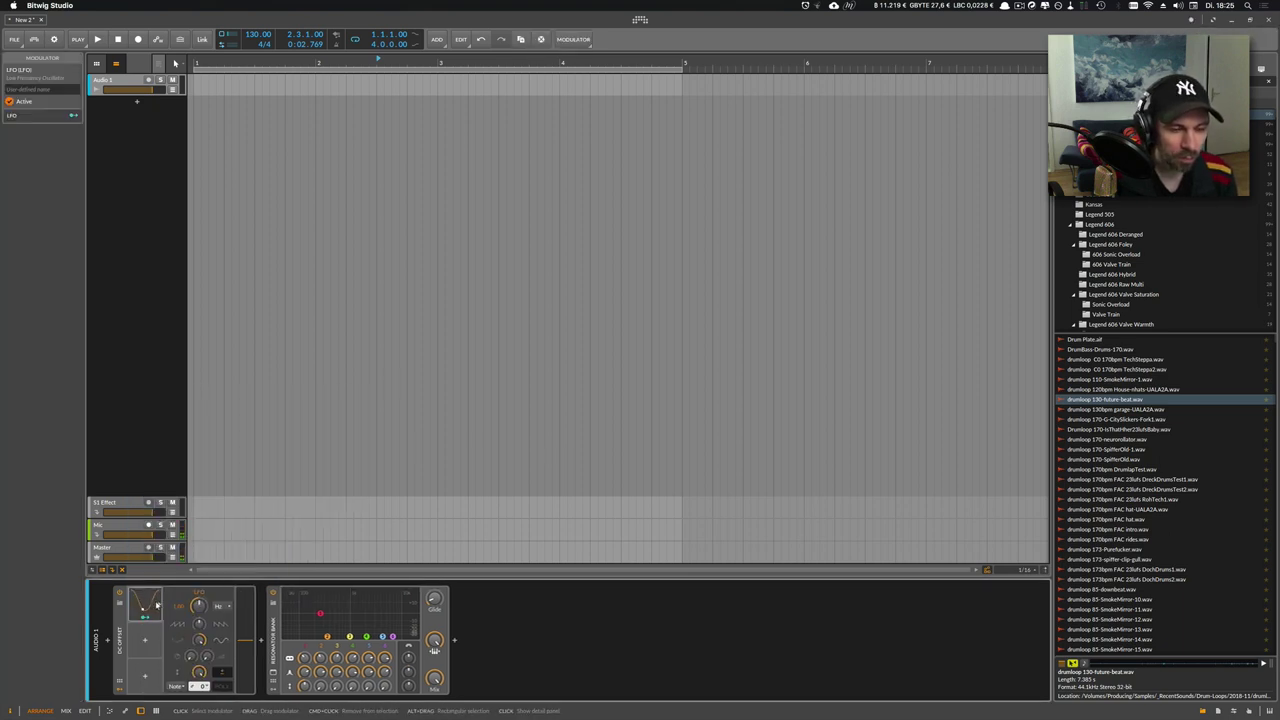
pyautogui.click(219, 606)
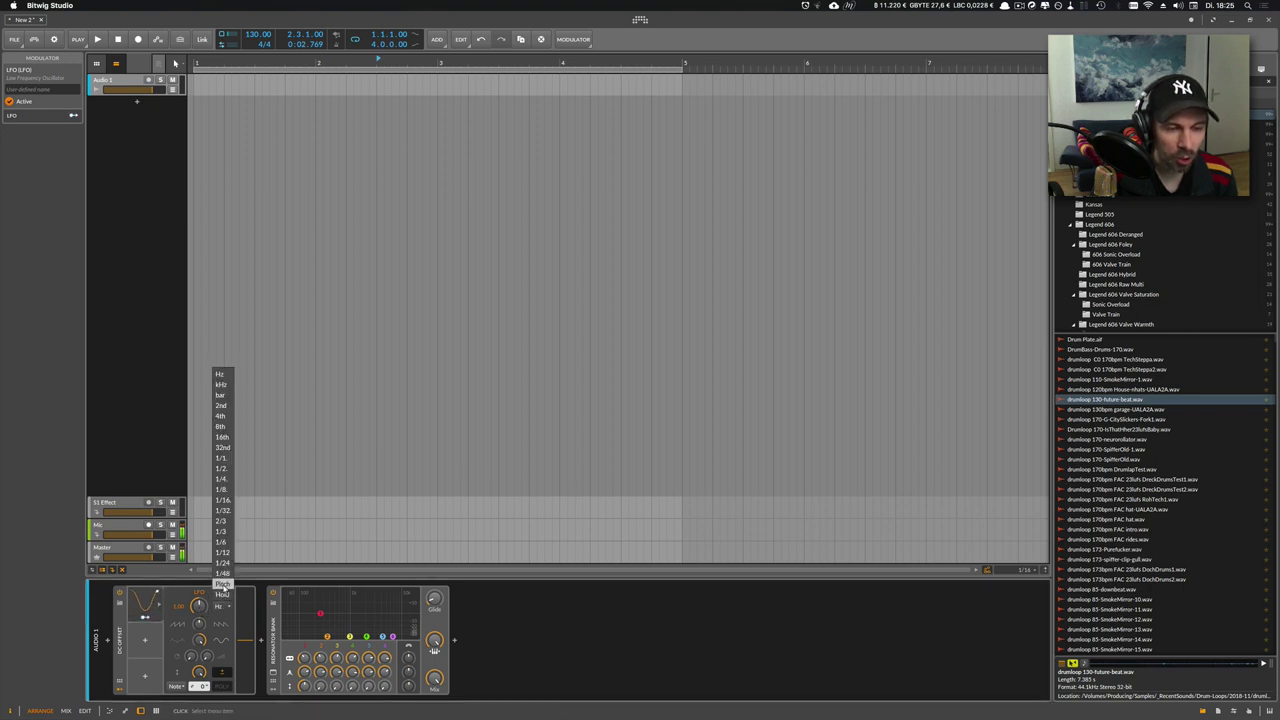
pyautogui.click(223, 585)
# Convert the audio track to an instrument track and arm it for recording
pyautogui.click(125, 81)
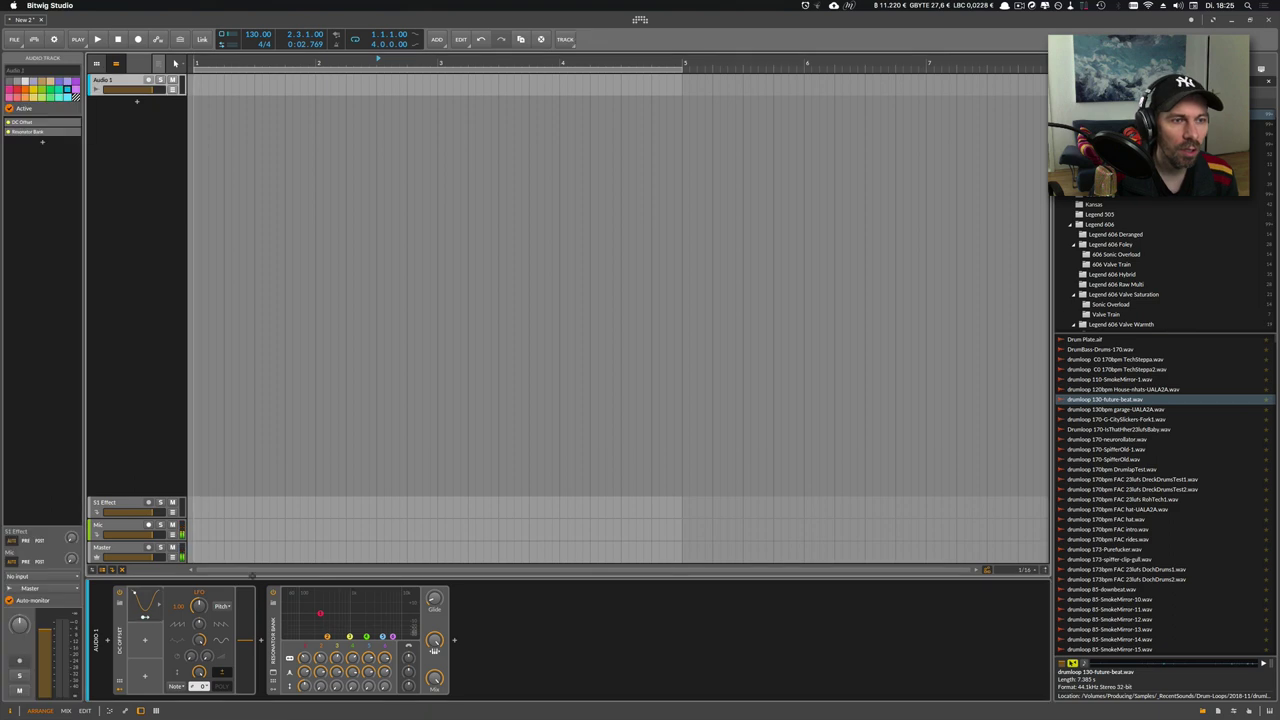
pyautogui.rightClick(131, 148)
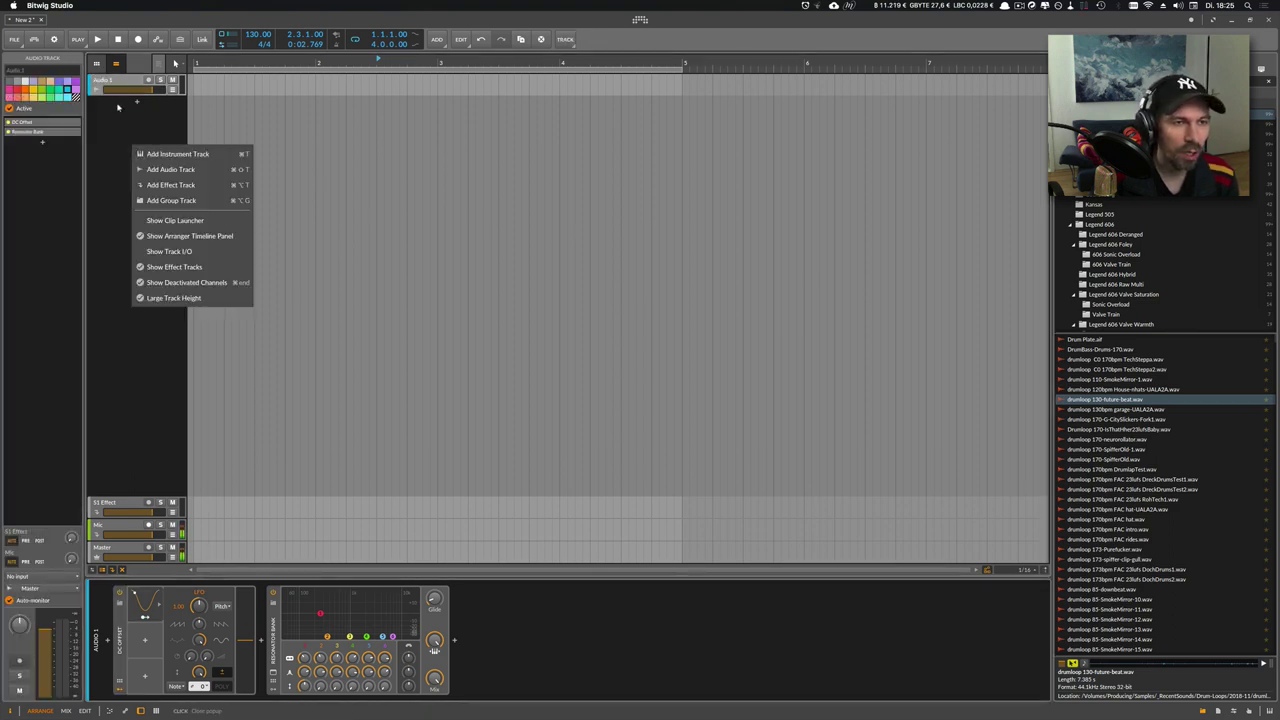
pyautogui.rightClick(120, 87)
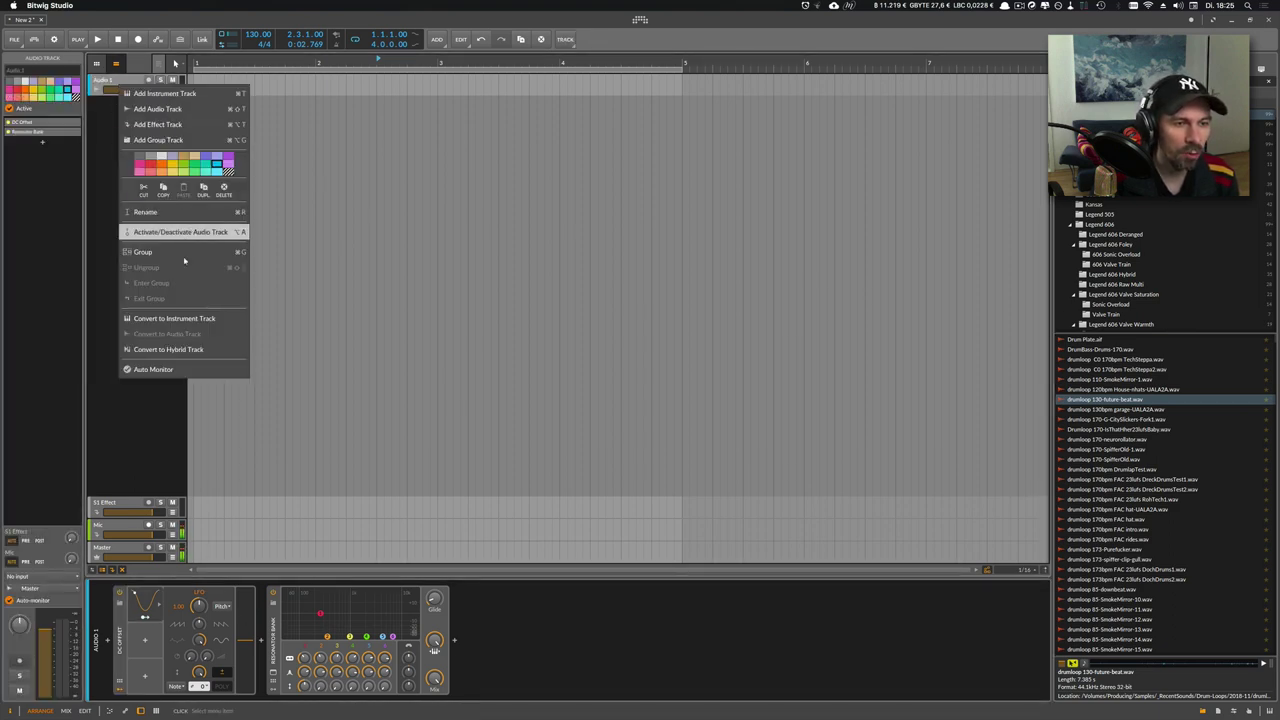
pyautogui.click(175, 318)
pyautogui.click(148, 81)
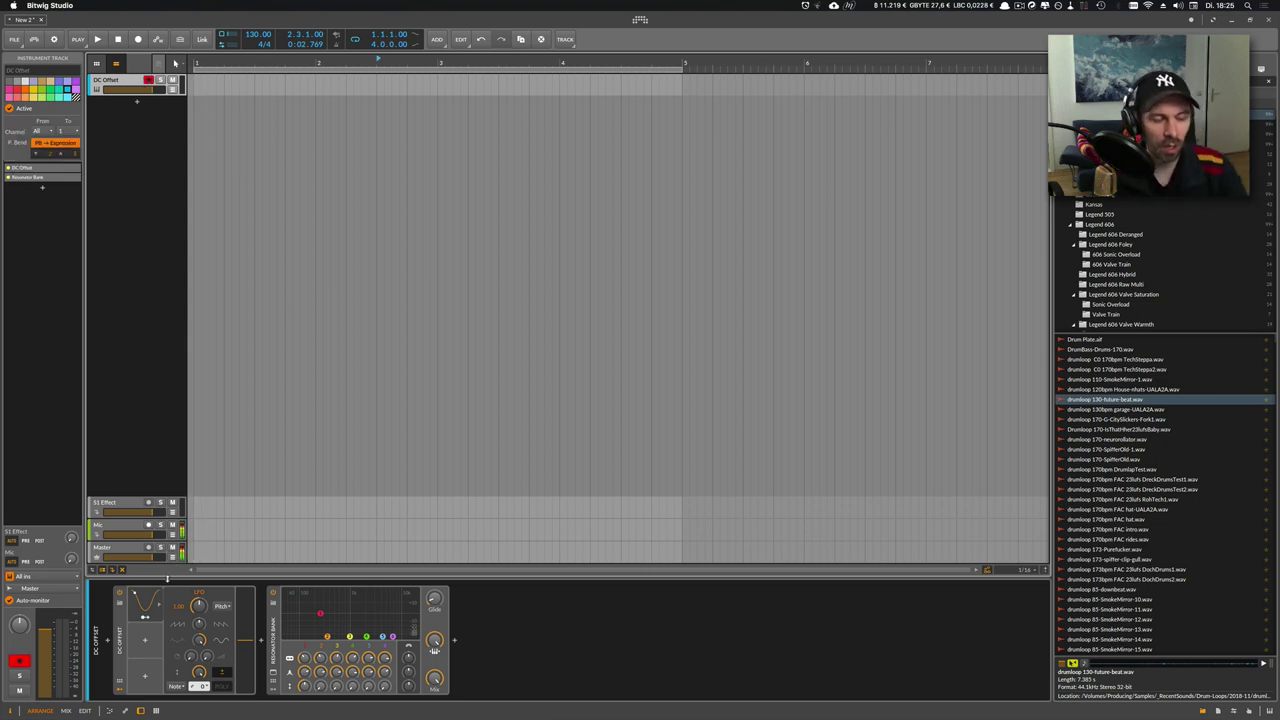
# Adjust the LFO's depth and route the LFO to modulate the DC Offset level by a small amount
pyautogui.click(150, 604)
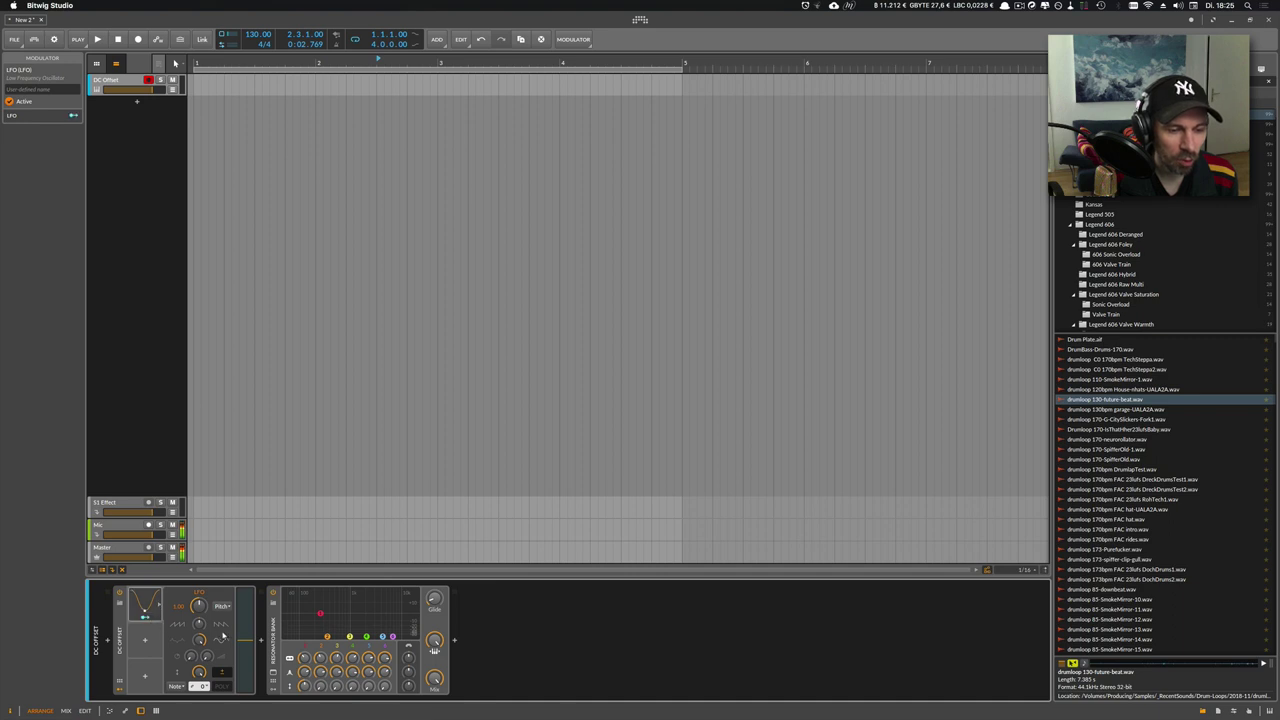
pyautogui.moveTo(159, 620); pyautogui.dragTo(199, 676)
pyautogui.press('super+z')
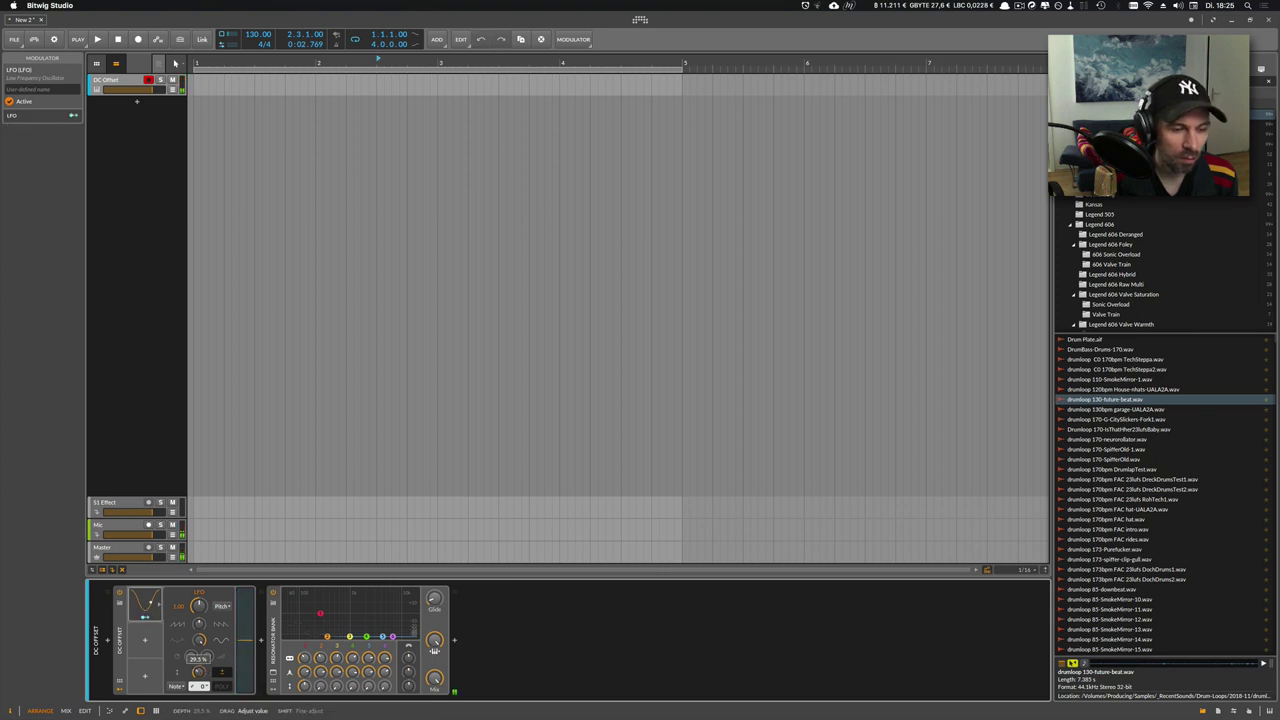
pyautogui.moveTo(244, 639); pyautogui.dragTo(244, 632)
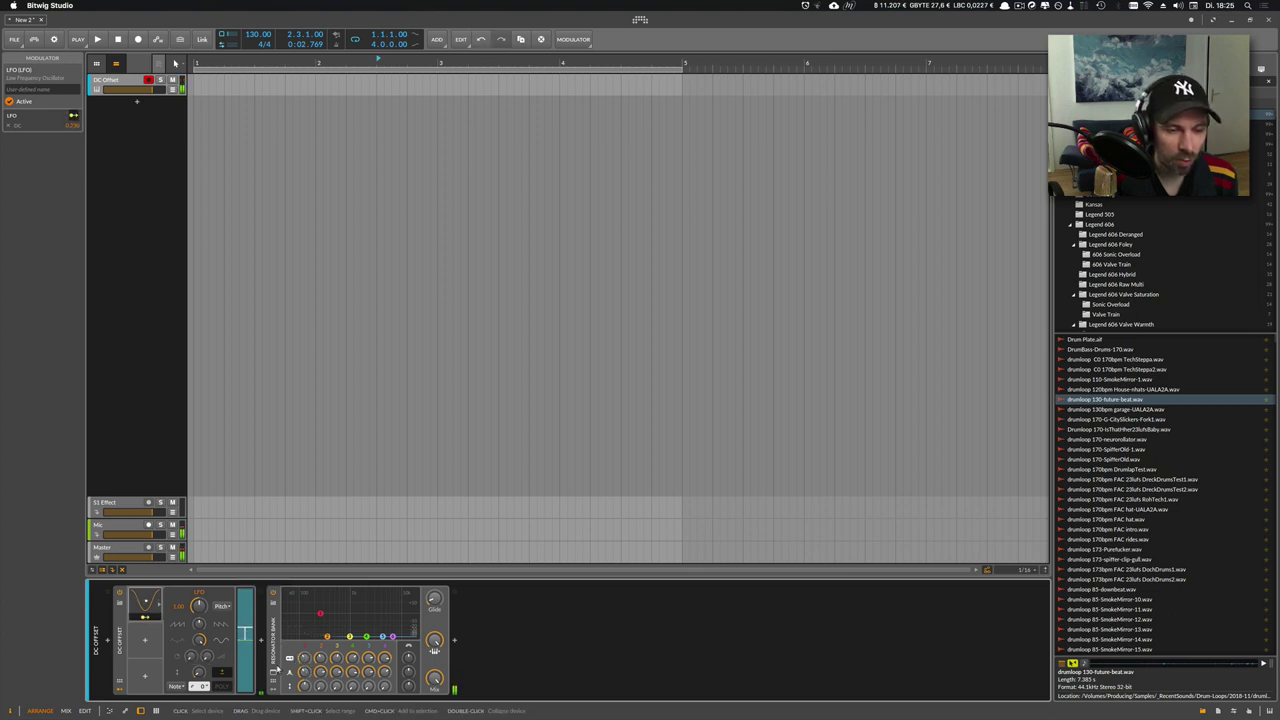
# Bypass the Resonator Bank and raise the LFO's depth
pyautogui.click(273, 593)
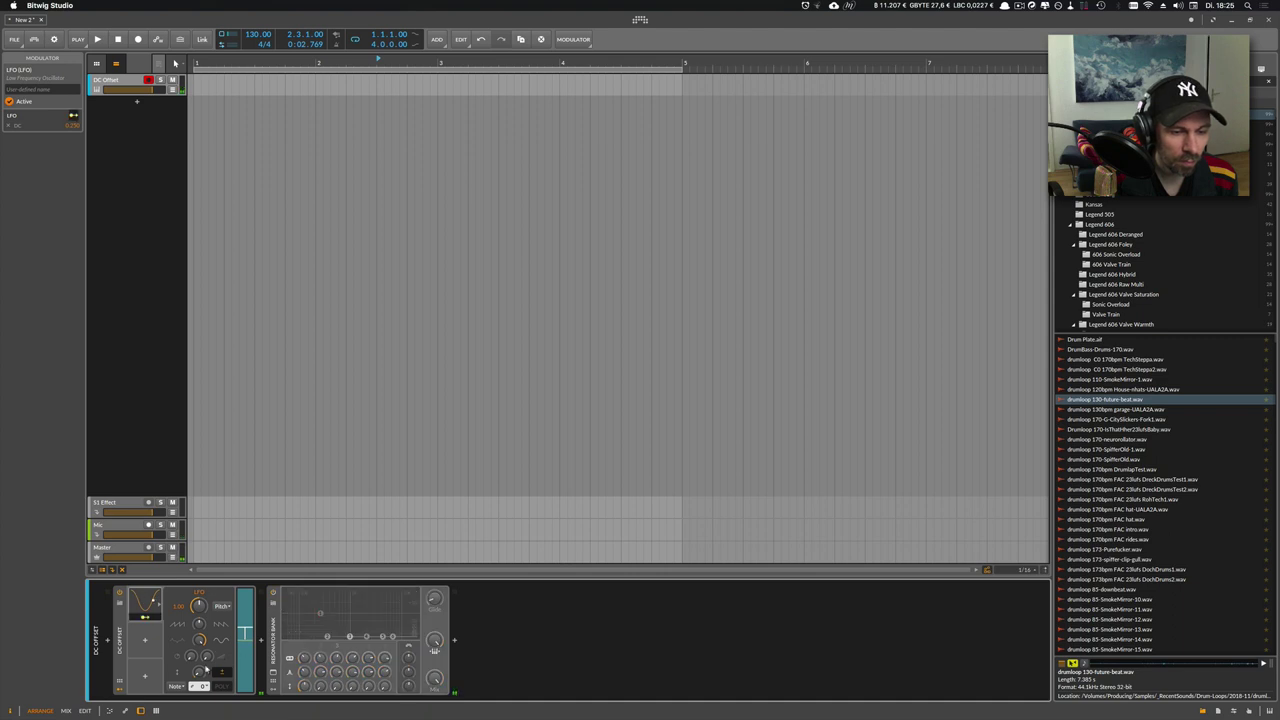
pyautogui.moveTo(199, 672); pyautogui.dragTo(199, 632)
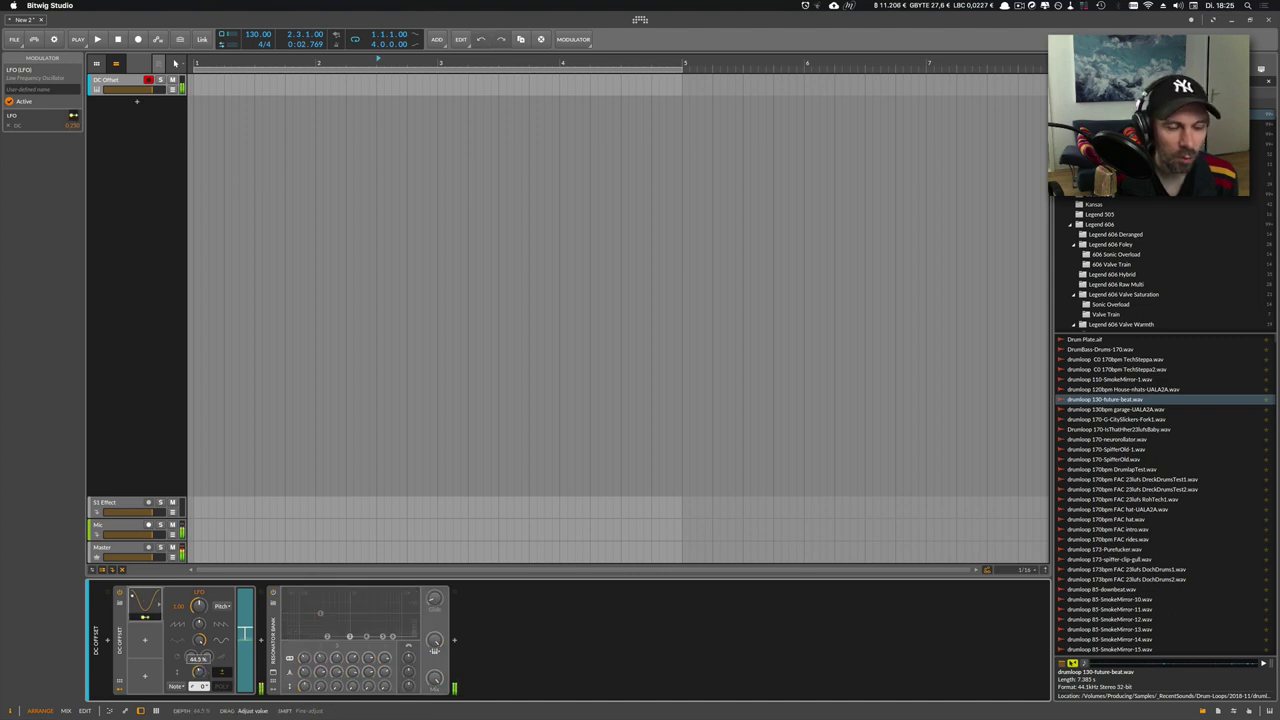
# Add an ADSR modulator in the DC Offset's second slot, with the shortest attack and the sustain turned down
pyautogui.click(145, 641)
pyautogui.write('adsr')
pyautogui.press('Down')
pyautogui.press('Return')
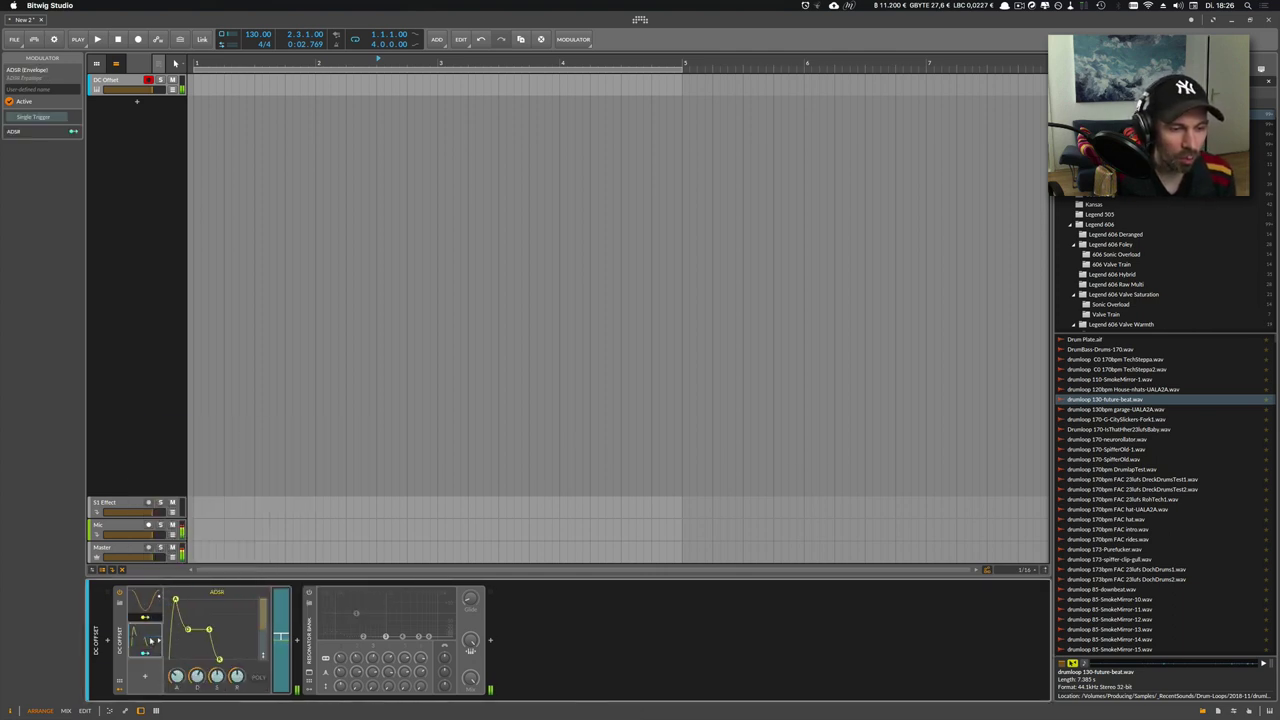
pyautogui.click(150, 620)
pyautogui.moveTo(177, 677); pyautogui.dragTo(217, 712)
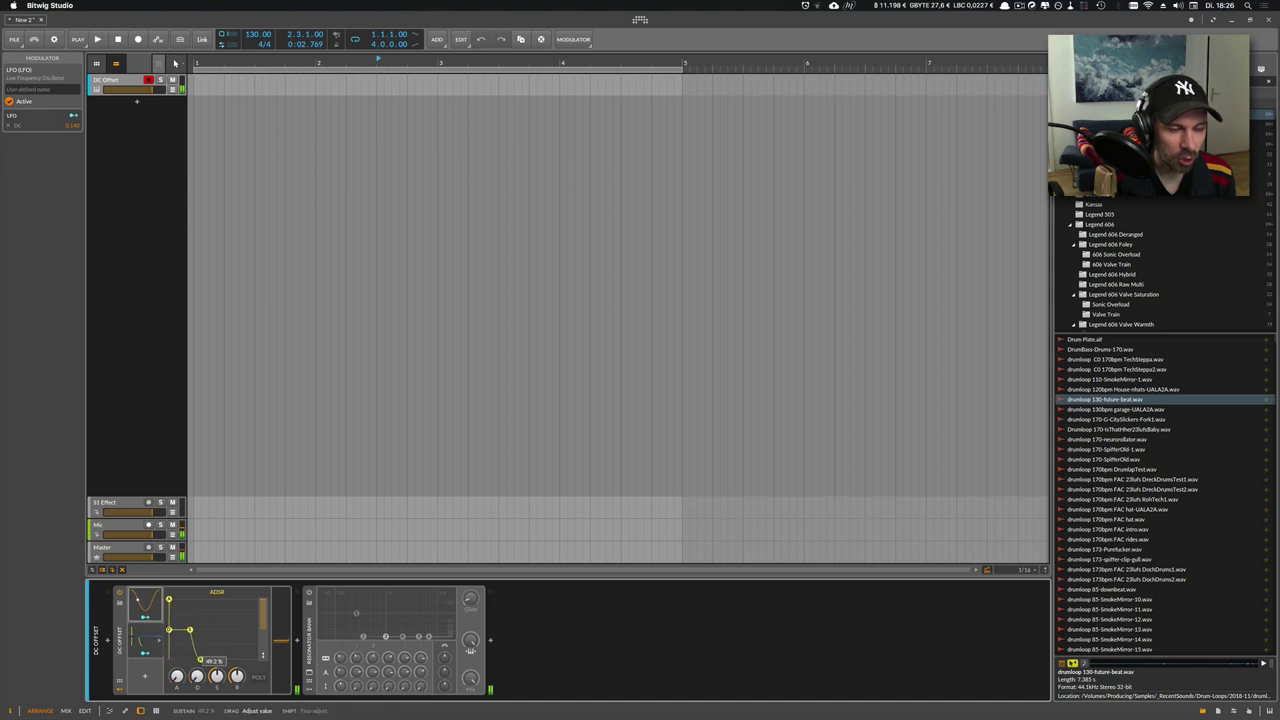
# Turn the LFO's depth down to zero and route the ADSR to modulate that depth by the full 1.000
pyautogui.click(158, 604)
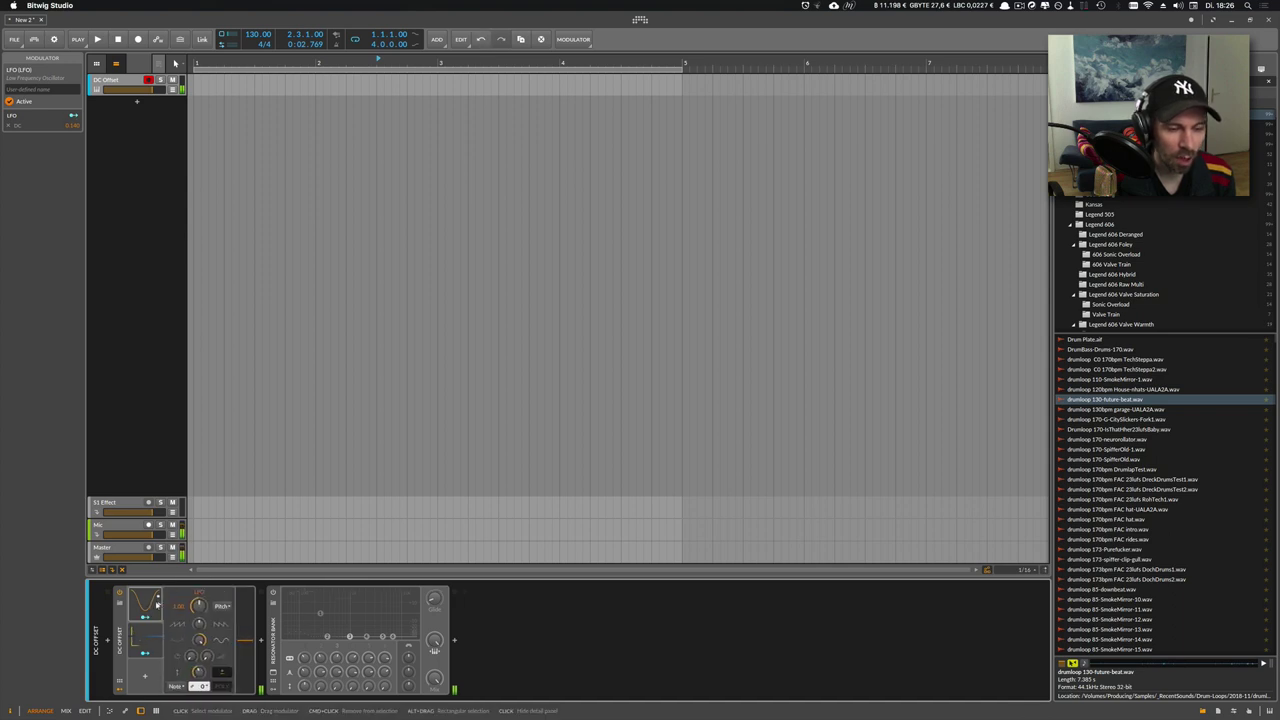
pyautogui.moveTo(198, 672)
pyautogui.mouseDown()
pyautogui.moveTo(198, 704)
pyautogui.moveTo(198, 680)
pyautogui.mouseUp()
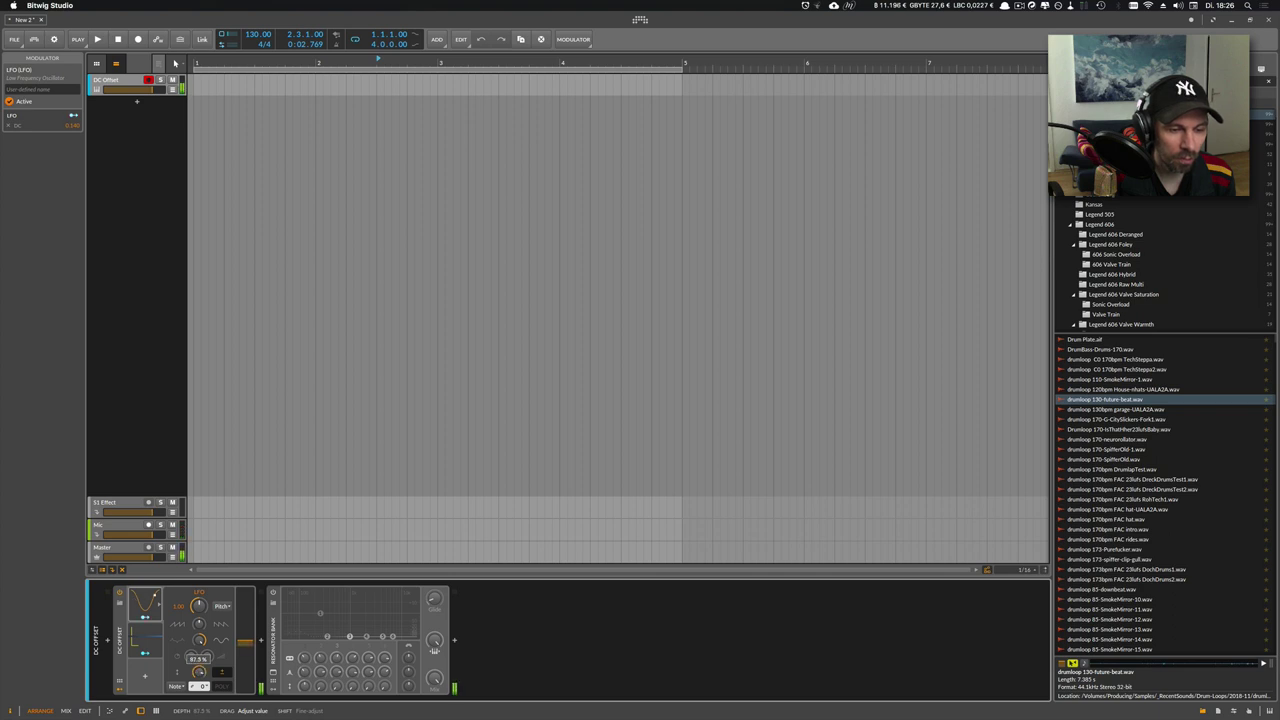
pyautogui.click(150, 642)
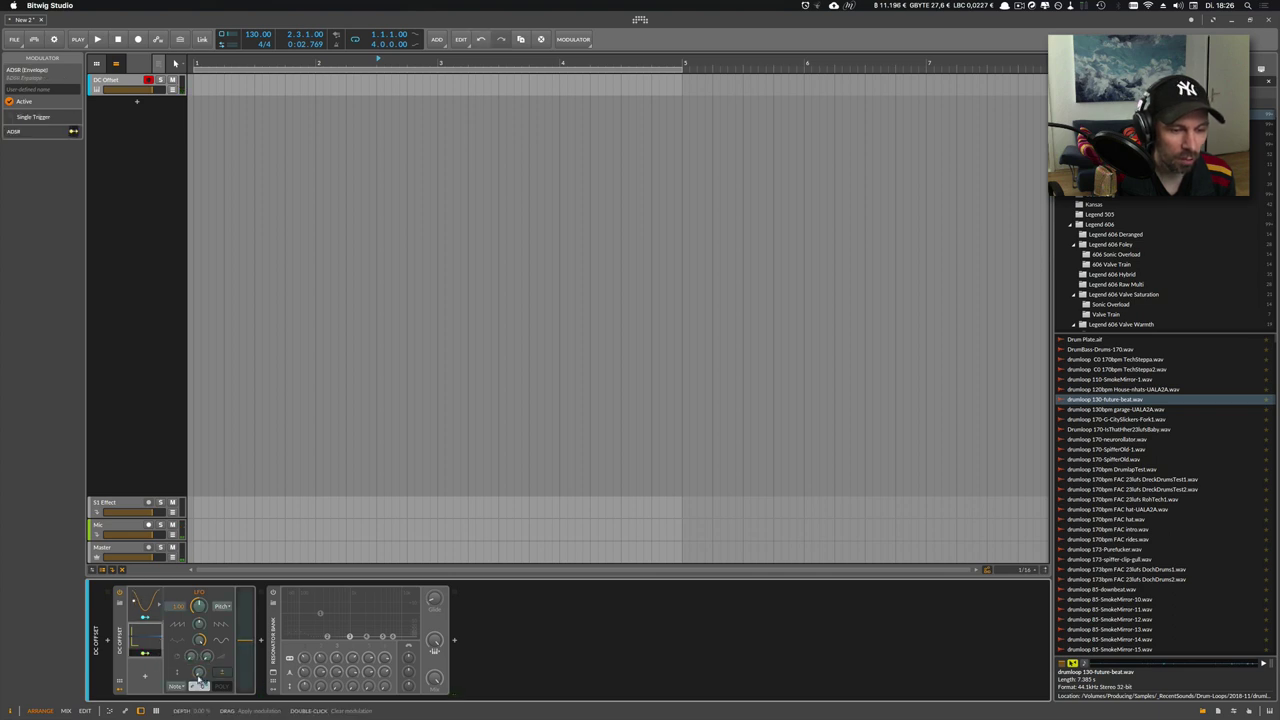
pyautogui.click(152, 648)
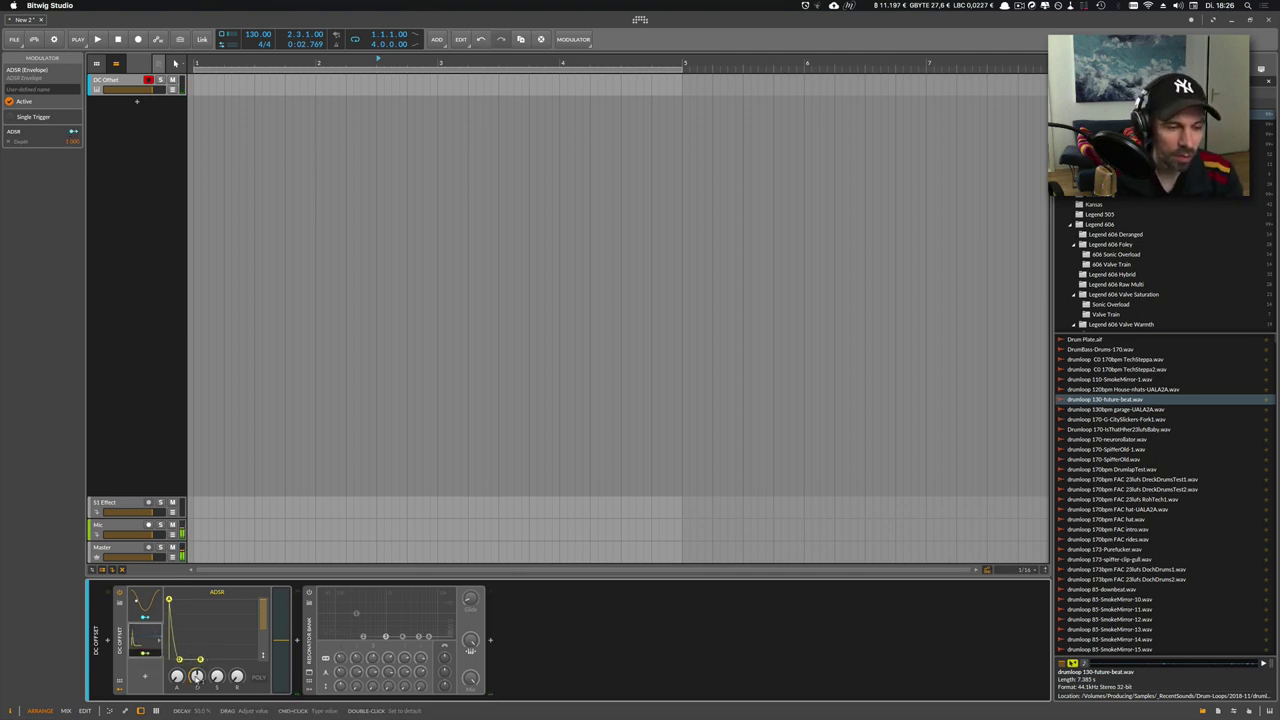
# Increase the LFO's modulation amount on the DC Offset level and open the ADSR's settings
pyautogui.click(147, 604)
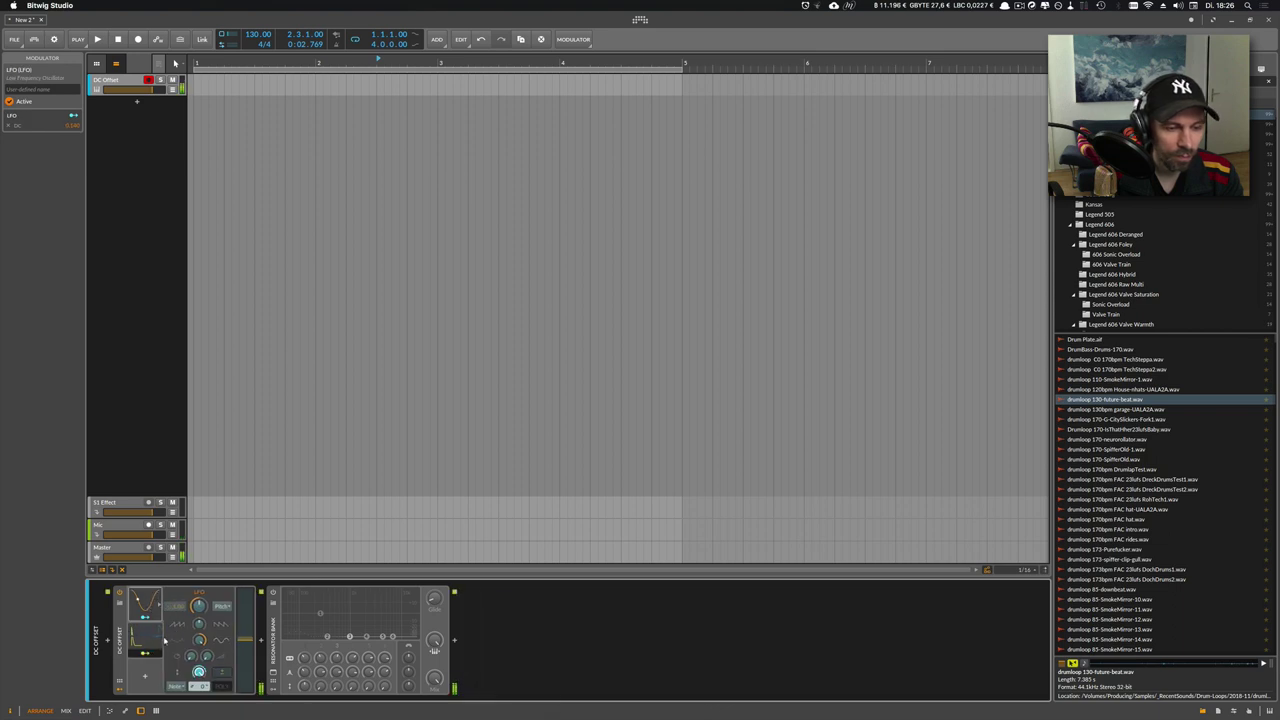
pyautogui.moveTo(238, 638); pyautogui.dragTo(238, 590)
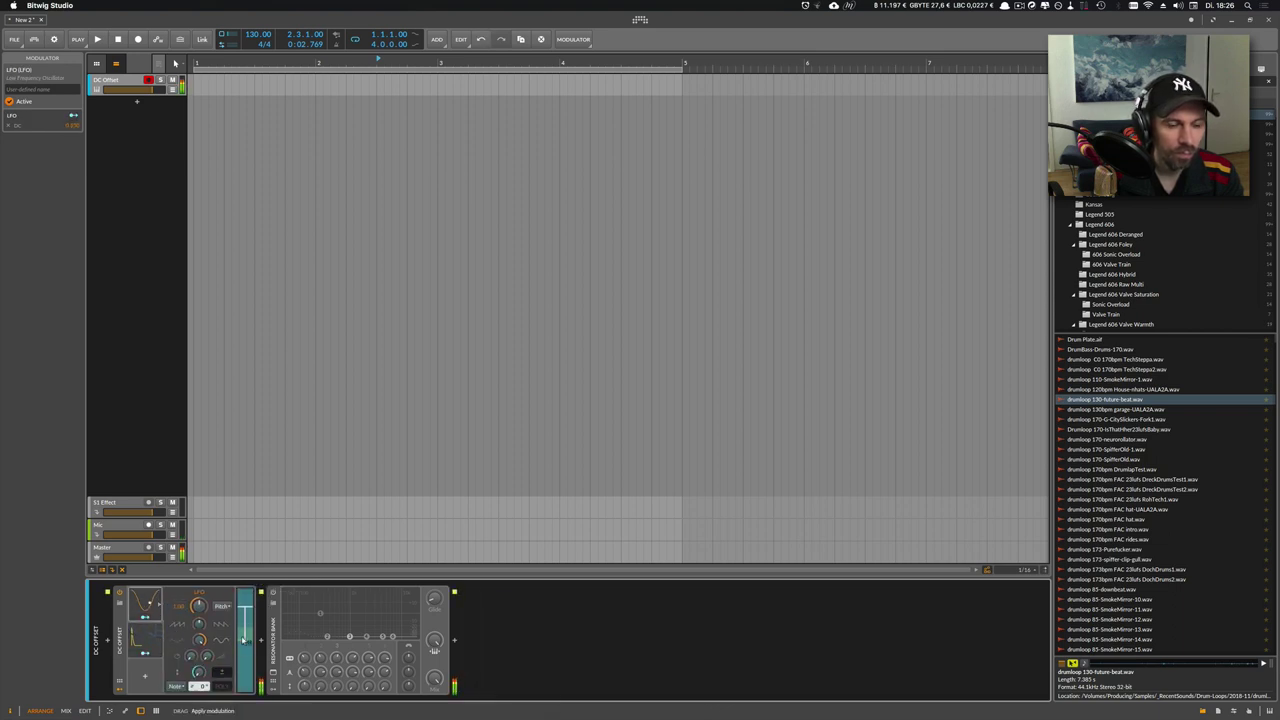
pyautogui.click(146, 640)
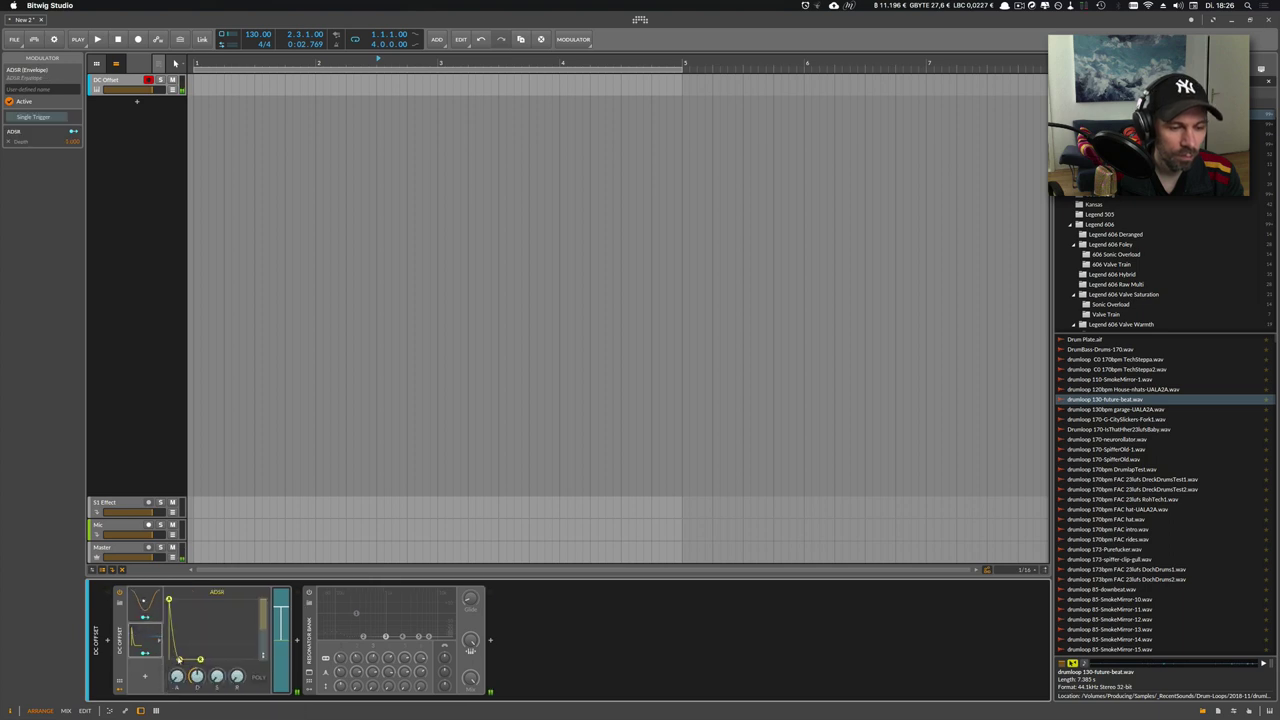
# Shorten the ADSR's decay
pyautogui.click(145, 602)
pyautogui.moveTo(197, 672)
pyautogui.mouseDown()
pyautogui.moveTo(197, 685)
pyautogui.moveTo(197, 673)
pyautogui.mouseUp()
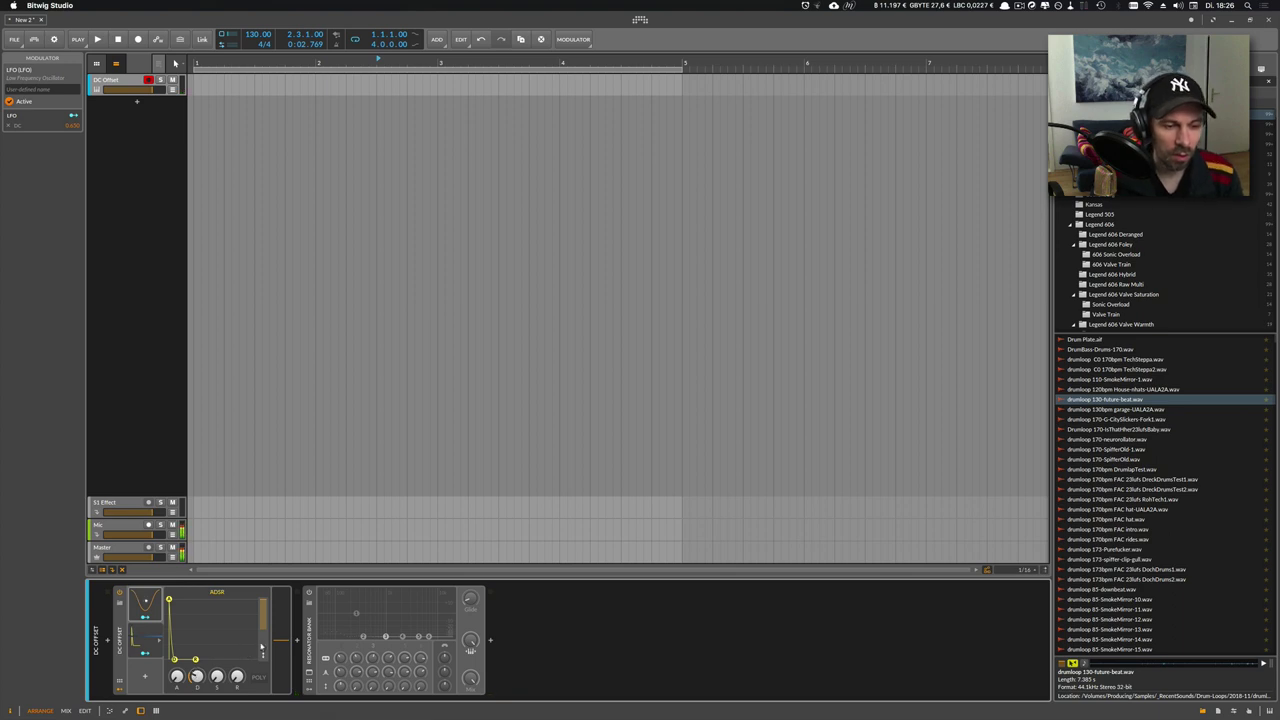
# Re-enable the Resonator Bank and turn down the first resonator's gain
pyautogui.click(310, 593)
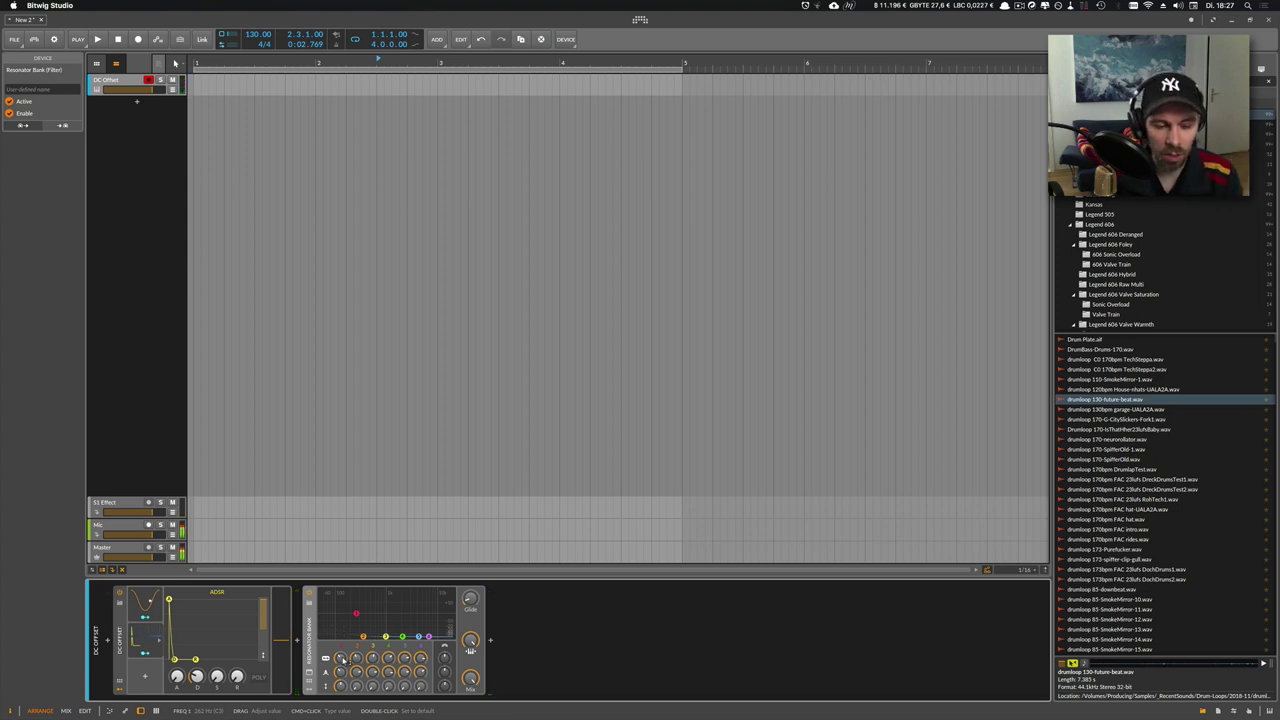
pyautogui.moveTo(343, 687)
pyautogui.mouseDown()
pyautogui.moveTo(343, 698)
pyautogui.moveTo(342, 662)
pyautogui.mouseUp()
pyautogui.moveTo(343, 685)
pyautogui.mouseDown()
pyautogui.moveTo(343, 696)
pyautogui.moveTo(342, 664)
pyautogui.moveTo(342, 676)
pyautogui.mouseUp()
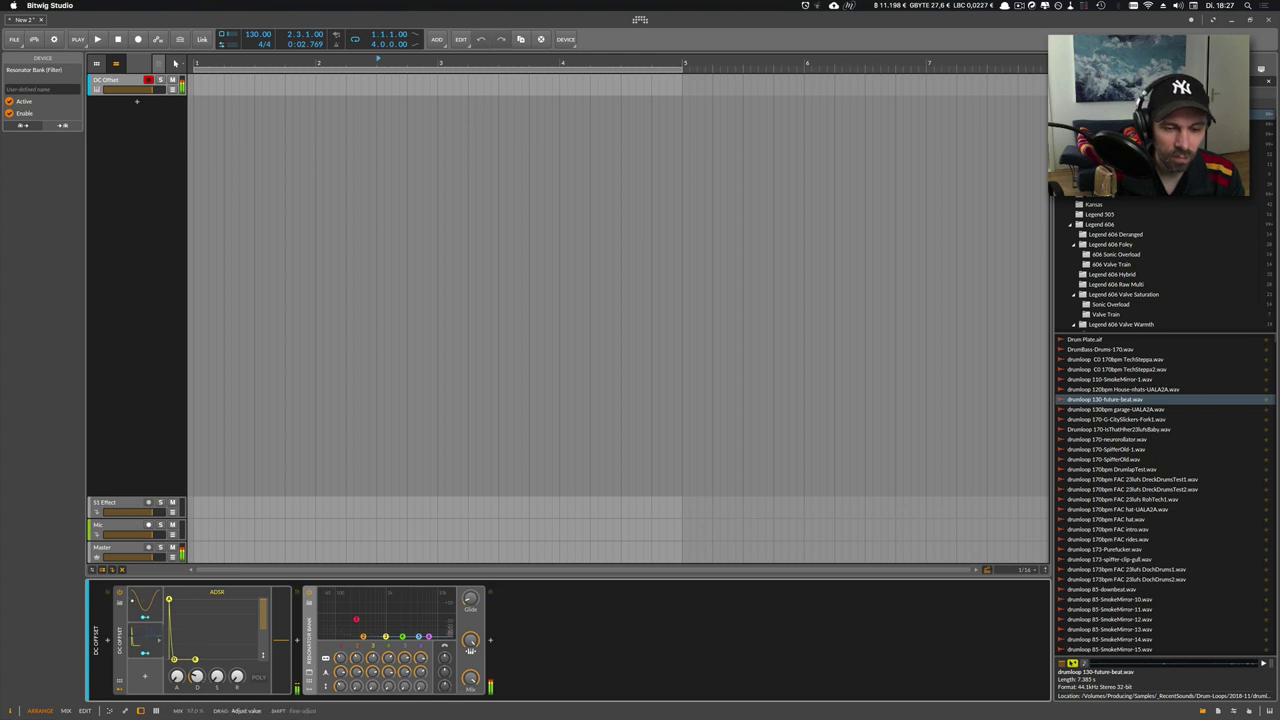
# Sweep the Resonator Bank's Mix between 0 % and 100 % to compare dry and wet sound, and adjust the first resonator's Q
pyautogui.click(470, 650)
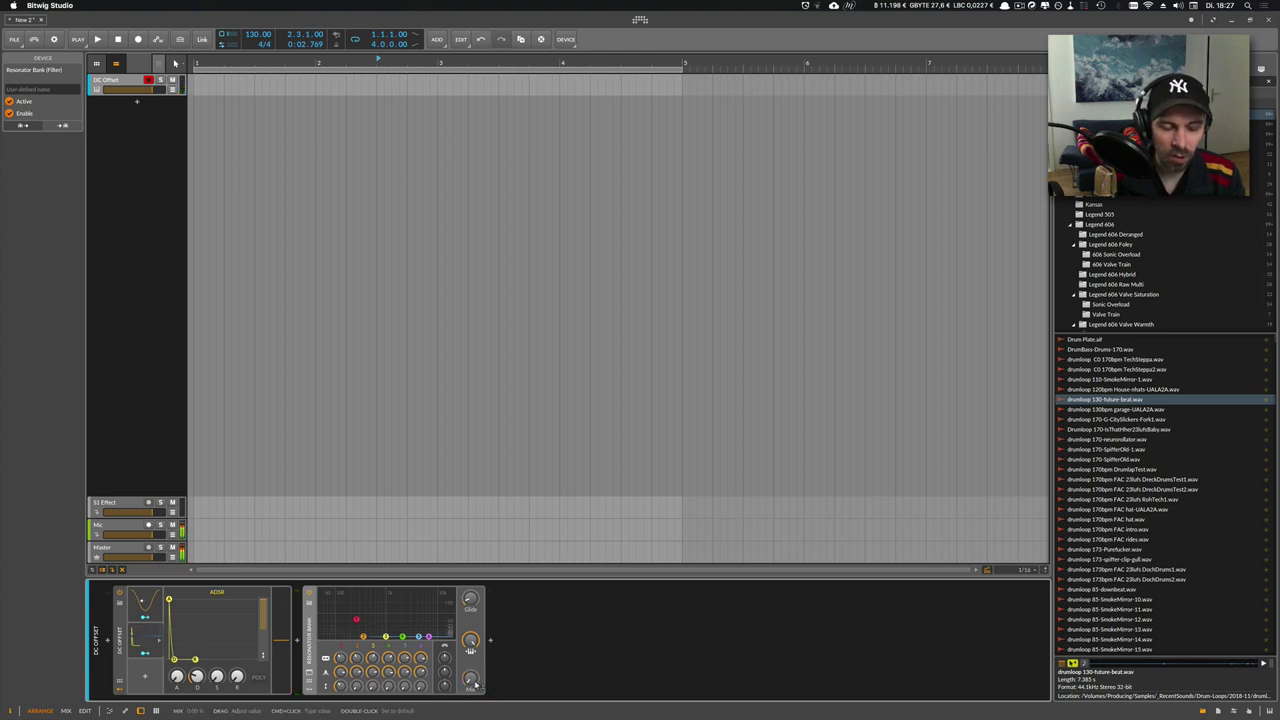
pyautogui.moveTo(470, 645); pyautogui.dragTo(470, 650)
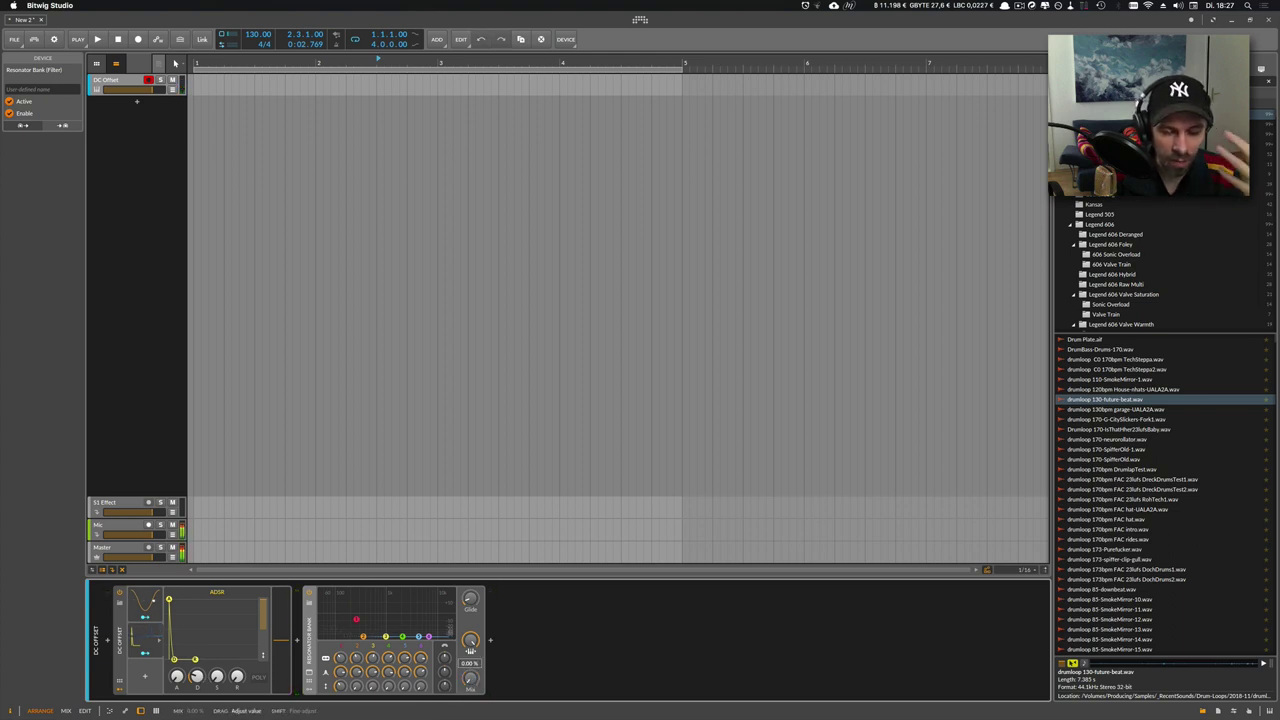
pyautogui.moveTo(472, 681); pyautogui.dragTo(470, 650)
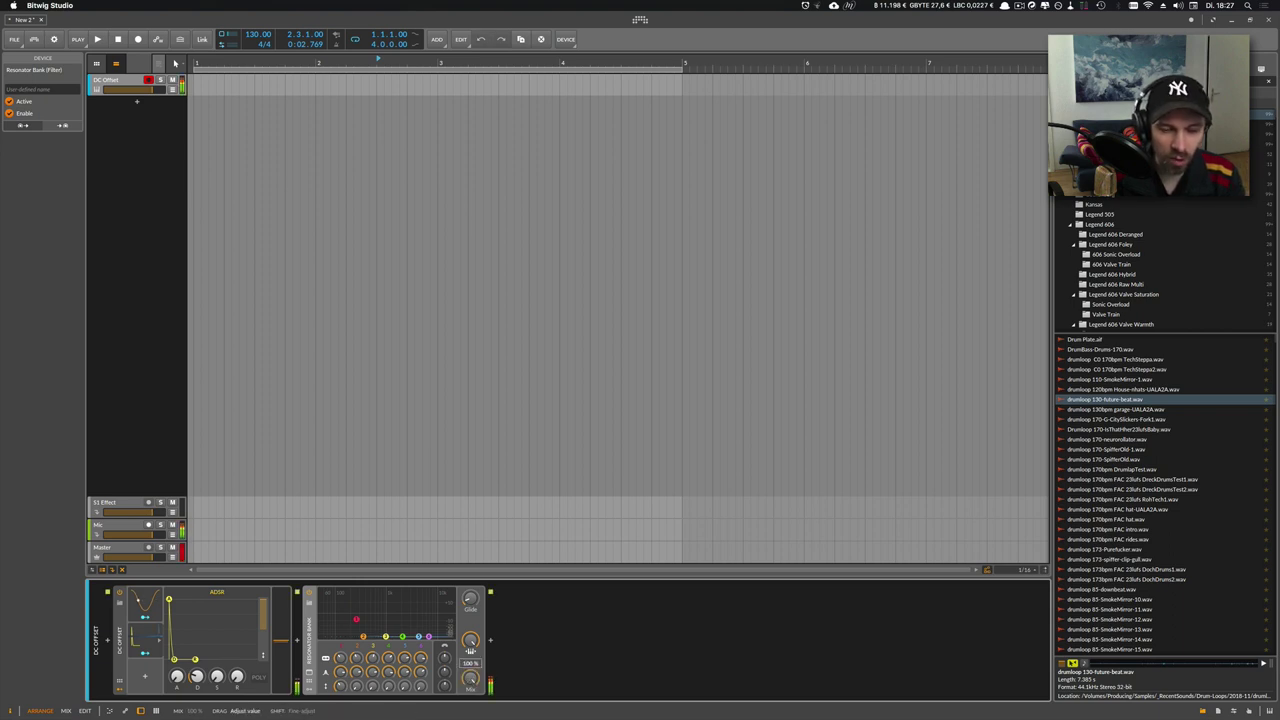
pyautogui.moveTo(470, 650); pyautogui.dragTo(470, 652)
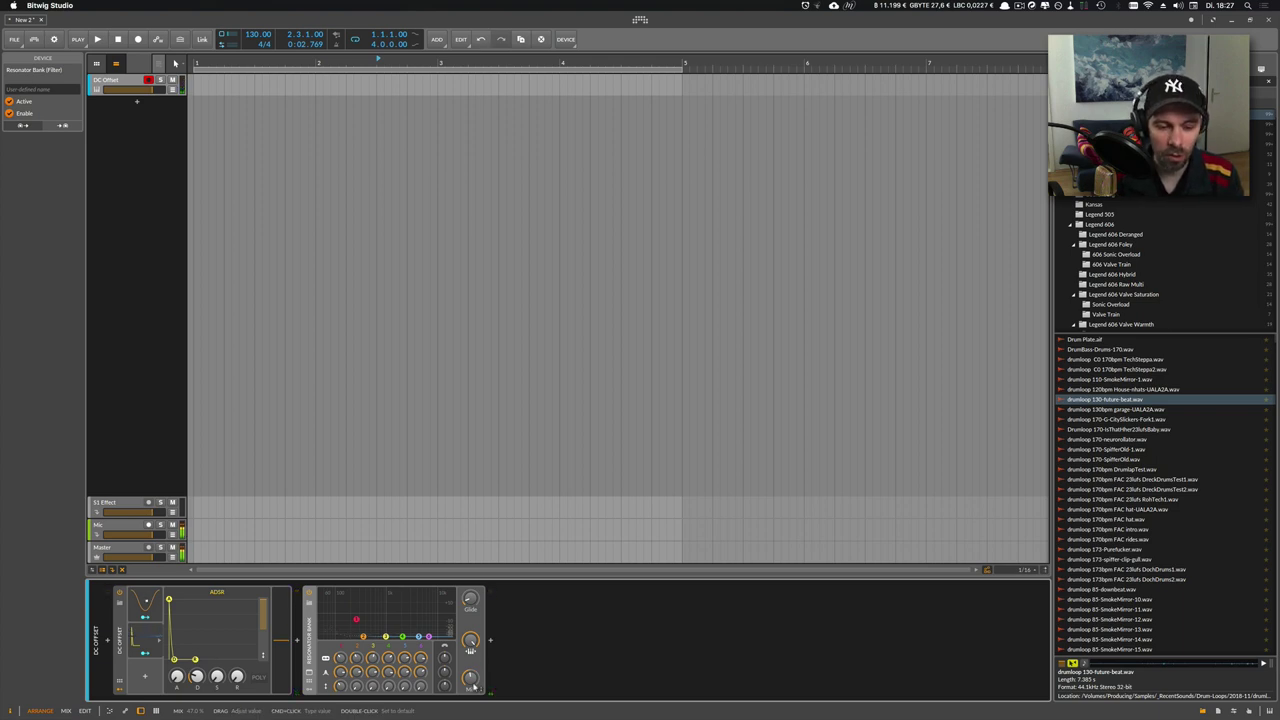
pyautogui.moveTo(470, 648); pyautogui.dragTo(470, 650)
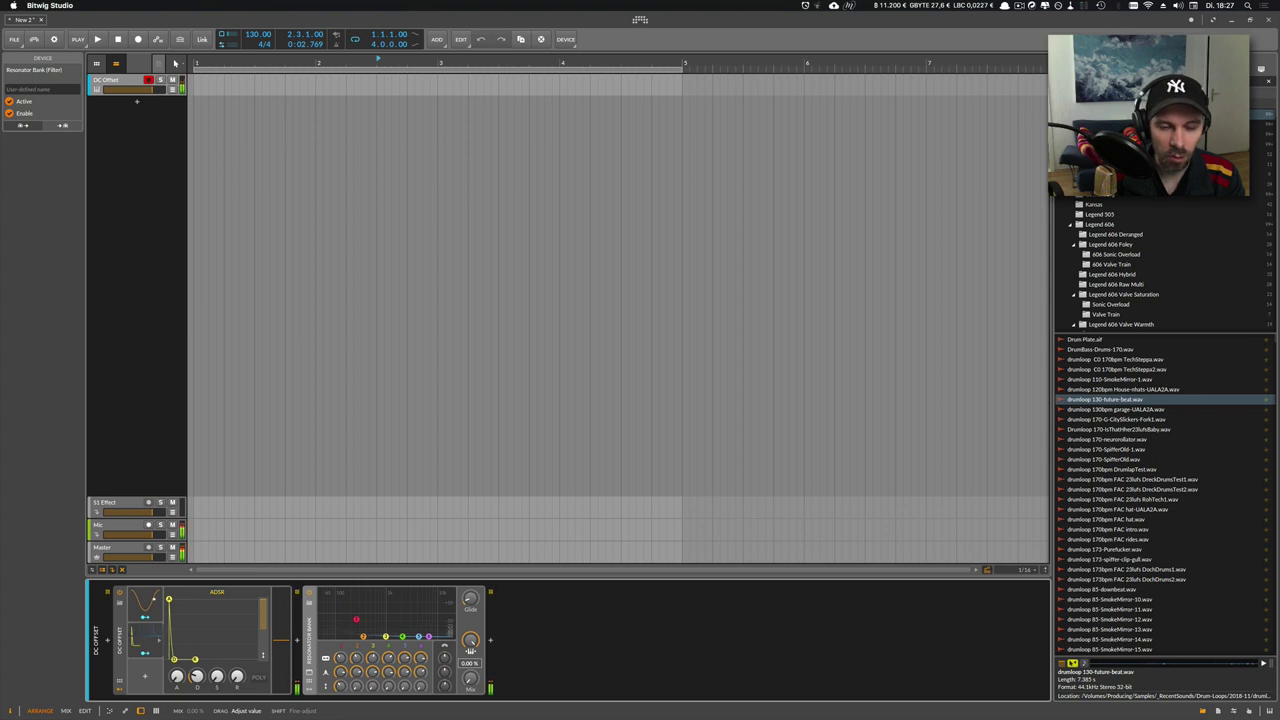
pyautogui.moveTo(470, 650); pyautogui.dragTo(470, 678)
pyautogui.moveTo(341, 674); pyautogui.dragTo(341, 670)
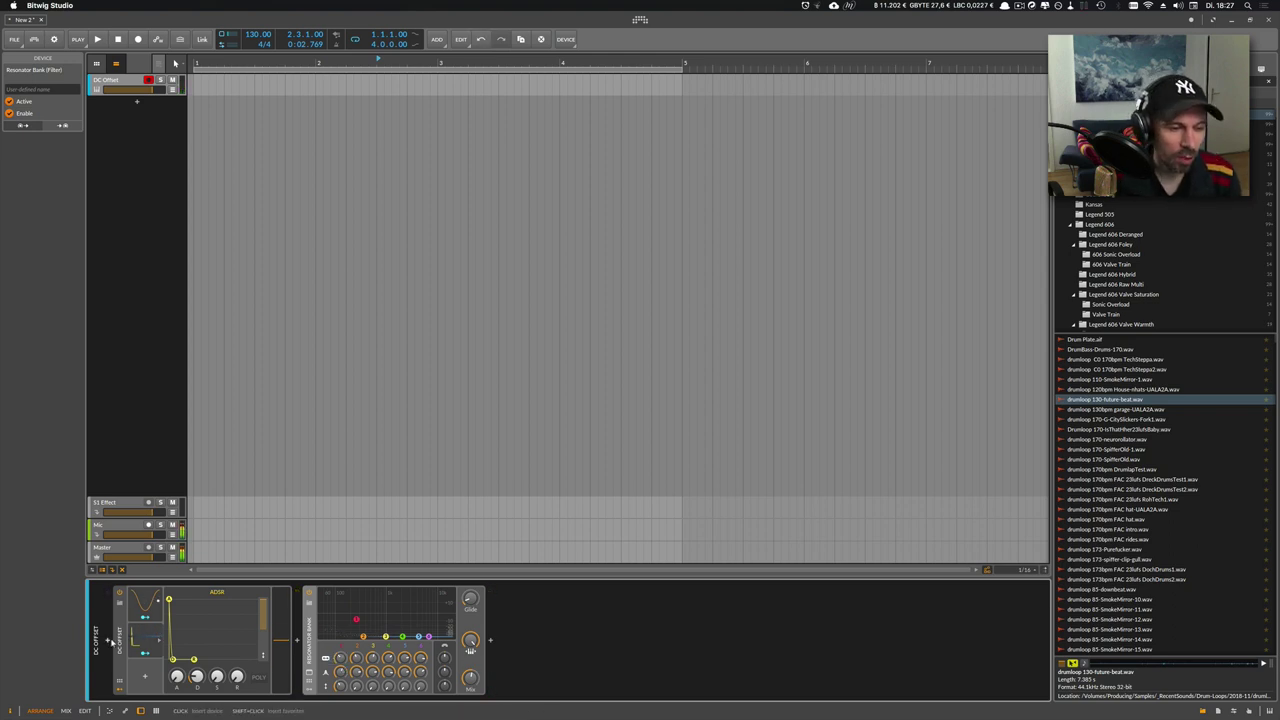
# Insert a Chain device ahead of the DC Offset and move the DC Offset and Resonator Bank into it
pyautogui.click(110, 643)
pyautogui.write('chain')
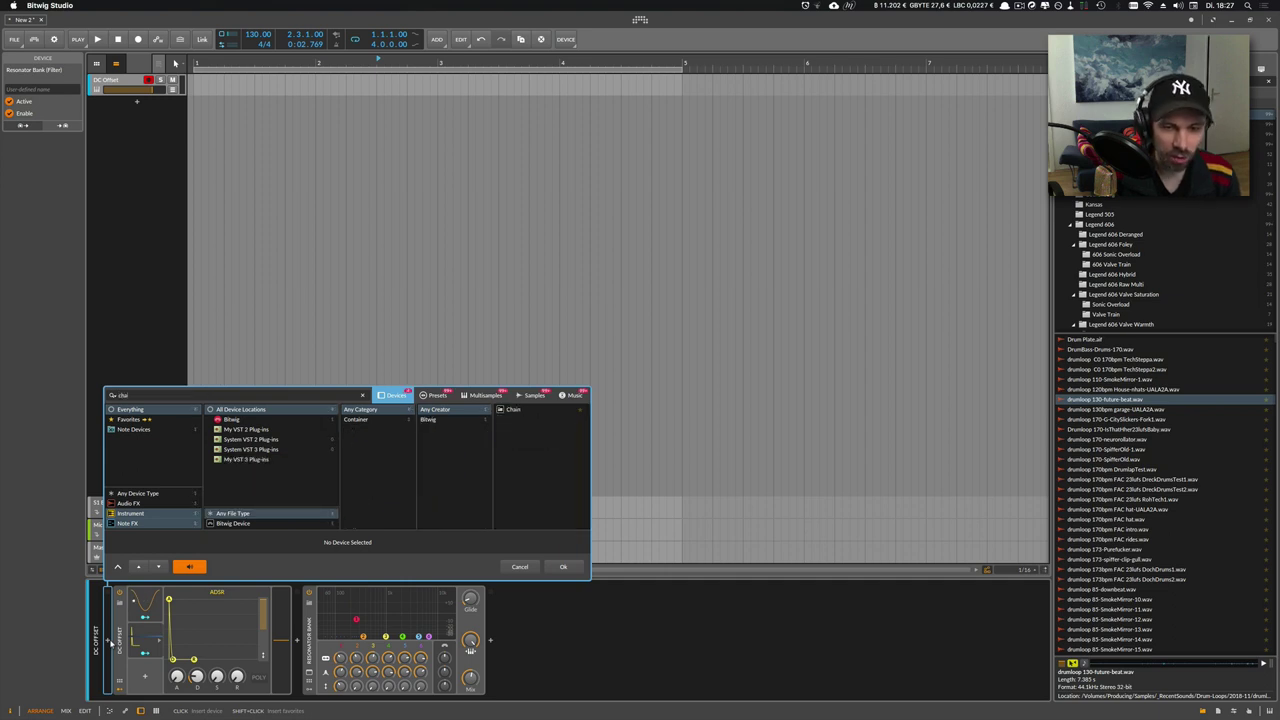
pyautogui.press('Return')
pyautogui.moveTo(173, 641); pyautogui.dragTo(141, 595)
pyautogui.moveTo(172, 641); pyautogui.dragTo(142, 595)
pyautogui.click(142, 594)
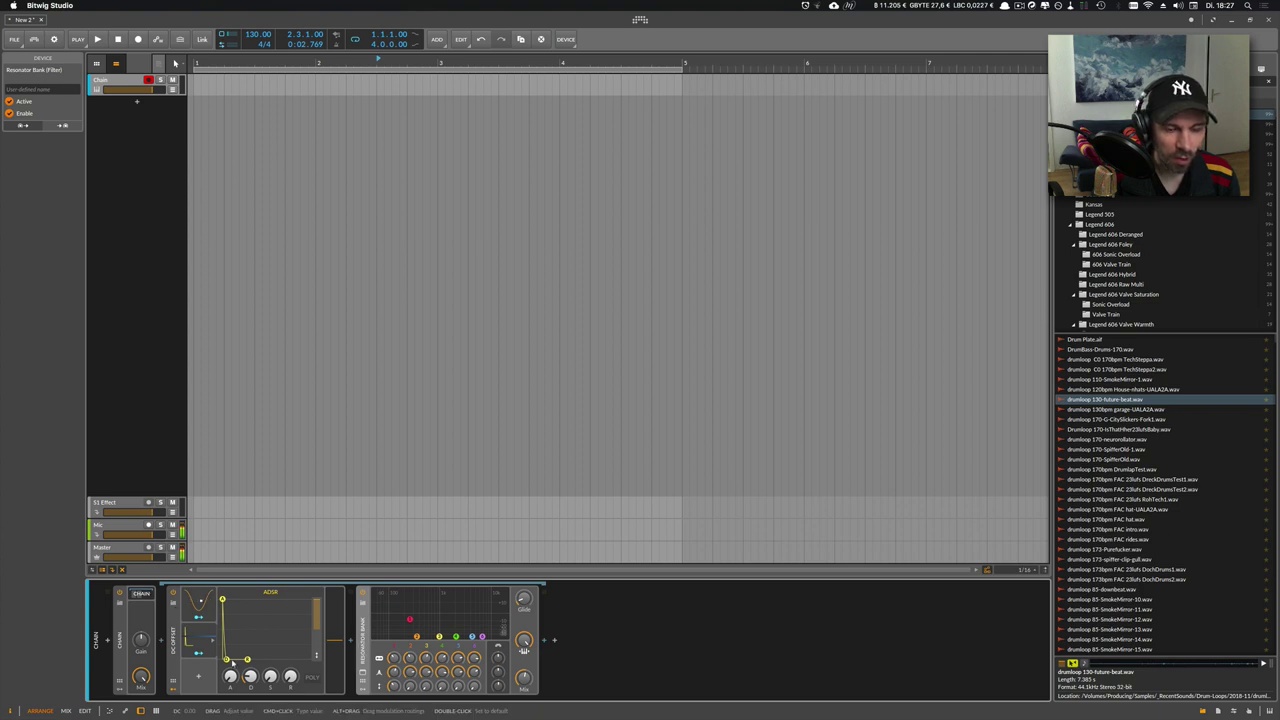
# Show the Chain's modulator slots, copy the ADSR into the second one and delete the original from the DC Offset
pyautogui.click(120, 688)
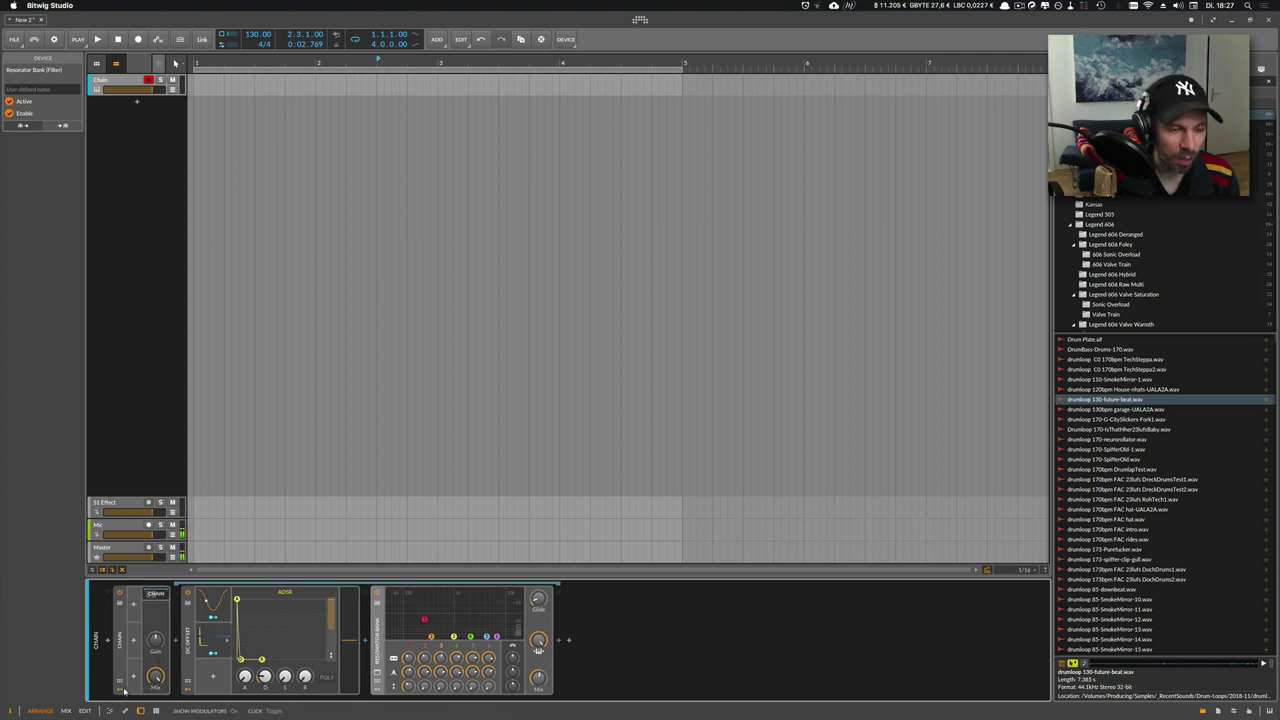
pyautogui.moveTo(209, 645); pyautogui.dragTo(142, 641)
pyautogui.click(229, 640)
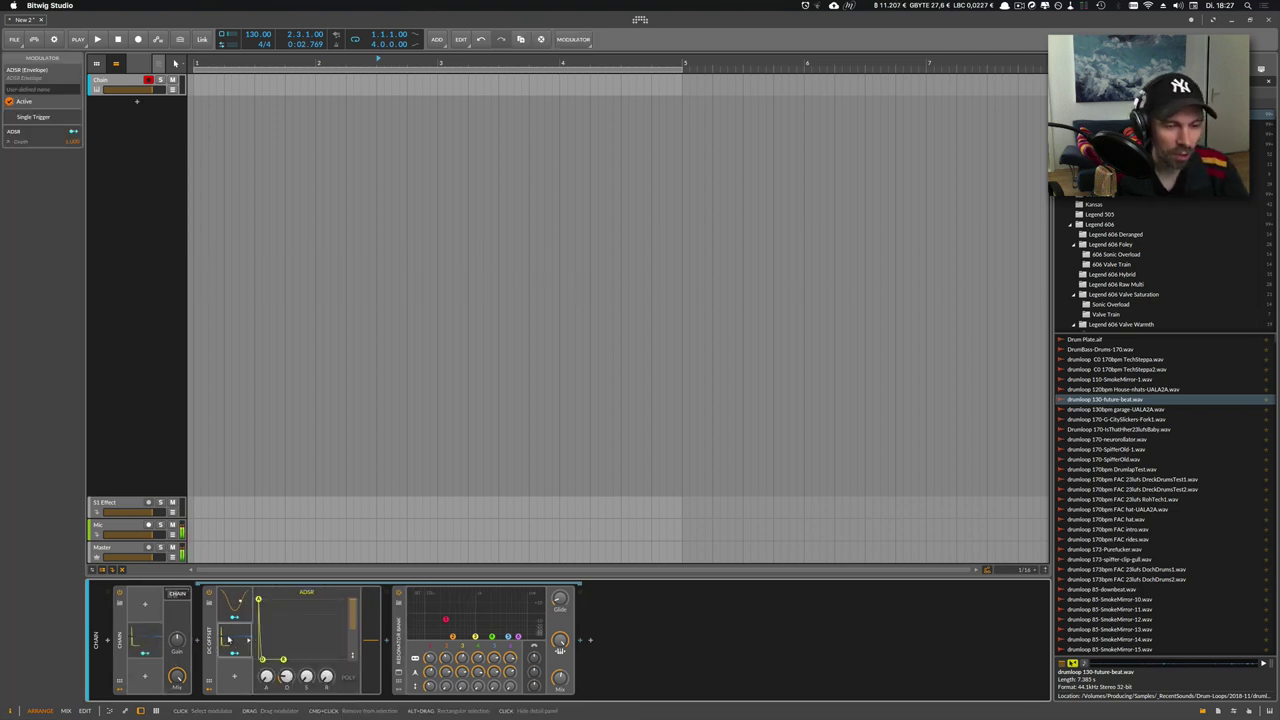
pyautogui.press('Delete')
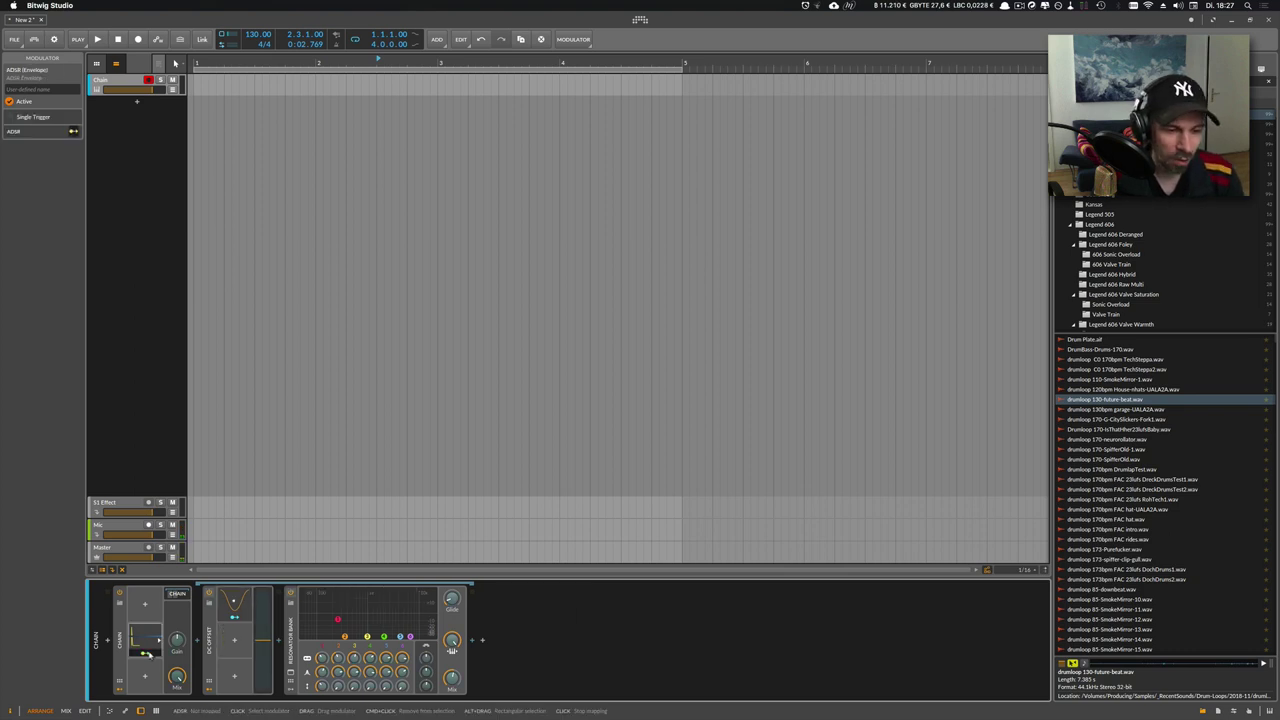
# Route the Chain's ADSR to the LFO's depth at the full 1.000
pyautogui.click(234, 603)
pyautogui.click(234, 603)
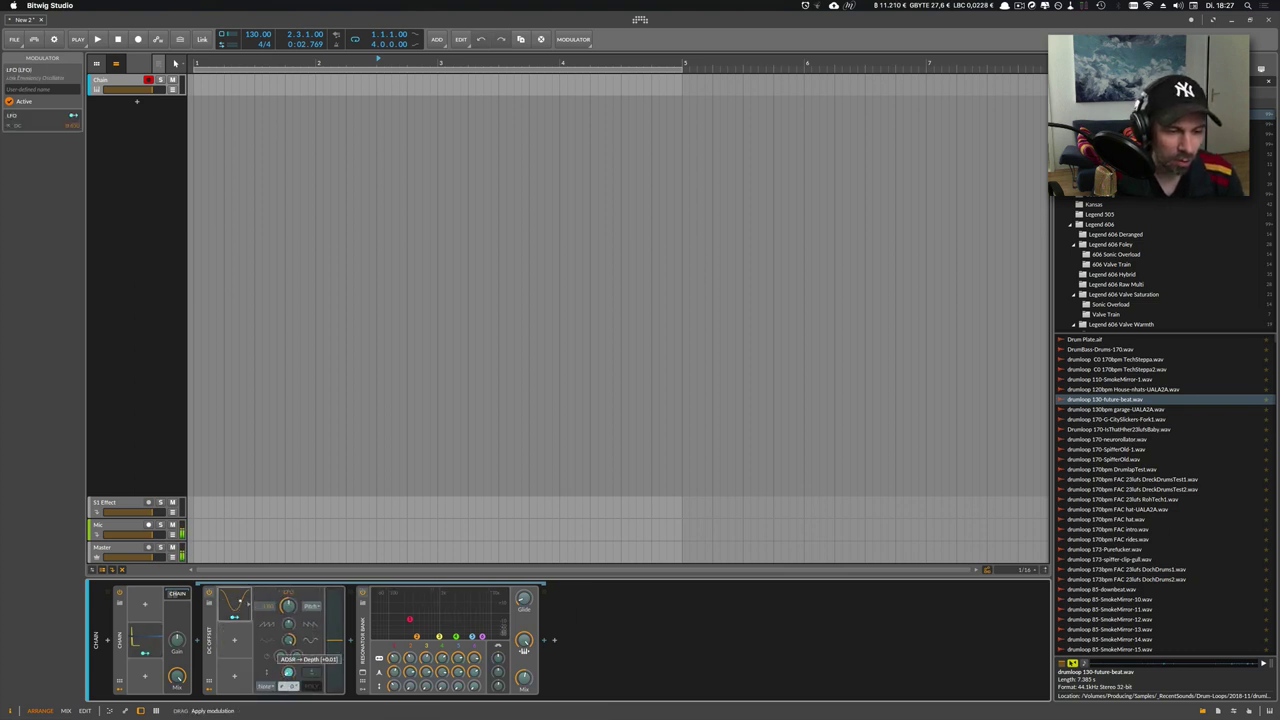
pyautogui.click(146, 653)
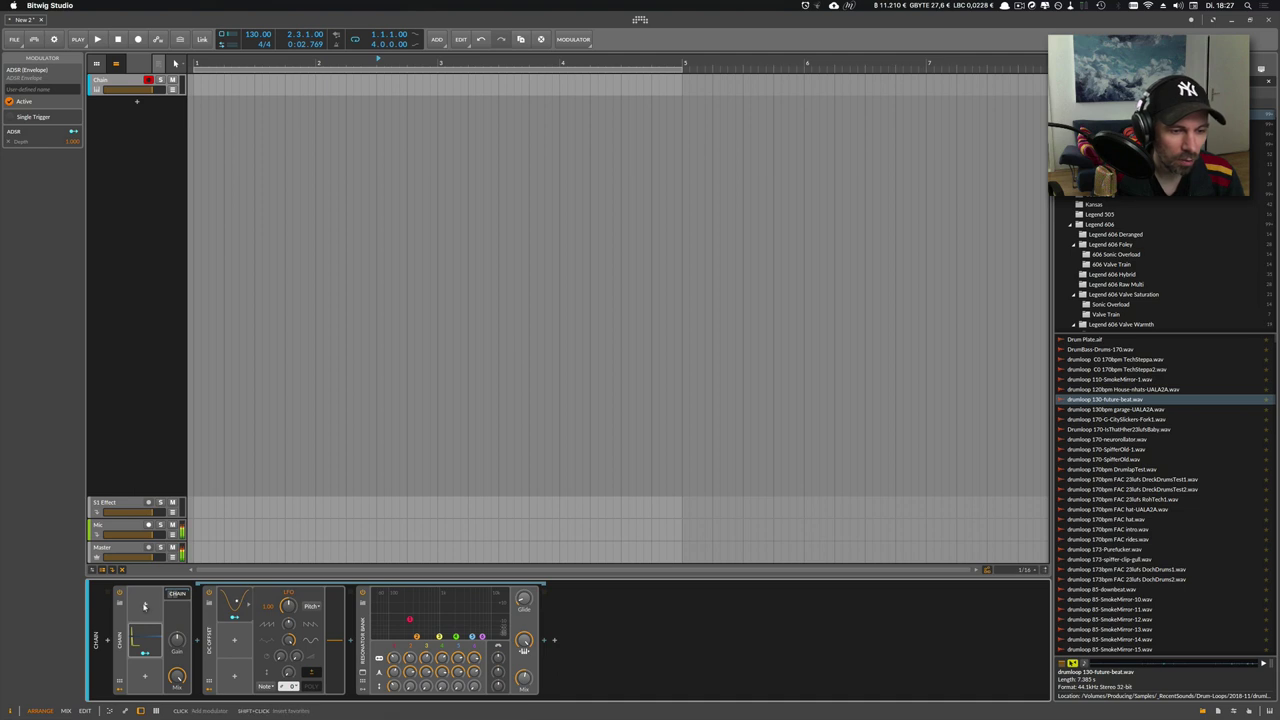
# Add a second ADSR in the Chain's first slot, with the shortest attack, full sustain and a short release
pyautogui.click(145, 605)
pyautogui.write('adsr')
pyautogui.press('Down')
pyautogui.press('Return')
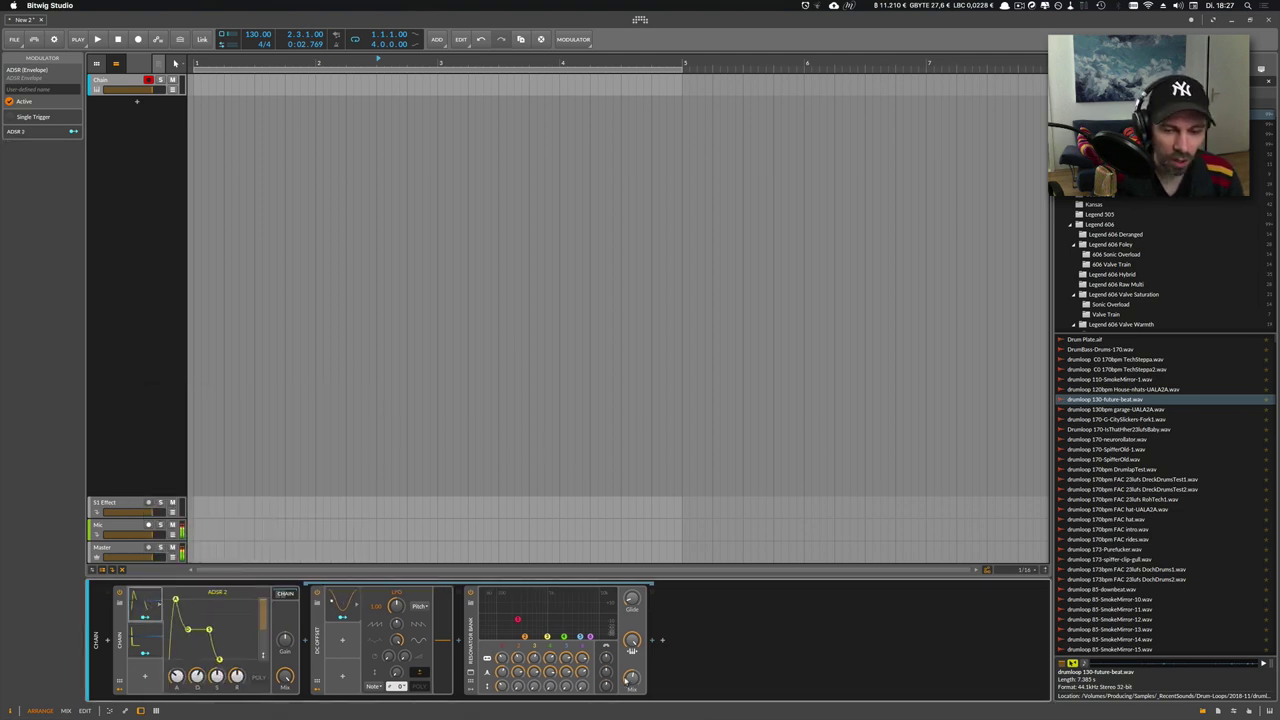
pyautogui.moveTo(177, 676); pyautogui.dragTo(237, 680)
# Route ADSR 2 to the first resonator's Q, lengthen its release and fine-tune the modulation amount
pyautogui.click(145, 617)
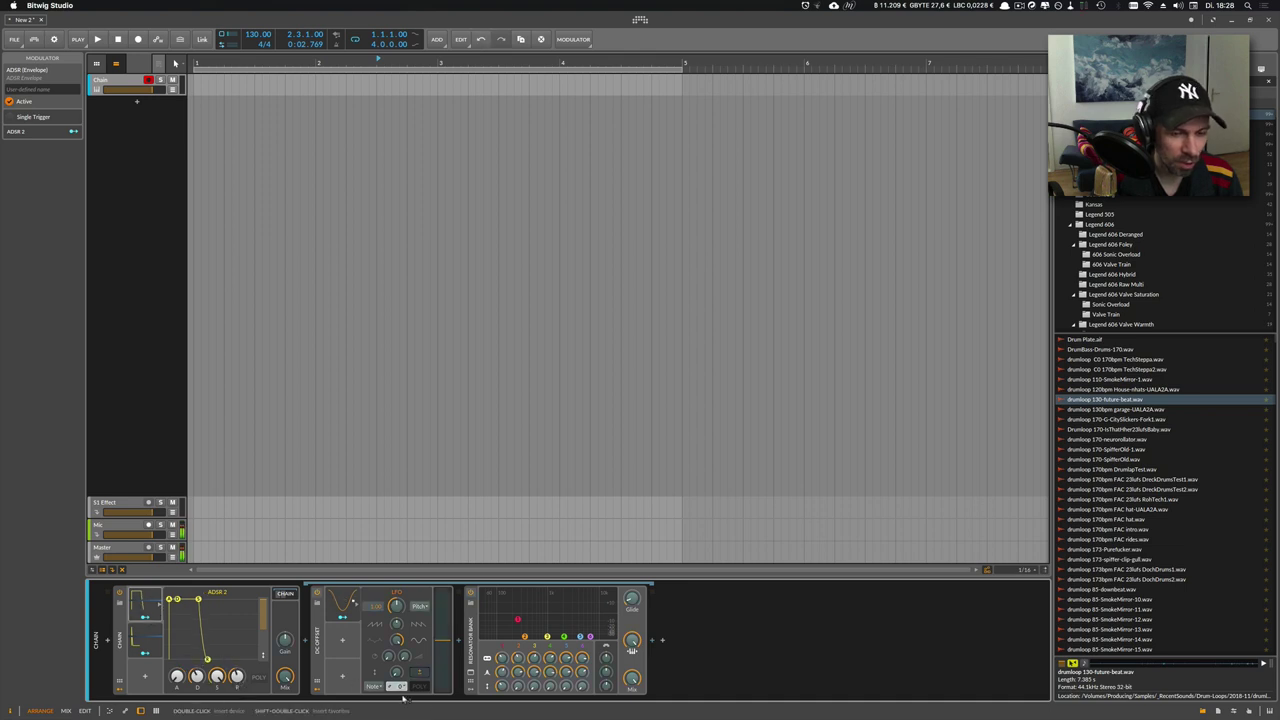
pyautogui.moveTo(502, 672); pyautogui.dragTo(502, 661)
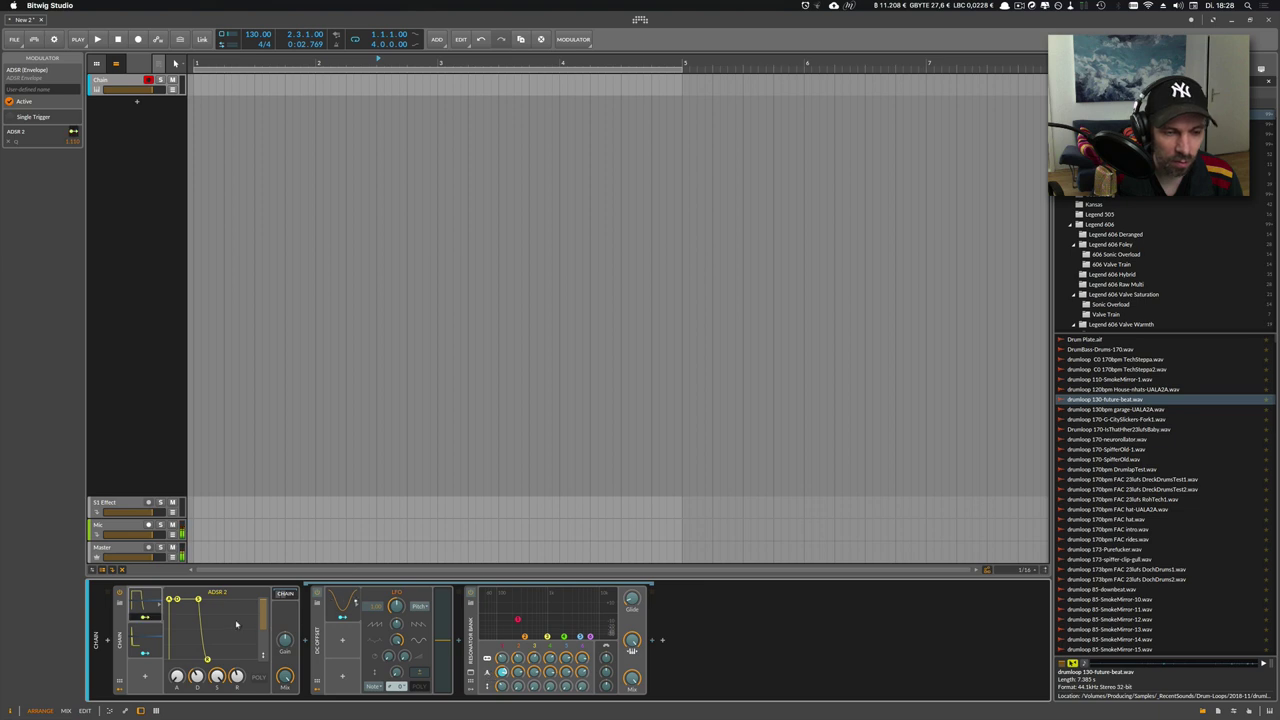
pyautogui.click(151, 618)
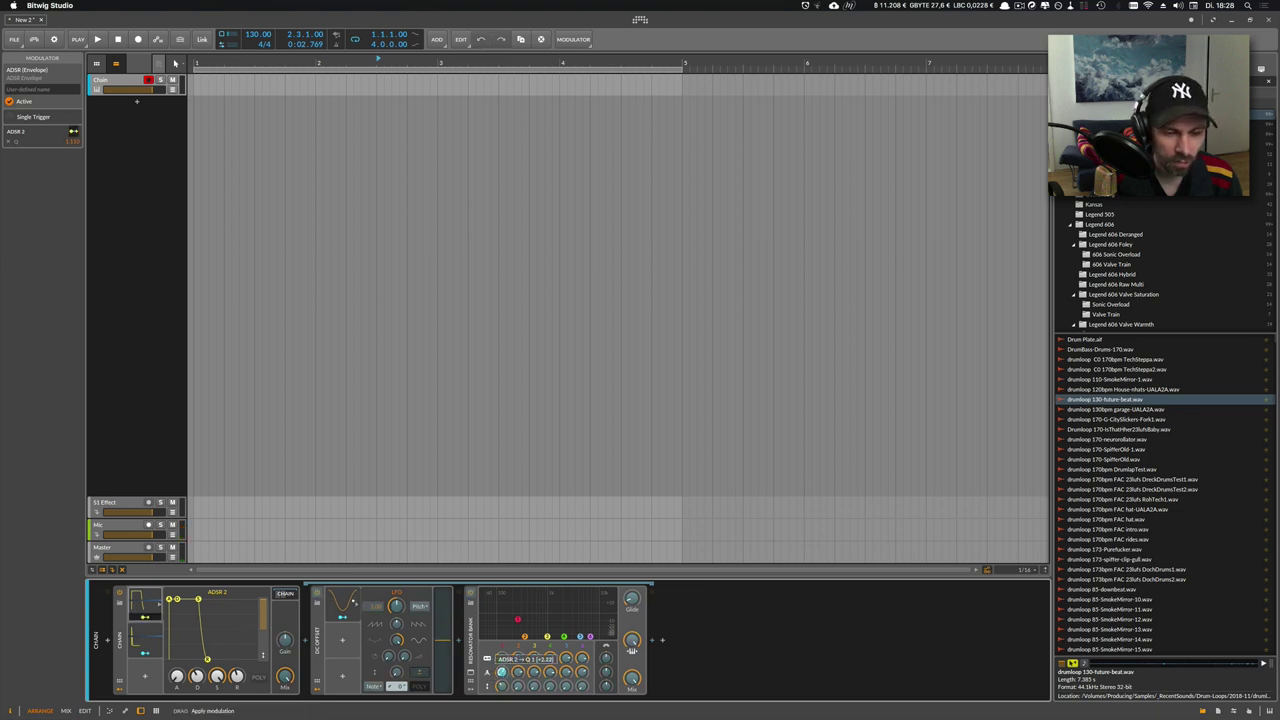
pyautogui.moveTo(207, 659); pyautogui.dragTo(216, 660)
pyautogui.click(145, 617)
pyautogui.moveTo(502, 672); pyautogui.dragTo(502, 671)
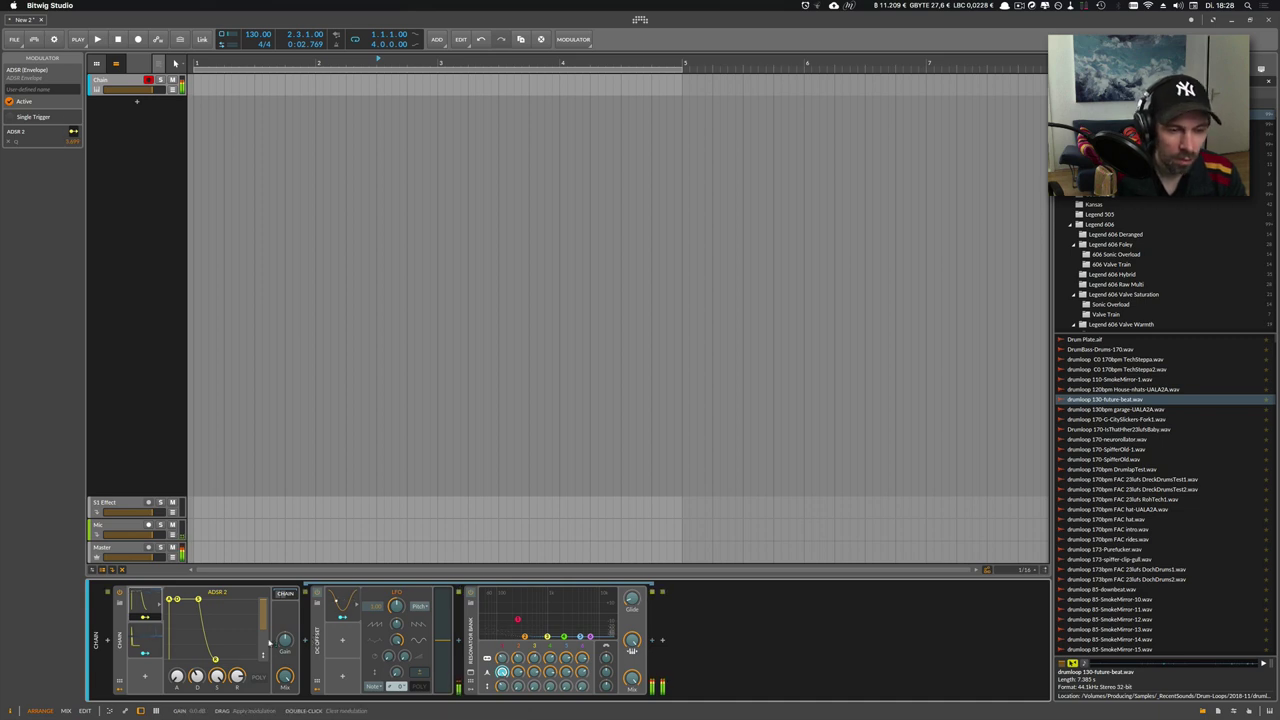
# Add a Macro modulator in the Chain's third slot
pyautogui.click(147, 678)
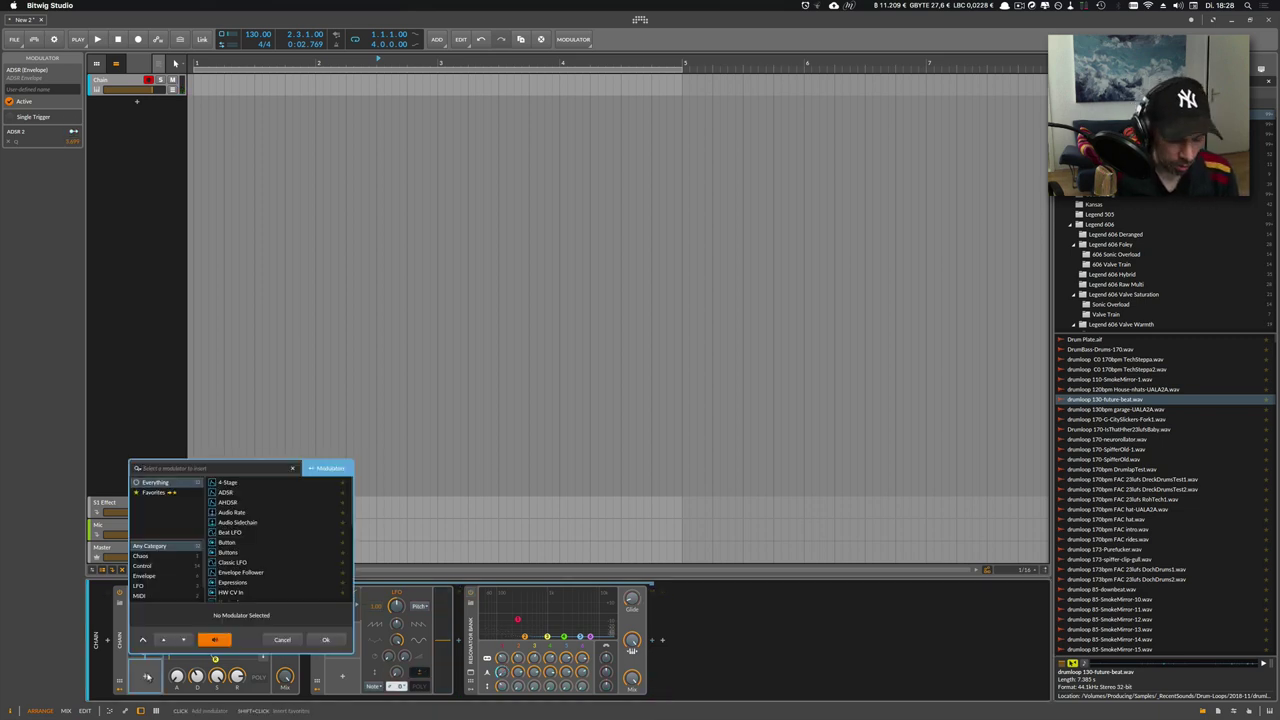
pyautogui.write('mac')
pyautogui.press('Down')
pyautogui.press('Down')
pyautogui.press('Return')
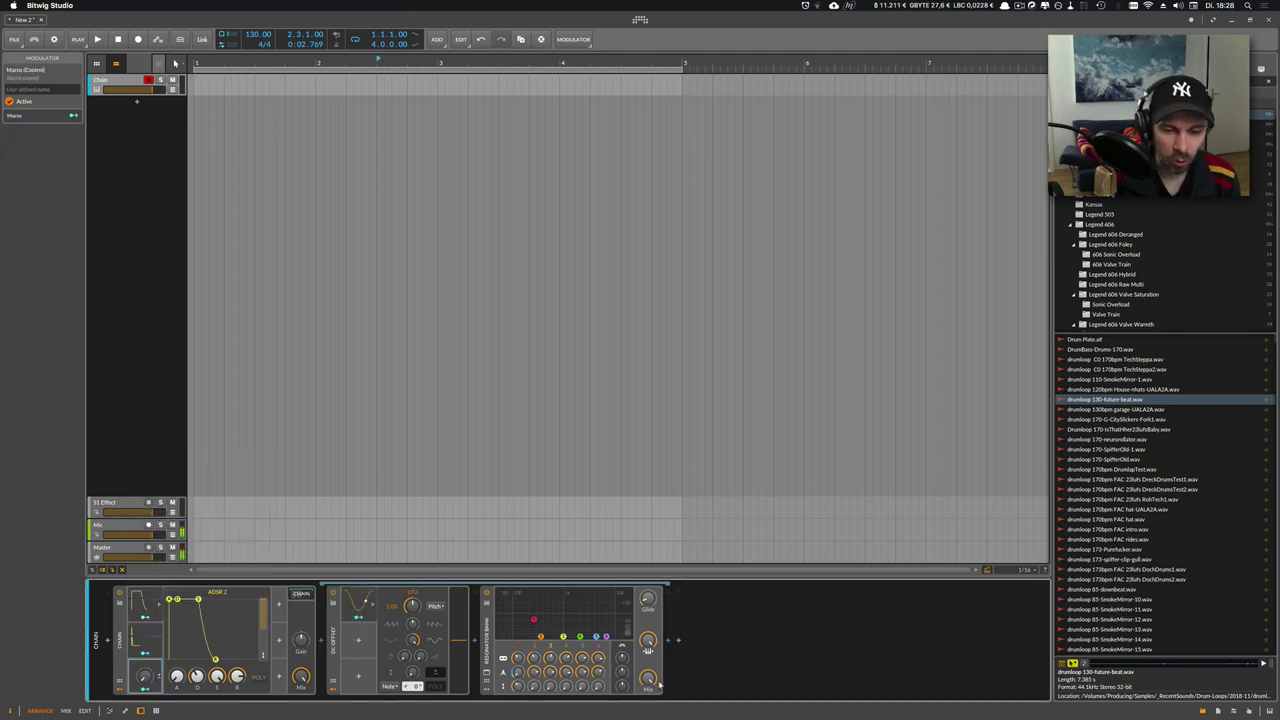
# Map the Macro to the Resonator Bank's Mix with an amount of +1.00
pyautogui.click(144, 688)
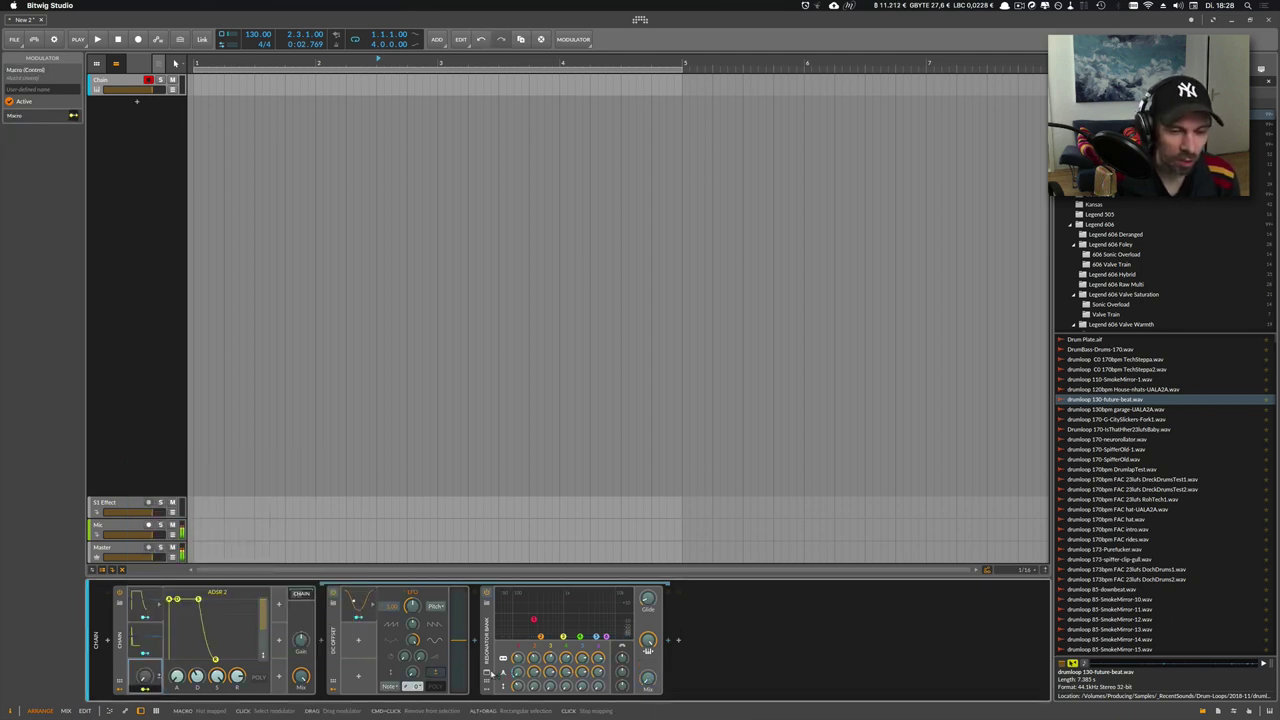
pyautogui.moveTo(648, 690); pyautogui.dragTo(648, 679)
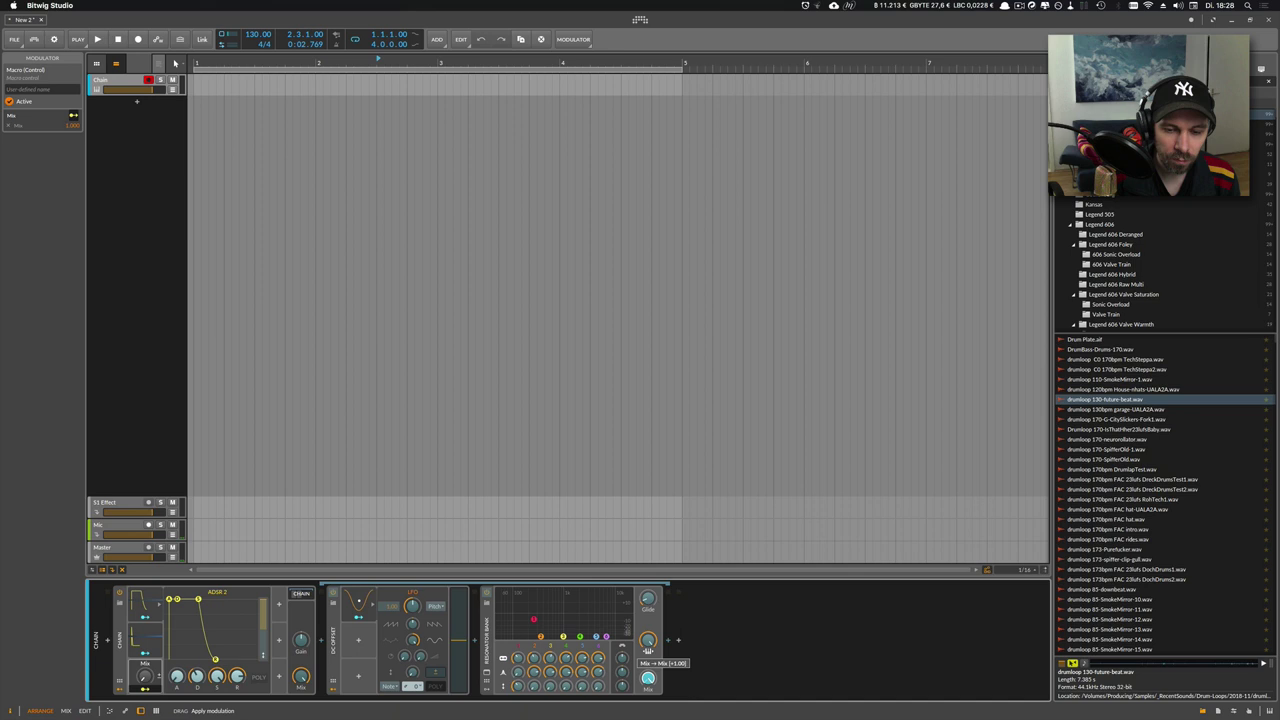
pyautogui.click(145, 688)
# Try different settings of the Mix macro and slightly lengthen the decay of ADSR 1
pyautogui.moveTo(145, 677); pyautogui.dragTo(145, 669)
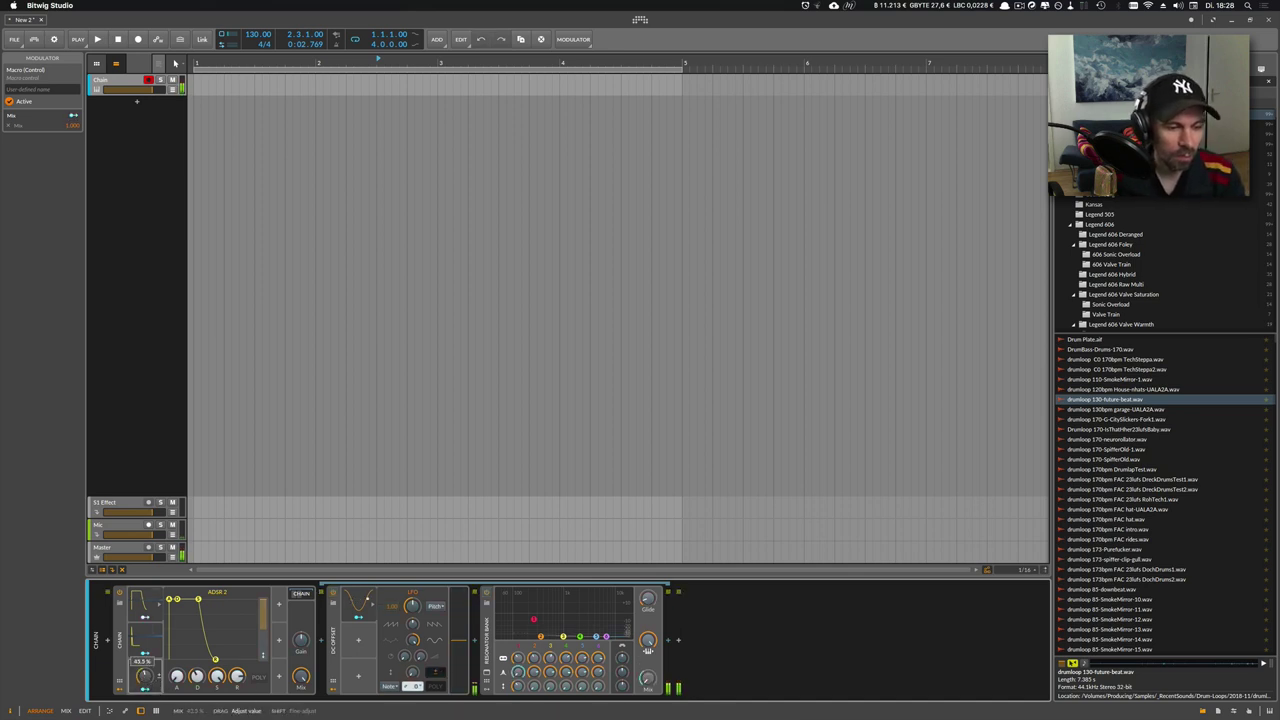
pyautogui.moveTo(145, 621); pyautogui.dragTo(145, 678)
pyautogui.click(301, 594)
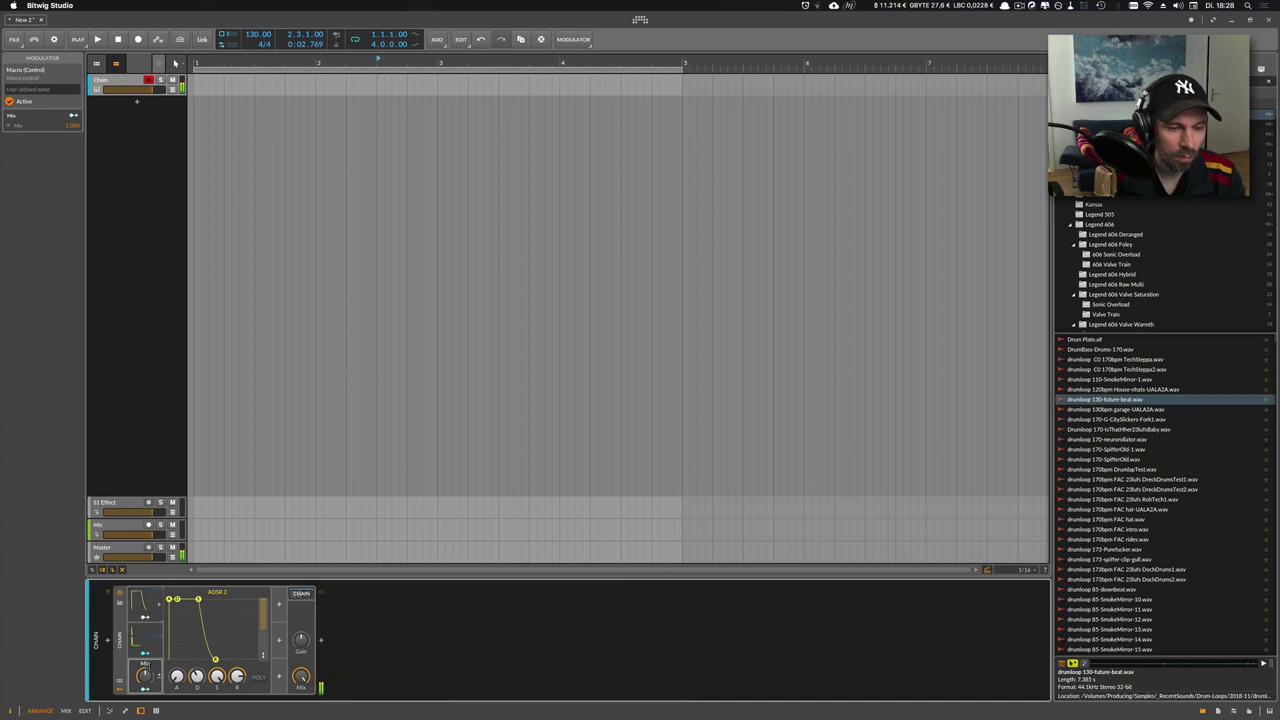
pyautogui.click(158, 640)
pyautogui.moveTo(197, 678); pyautogui.dragTo(145, 662)
pyautogui.click(302, 594)
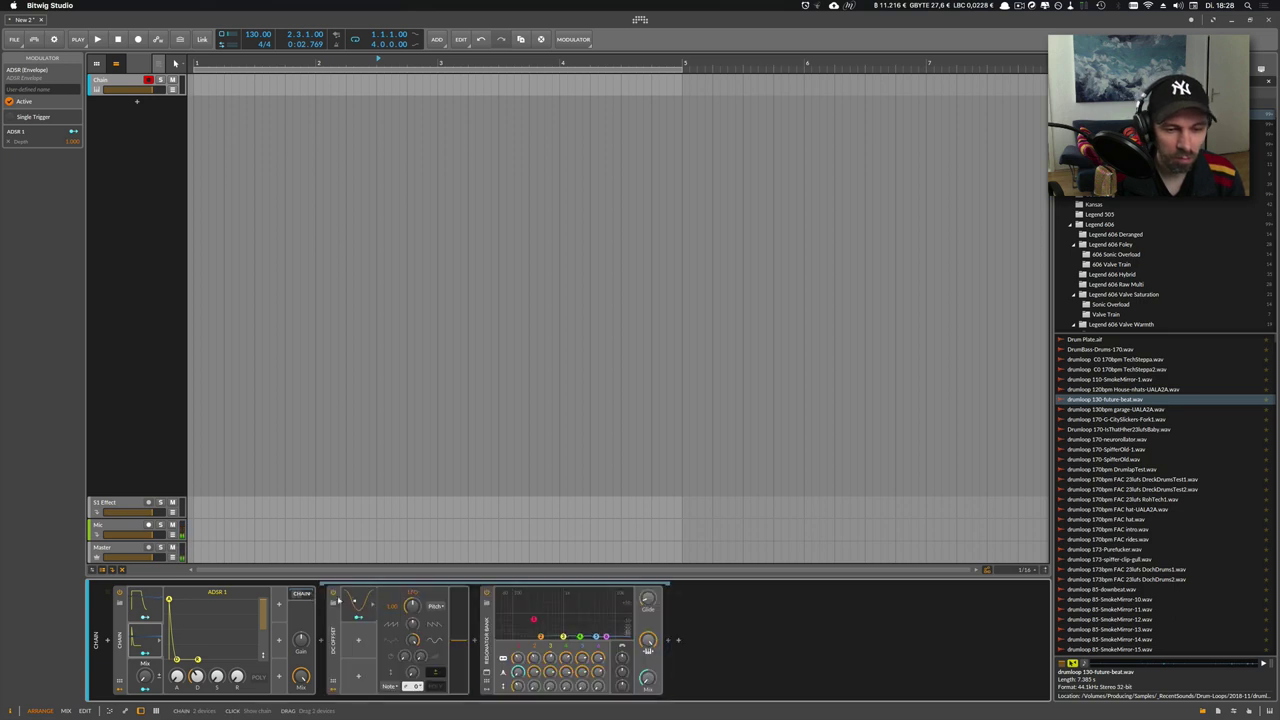
# Insert an Amp after the Resonator Bank inside the Chain and adjust its output gain
pyautogui.click(669, 643)
pyautogui.write('amp')
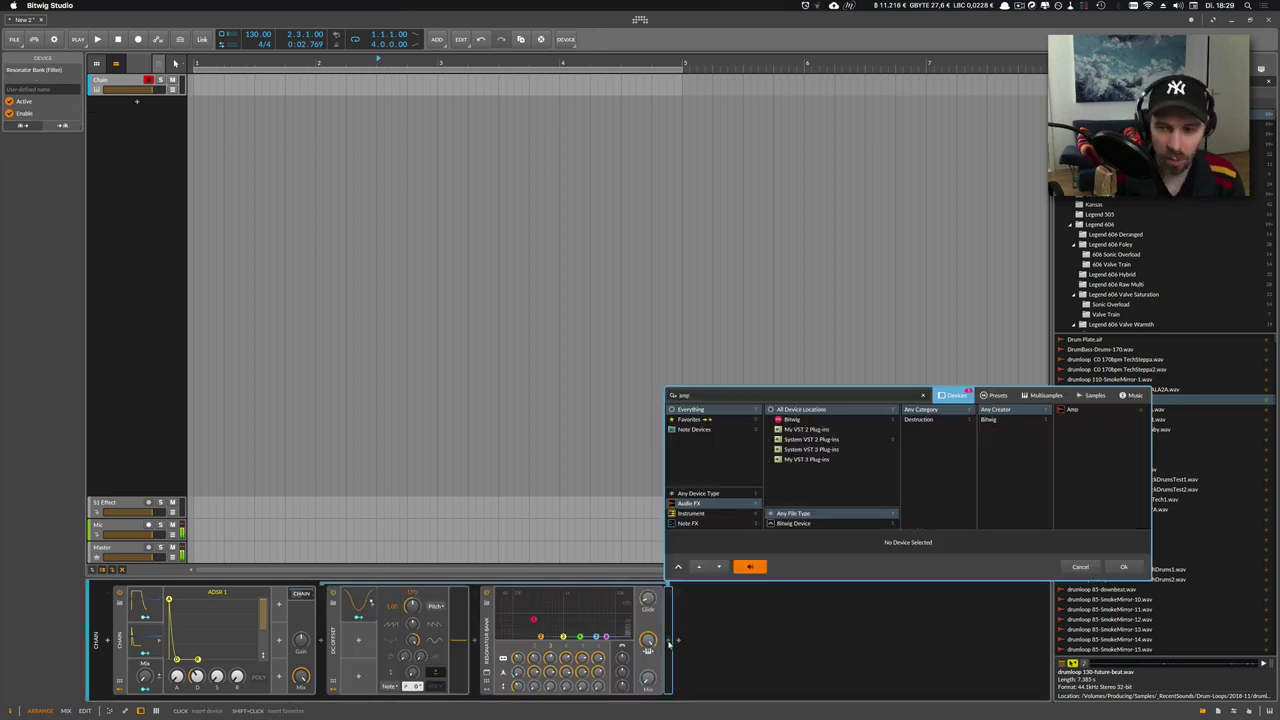
pyautogui.press('Down')
pyautogui.press('Return')
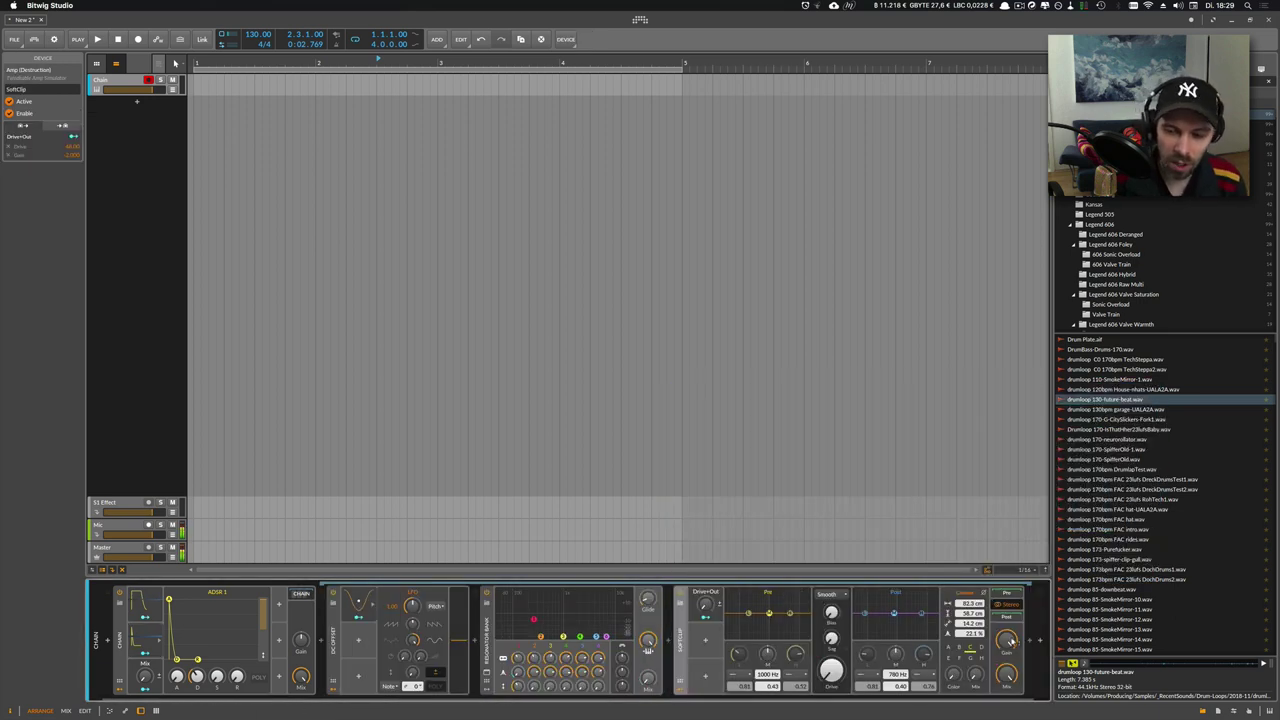
pyautogui.moveTo(1007, 641); pyautogui.dragTo(1007, 628)
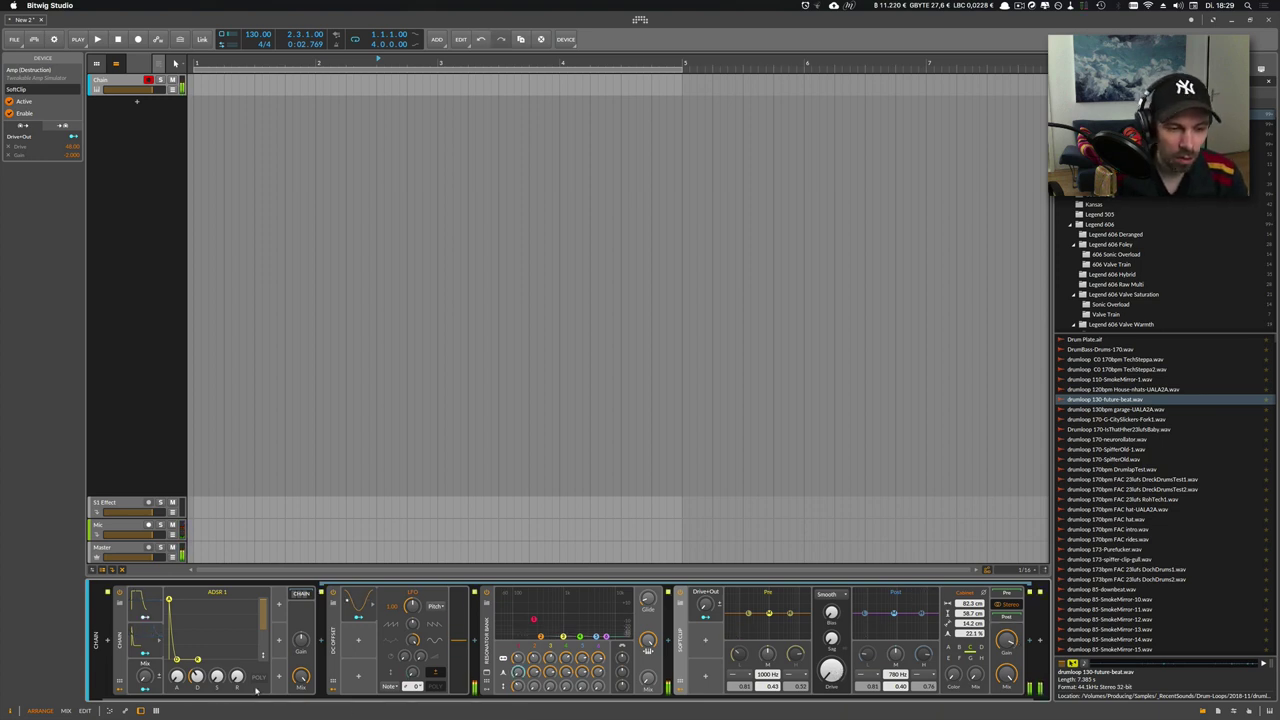
# Turn up the Mix macro, open ADSR 2's settings and set its sustain to 100 %
pyautogui.moveTo(145, 676); pyautogui.dragTo(145, 678)
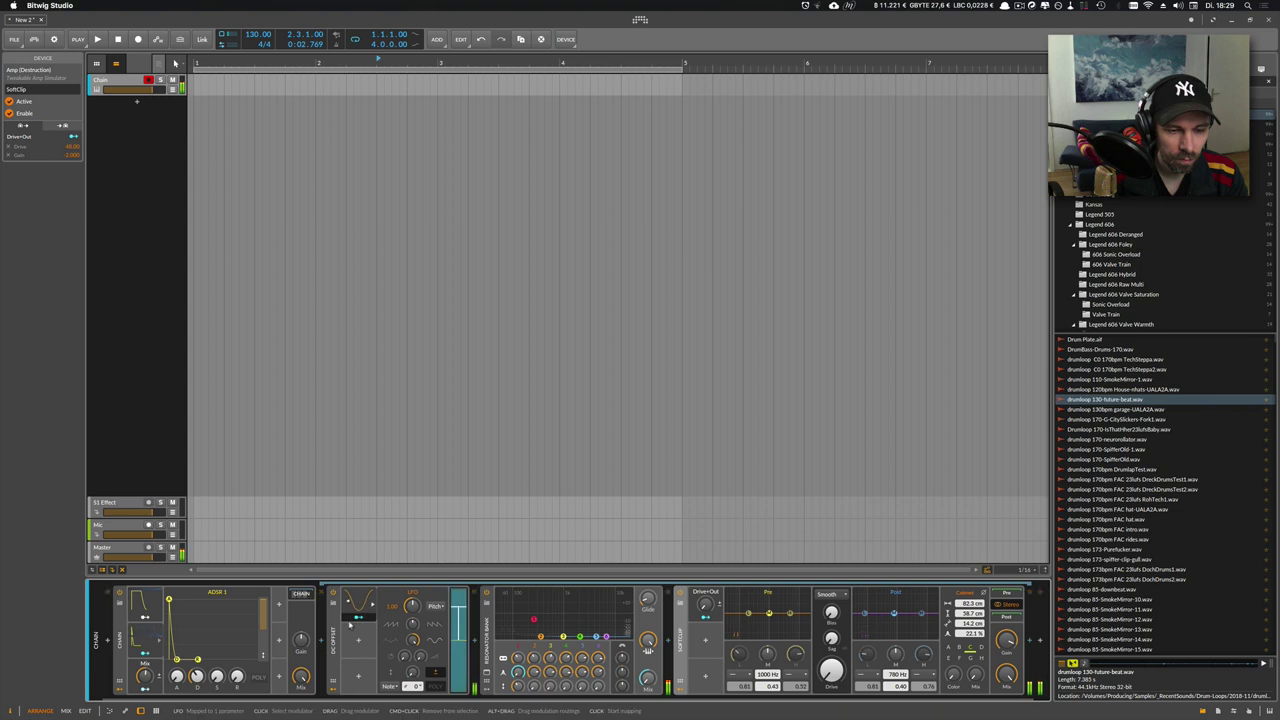
pyautogui.click(148, 618)
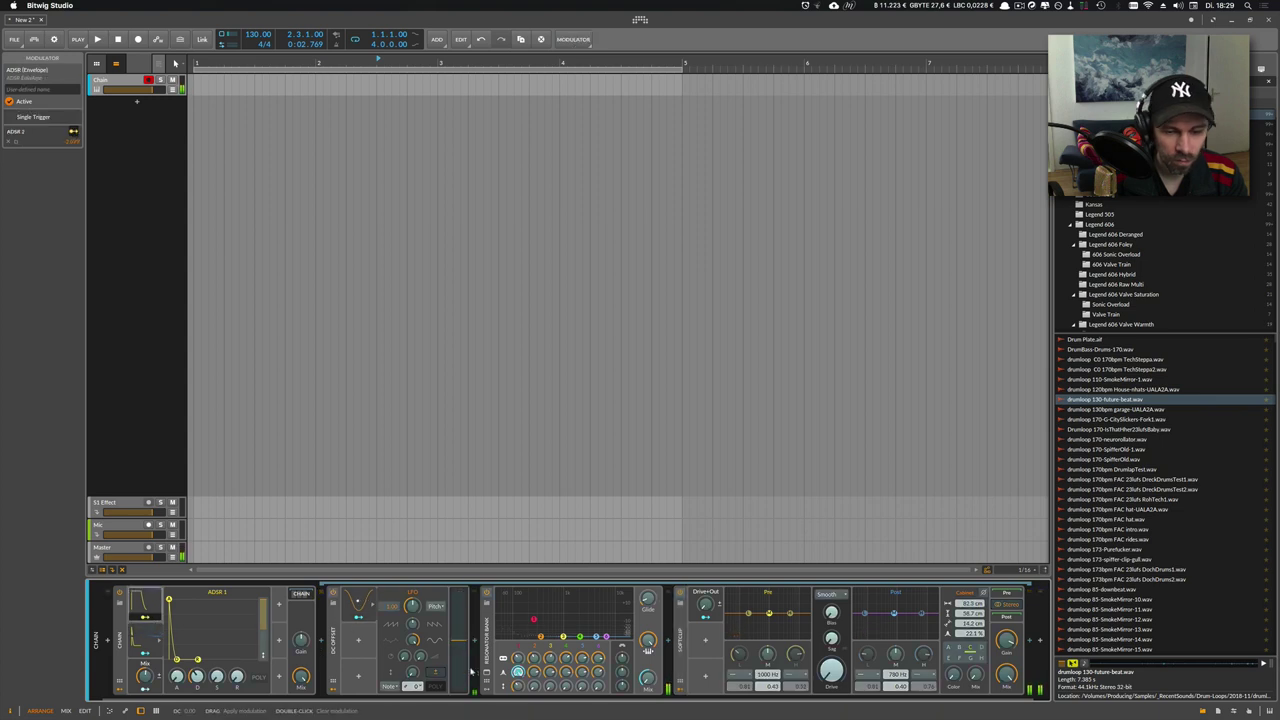
pyautogui.click(150, 632)
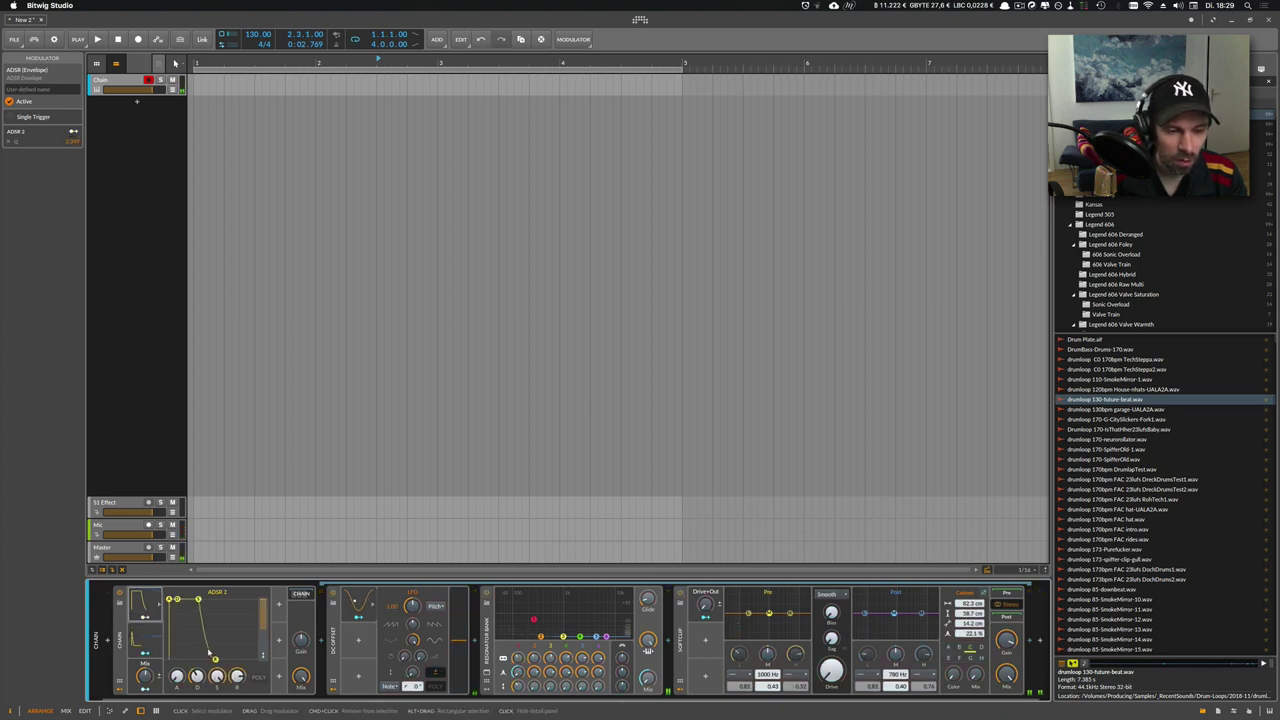
pyautogui.moveTo(216, 676); pyautogui.dragTo(216, 646)
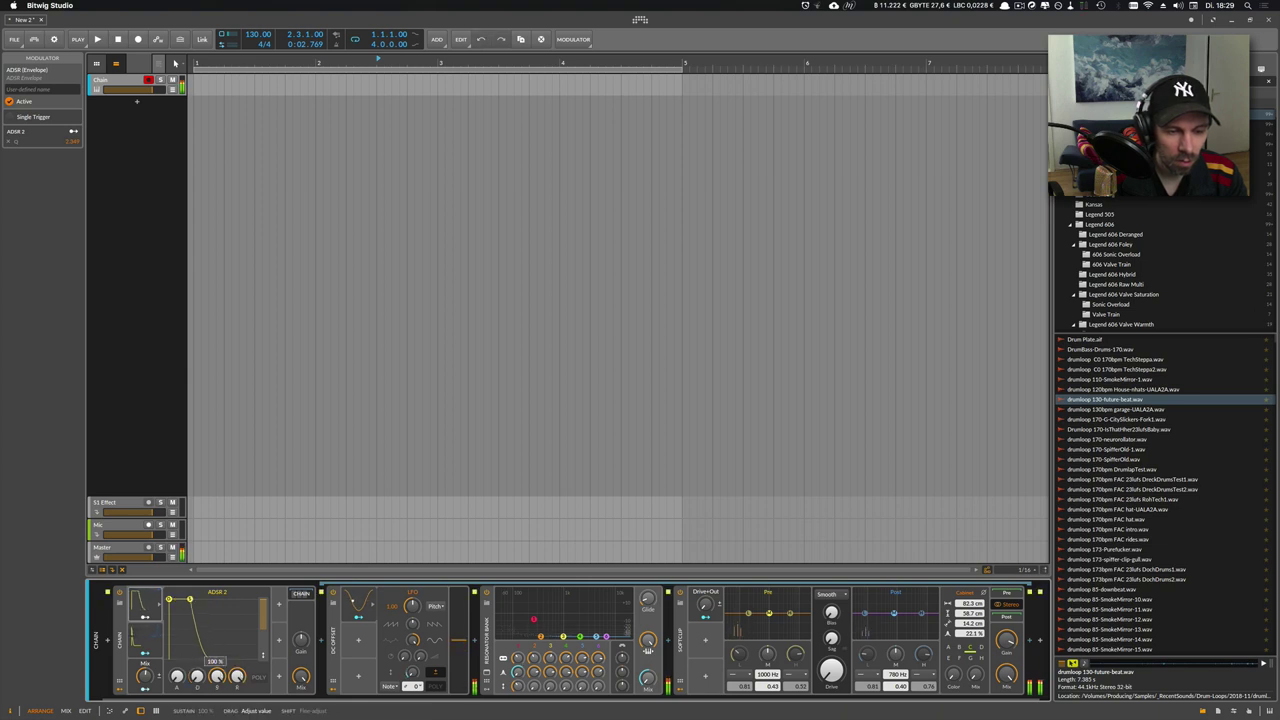
# Adjust ADSR 2's modulation of the Resonator Bank's first Q and slightly lower the Mix macro
pyautogui.click(145, 653)
pyautogui.moveTo(517, 673); pyautogui.dragTo(517, 661)
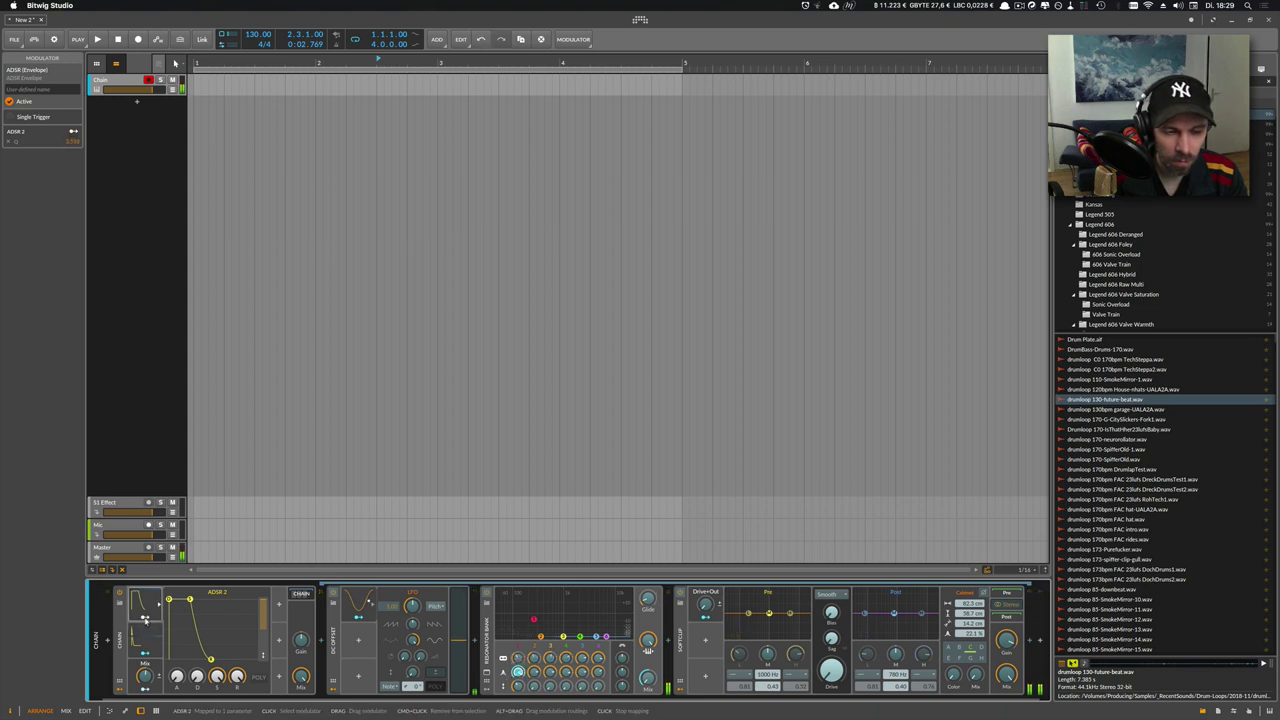
pyautogui.click(145, 618)
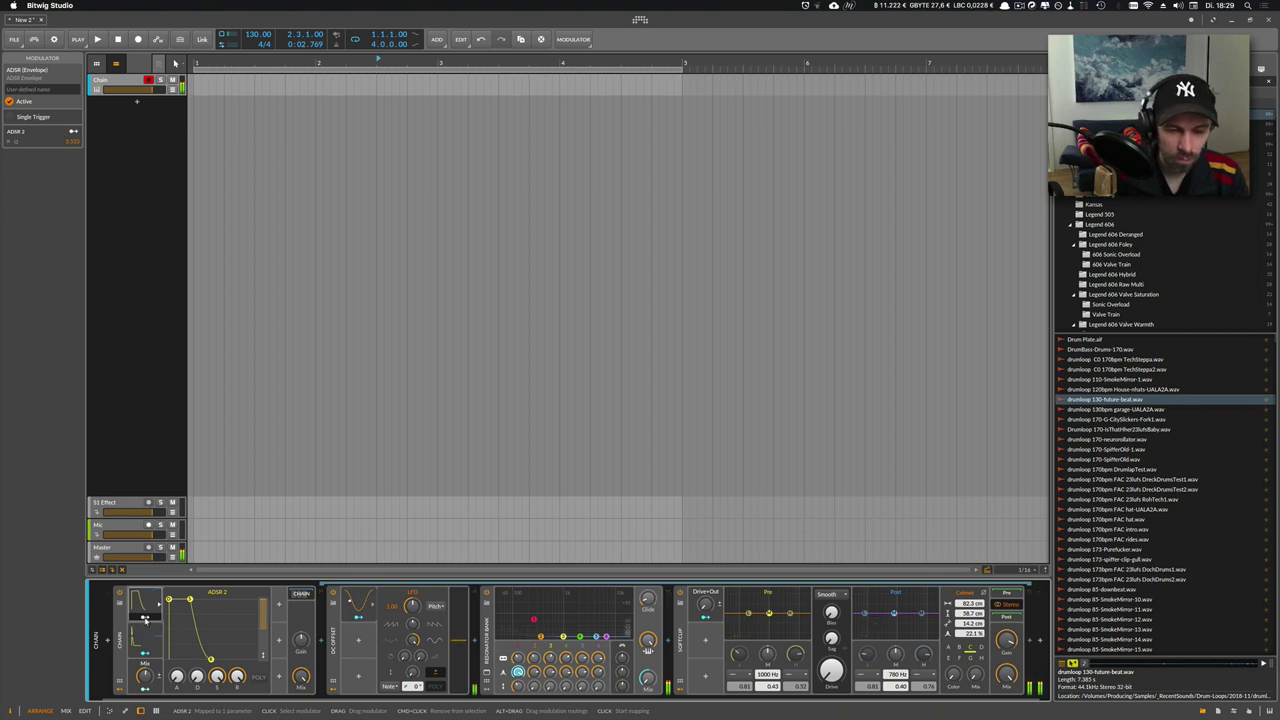
pyautogui.click(145, 617)
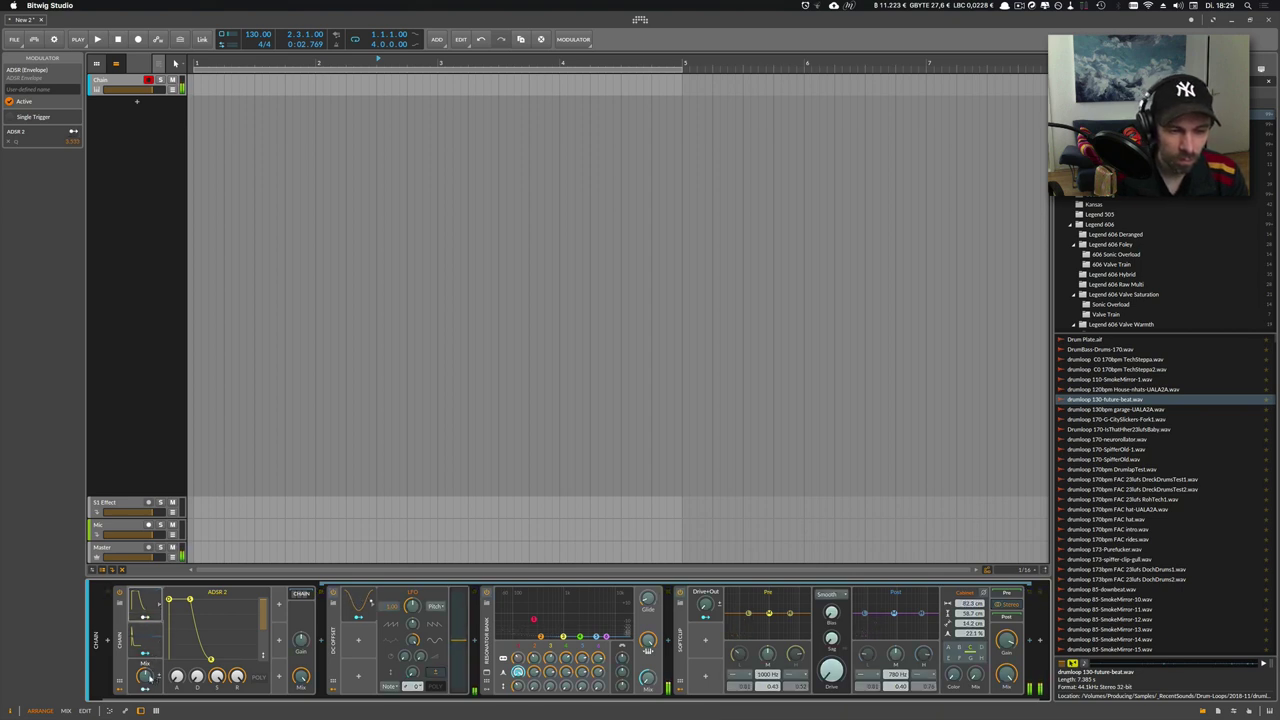
pyautogui.click(145, 618)
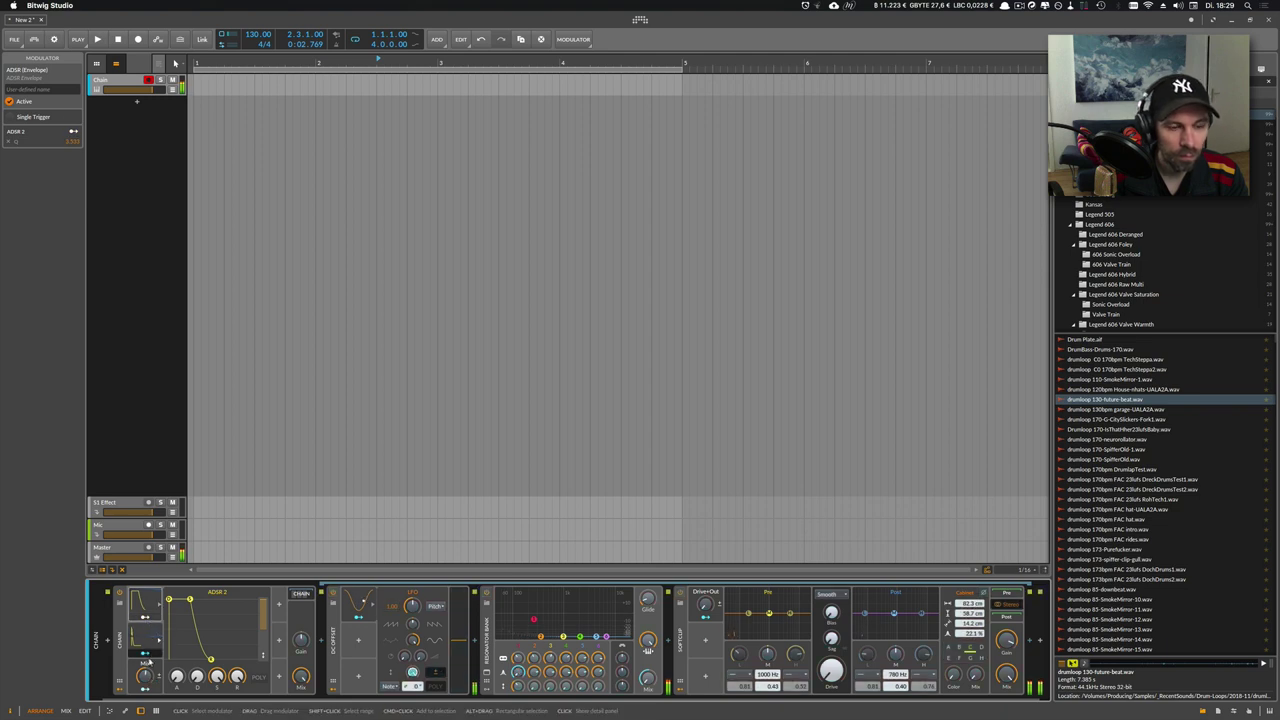
pyautogui.moveTo(145, 677); pyautogui.dragTo(145, 680)
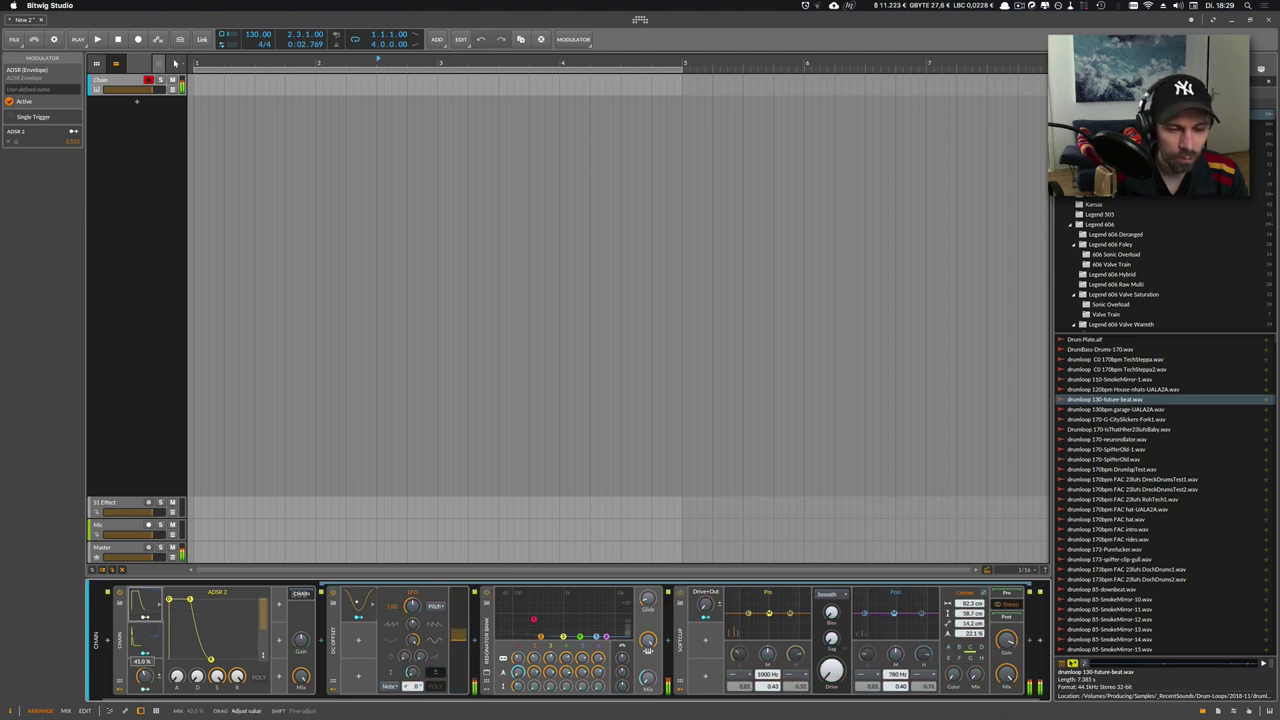
# Open ADSR 1's settings, collapse the SoftClip Amp and hide the Chain's nested devices
pyautogui.click(145, 638)
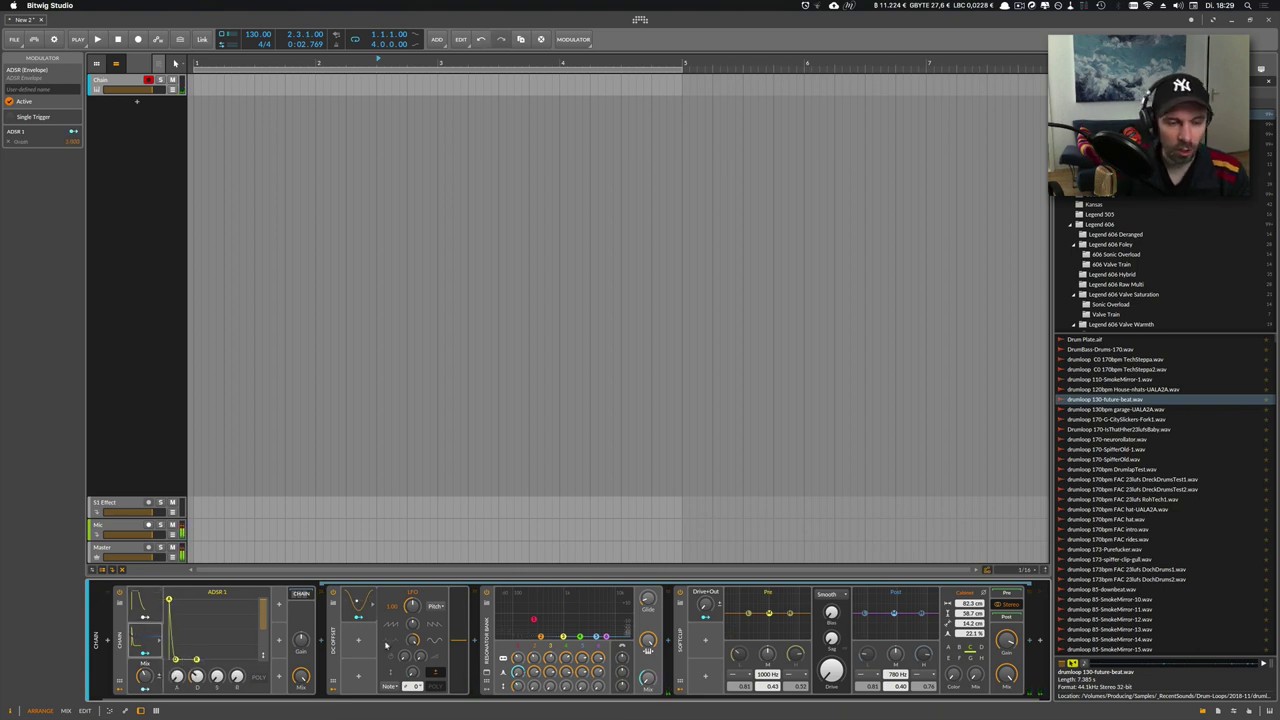
pyautogui.click(517, 670)
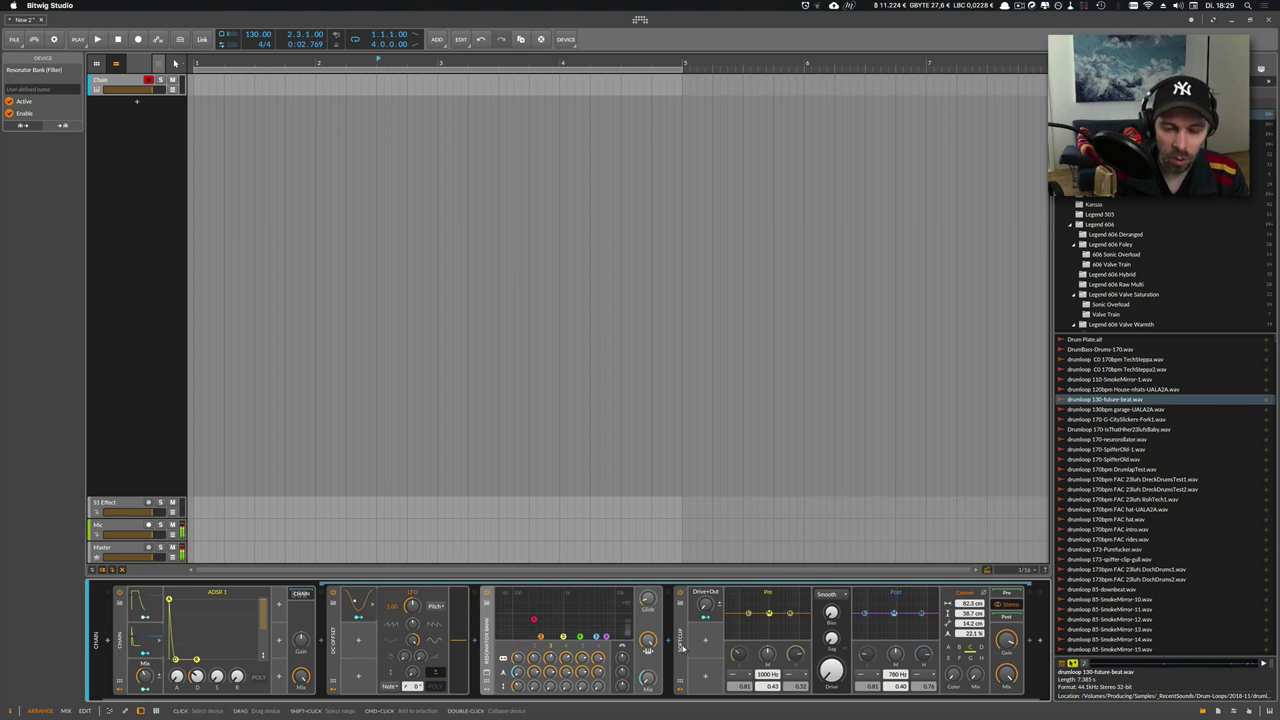
pyautogui.click(690, 658)
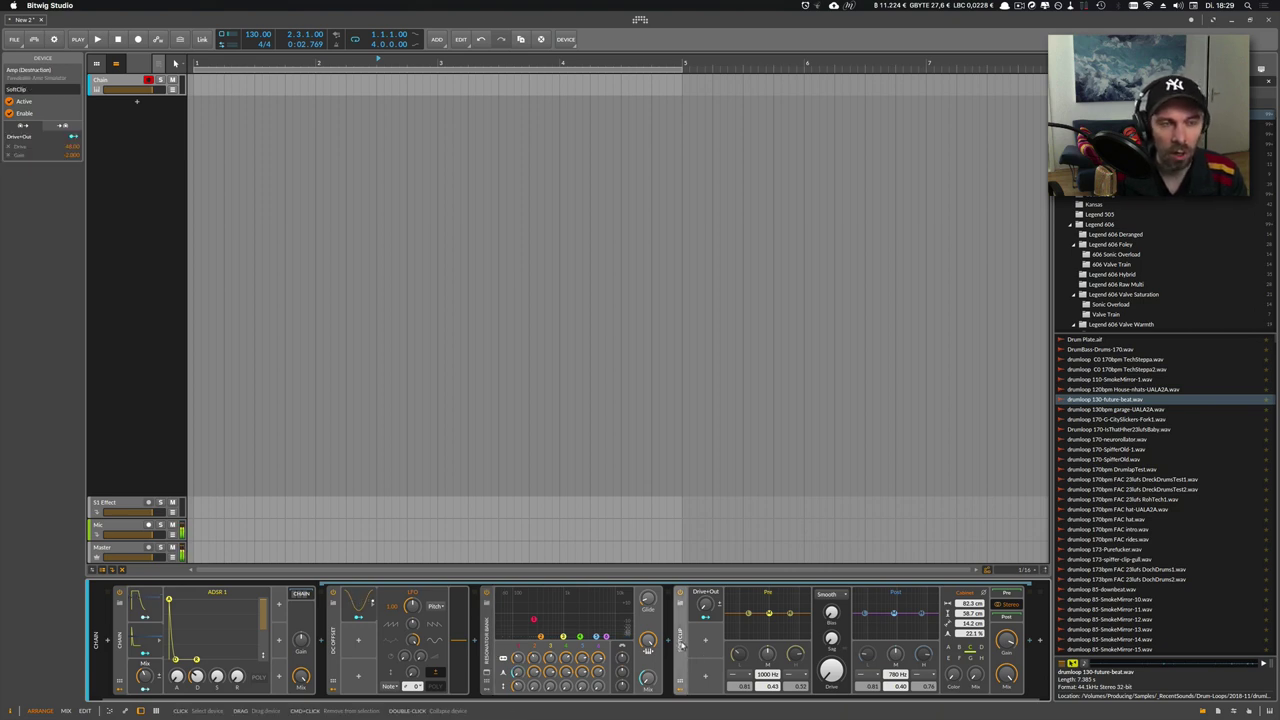
pyautogui.doubleClick(681, 645)
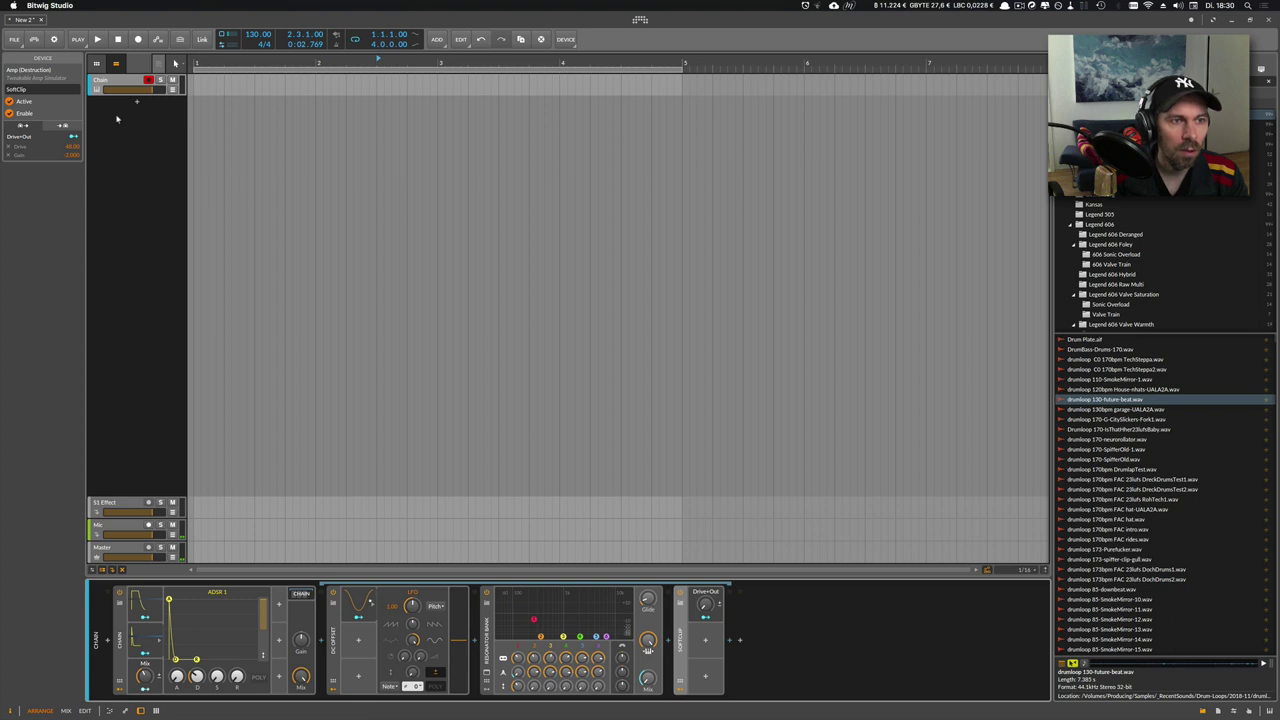
pyautogui.doubleClick(109, 82)
pyautogui.click(110, 81)
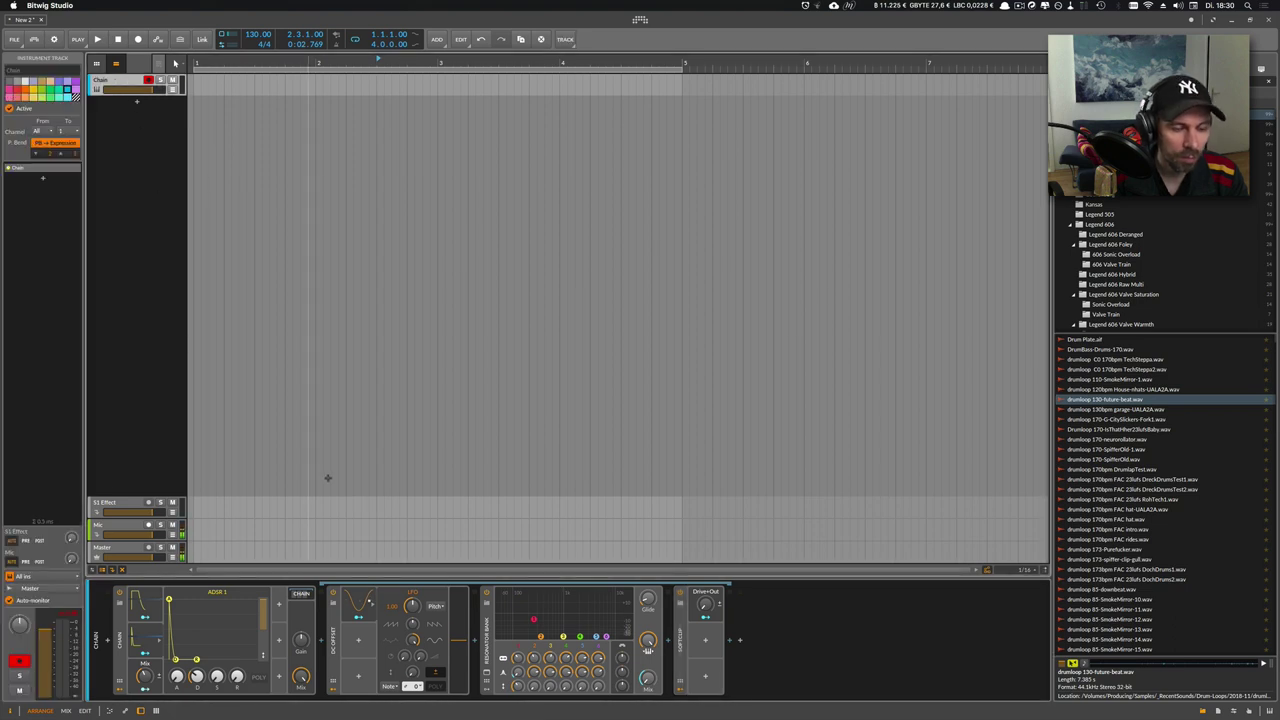
pyautogui.click(120, 644)
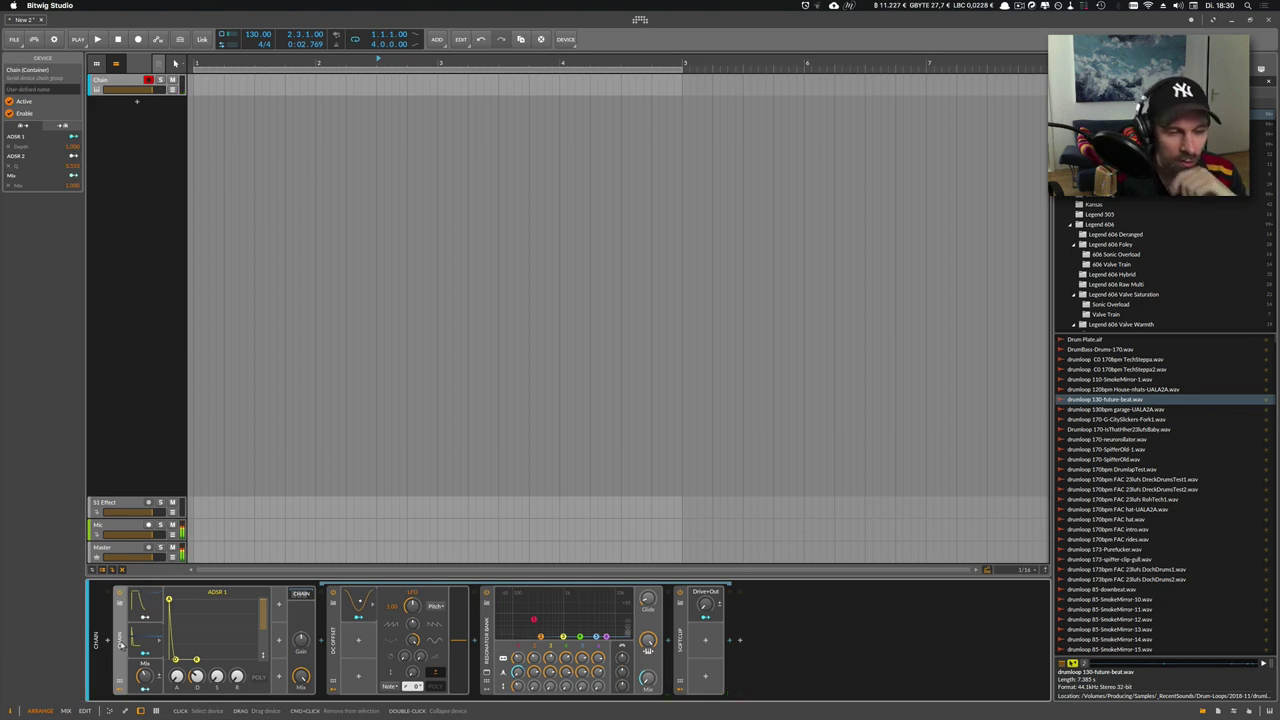
pyautogui.click(301, 594)
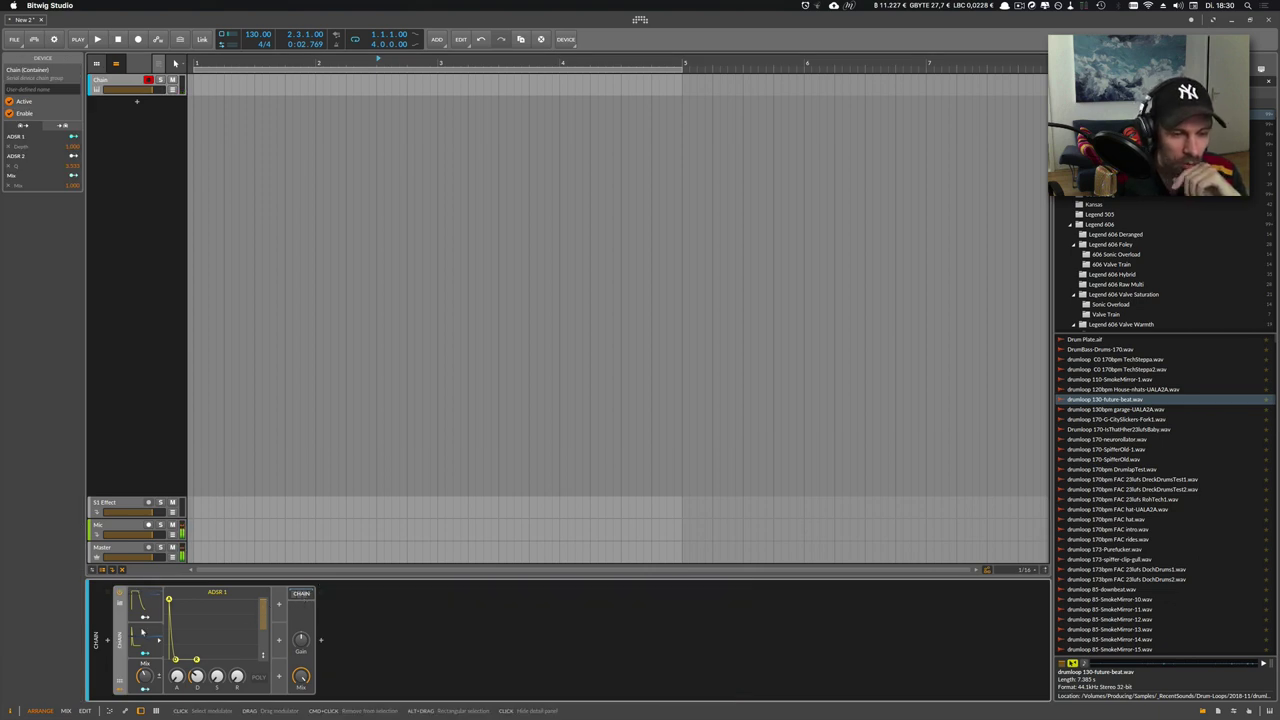
# Delete the Chain instrument track from the arrangement
pyautogui.click(132, 283)
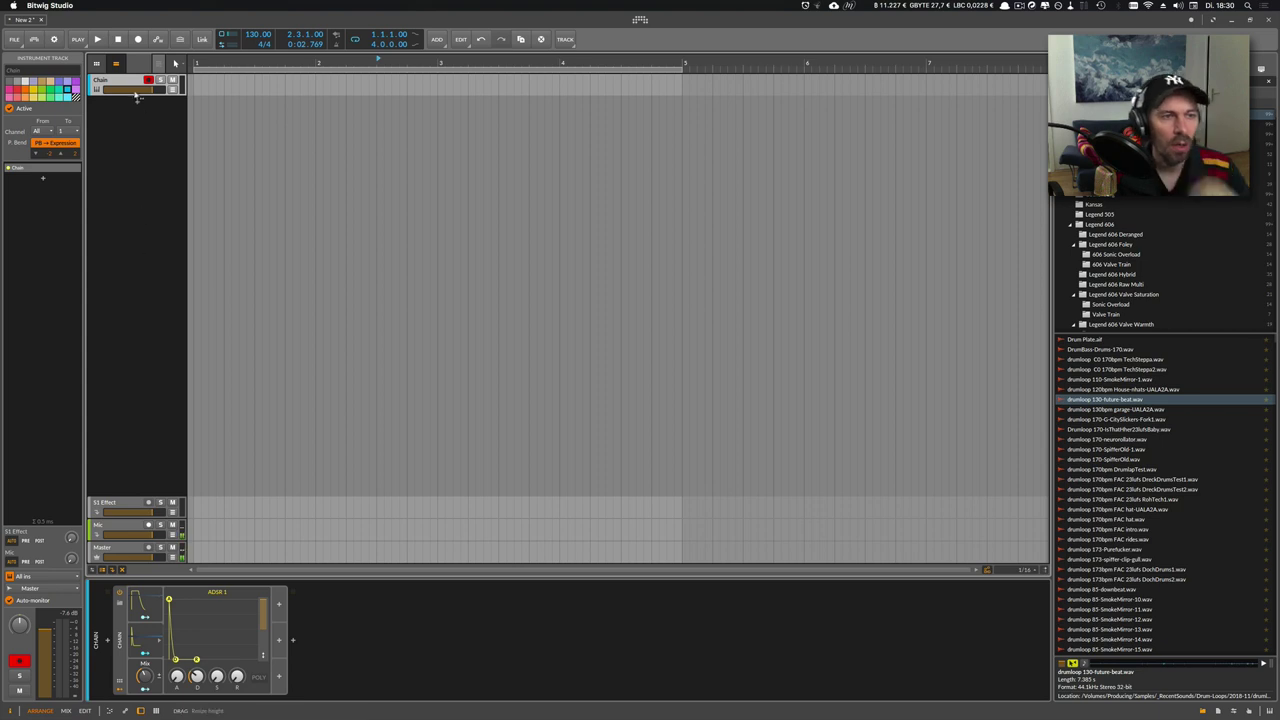
pyautogui.press('Delete')
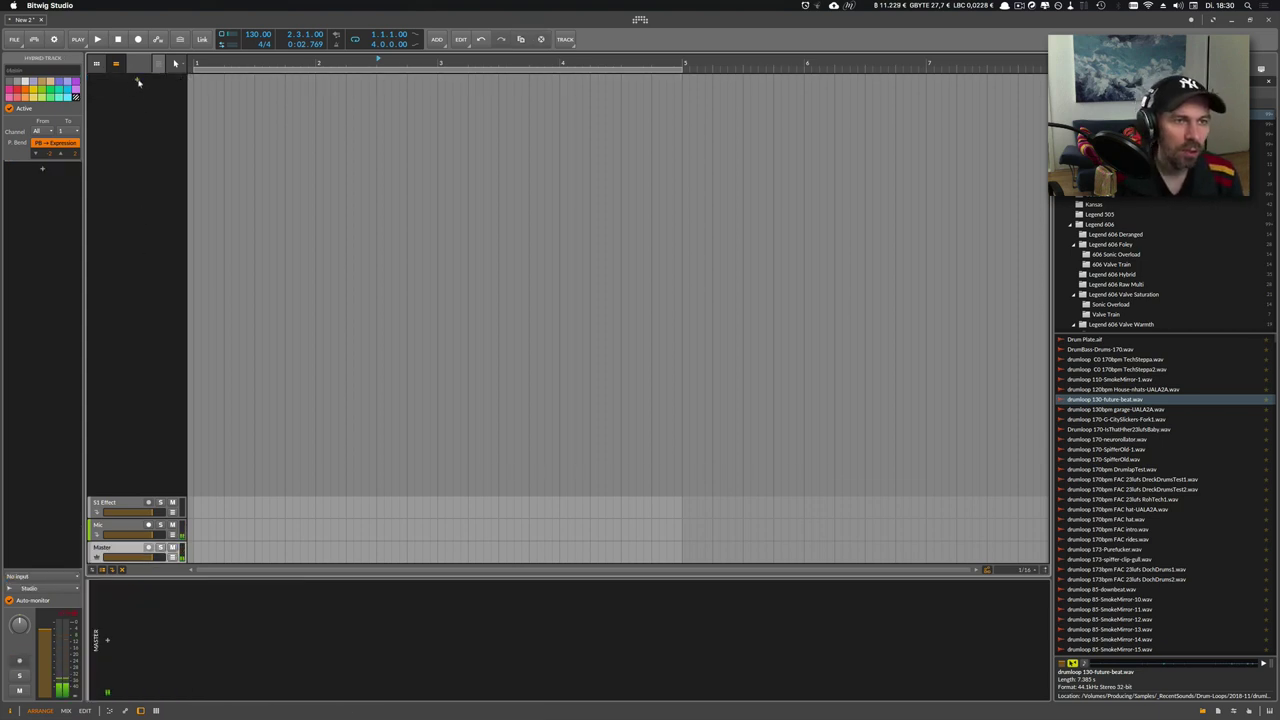
pyautogui.click(139, 82)
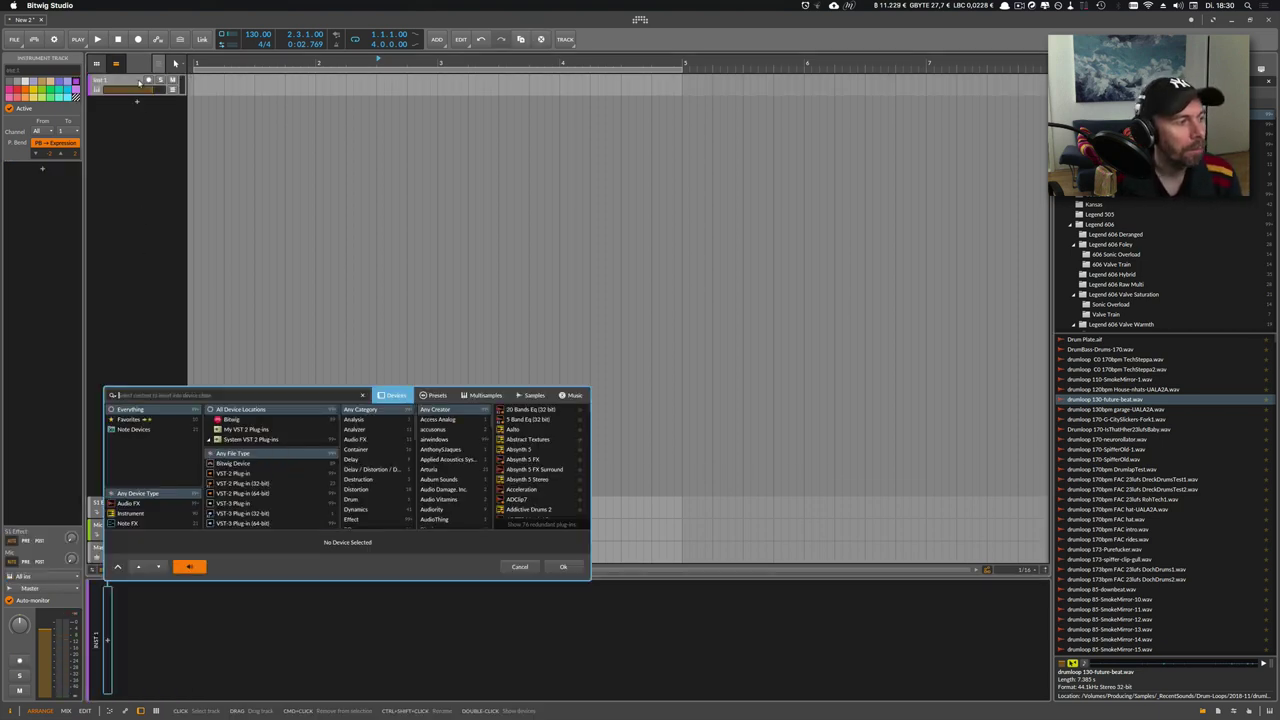
pyautogui.press('Escape')
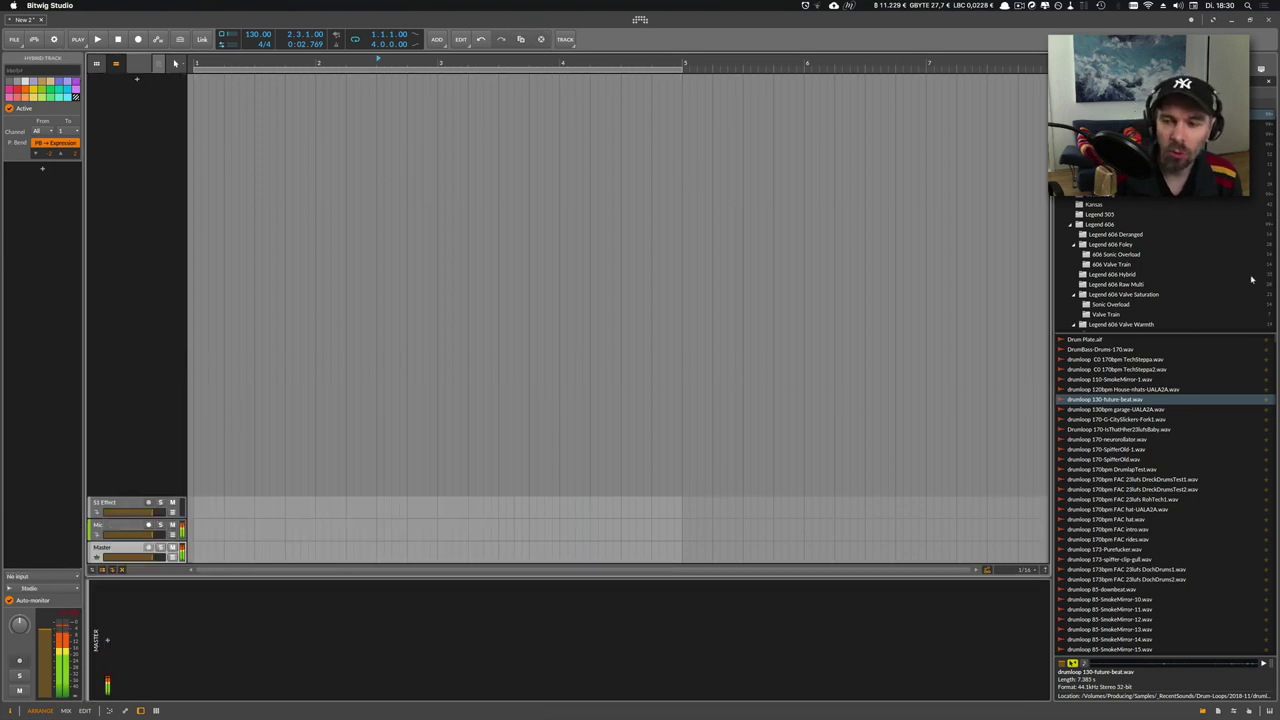
# Add the sample drumloop 130-future-beat.wav as an audio clip at bar 1 and play it
pyautogui.moveTo(1128, 399); pyautogui.dragTo(229, 63)
pyautogui.press('space')
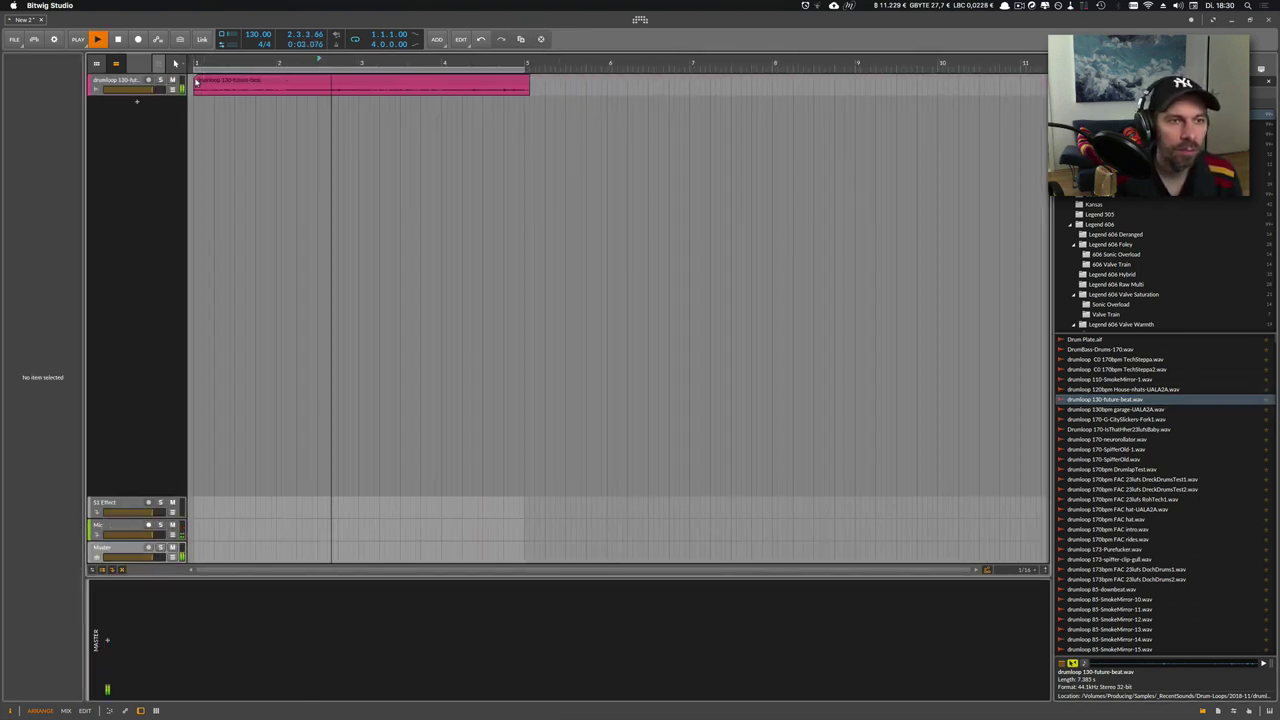
pyautogui.click(125, 85)
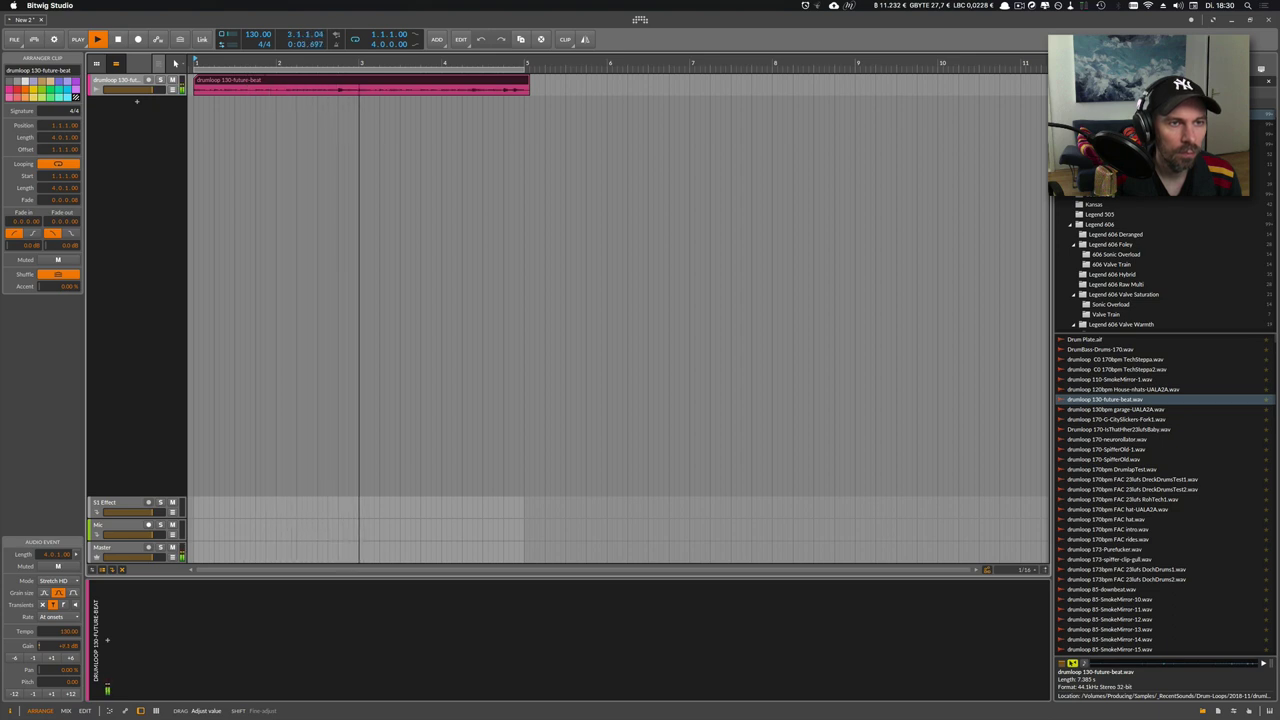
pyautogui.click(148, 635)
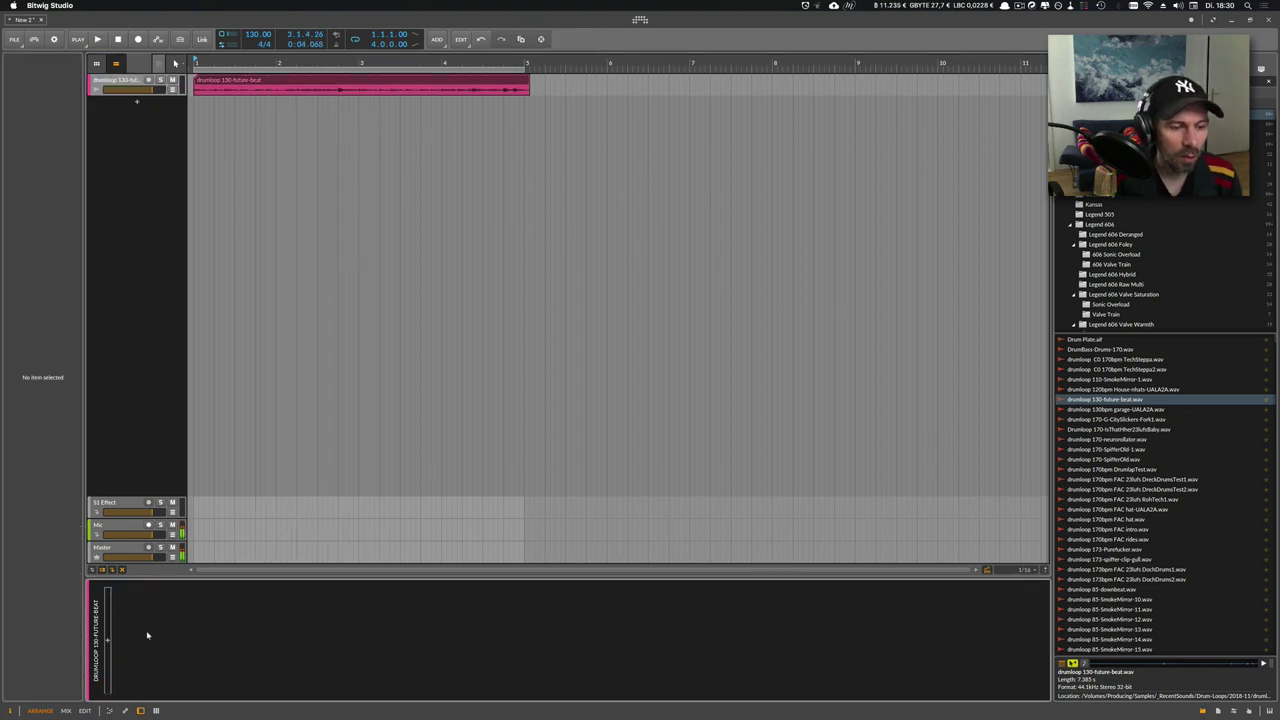
# Insert a Resonator Bank on the drum loop track
pyautogui.doubleClick(116, 645)
pyautogui.write('reso')
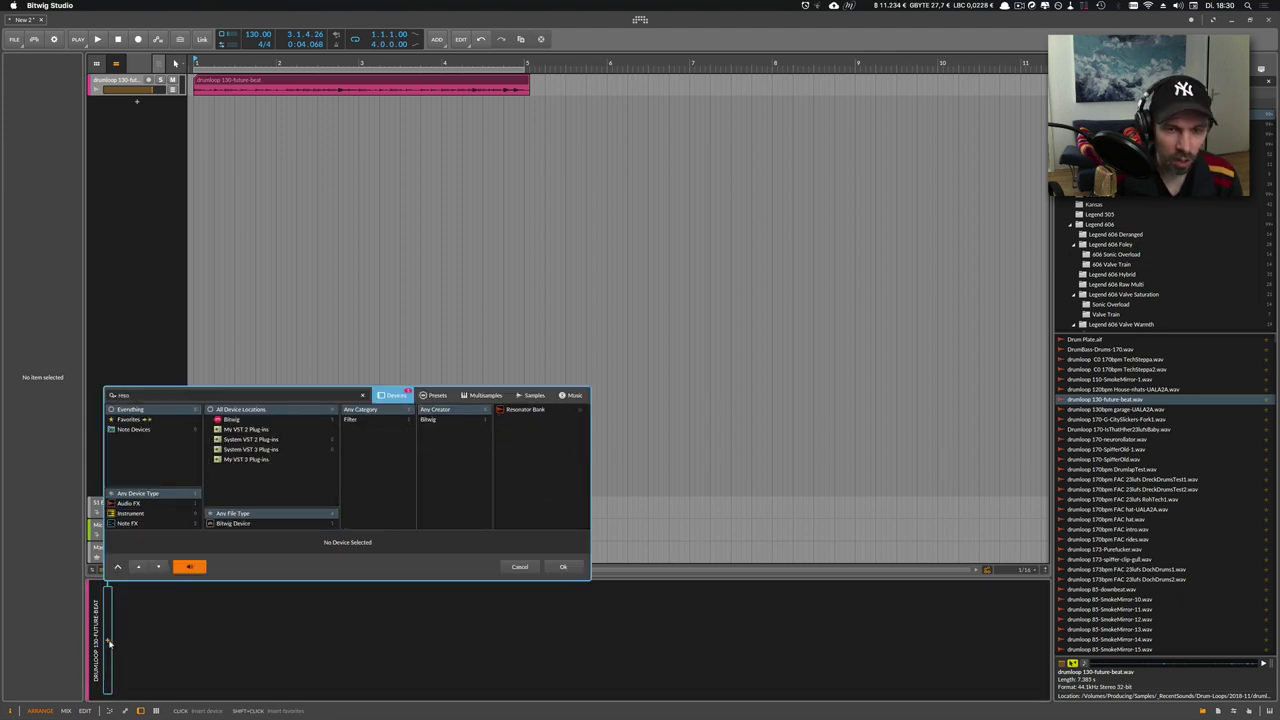
pyautogui.press('Return')
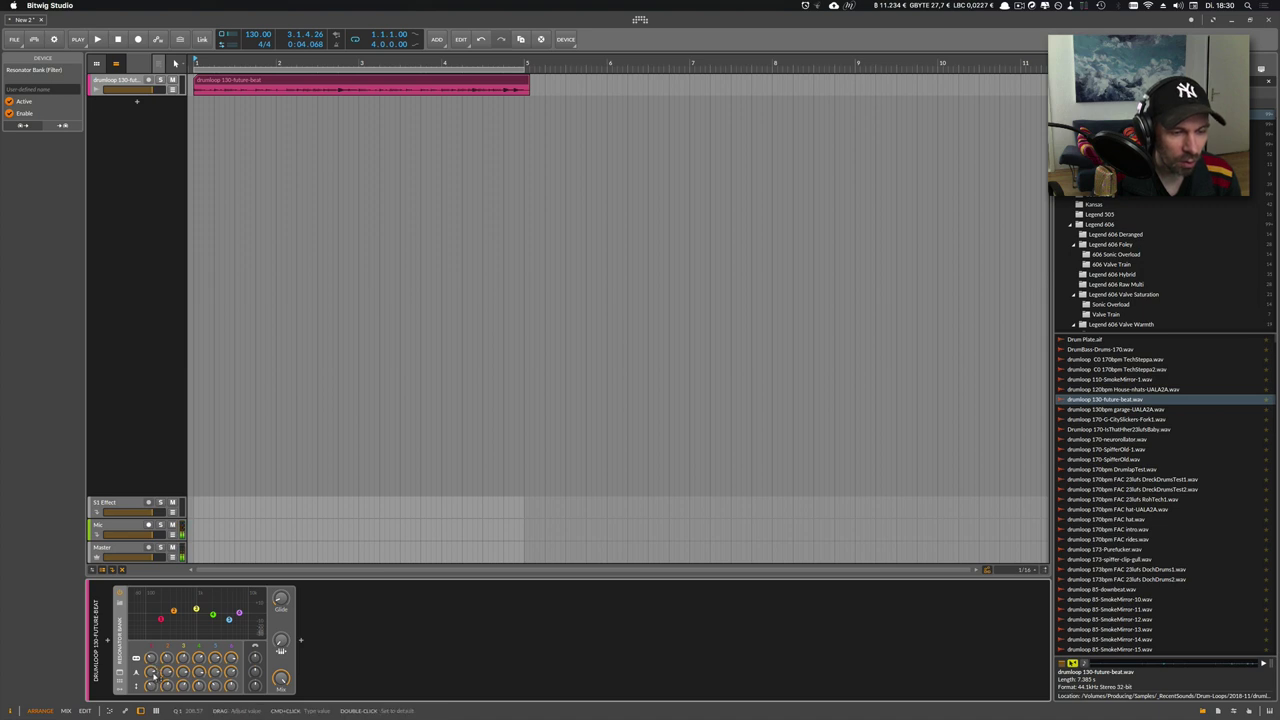
# Tune the Resonator Bank's six frequencies to C notes in ascending octaves
pyautogui.keyDown('super'); pyautogui.click(151, 657); pyautogui.keyUp('super')
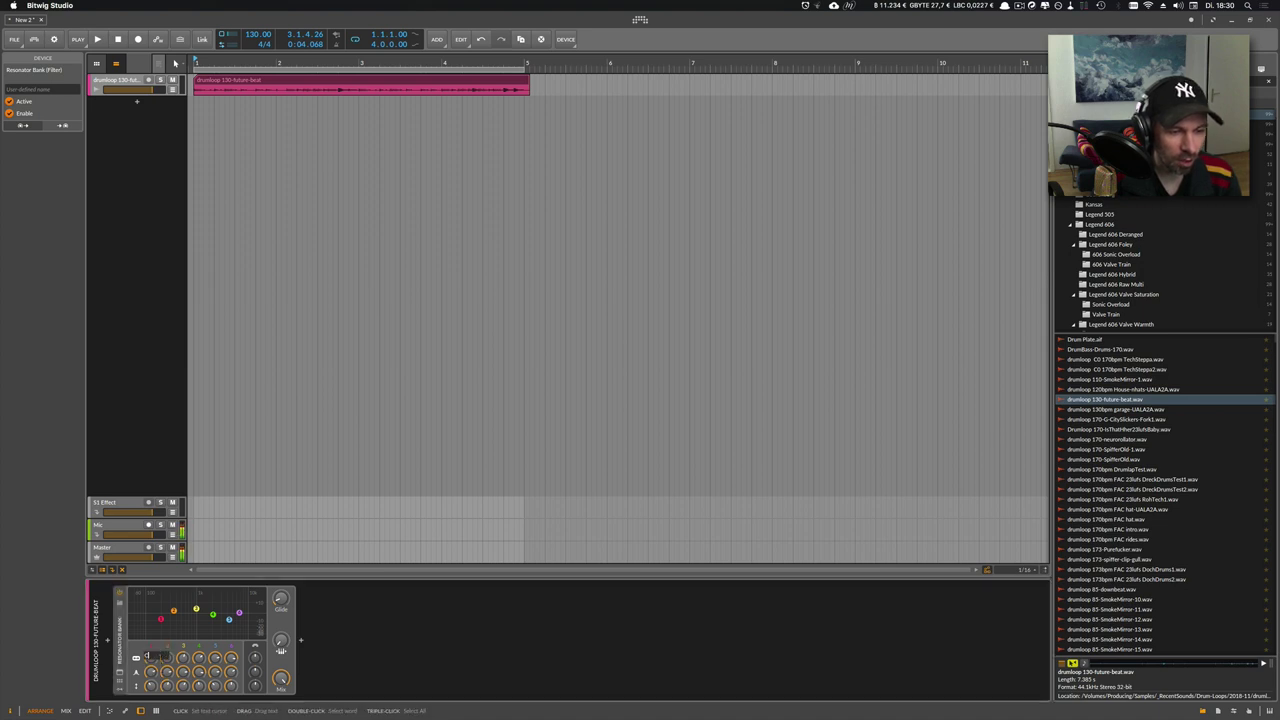
pyautogui.press('Return')
pyautogui.keyDown('super'); pyautogui.click(167, 657); pyautogui.keyUp('super')
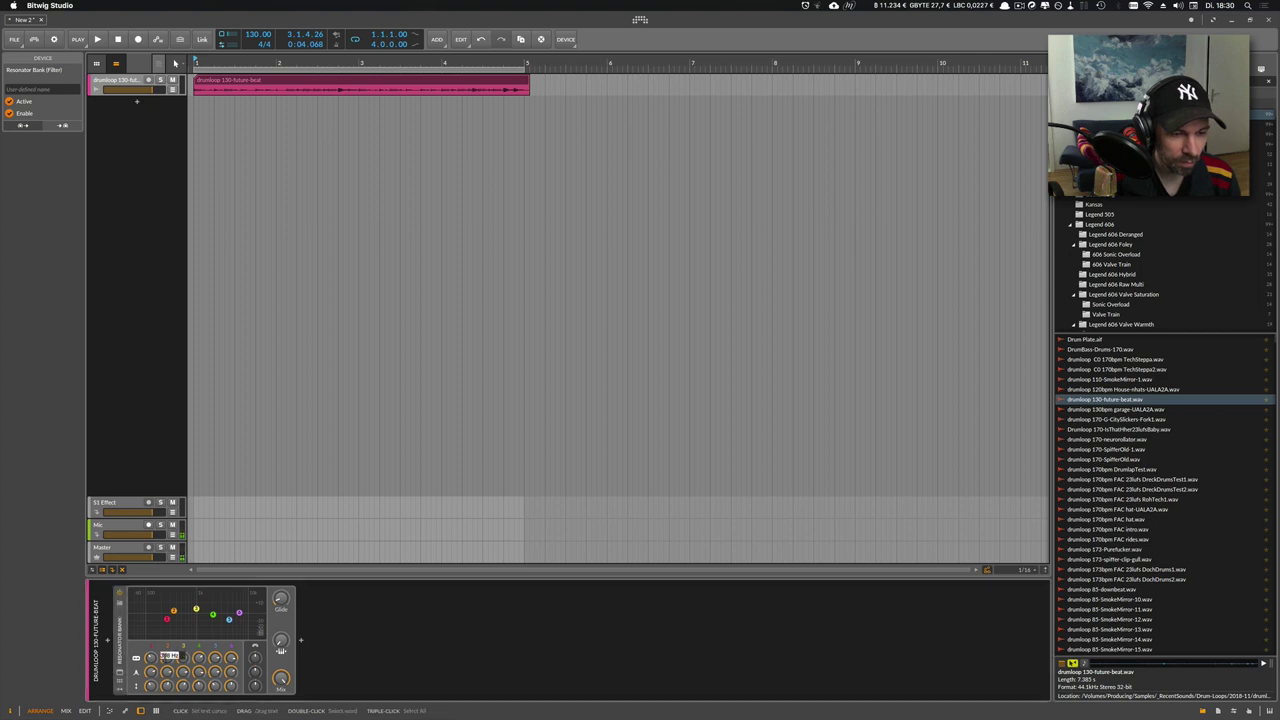
pyautogui.press('Return')
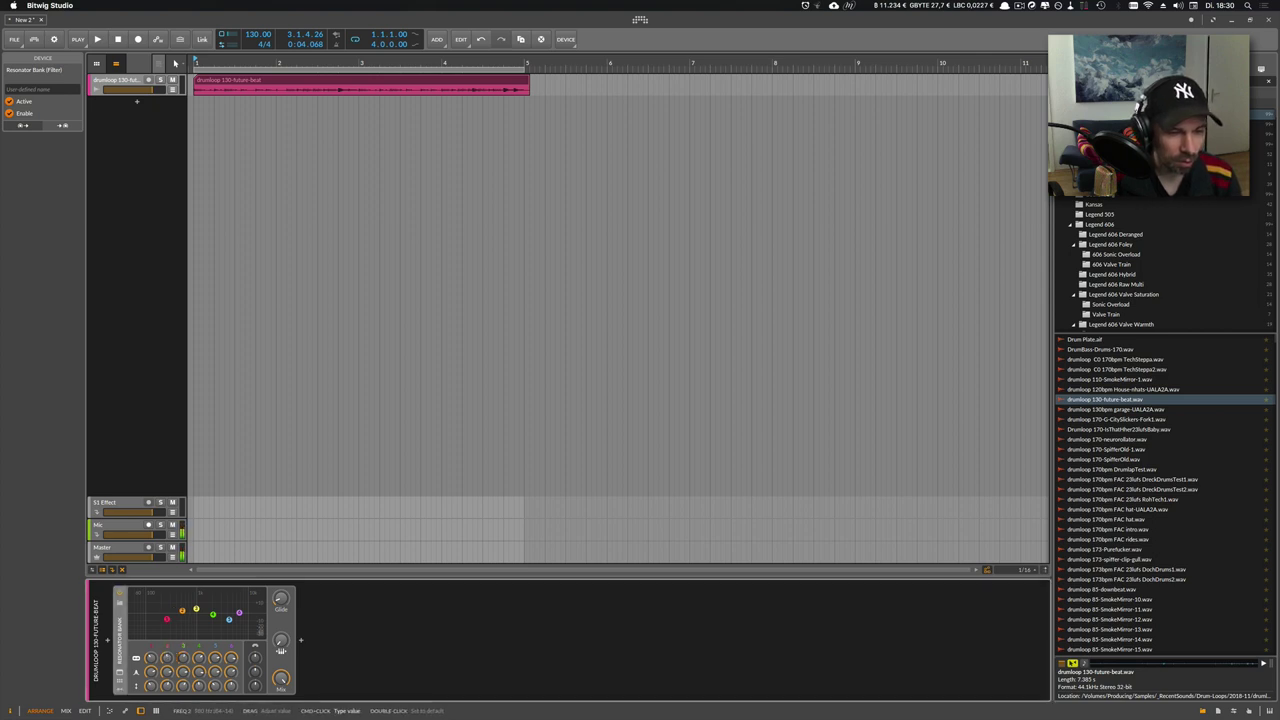
pyautogui.keyDown('super'); pyautogui.click(183, 657); pyautogui.keyUp('super')
pyautogui.press('Return')
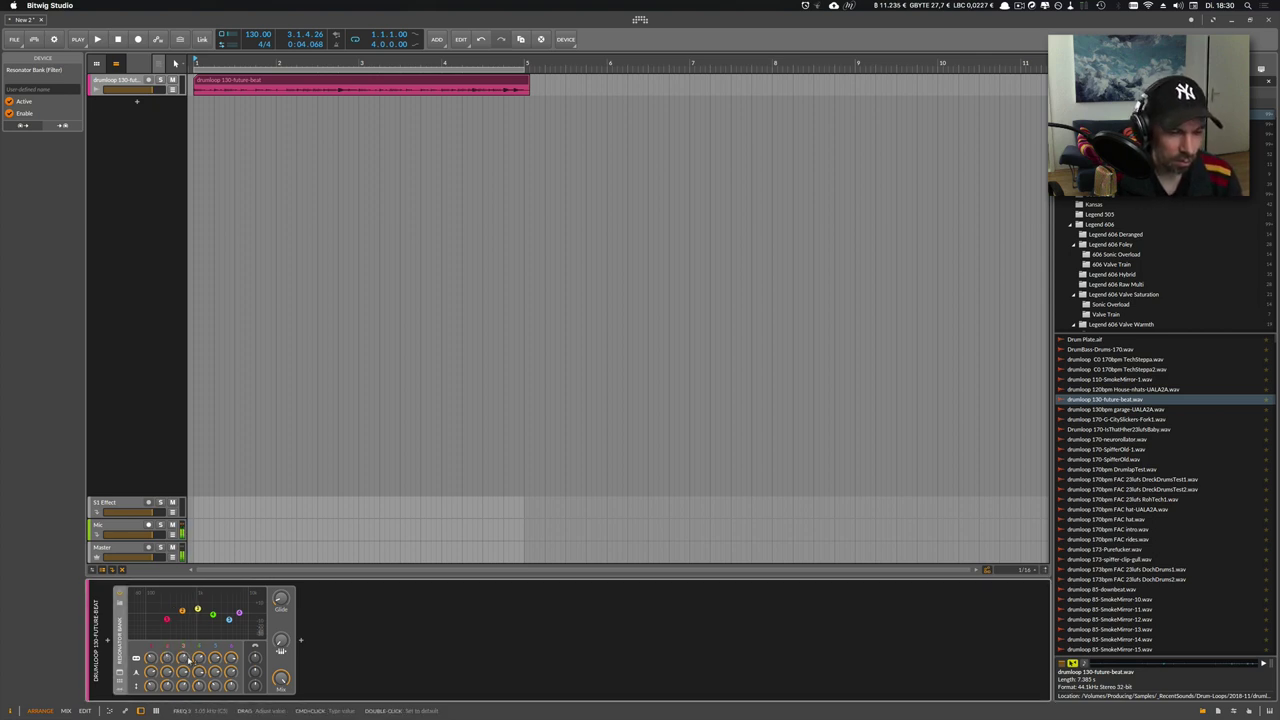
pyautogui.keyDown('super'); pyautogui.click(199, 657); pyautogui.keyUp('super')
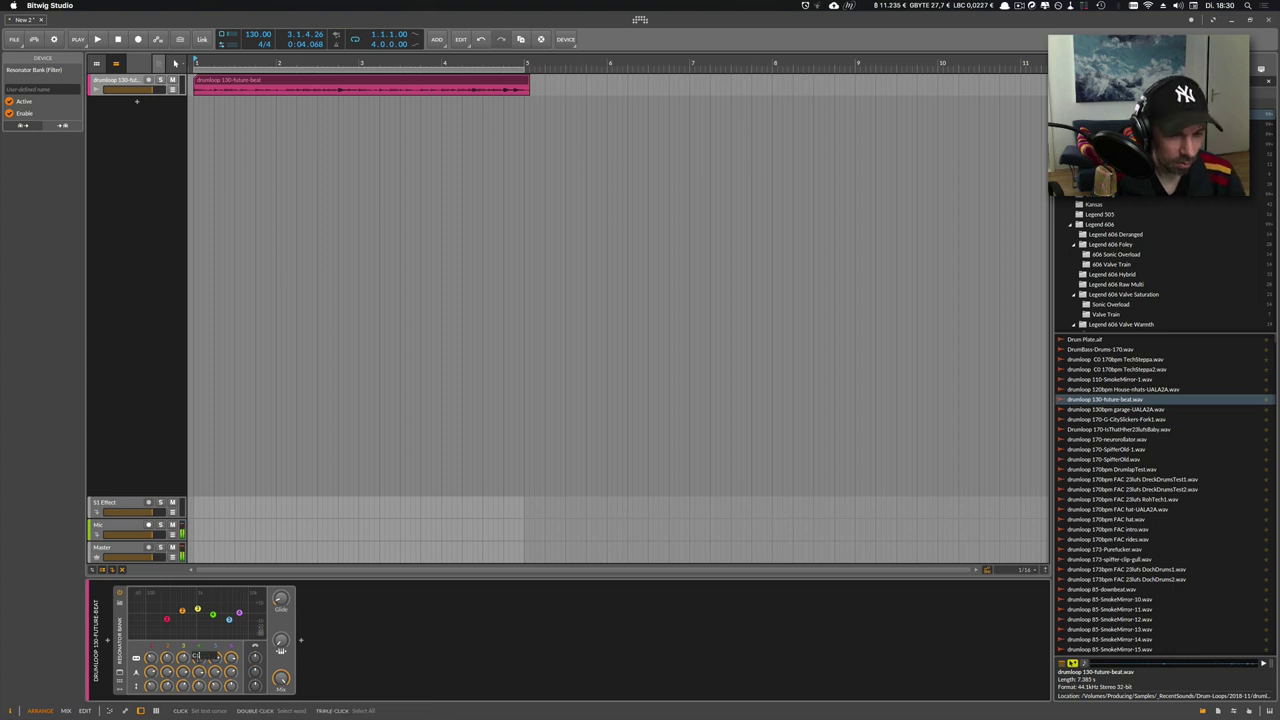
pyautogui.press('Return')
pyautogui.keyDown('super'); pyautogui.click(213, 660); pyautogui.keyUp('super')
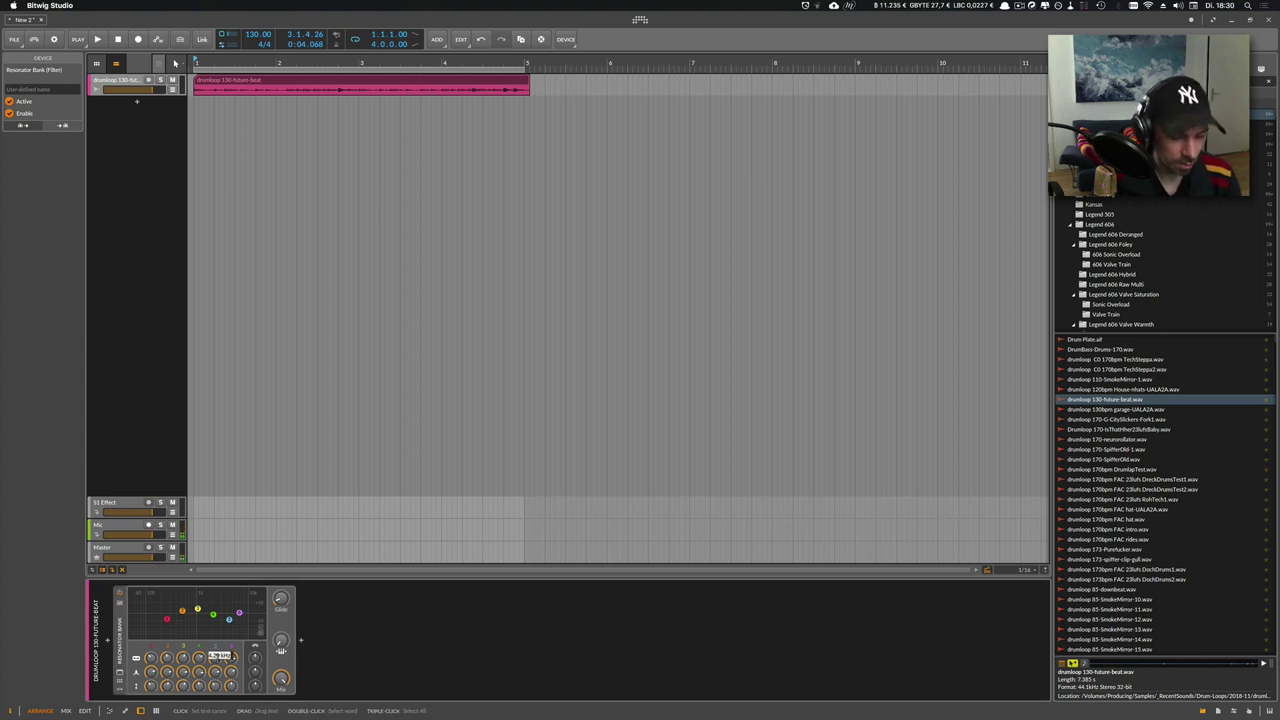
pyautogui.press('Return')
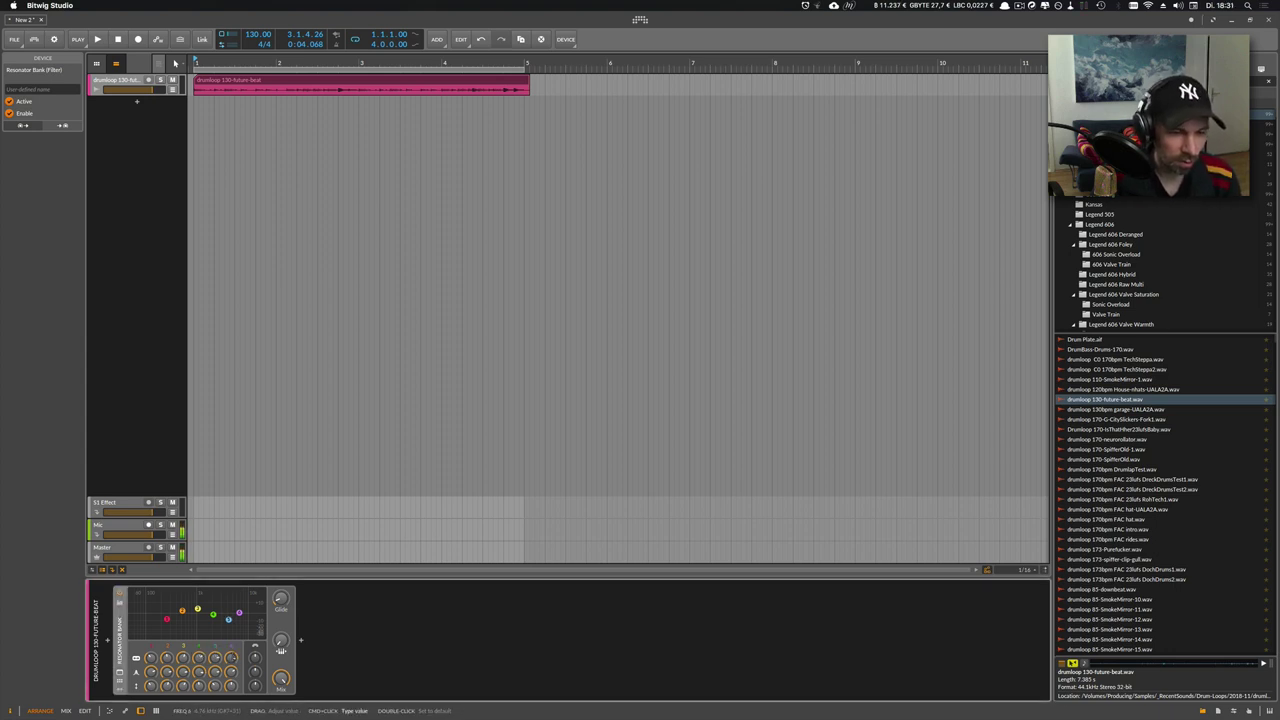
pyautogui.keyDown('super'); pyautogui.click(229, 658); pyautogui.keyUp('super')
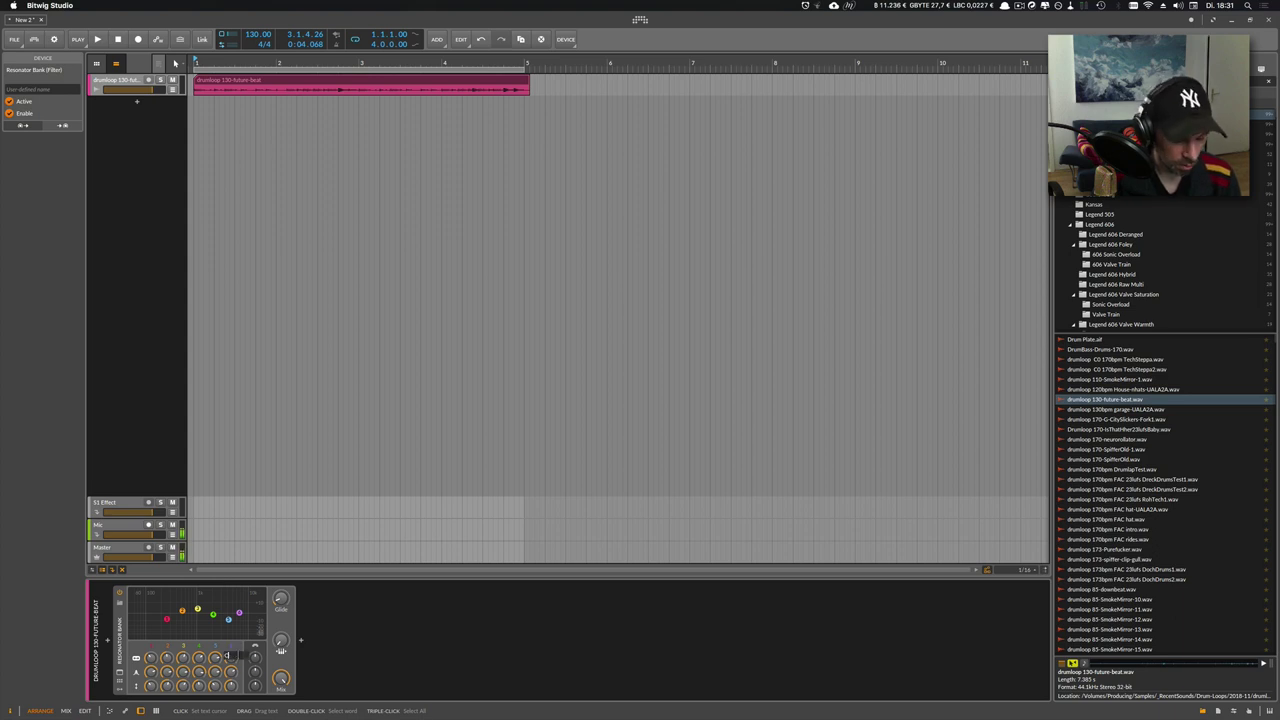
pyautogui.press('Return')
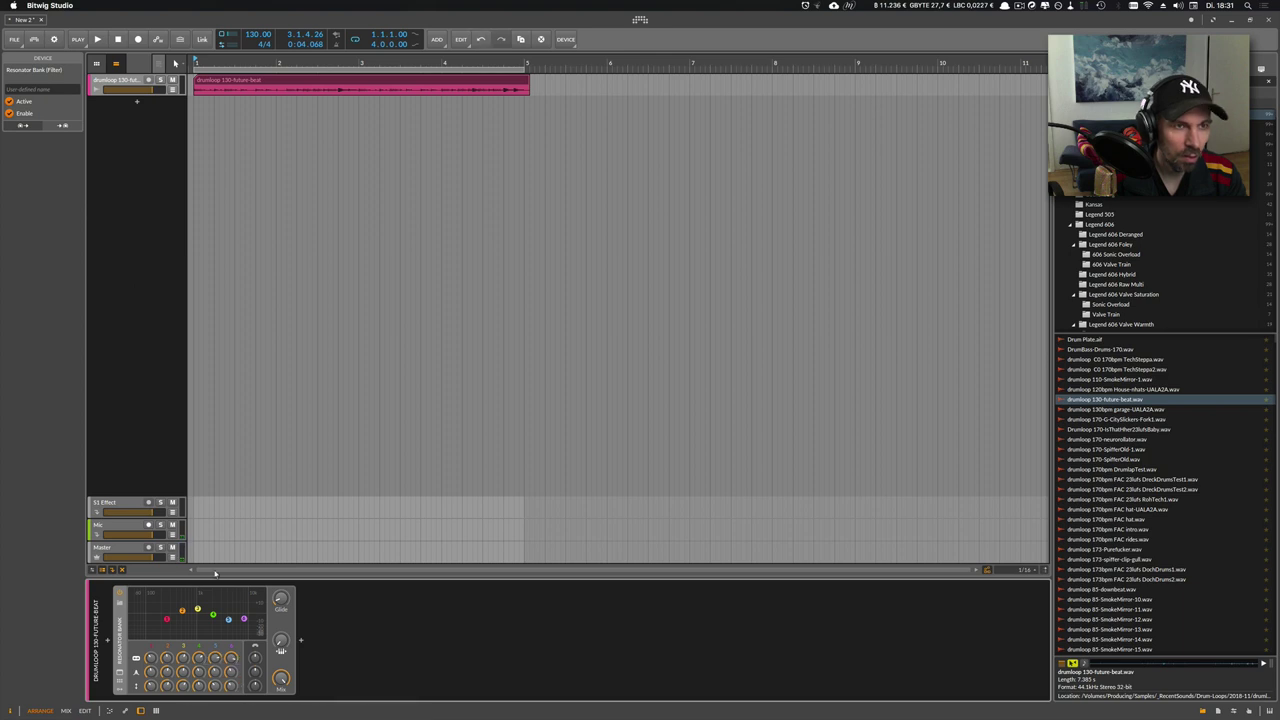
# Play the drum loop through the Resonator Bank and adjust the resonators' Q and gain values by ear
pyautogui.press('space')
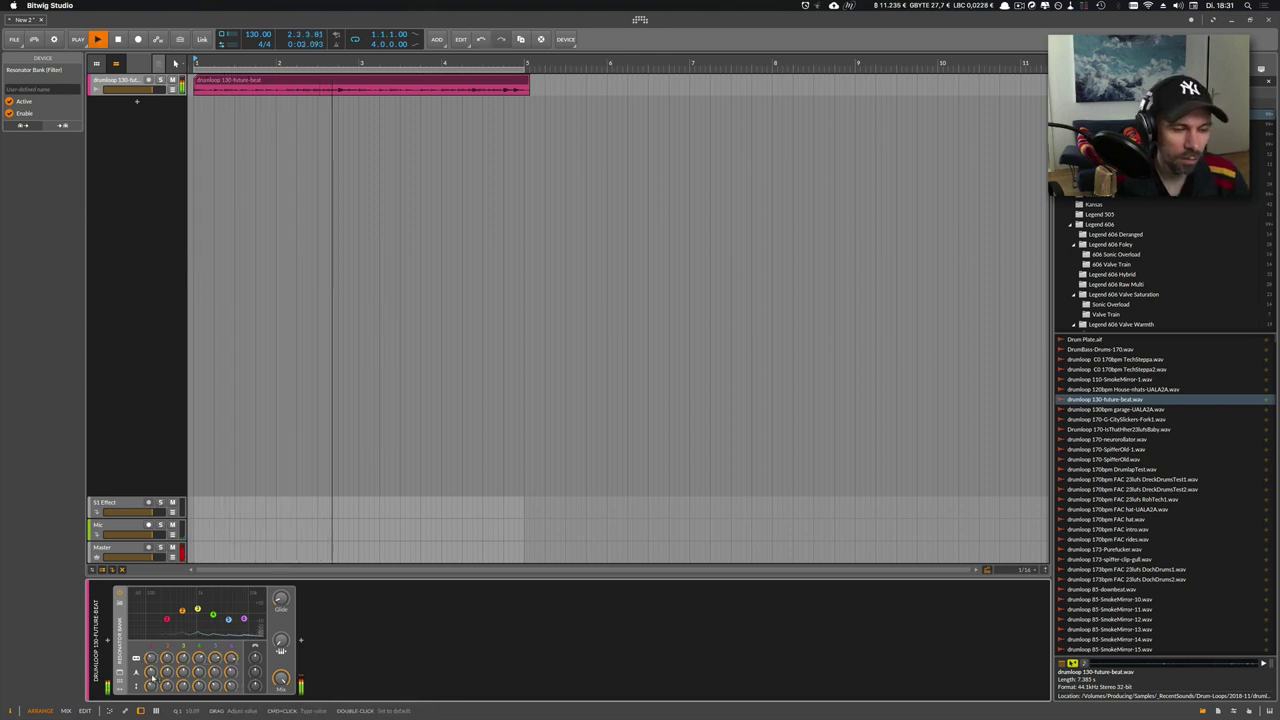
pyautogui.press('space')
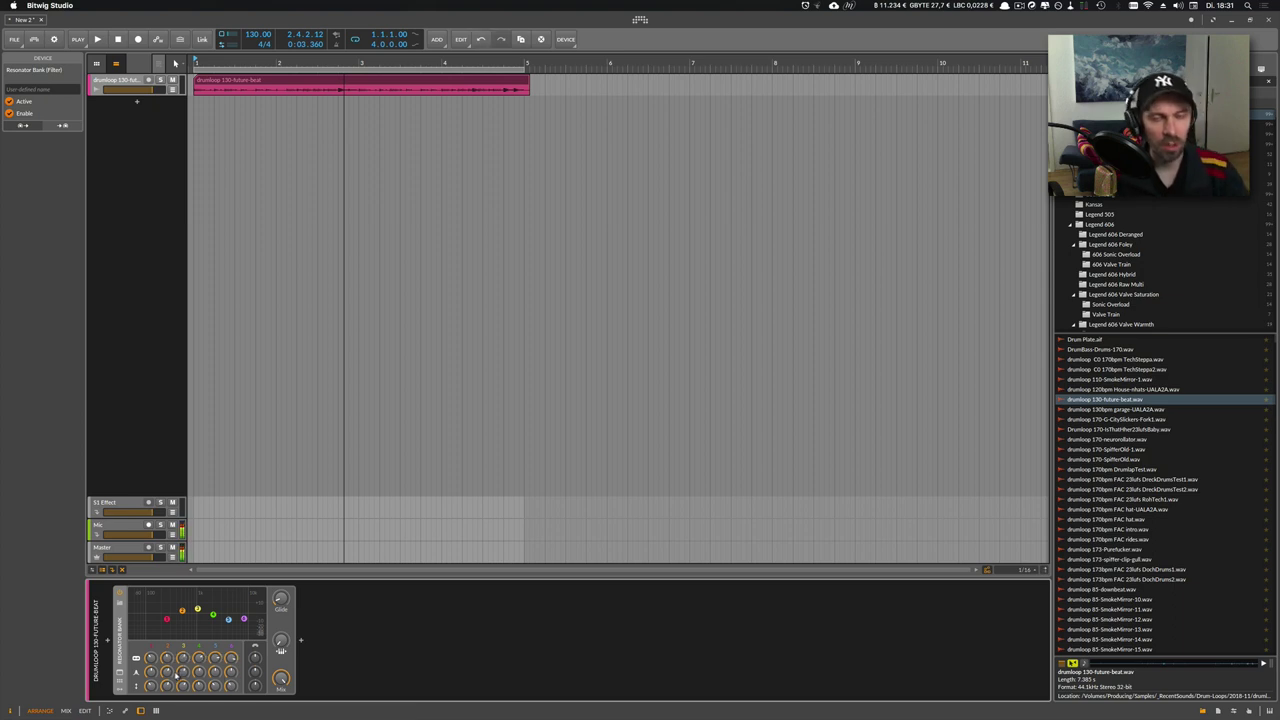
pyautogui.press('space')
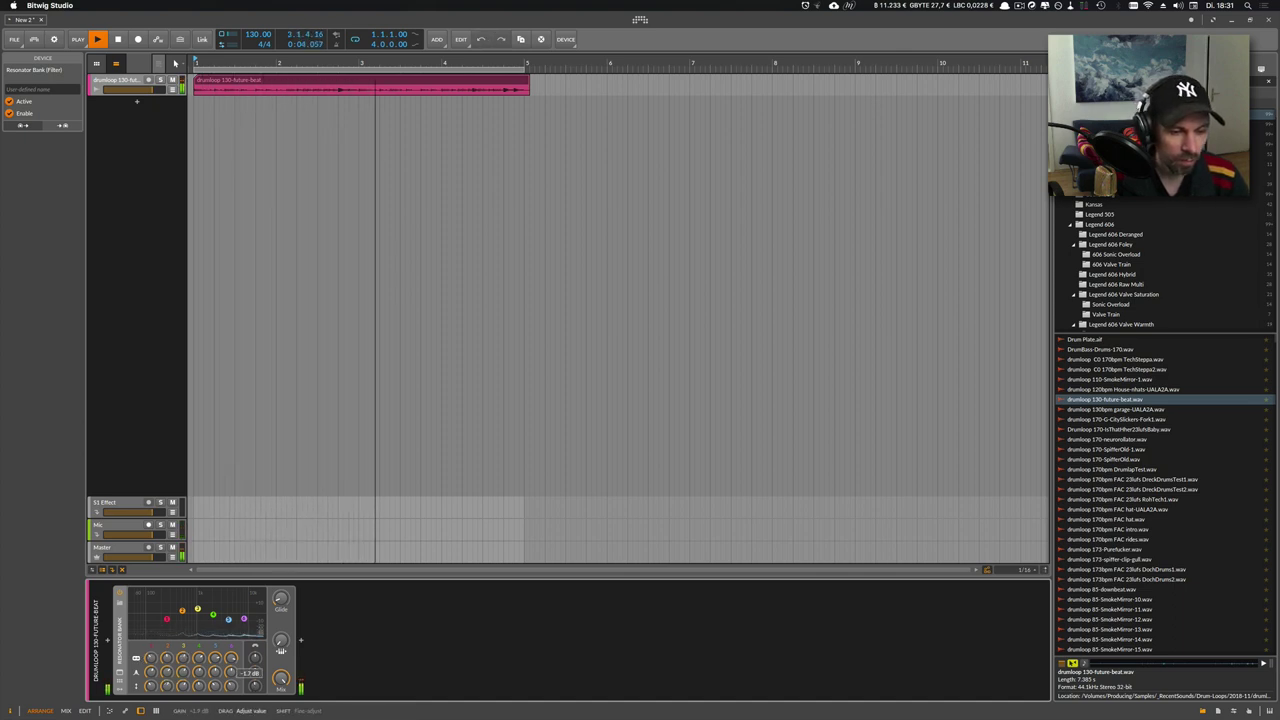
pyautogui.moveTo(214, 674)
pyautogui.mouseDown()
pyautogui.moveTo(182, 691)
pyautogui.moveTo(183, 665)
pyautogui.moveTo(151, 680)
pyautogui.moveTo(231, 674)
pyautogui.moveTo(199, 684)
pyautogui.moveTo(231, 692)
pyautogui.moveTo(231, 668)
pyautogui.mouseUp()
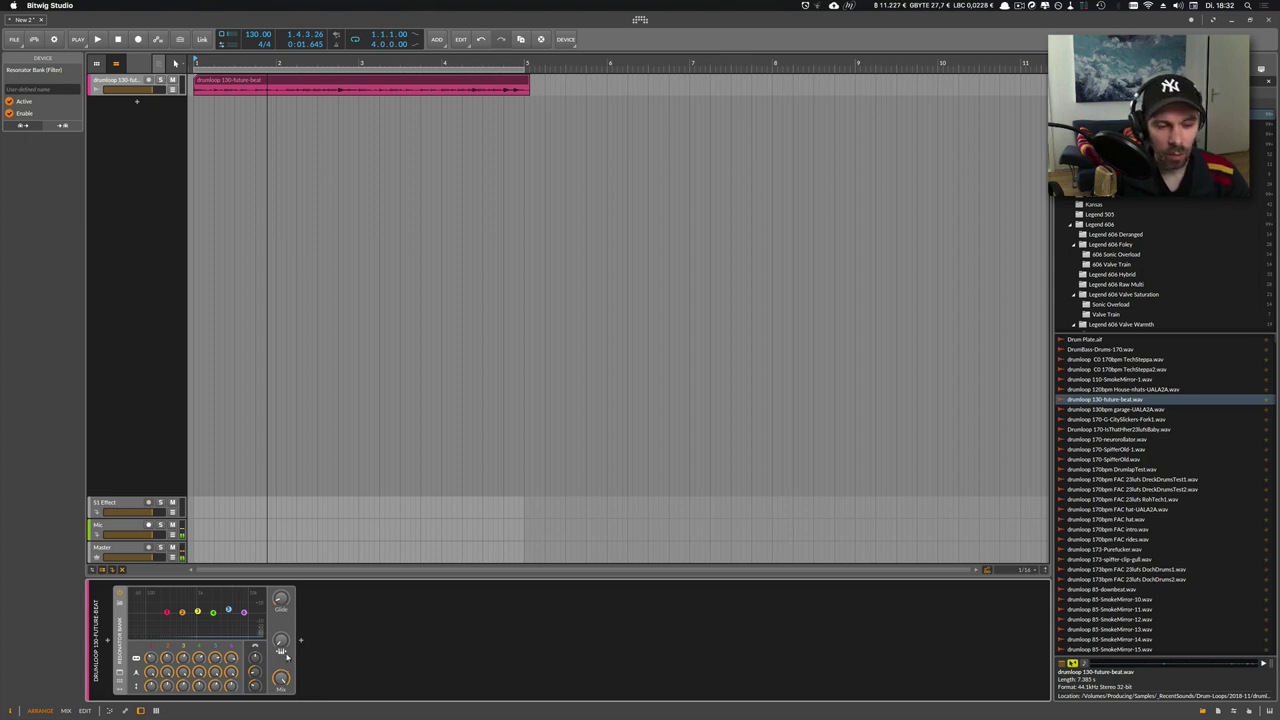
pyautogui.press('space')
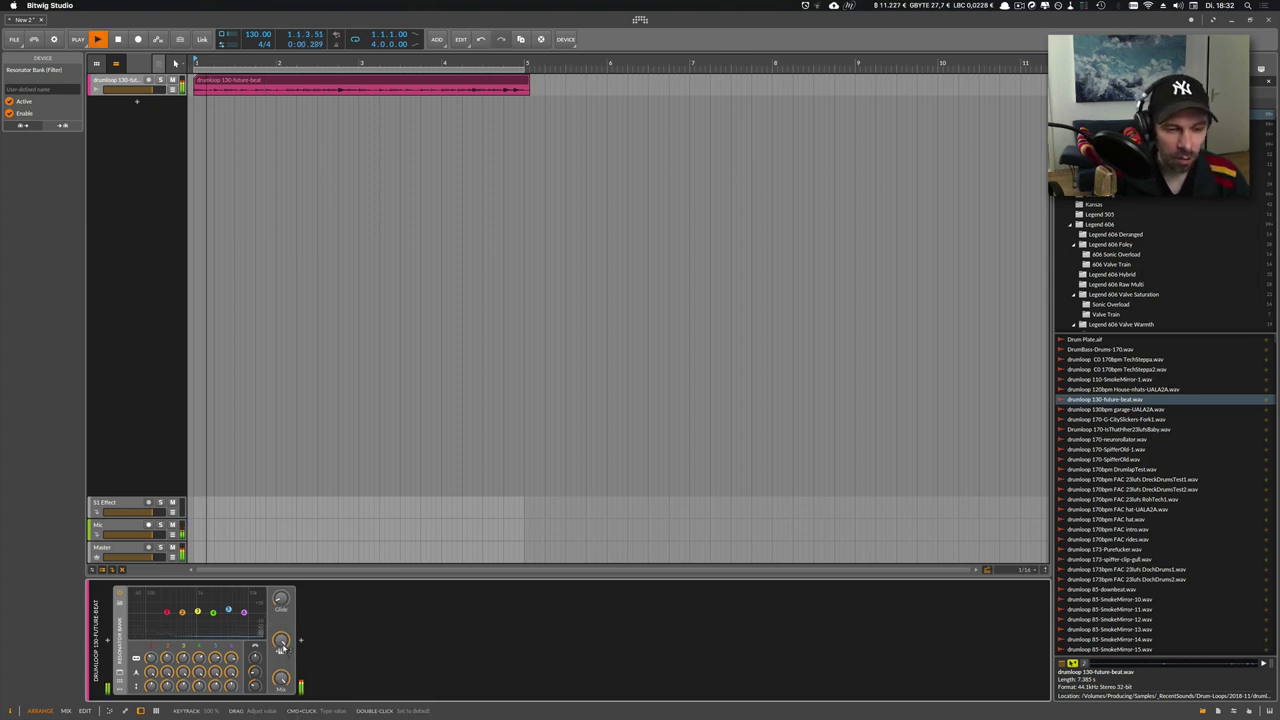
# Stop playback, insert a Chain on the drum loop track and move the Resonator Bank into it
pyautogui.press('space')
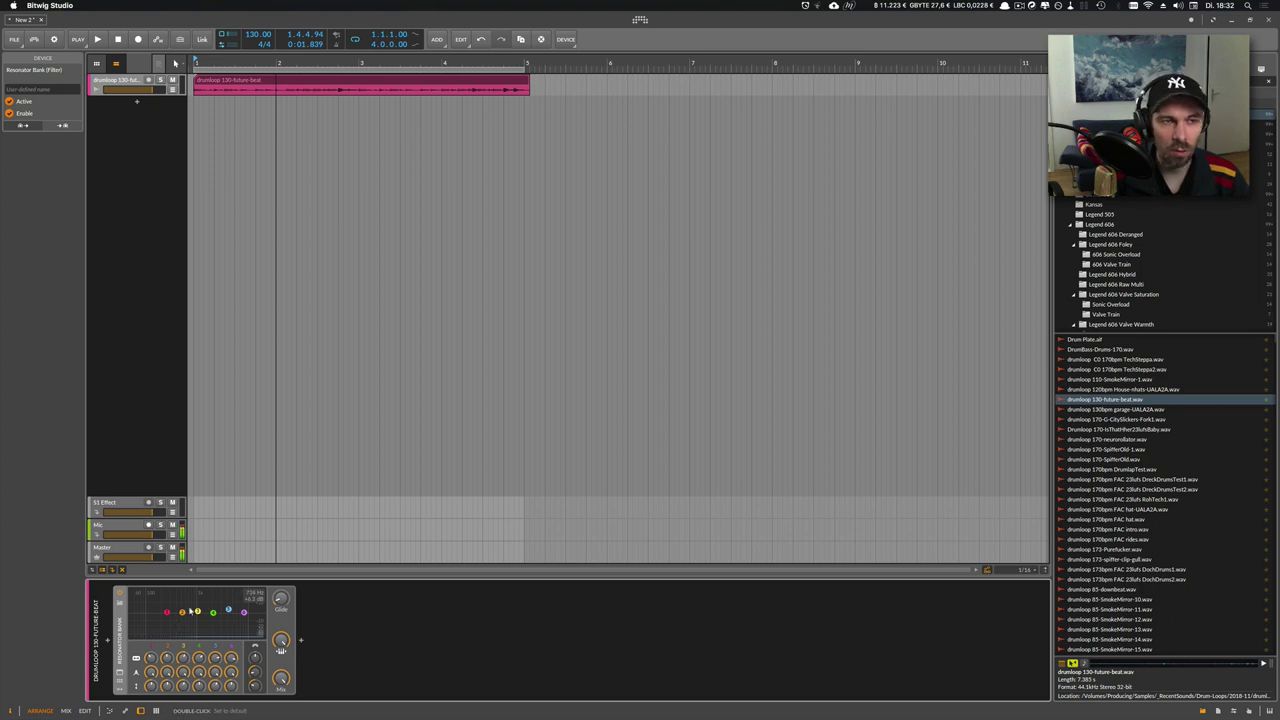
pyautogui.click(111, 644)
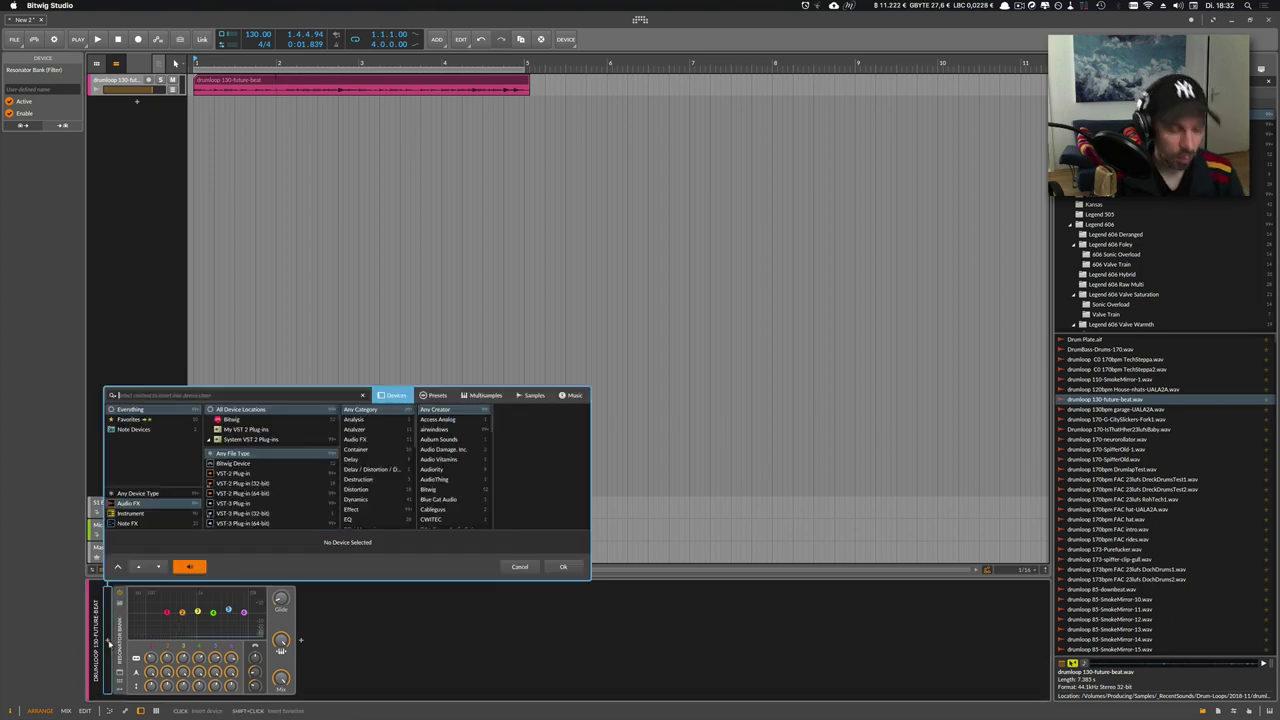
pyautogui.write('chai')
pyautogui.press('Return')
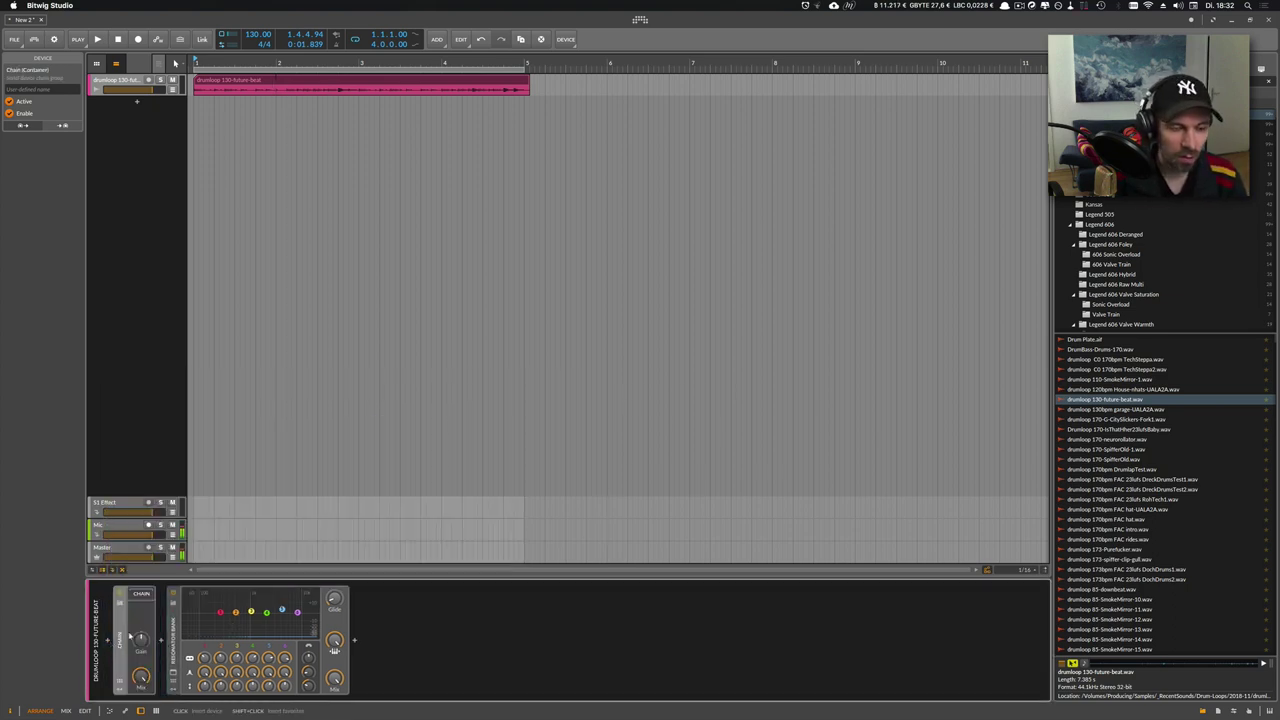
pyautogui.moveTo(171, 638); pyautogui.dragTo(141, 594)
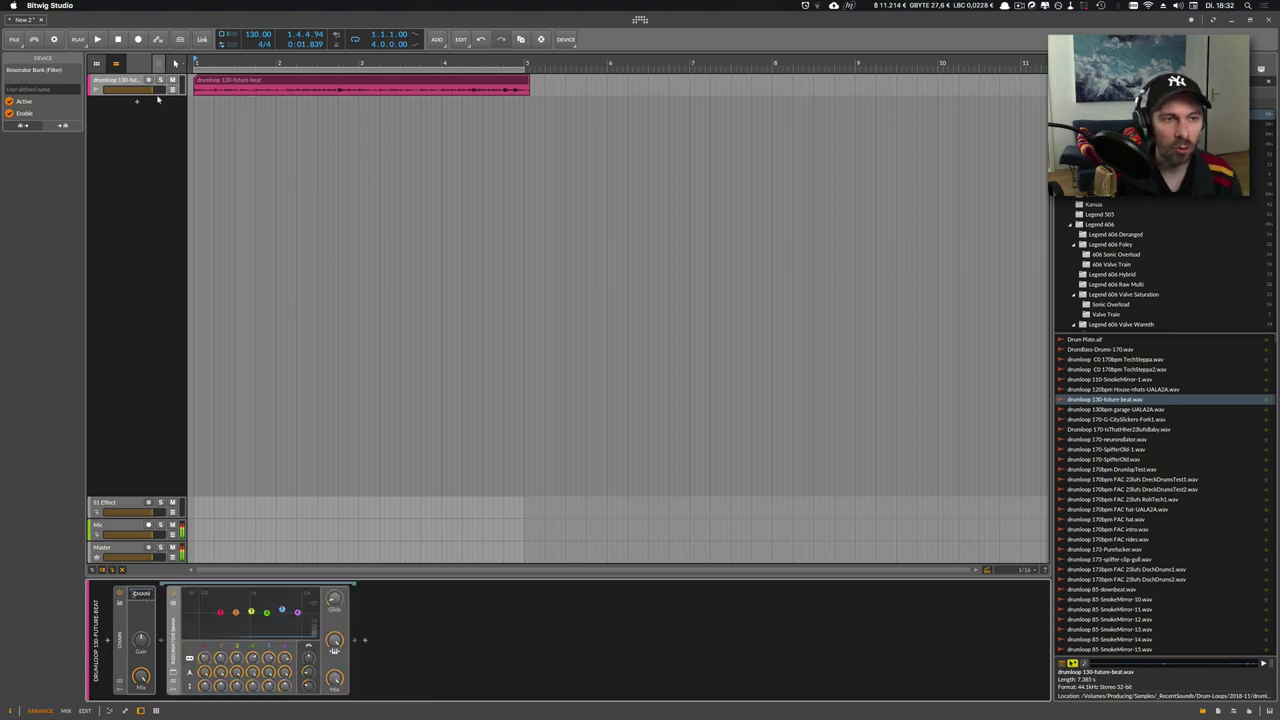
# Enlarge the drum loop track's height in the arranger for a larger waveform
pyautogui.moveTo(157, 97); pyautogui.dragTo(155, 158)
pyautogui.moveTo(241, 63); pyautogui.dragTo(259, 82)
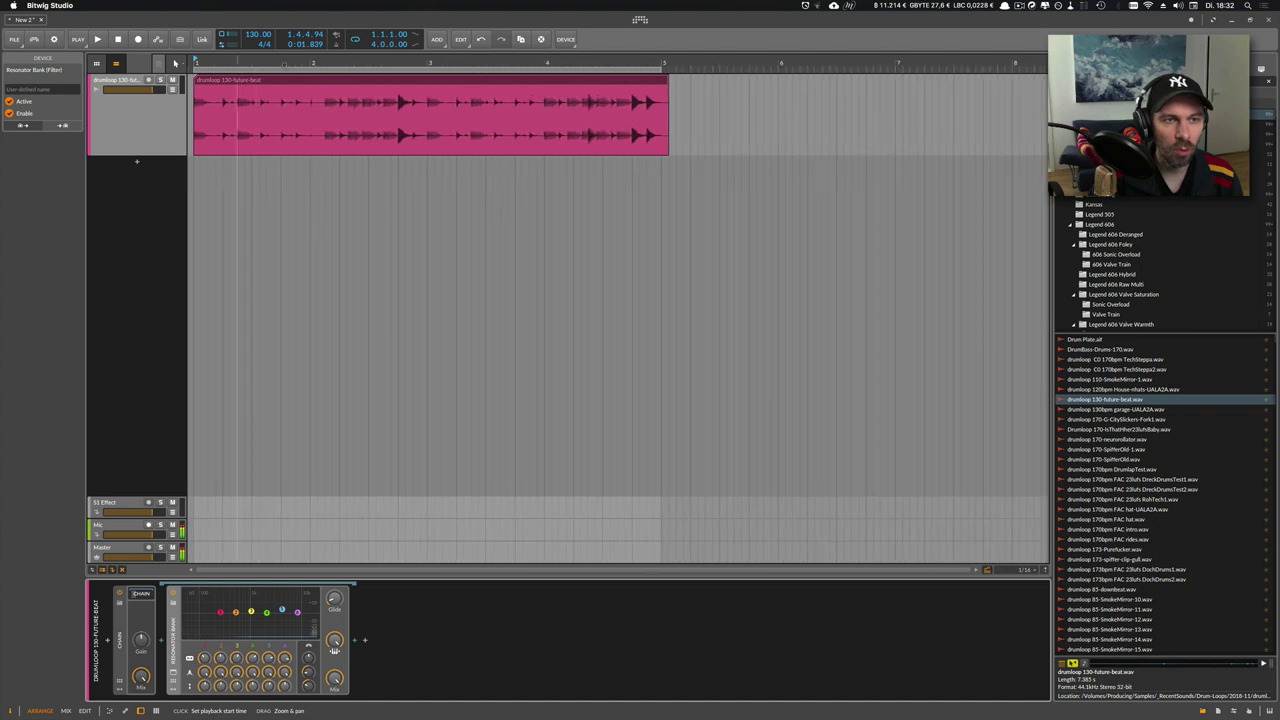
pyautogui.click(335, 641)
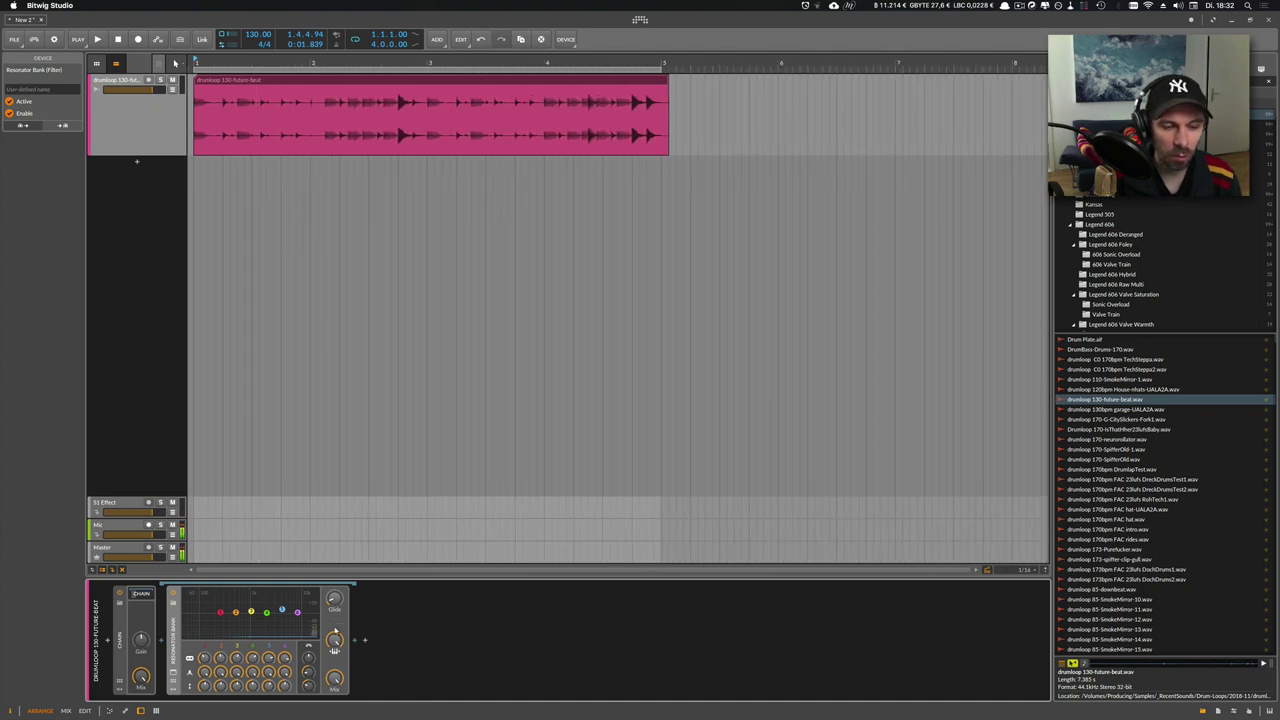
# Add an empty instrument track below the drum loop track
pyautogui.click(169, 226)
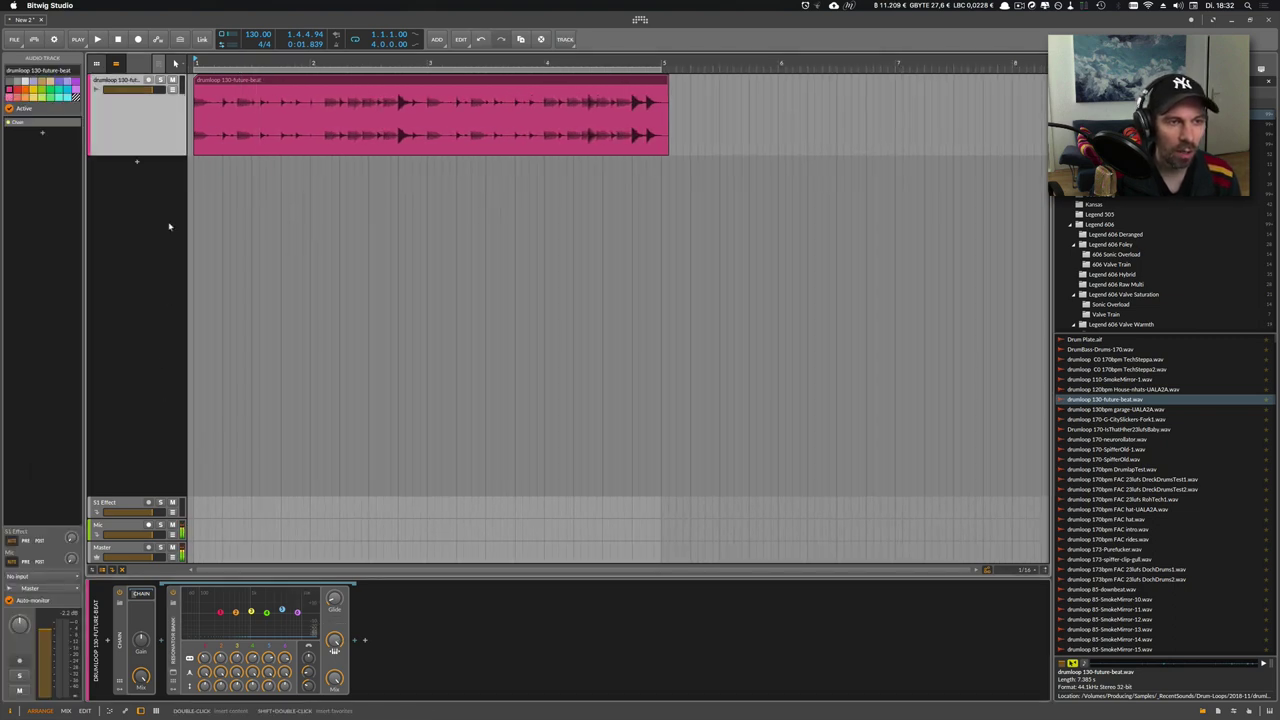
pyautogui.doubleClick(138, 164)
pyautogui.write('in')
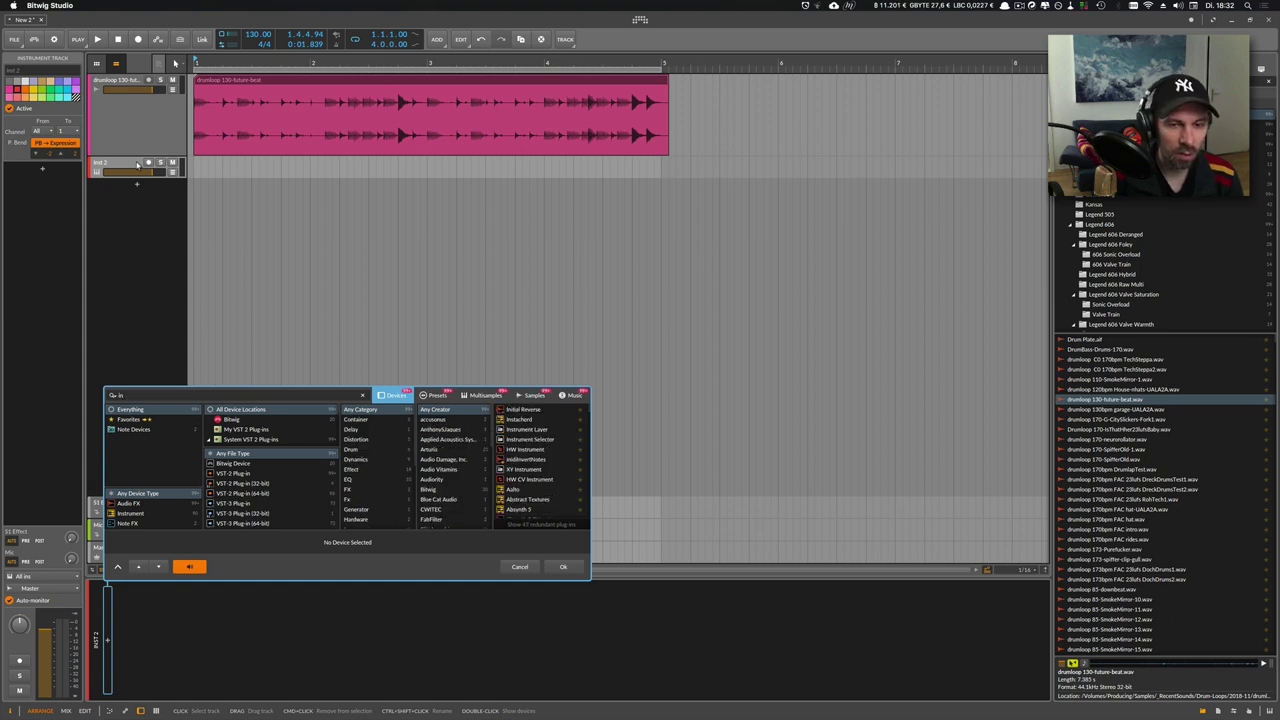
pyautogui.press('Escape')
pyautogui.rightClick(129, 175)
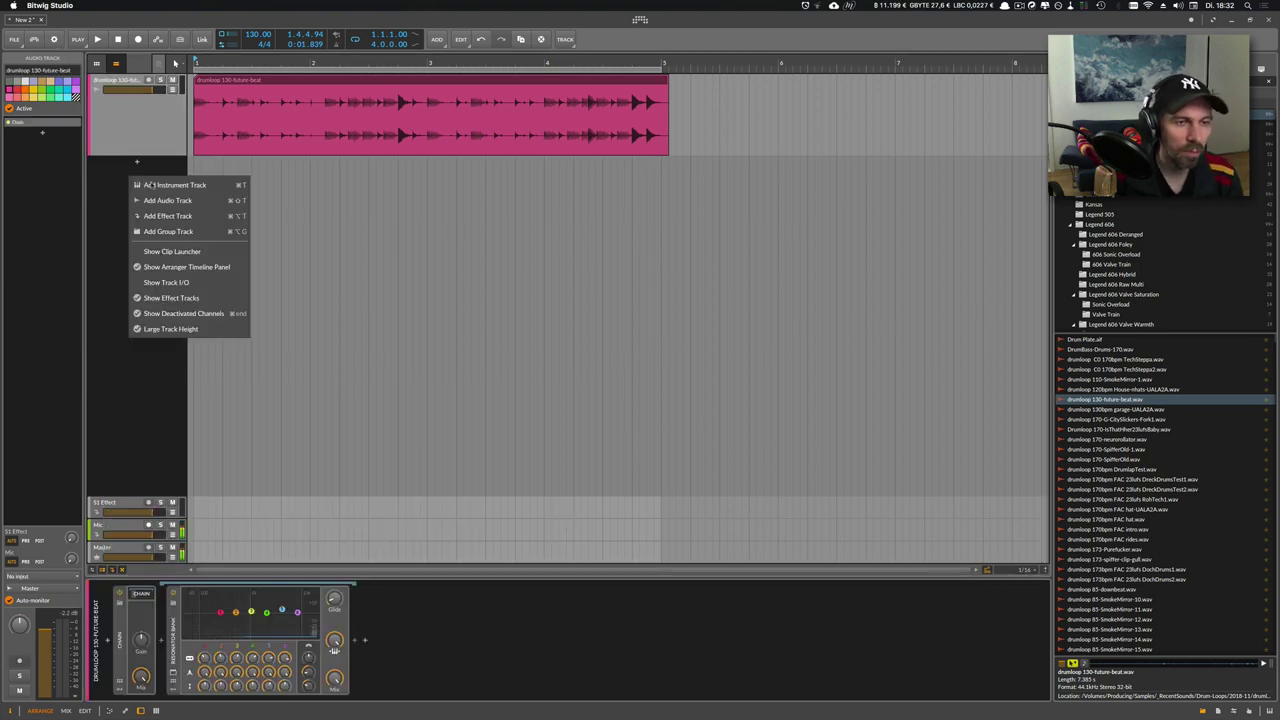
pyautogui.click(166, 186)
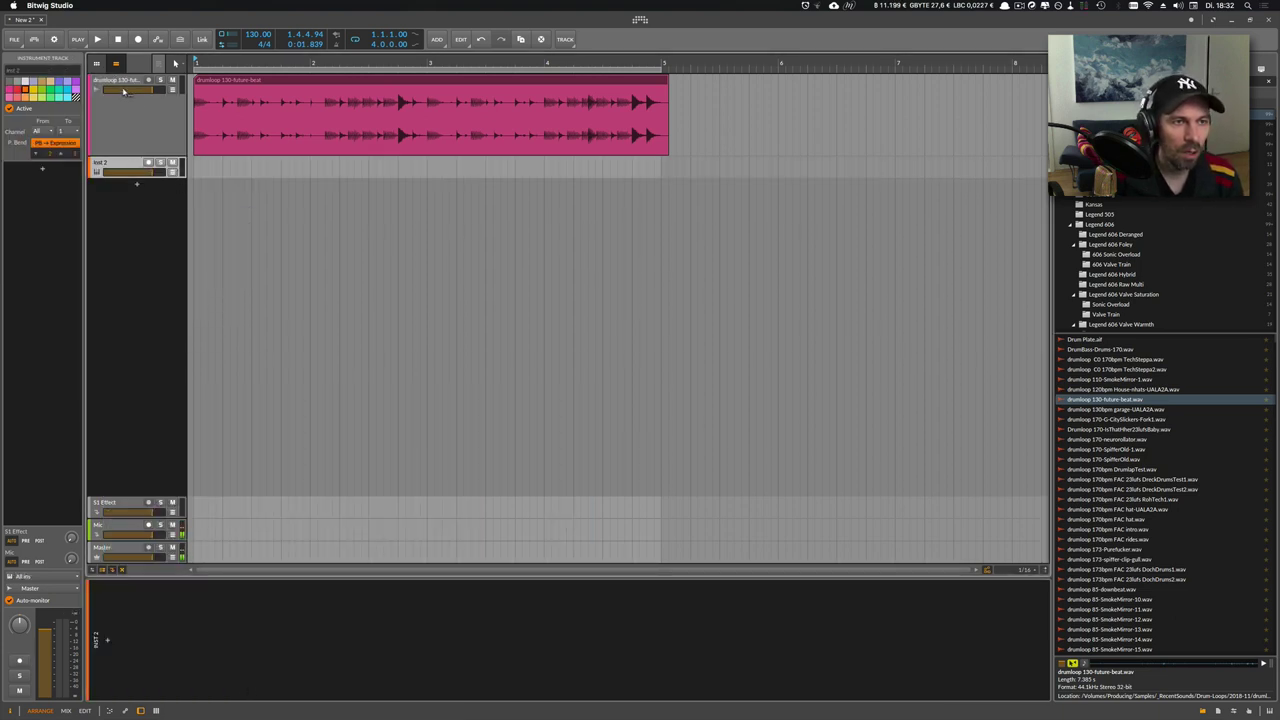
# Insert a Note Receiver before the Resonator Bank inside the Chain and set its source to Inst 2
pyautogui.click(123, 90)
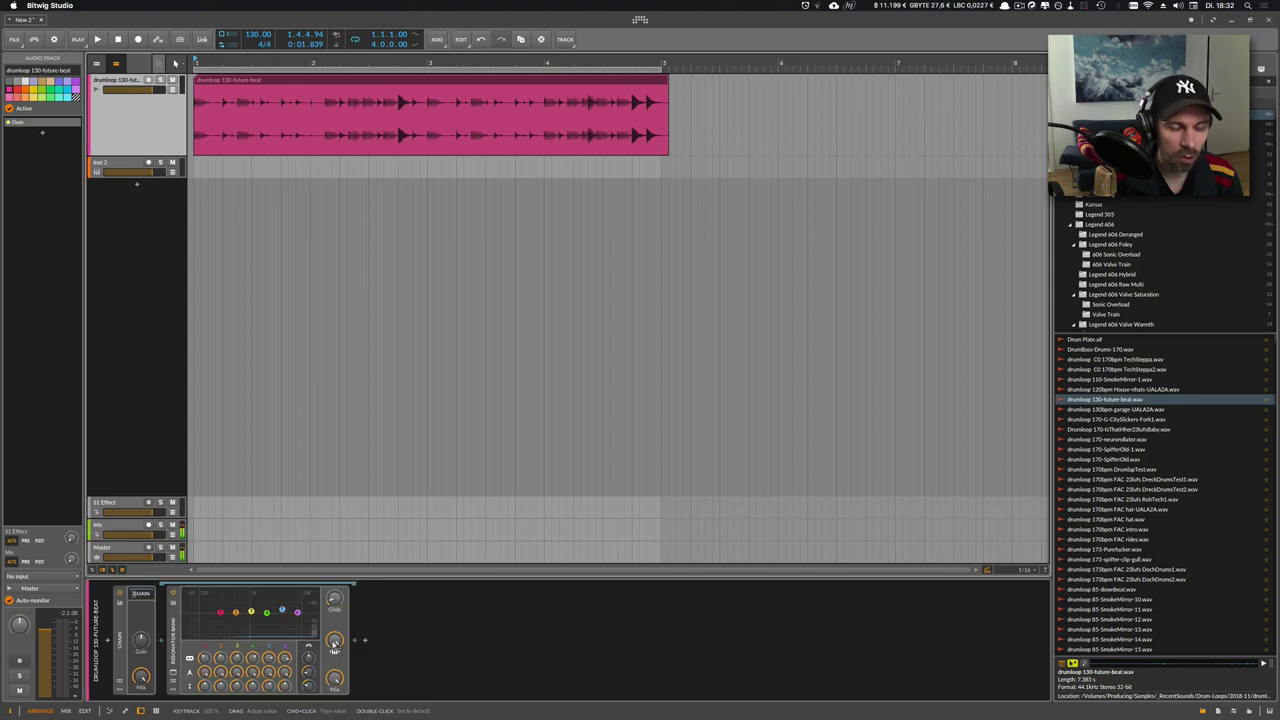
pyautogui.click(161, 643)
pyautogui.write('note rece')
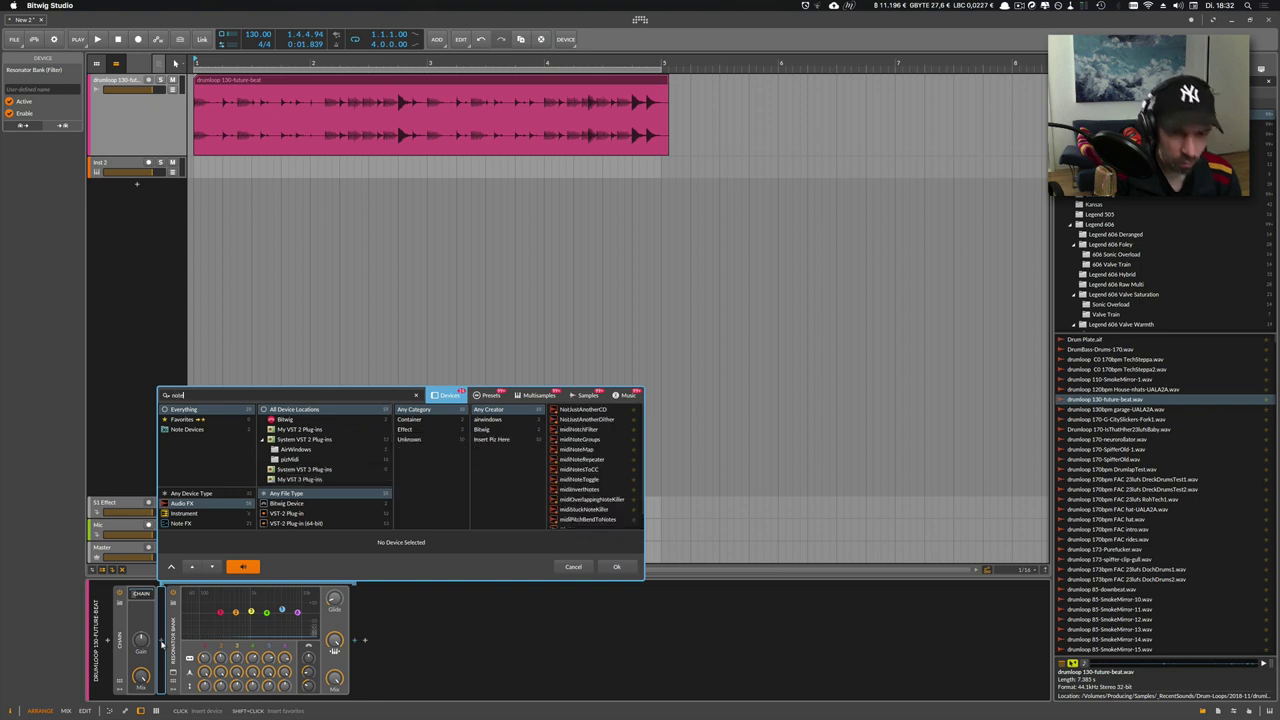
pyautogui.click(195, 494)
pyautogui.doubleClick(563, 410)
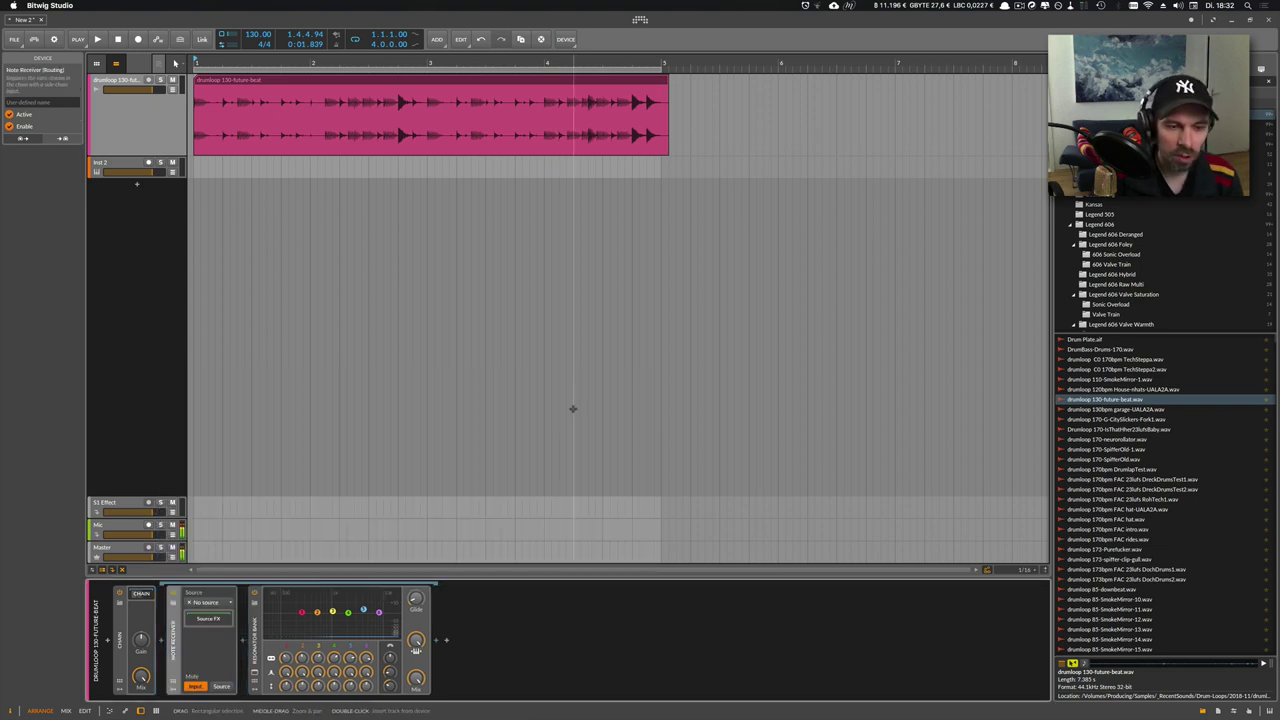
pyautogui.click(207, 602)
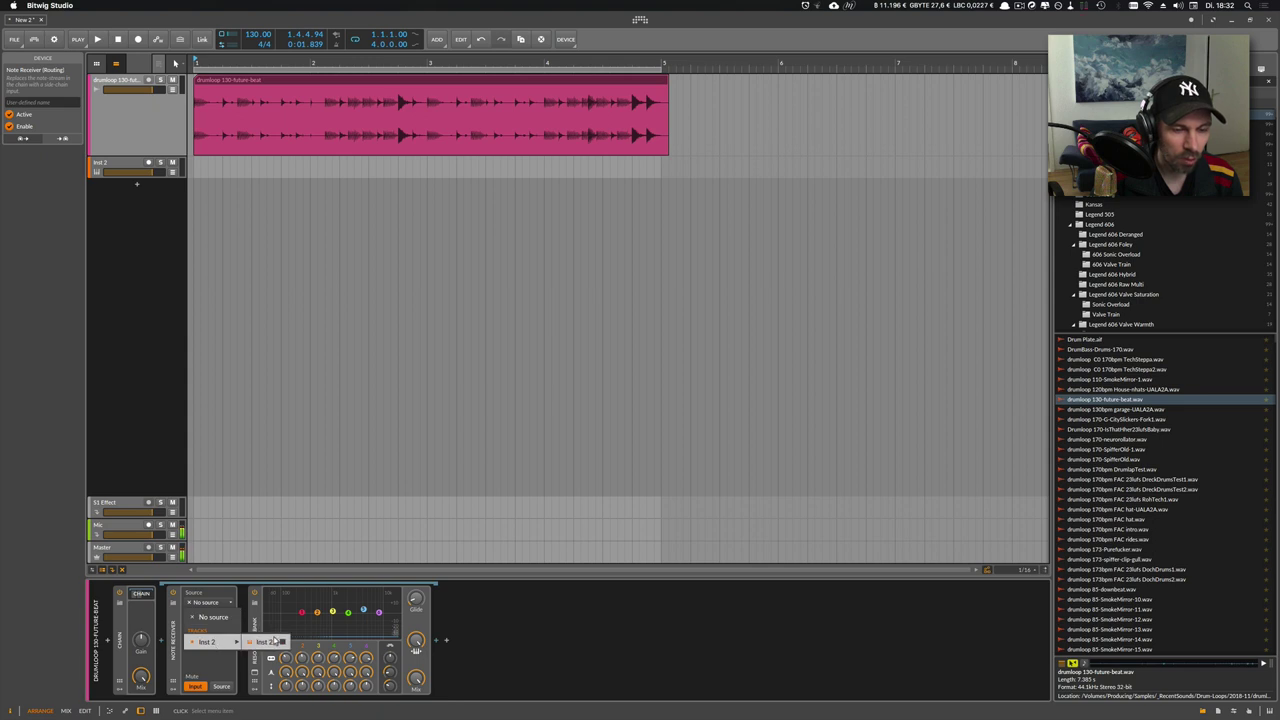
pyautogui.click(272, 641)
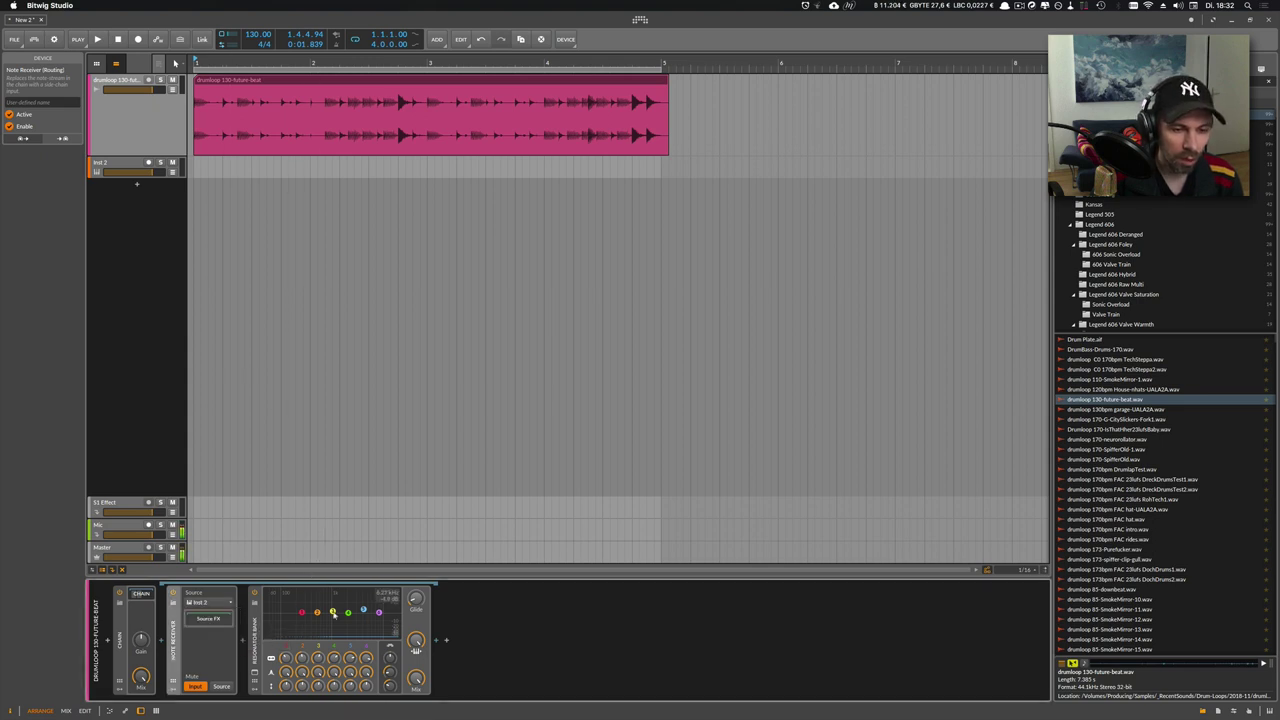
# Create a note clip at bar 1 on the Inst 2 track and extend it to four bars
pyautogui.doubleClick(201, 165)
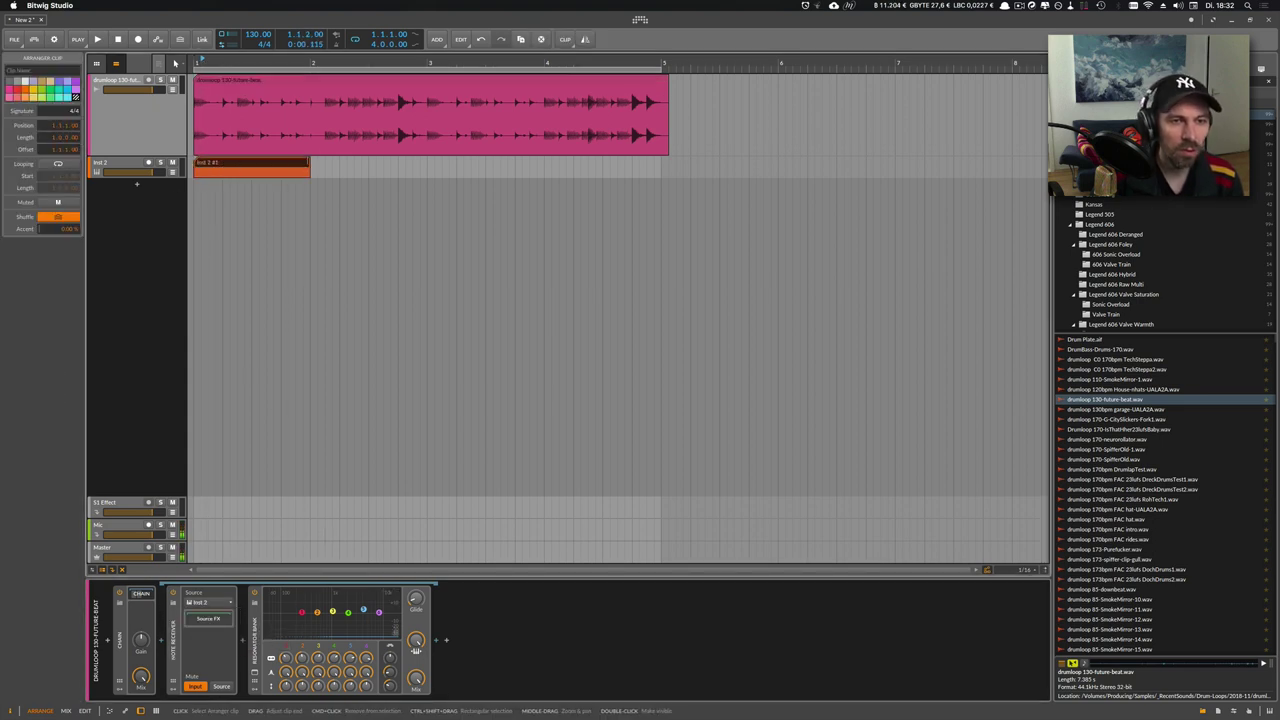
pyautogui.moveTo(308, 168); pyautogui.dragTo(626, 170)
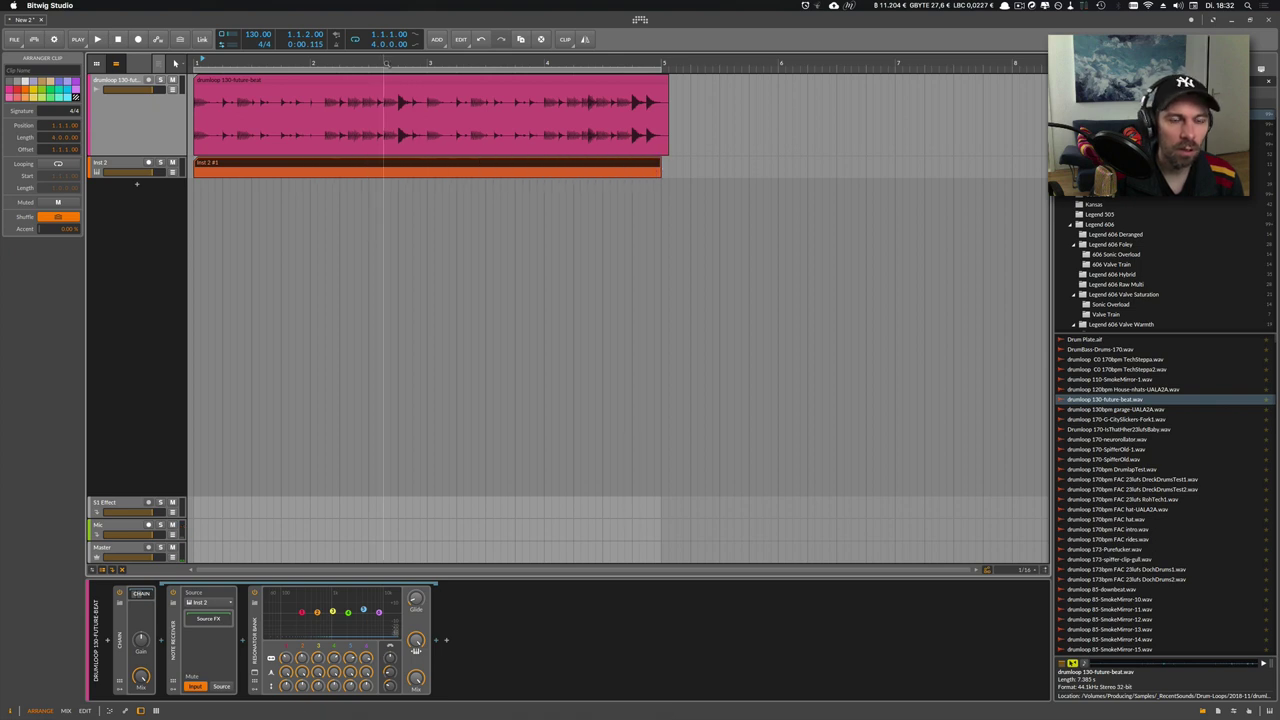
pyautogui.moveTo(386, 63); pyautogui.dragTo(307, 63)
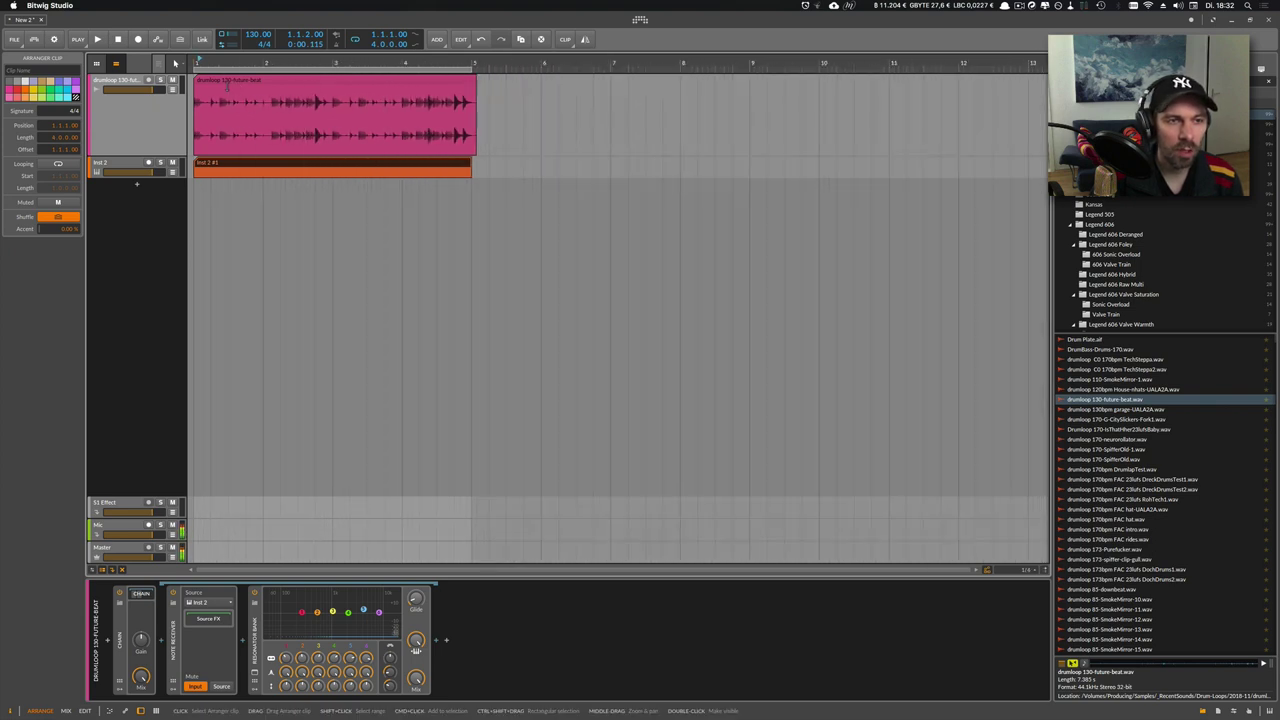
# Open the Inst 2 clip in an enlarged note editor and fill its four bars with consecutive half-bar A1 notes
pyautogui.doubleClick(259, 170)
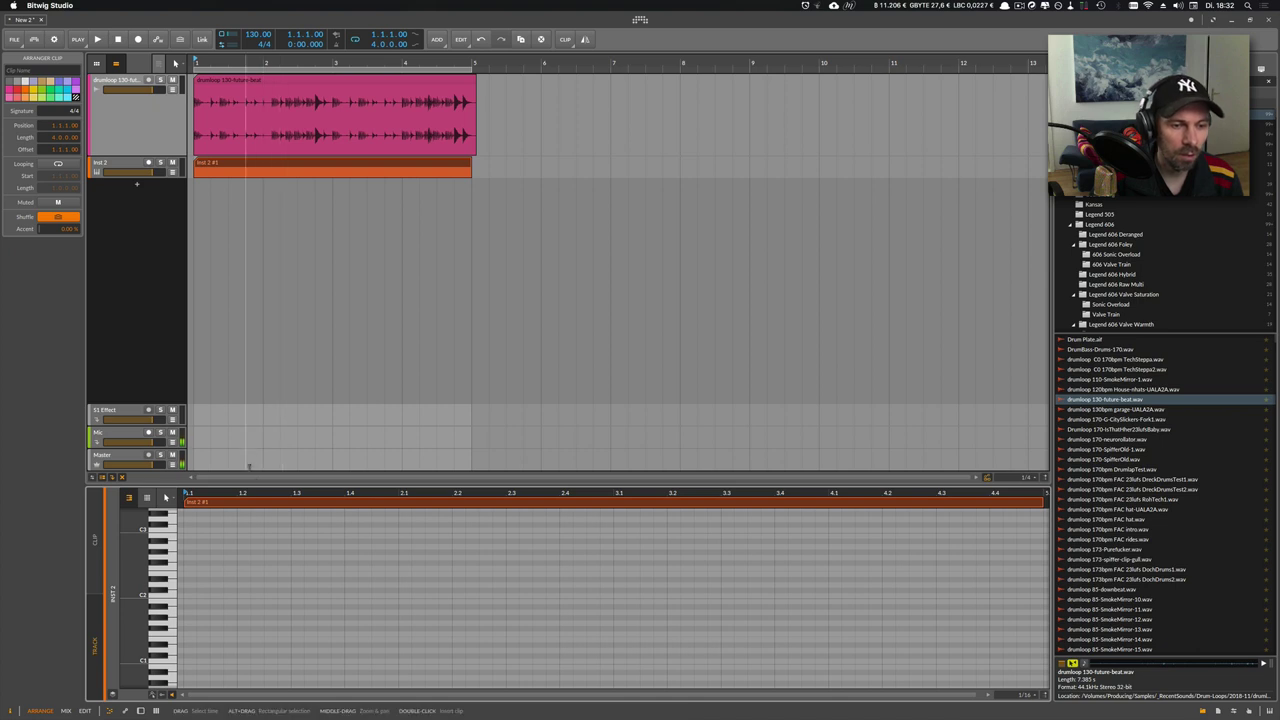
pyautogui.moveTo(257, 493); pyautogui.dragTo(268, 366)
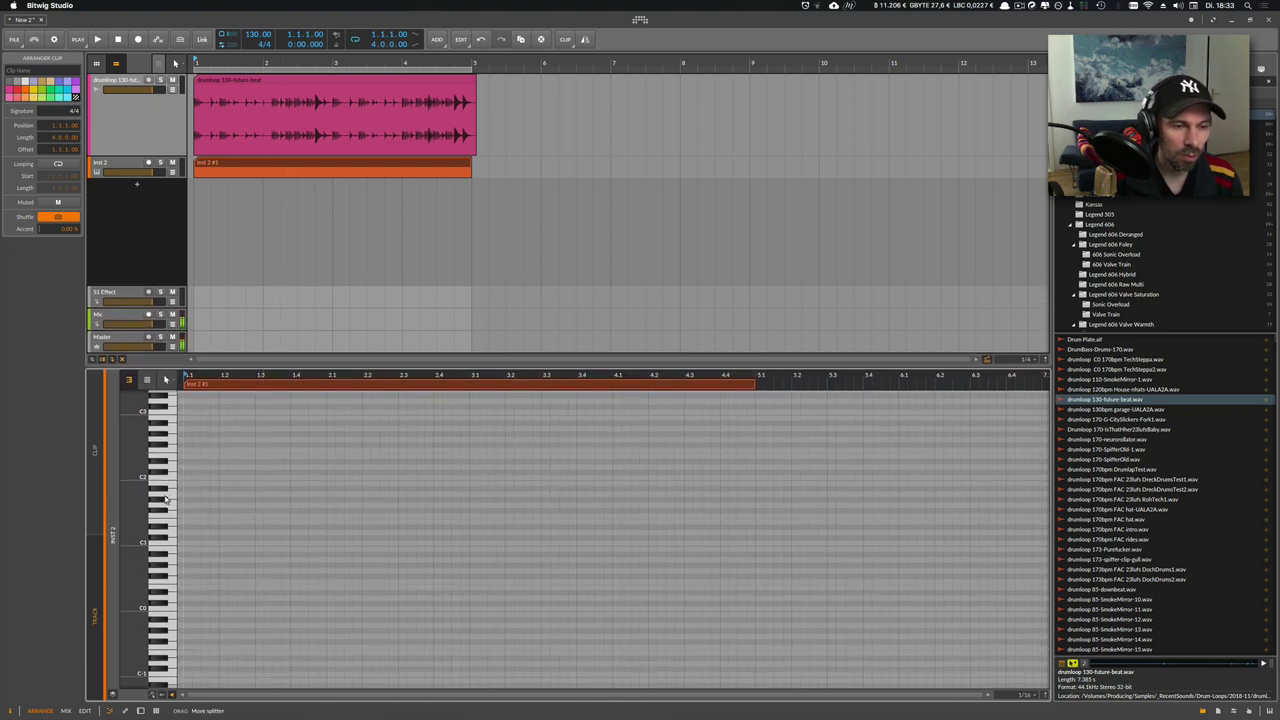
pyautogui.doubleClick(187, 494)
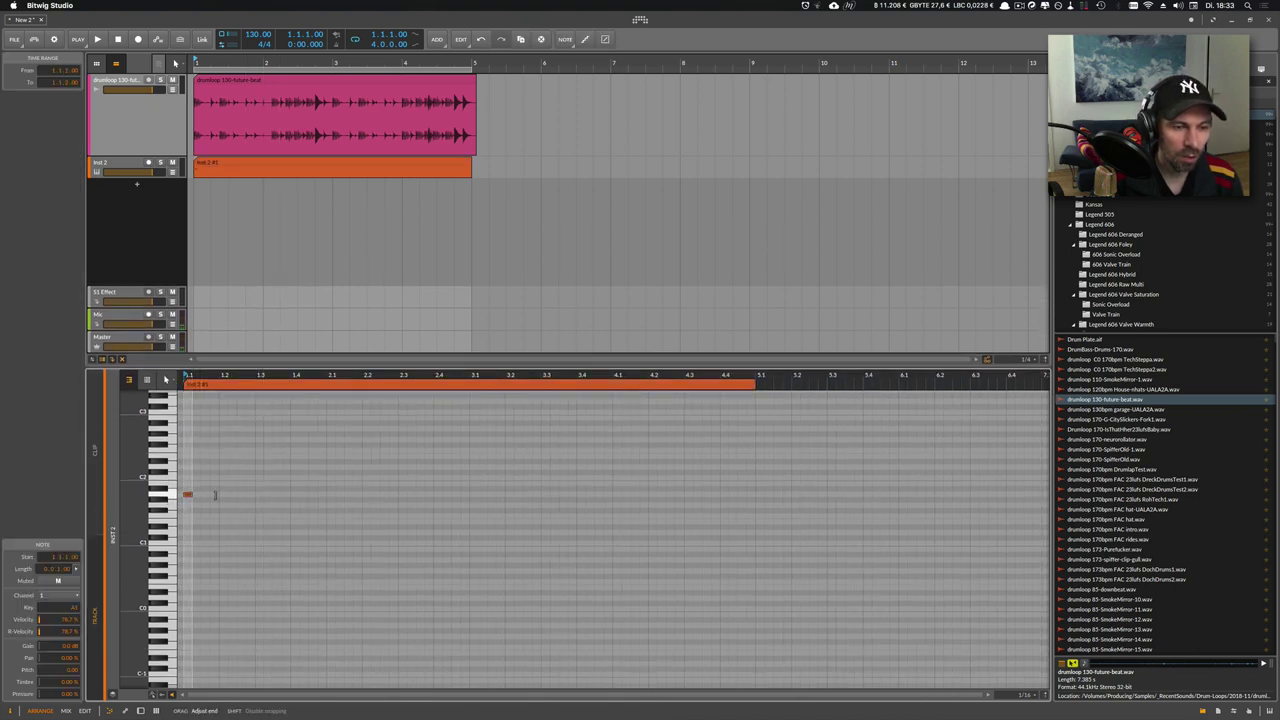
pyautogui.hotkey('ctrl', 'd')
pyautogui.hotkey('ctrl', 'd')
pyautogui.hotkey('ctrl', 'd')
pyautogui.hotkey('ctrl', 'd')
pyautogui.hotkey('ctrl', 'd')
pyautogui.hotkey('ctrl', 'd')
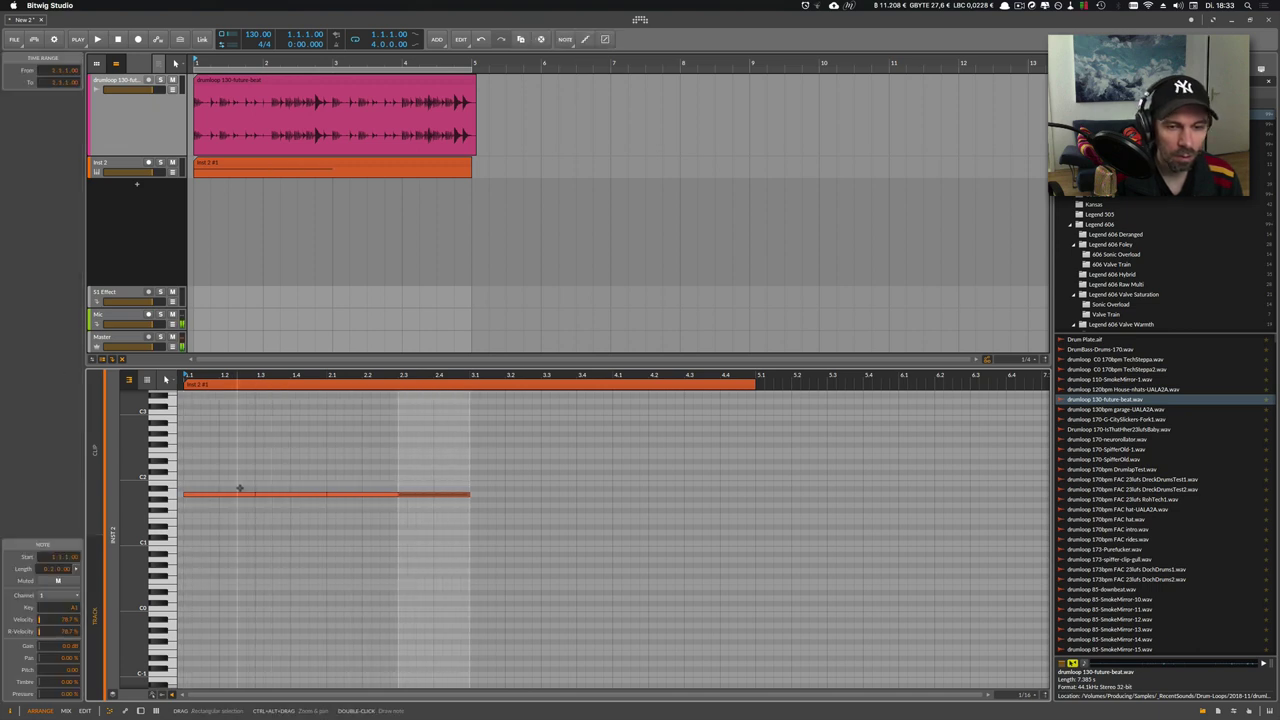
pyautogui.hotkey('ctrl', 'd')
# Transpose the clip's second note to C2, the third to F1 and the fourth to E2, auditioning the loop
pyautogui.moveTo(295, 462); pyautogui.dragTo(288, 506)
pyautogui.press('Down')
pyautogui.click(337, 494)
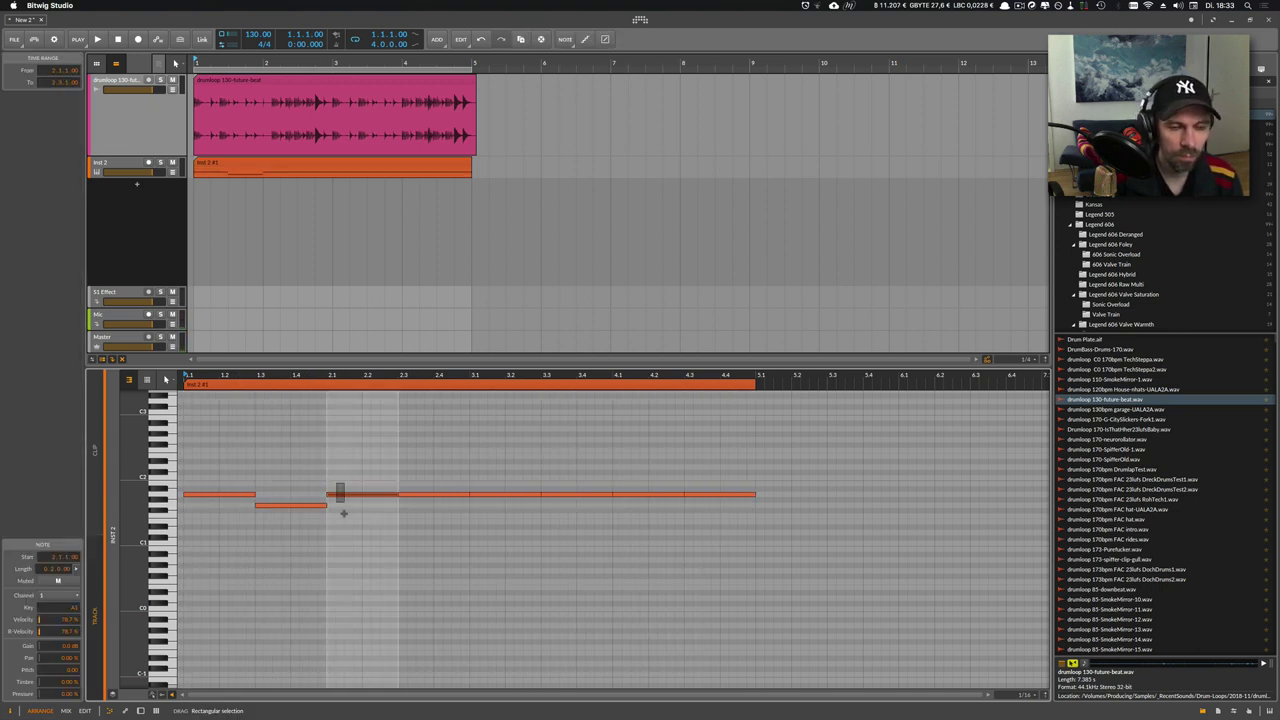
pyautogui.press('Down')
pyautogui.press('Down')
pyautogui.press('space')
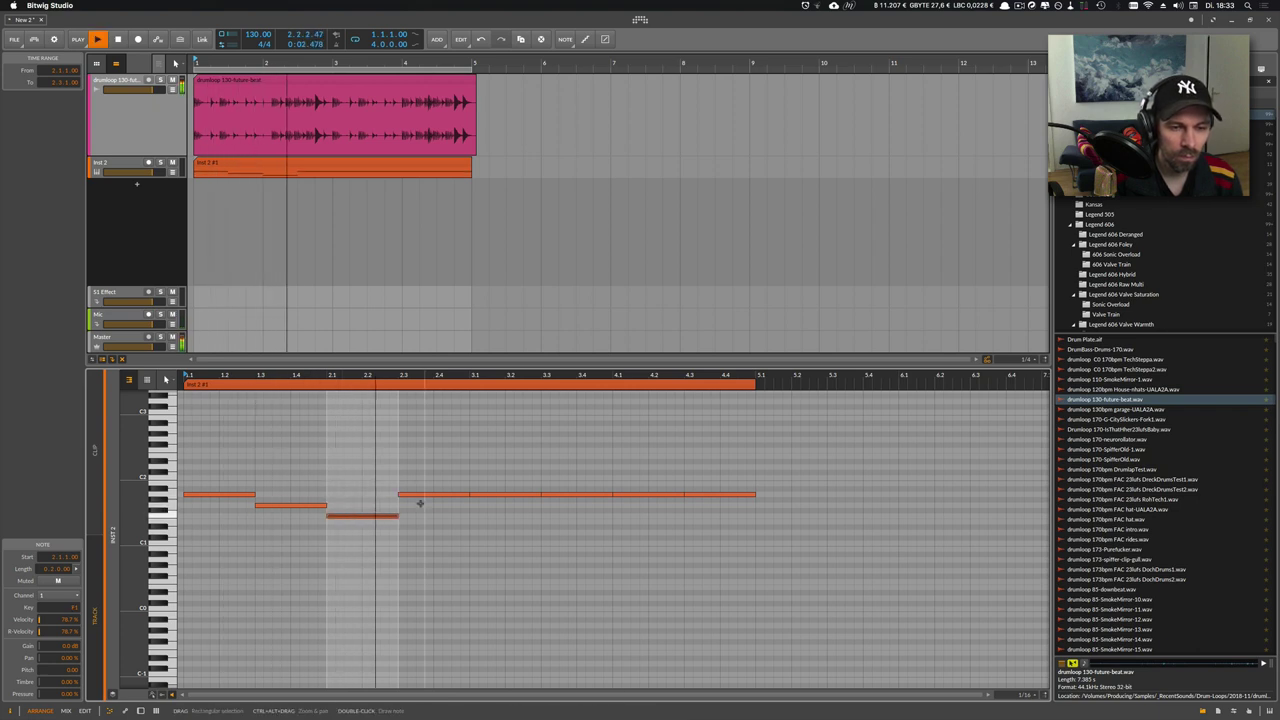
pyautogui.press('space')
pyautogui.moveTo(320, 507); pyautogui.dragTo(324, 480)
pyautogui.moveTo(412, 494); pyautogui.dragTo(418, 457)
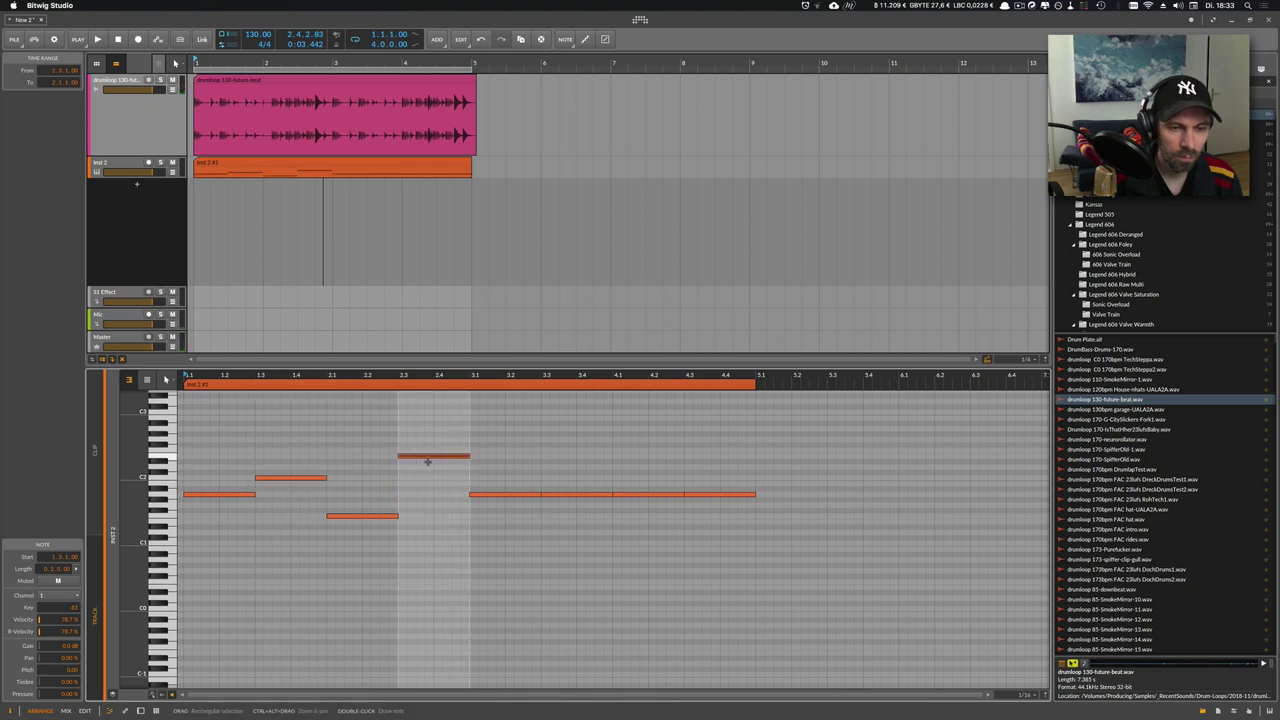
# During playback, transpose the fifth note to C2, the sixth to G1, the seventh to C2 and the eighth to F1
pyautogui.press('space')
pyautogui.moveTo(477, 492); pyautogui.dragTo(478, 478)
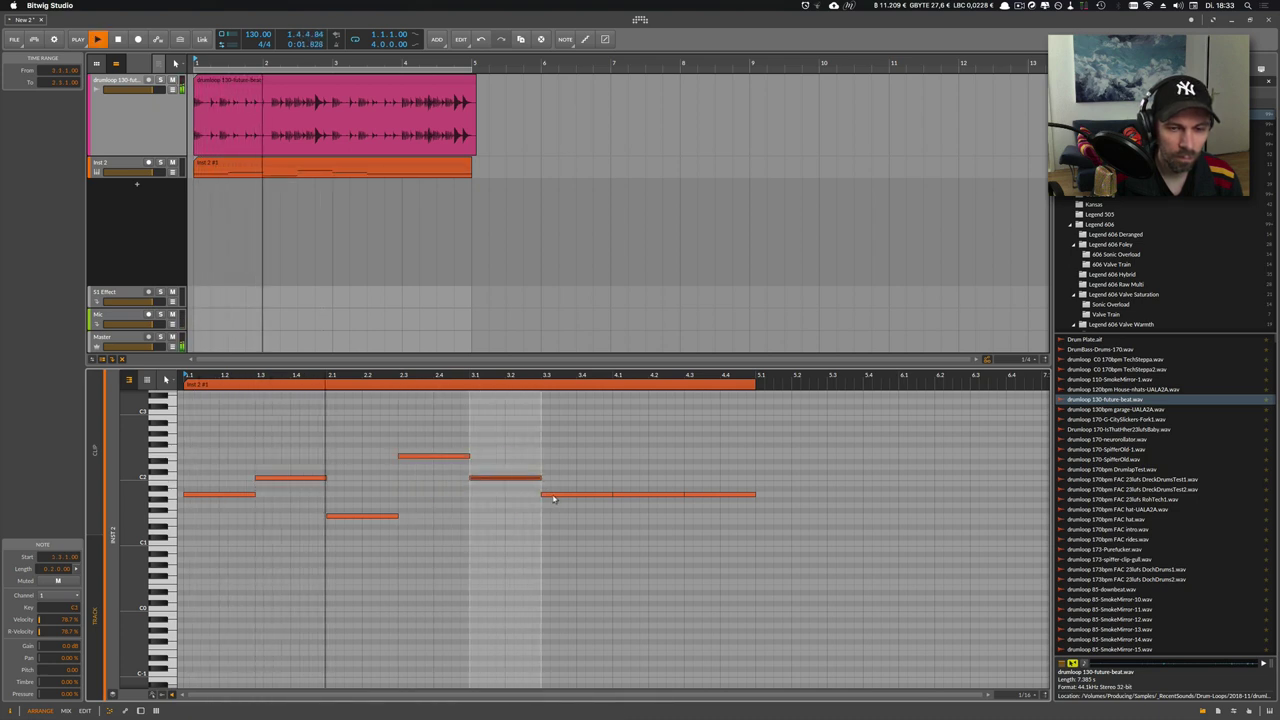
pyautogui.moveTo(550, 494); pyautogui.dragTo(553, 507)
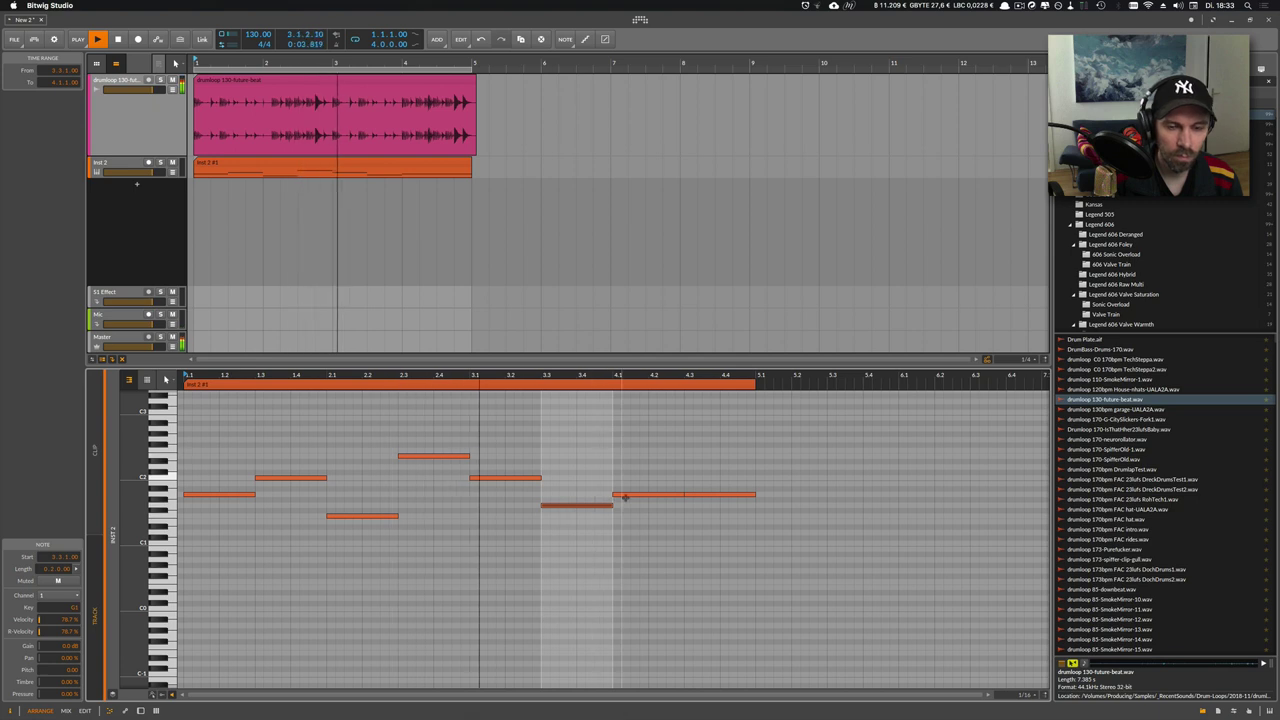
pyautogui.click(629, 493)
pyautogui.moveTo(629, 490); pyautogui.dragTo(658, 484)
pyautogui.moveTo(697, 497); pyautogui.dragTo(697, 508)
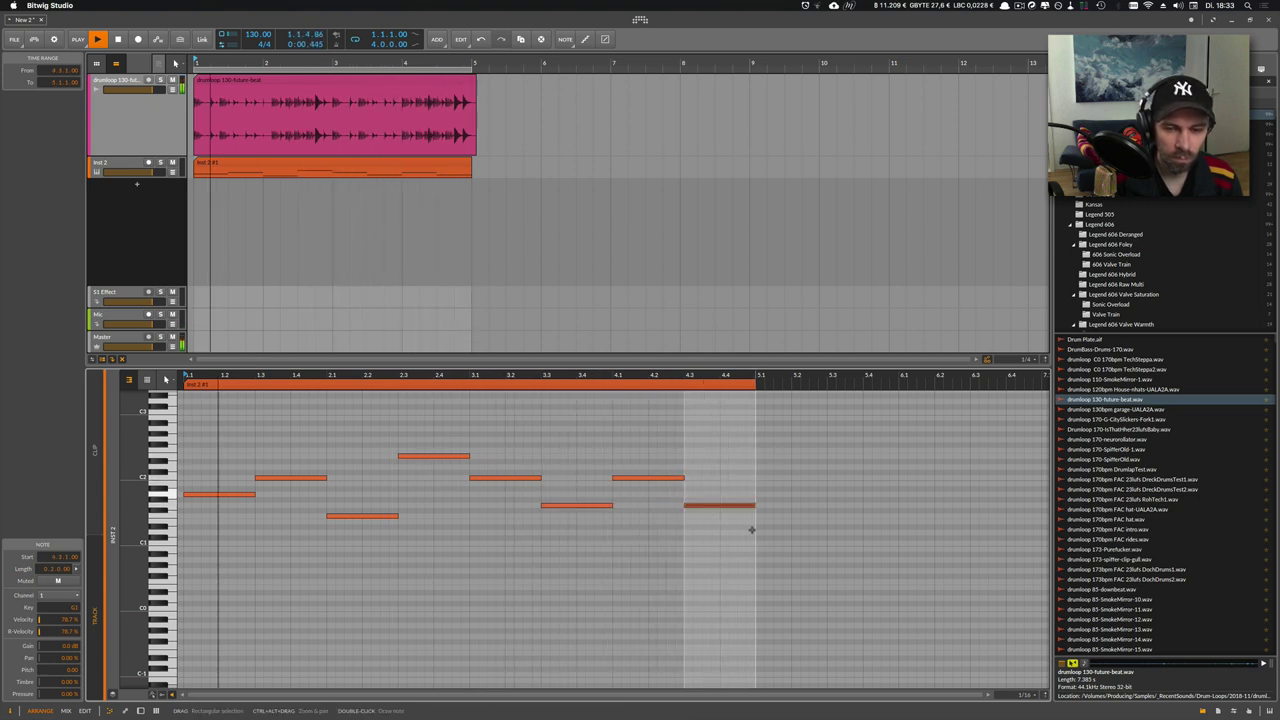
pyautogui.press('Down')
# Show the drum loop track's devices, stop playback and insert a Reverb after the Resonator Bank inside the Chain
pyautogui.click(106, 166)
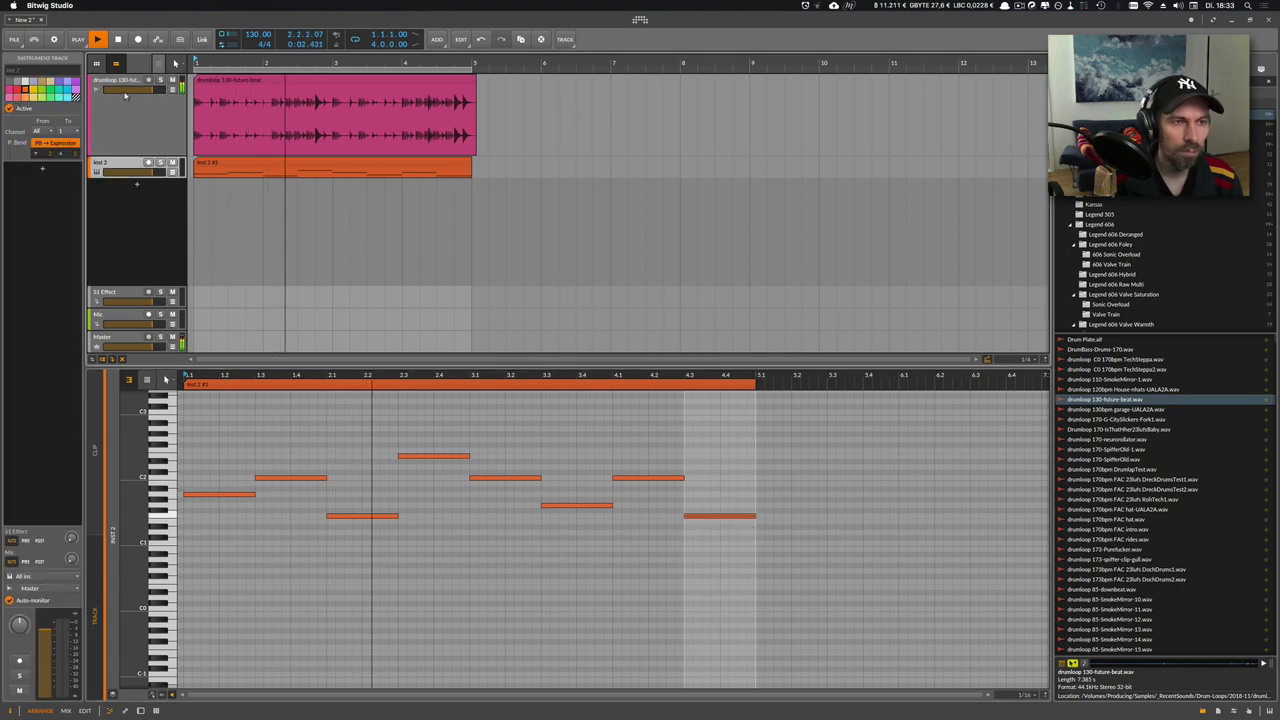
pyautogui.doubleClick(118, 120)
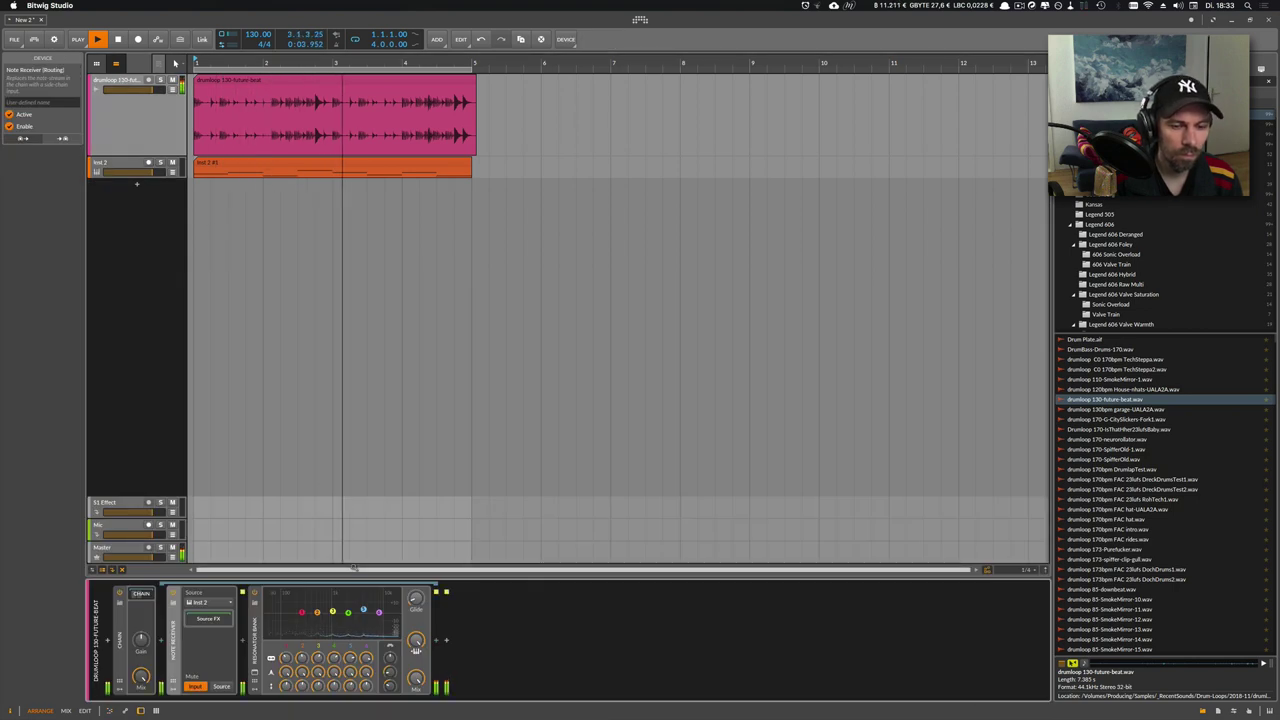
pyautogui.press('space')
pyautogui.click(435, 641)
pyautogui.write('reb')
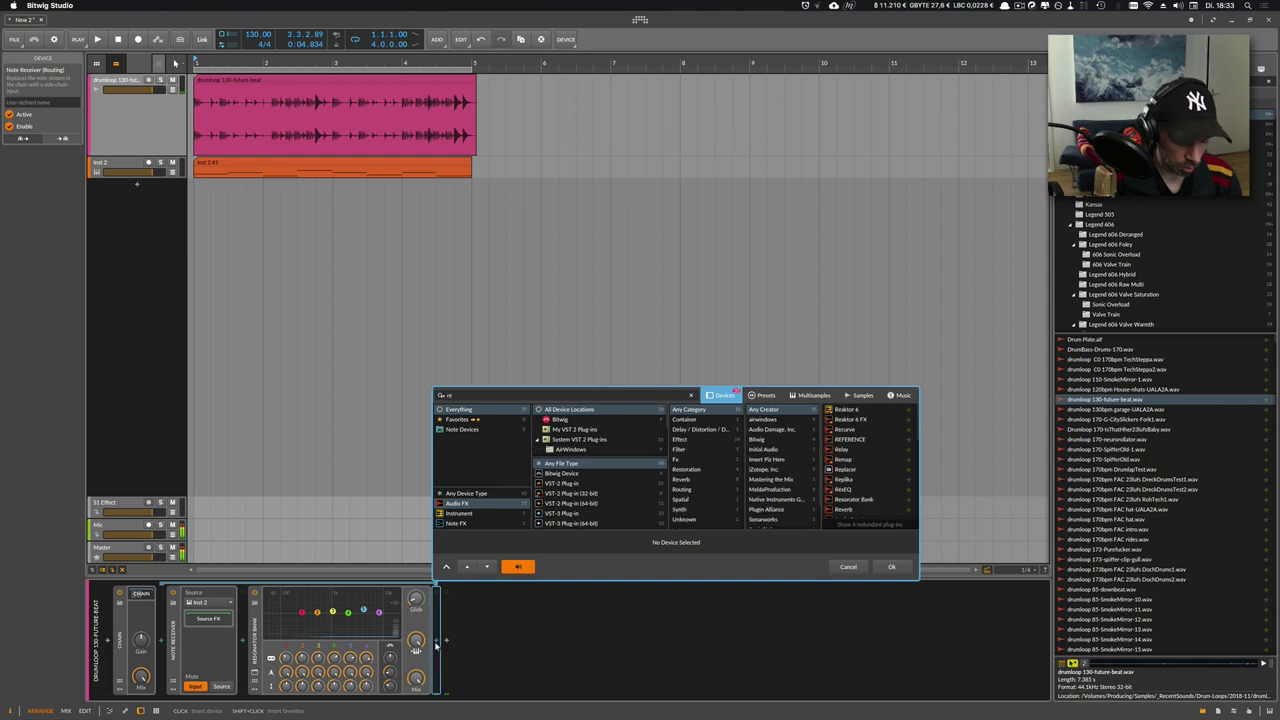
pyautogui.press('BackSpace')
pyautogui.press('BackSpace')
pyautogui.write('m')
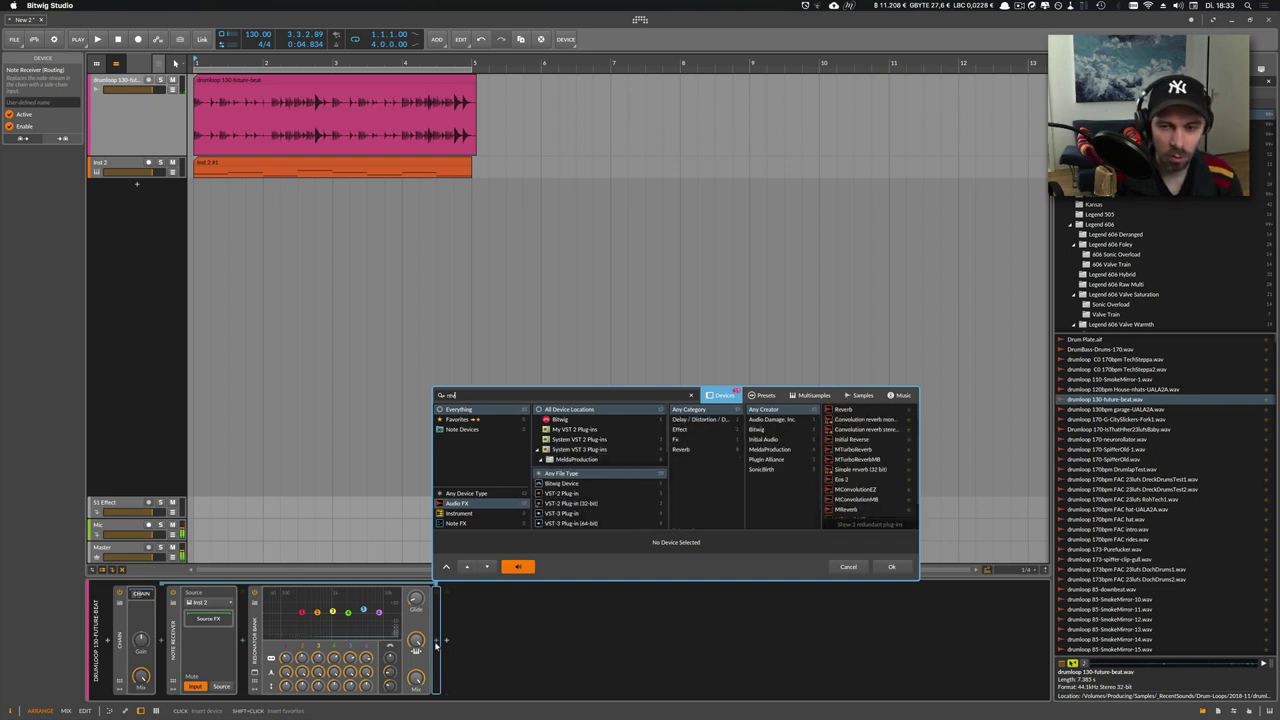
pyautogui.press('Return')
# Insert a Delay-2 after the Reverb and play the loop through the effects
pyautogui.click(686, 638)
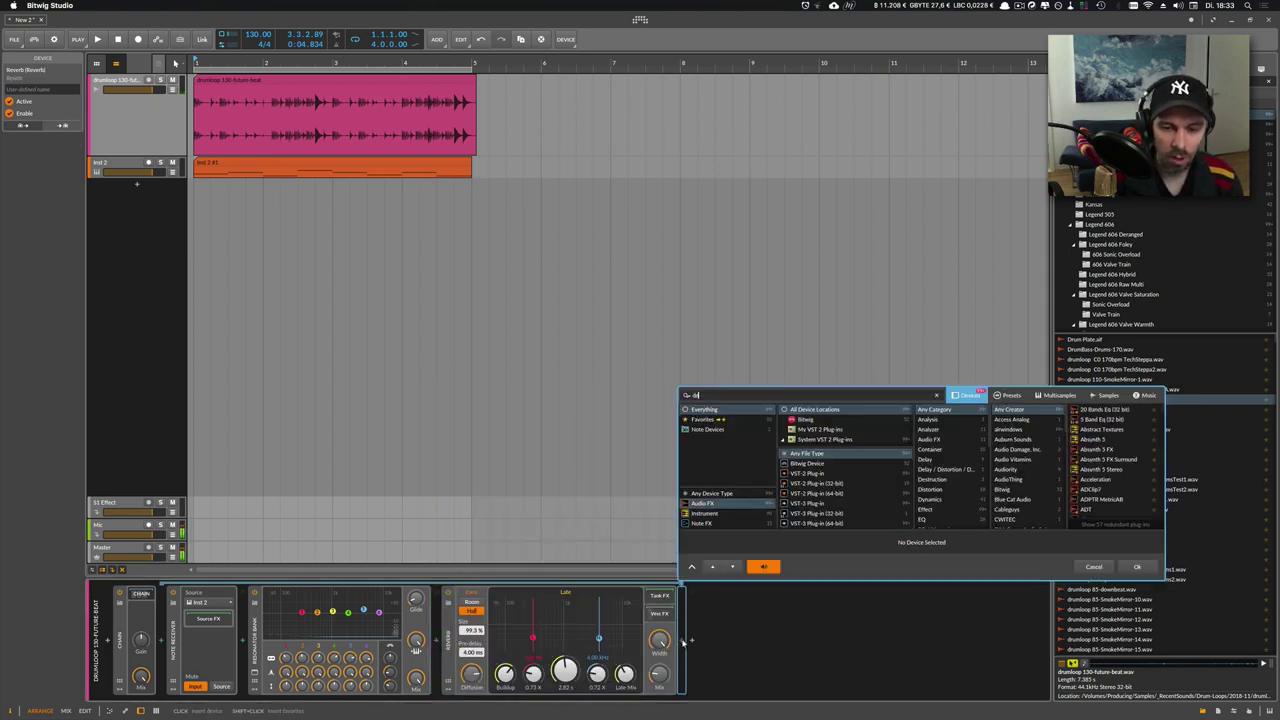
pyautogui.press('Return')
pyautogui.press('space')
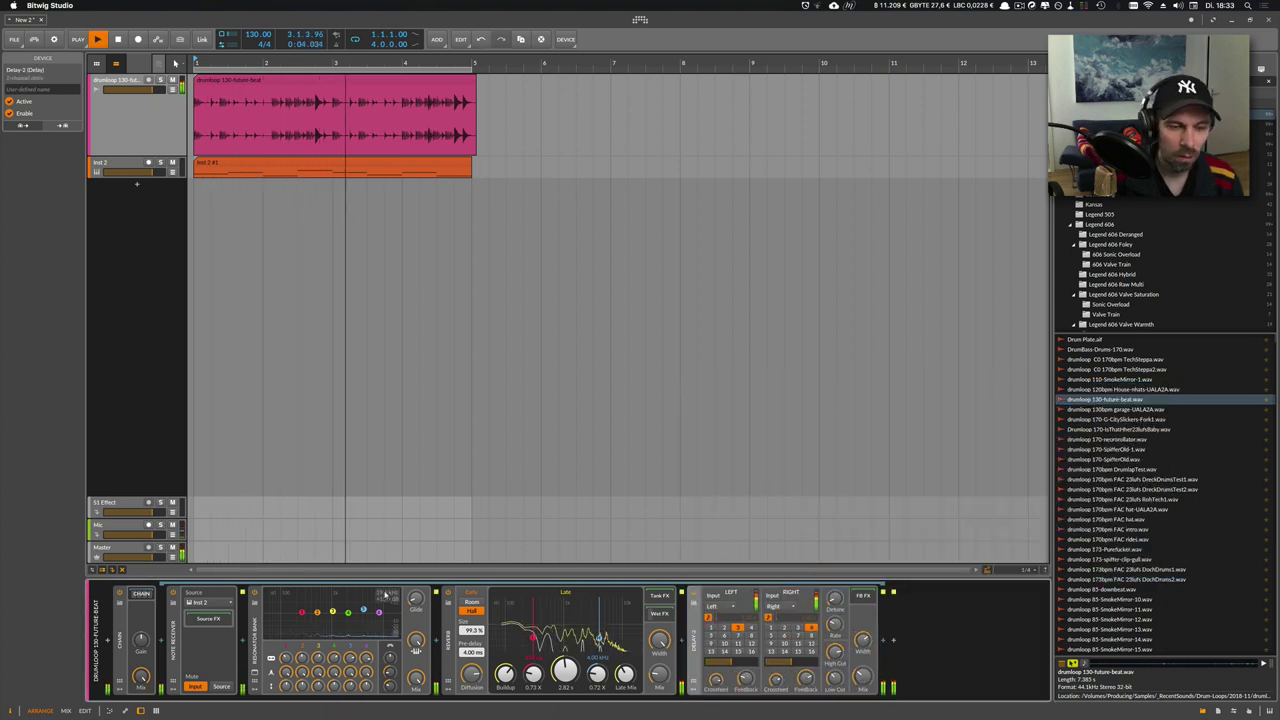
pyautogui.press('space')
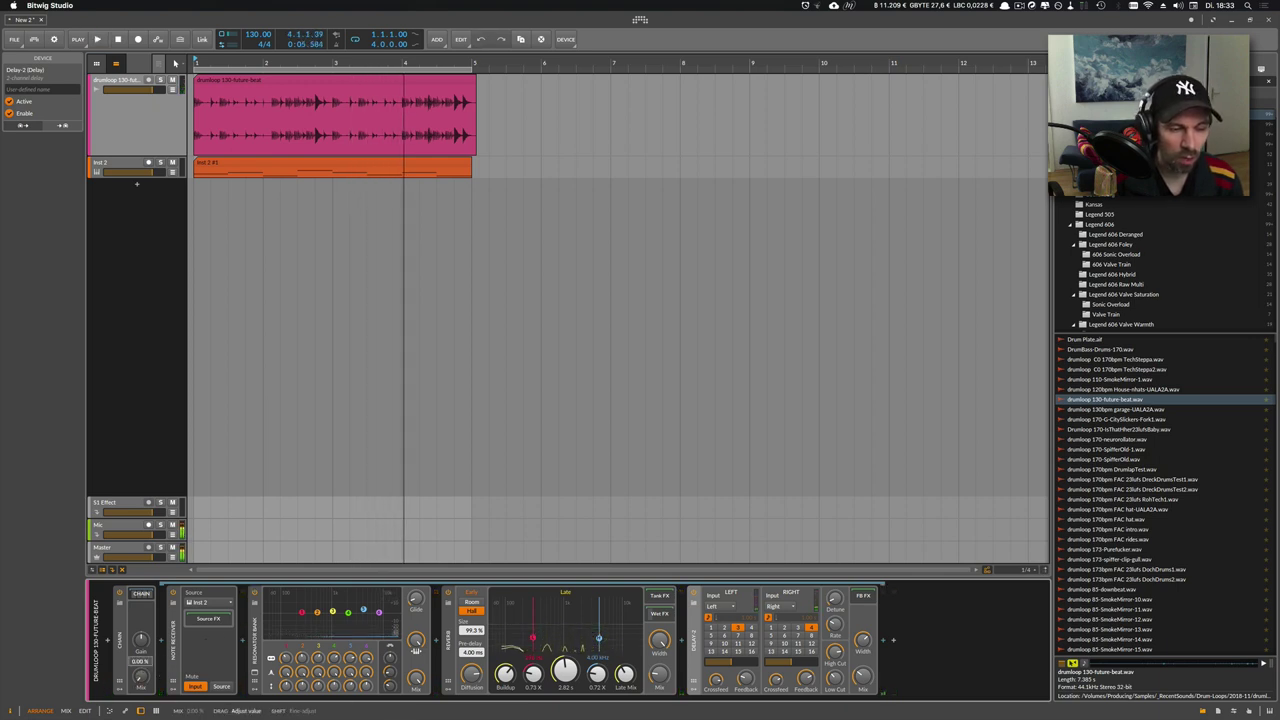
# Play the loop through the effects, stop it, and open the Inst 2 clip's notes in the editor
pyautogui.press('space')
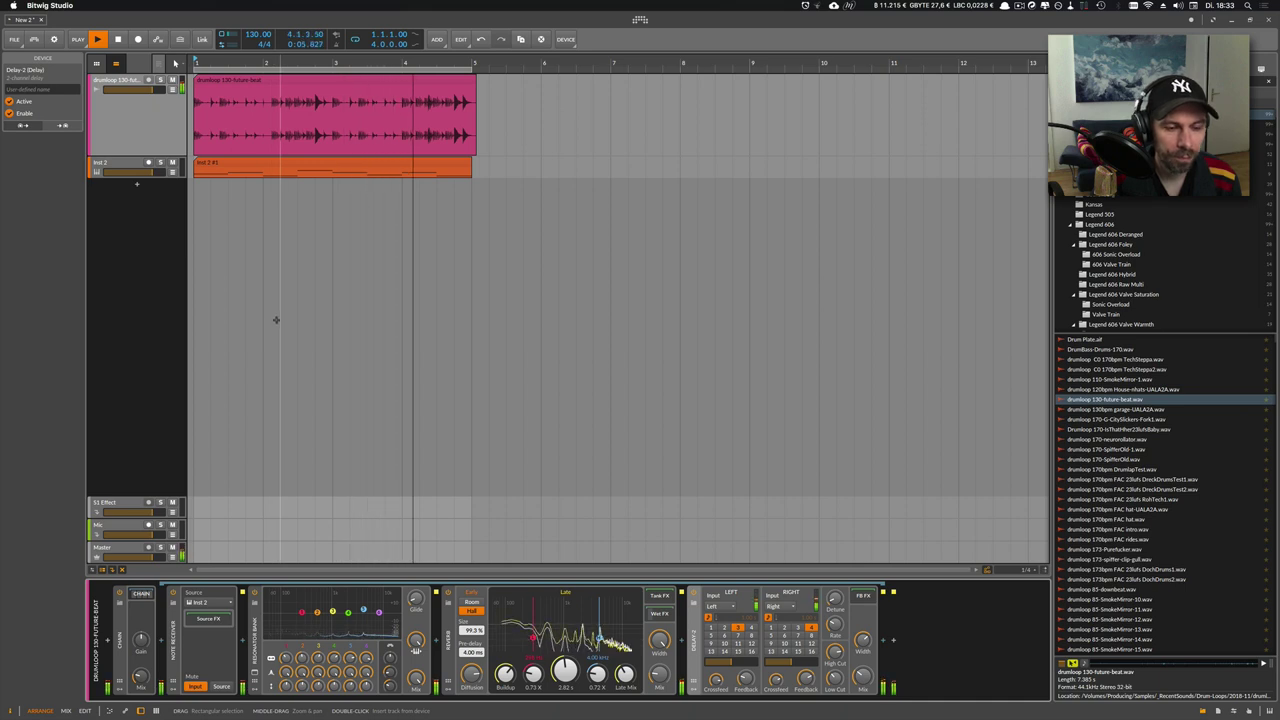
pyautogui.click(227, 167)
pyautogui.press('space')
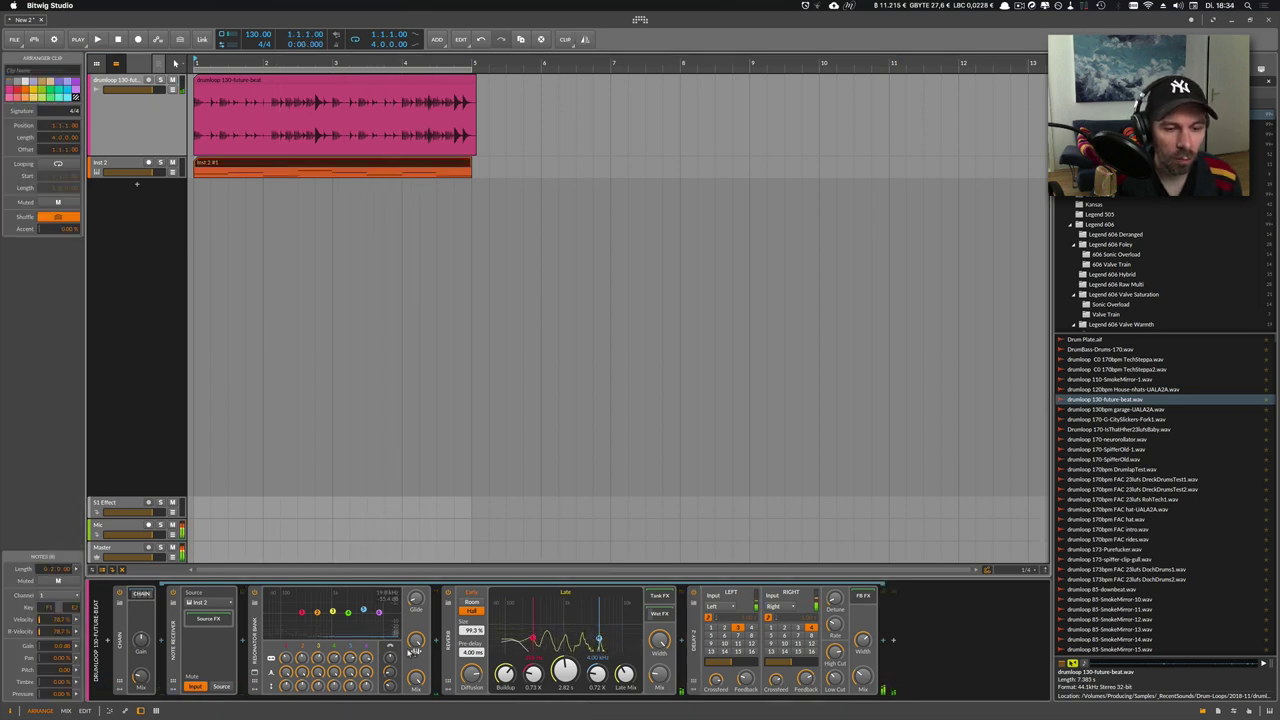
pyautogui.doubleClick(222, 168)
pyautogui.moveTo(244, 376); pyautogui.dragTo(260, 432)
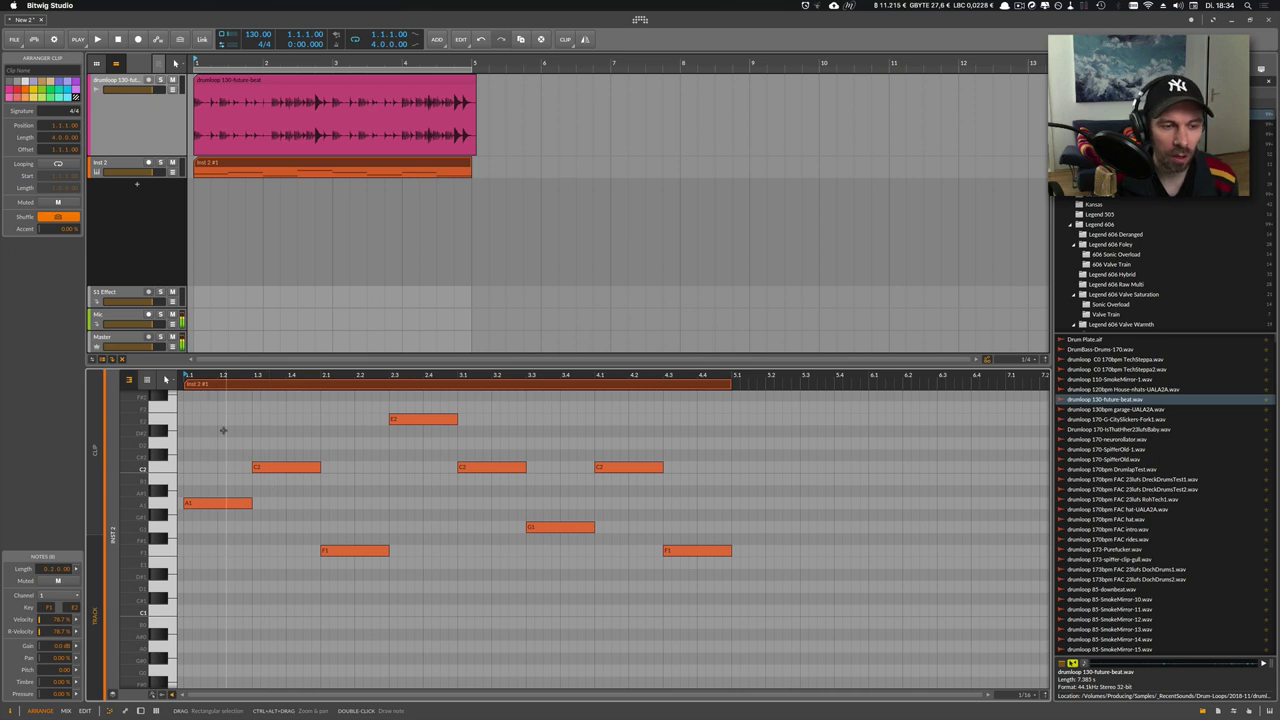
# Show the drum loop track's devices, select the Resonator Bank, compare with the Inst 2 track and play the loop
pyautogui.click(149, 171)
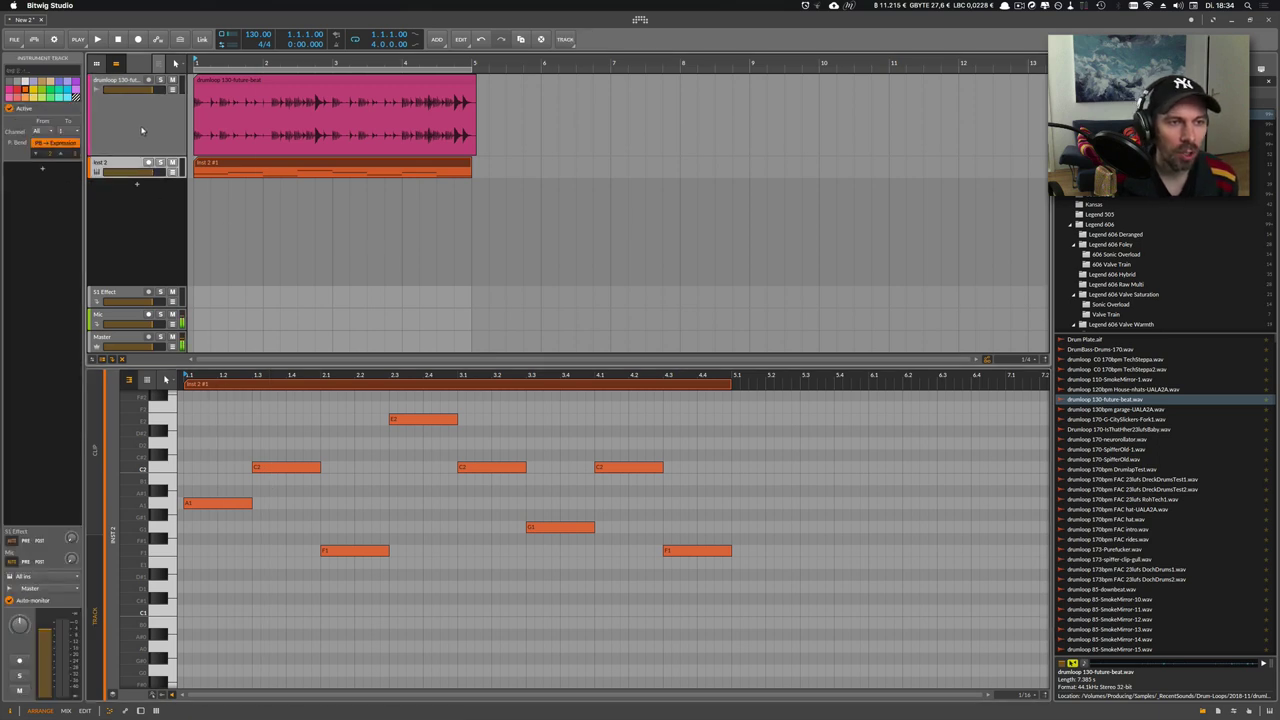
pyautogui.click(142, 130)
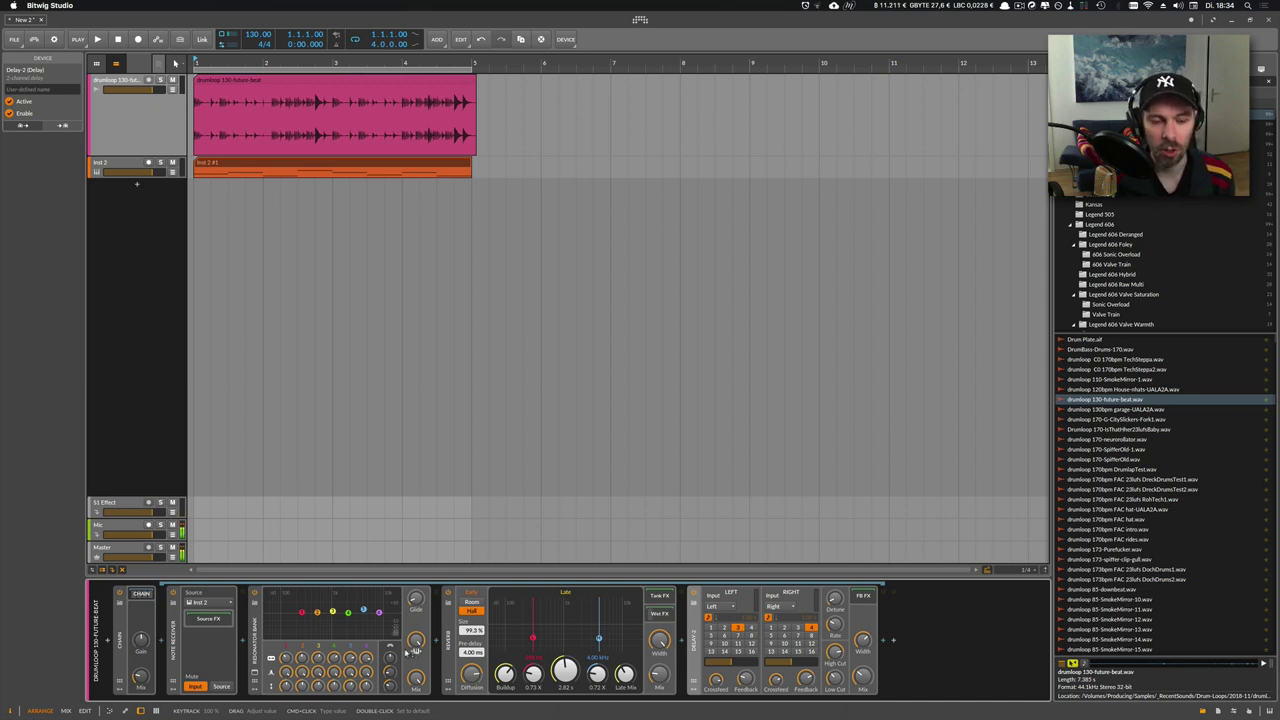
pyautogui.click(255, 633)
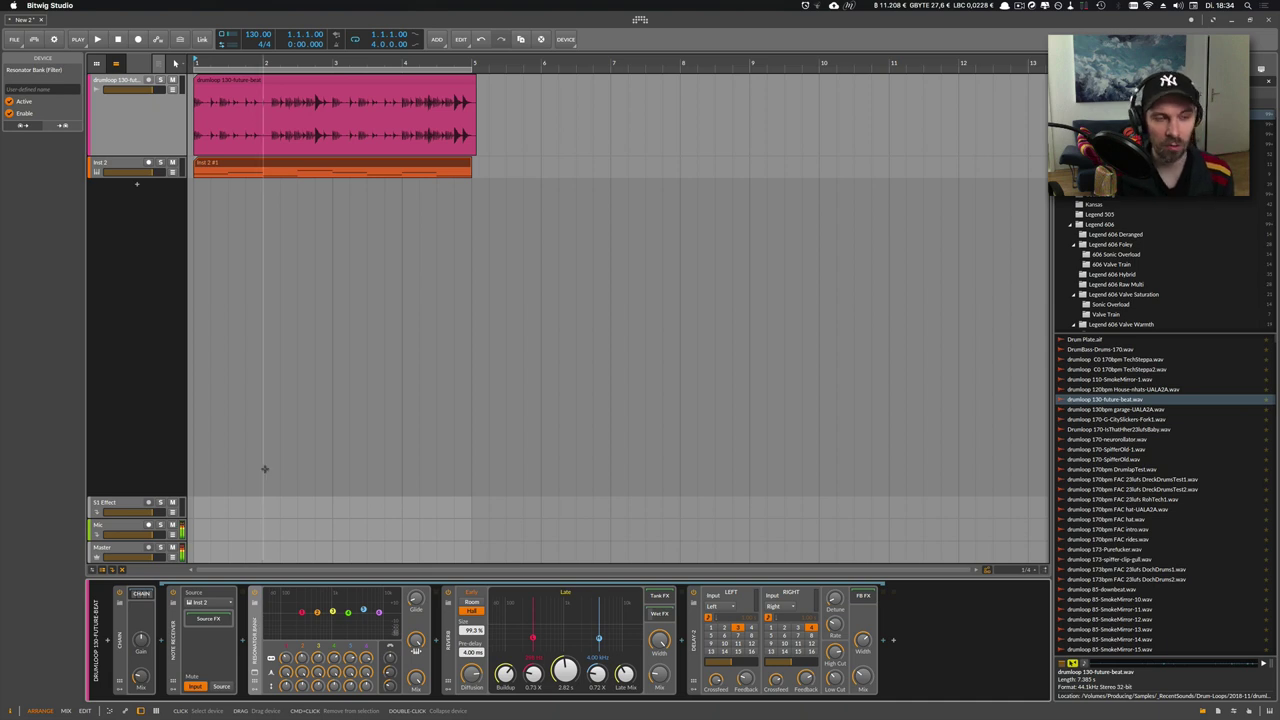
pyautogui.click(155, 173)
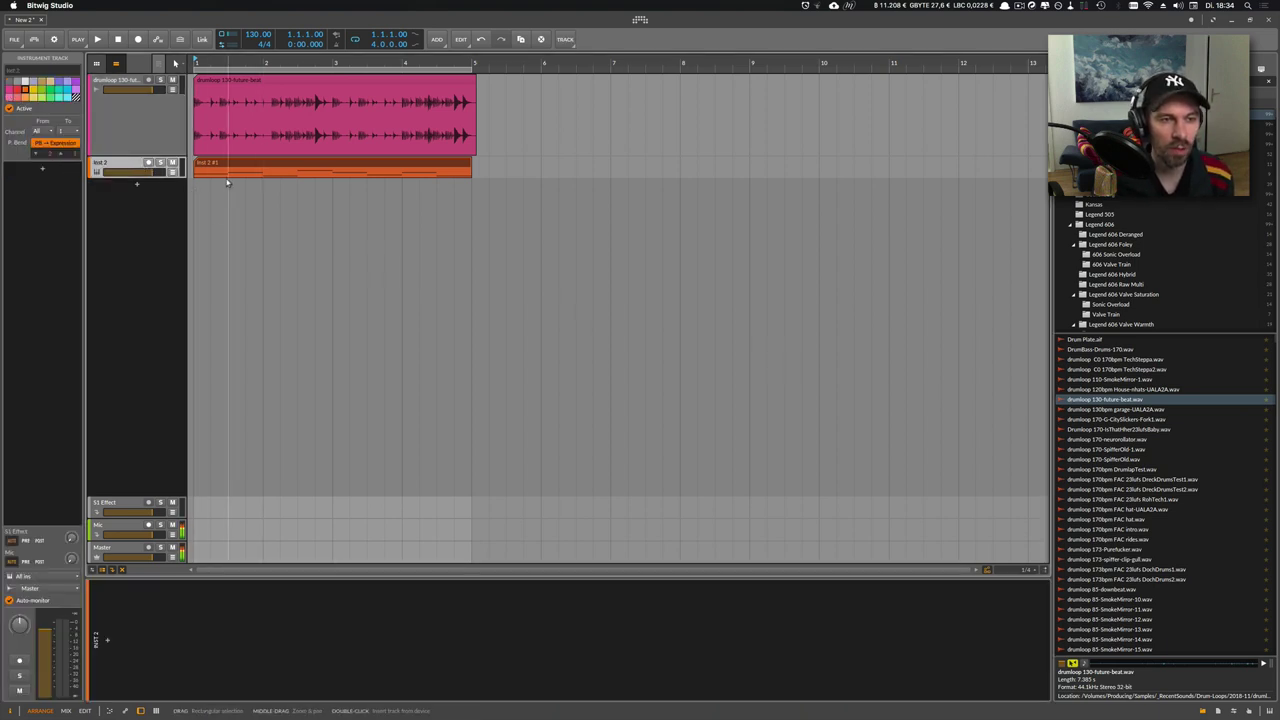
pyautogui.press('space')
pyautogui.click(136, 131)
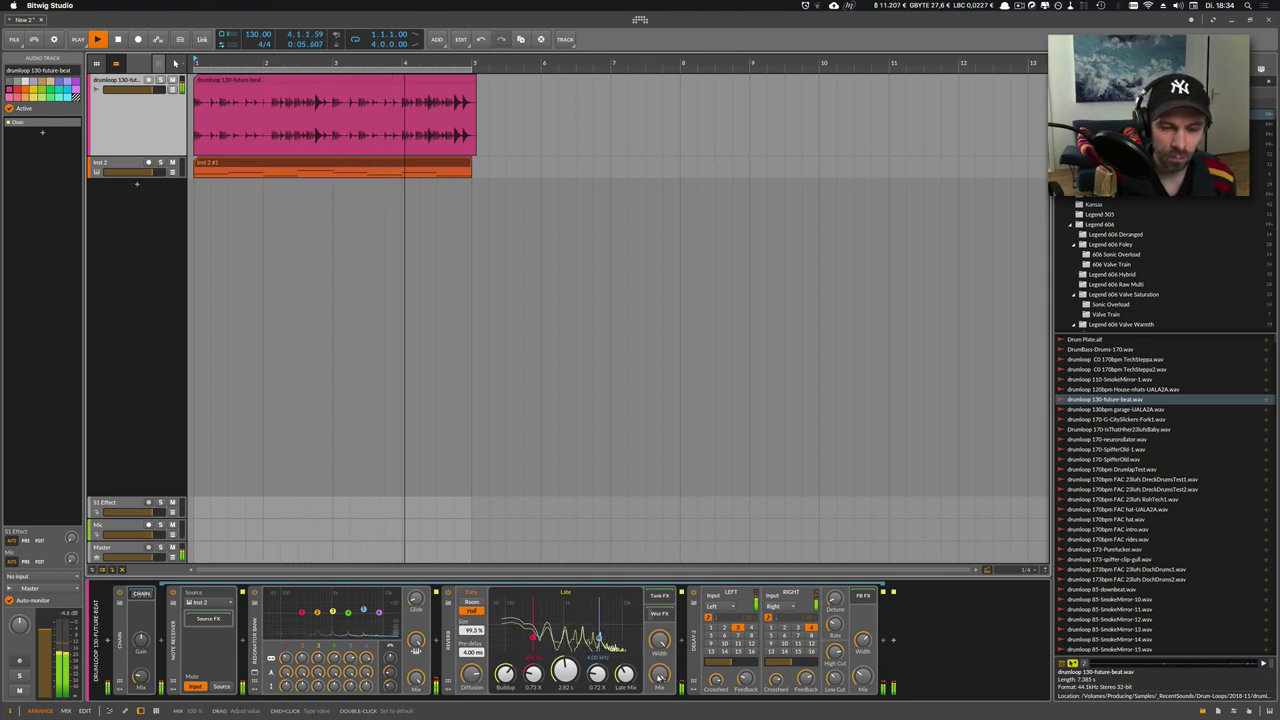
# Set the Reverb's decay to 3.24 s, size to 50.1 % and pre-delay to 0.00 ms, and adjust the Chain's mix
pyautogui.moveTo(566, 678); pyautogui.dragTo(566, 672)
pyautogui.moveTo(472, 652); pyautogui.dragTo(472, 690)
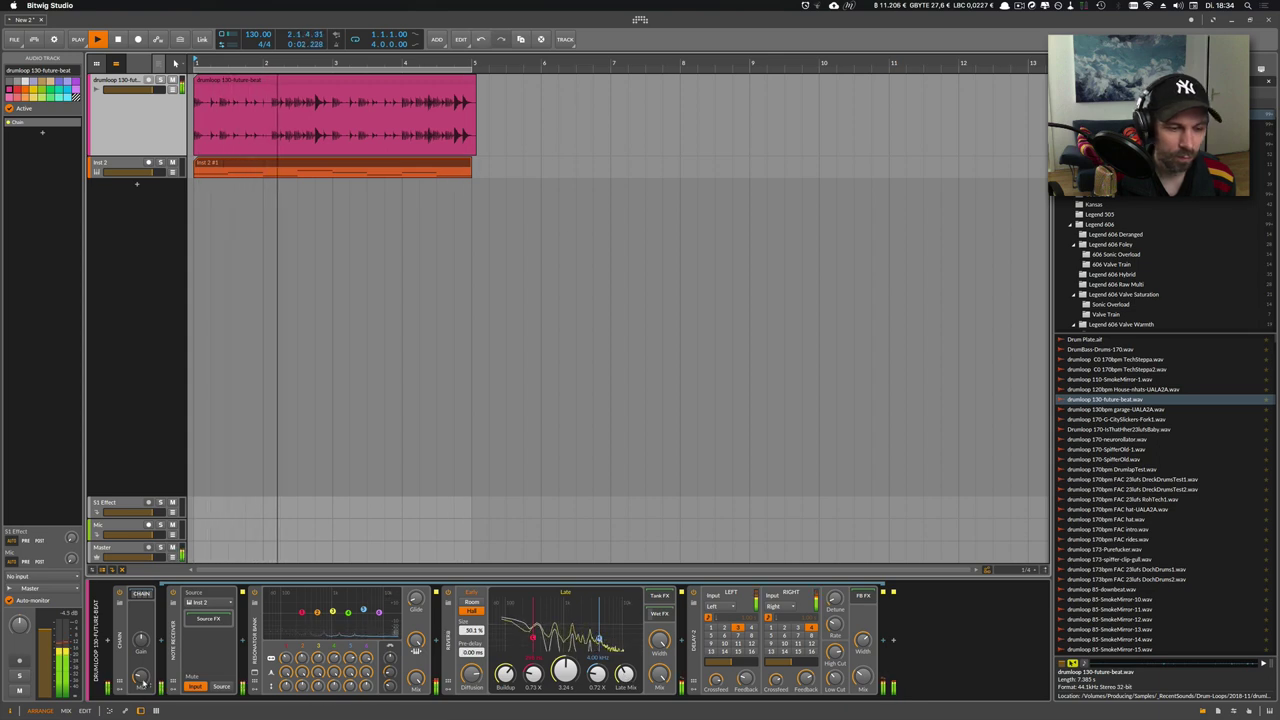
pyautogui.moveTo(141, 677); pyautogui.dragTo(141, 712)
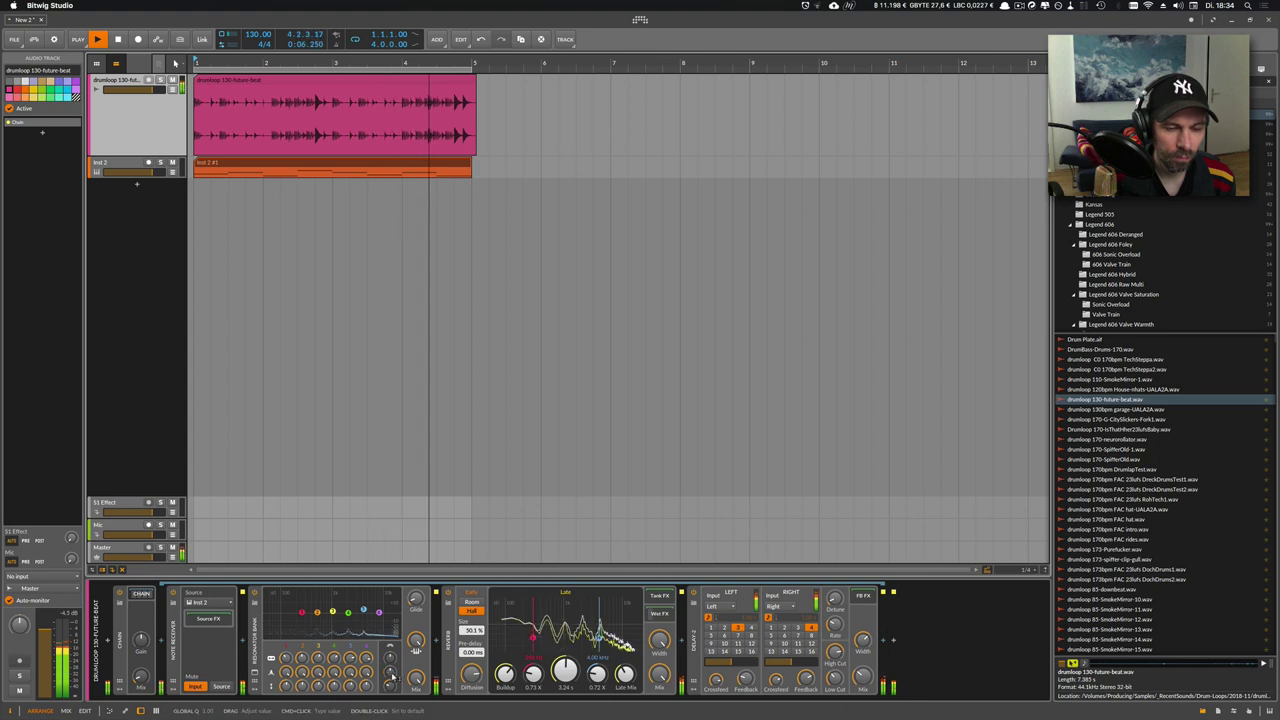
# During playback, vary the Resonator Bank's global settings, set its shift to +12 st and try the glide
pyautogui.moveTo(390, 647)
pyautogui.mouseDown()
pyautogui.moveTo(390, 635)
pyautogui.moveTo(391, 659)
pyautogui.moveTo(391, 632)
pyautogui.mouseUp()
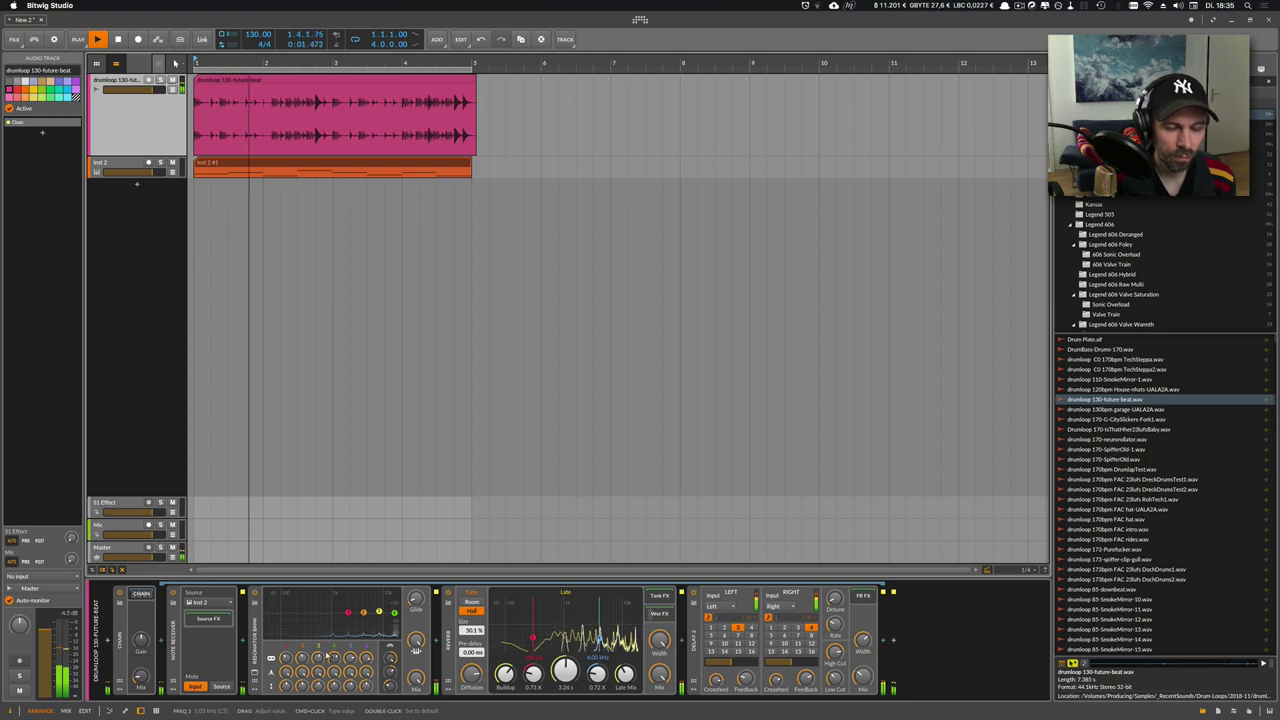
pyautogui.click(392, 655)
pyautogui.write('12')
pyautogui.press('Return')
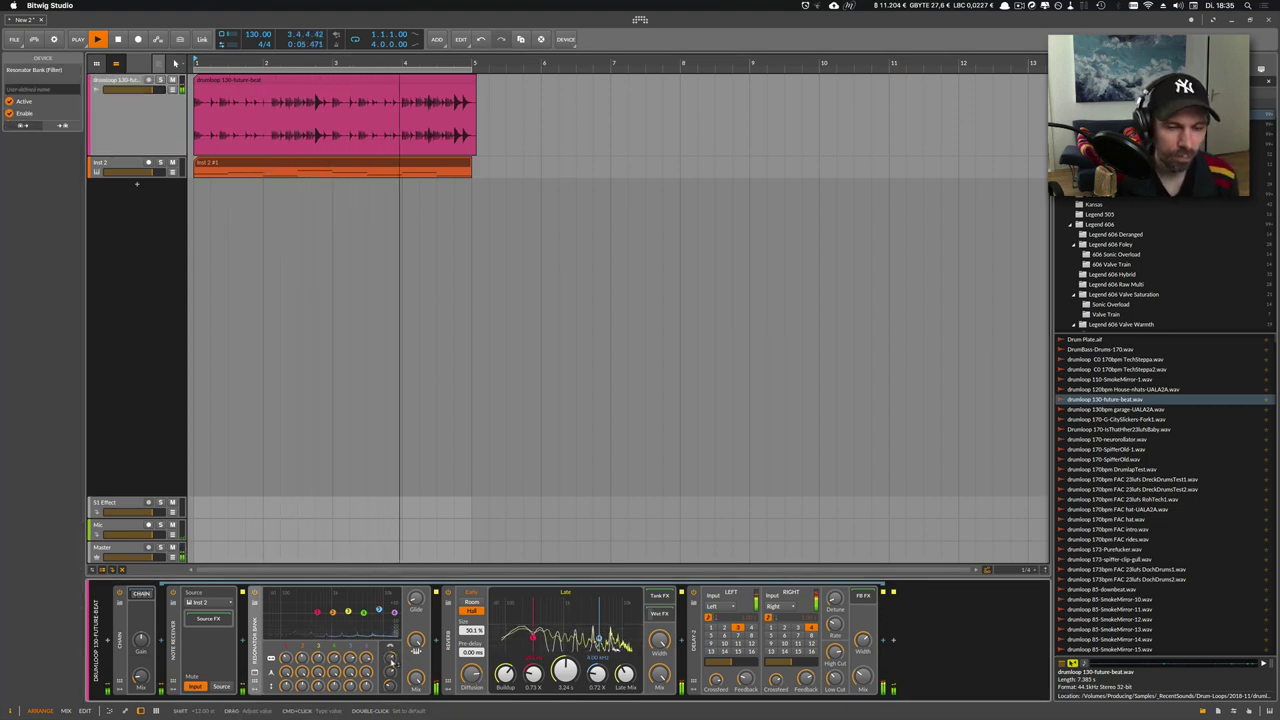
pyautogui.moveTo(416, 598); pyautogui.dragTo(416, 640)
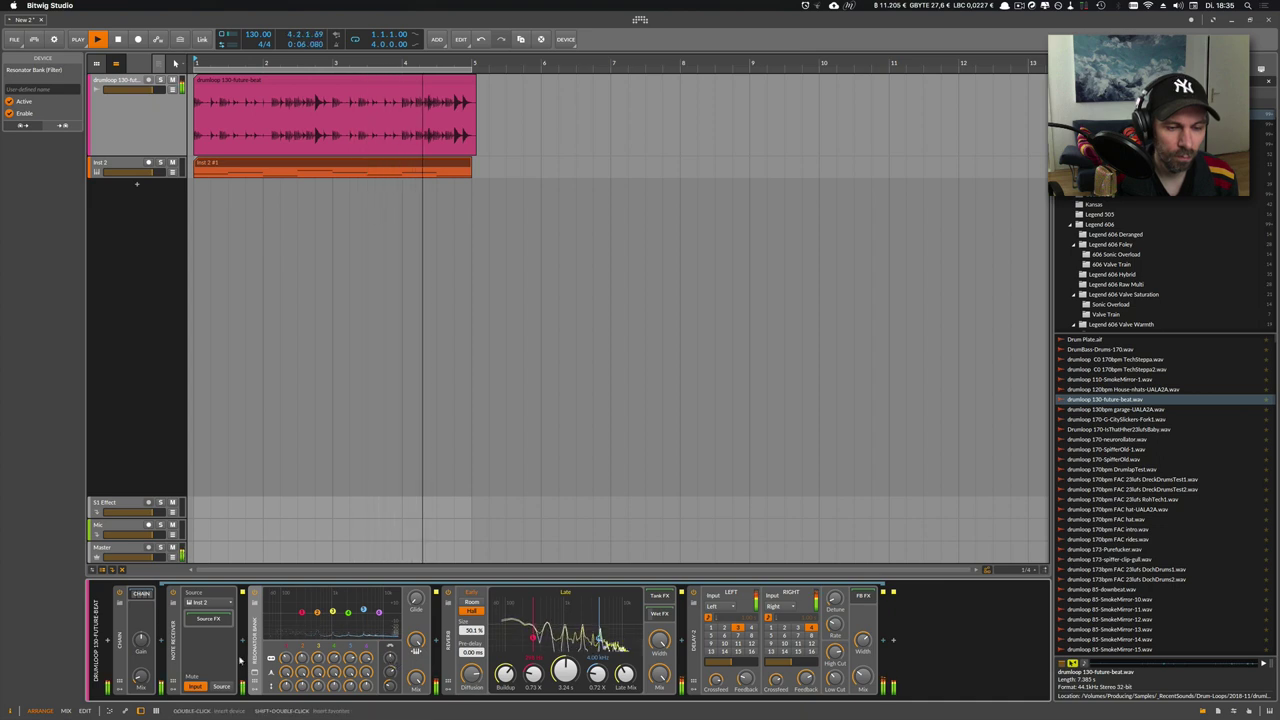
# Stop playback and delete both the drum loop track and the Inst 2 track
pyautogui.press('space')
pyautogui.click(120, 167)
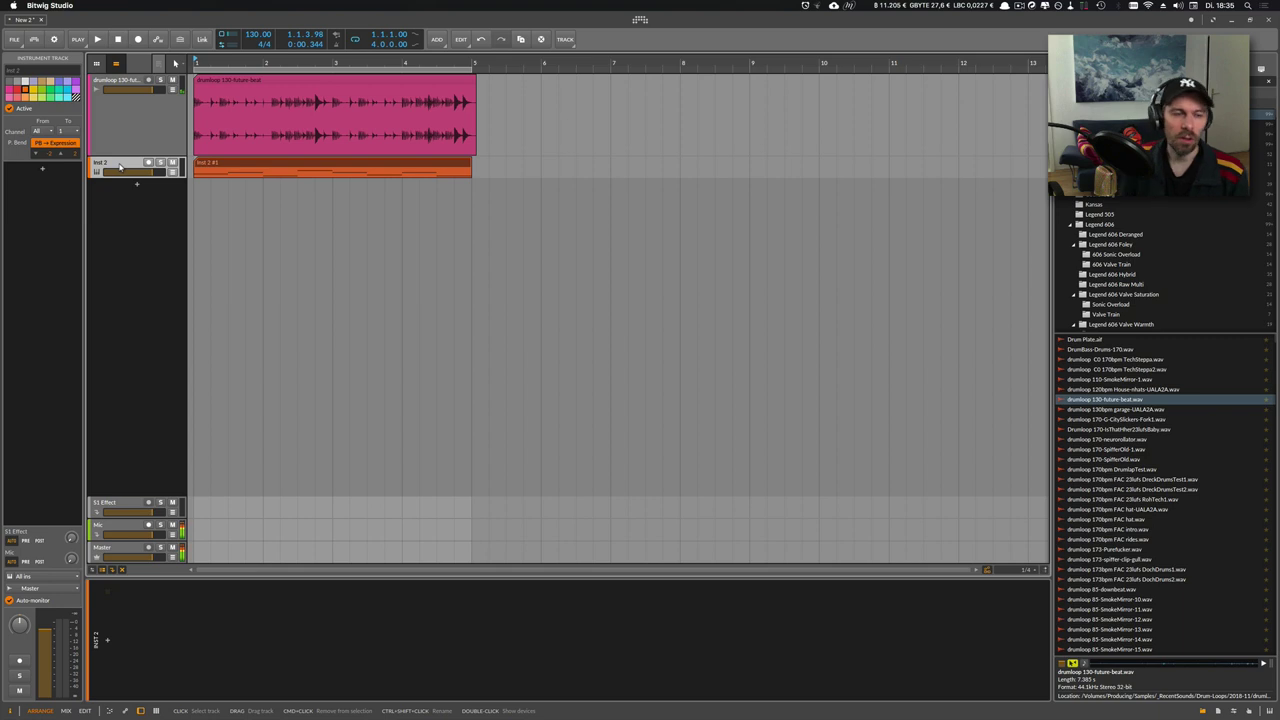
pyautogui.click(129, 151)
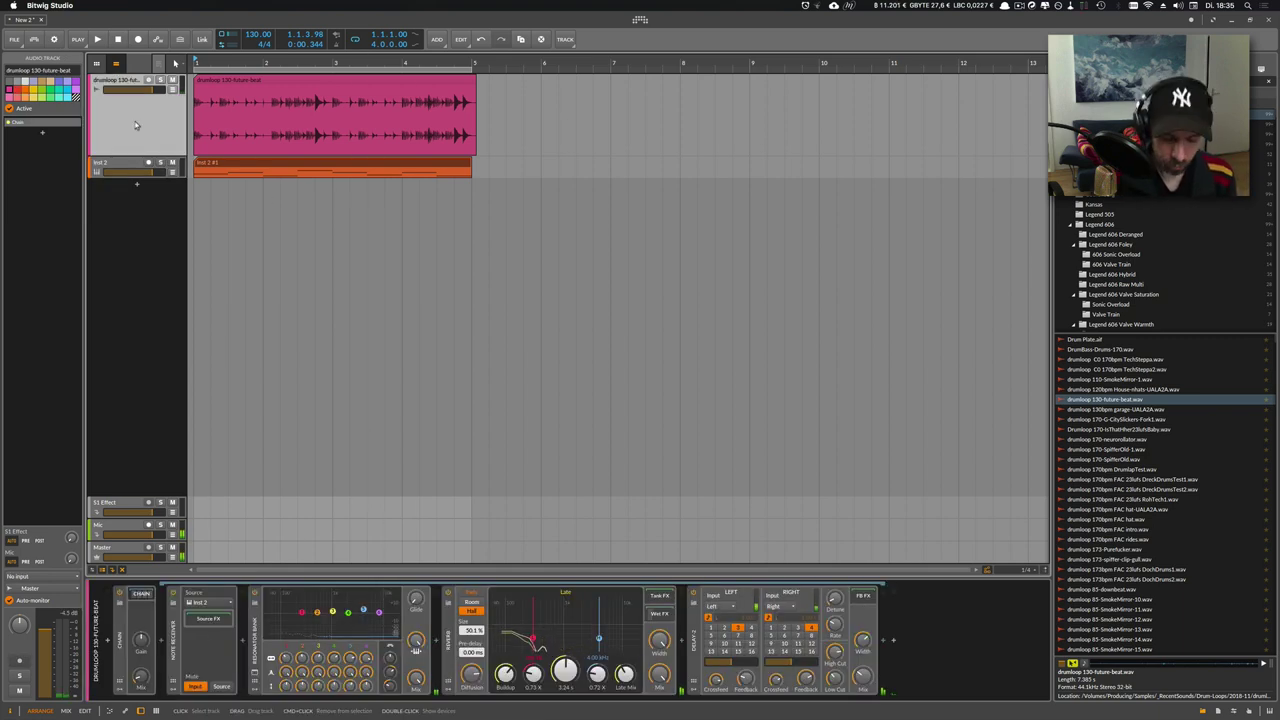
pyautogui.press('Delete')
pyautogui.press('Delete')
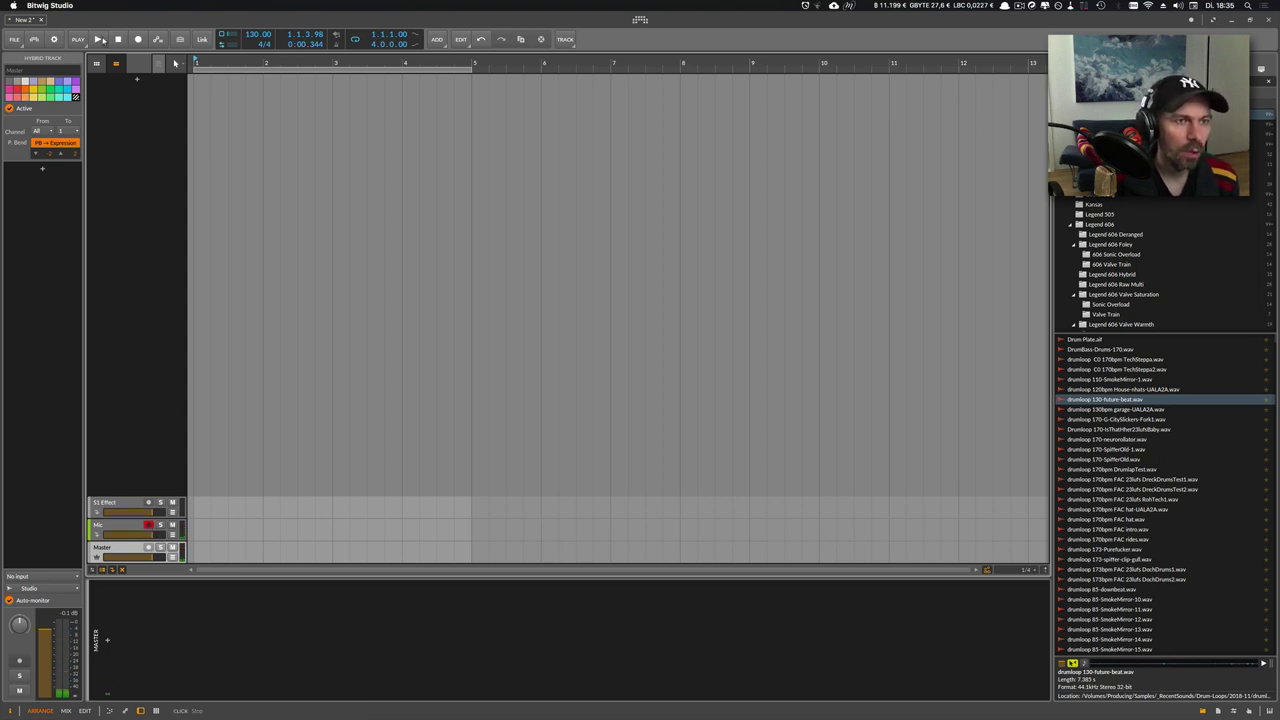
# Record a voice clip on the Mic effect track and move it into the empty arranger area as a new audio track
pyautogui.click(102, 40)
pyautogui.click(139, 40)
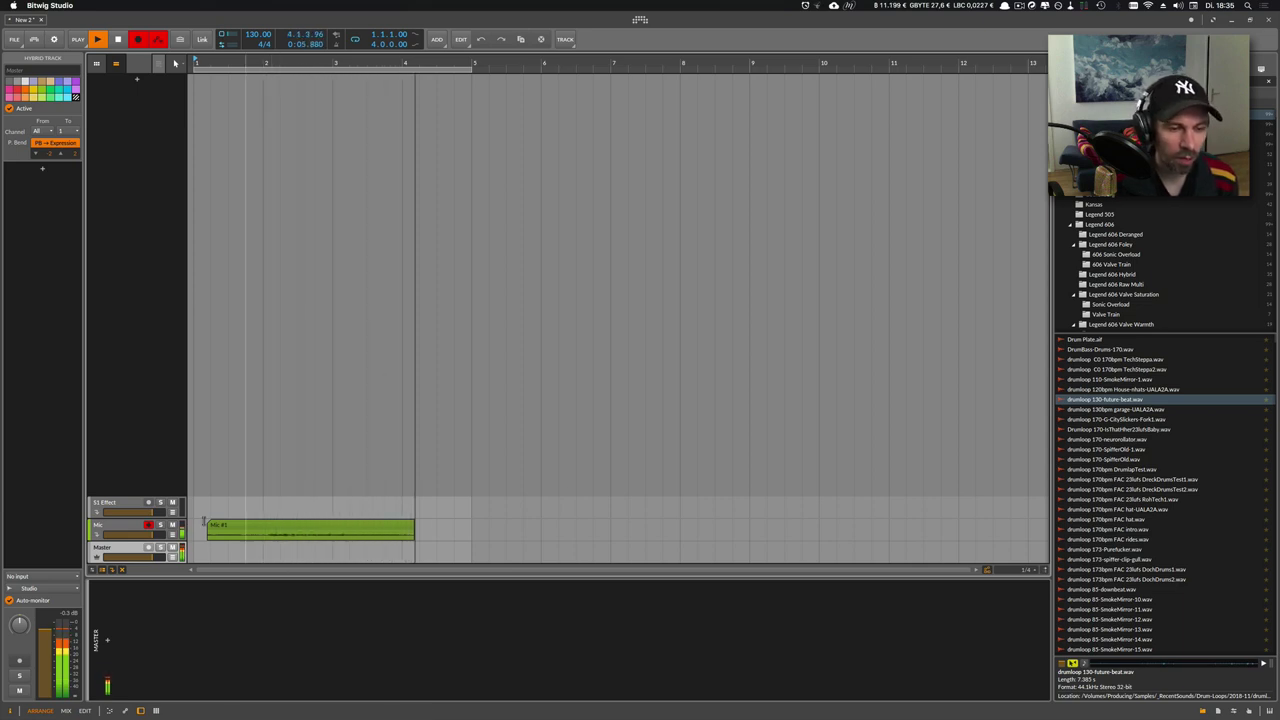
pyautogui.press('space')
pyautogui.moveTo(234, 529); pyautogui.dragTo(221, 140)
# Audition the Mic clip from bar 2, cut off its beginning and trim it to two bars starting at bar 1
pyautogui.moveTo(230, 66); pyautogui.dragTo(232, 54)
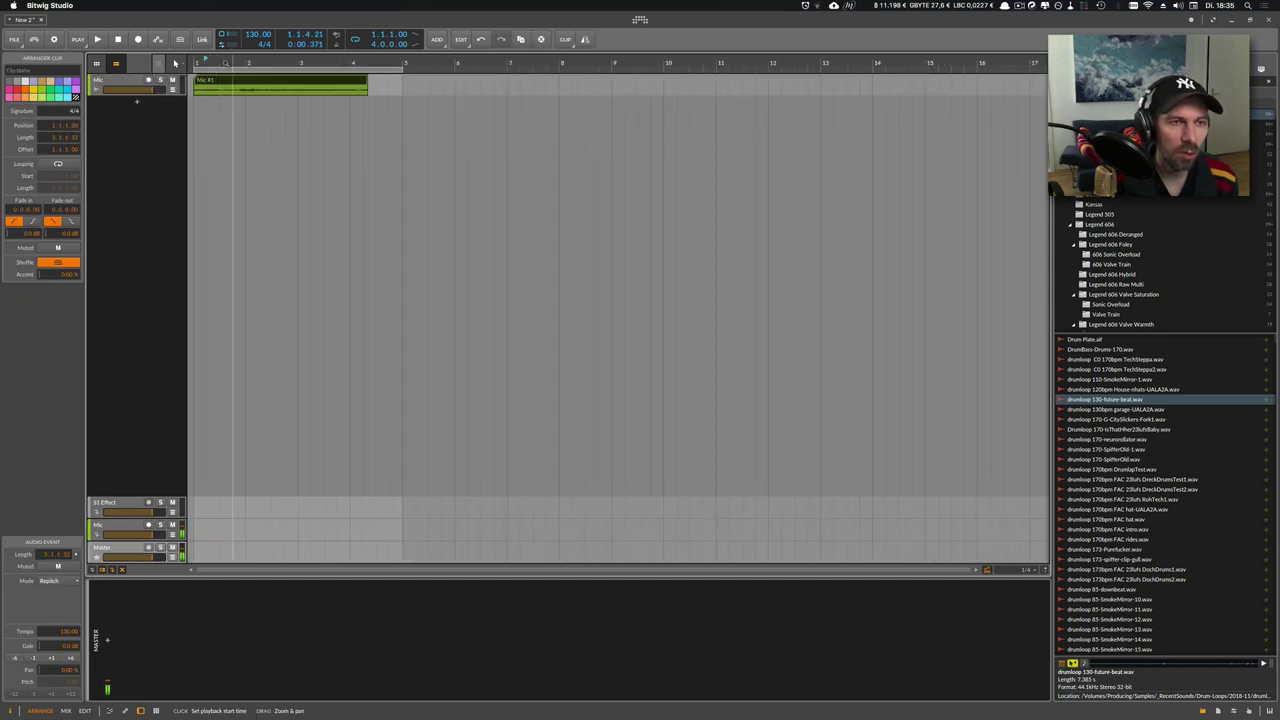
pyautogui.click(241, 66)
pyautogui.press('space')
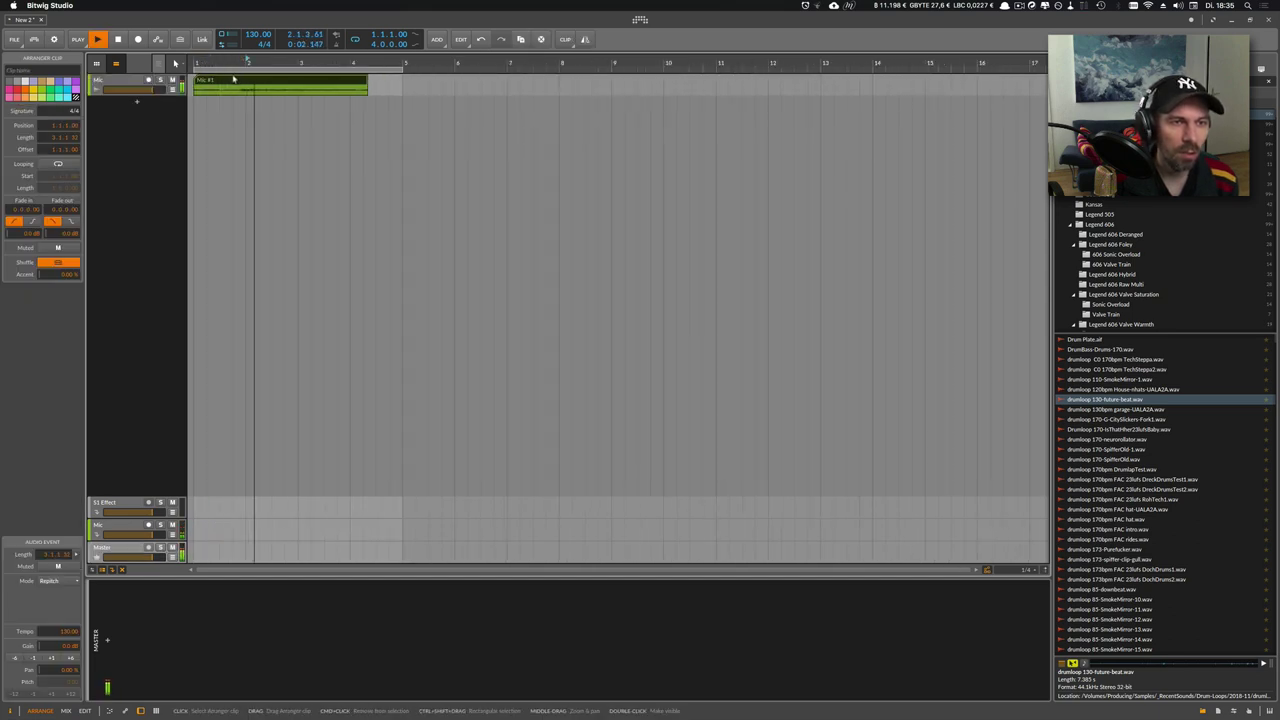
pyautogui.moveTo(195, 81)
pyautogui.mouseDown()
pyautogui.moveTo(246, 82)
pyautogui.moveTo(210, 83)
pyautogui.mouseUp()
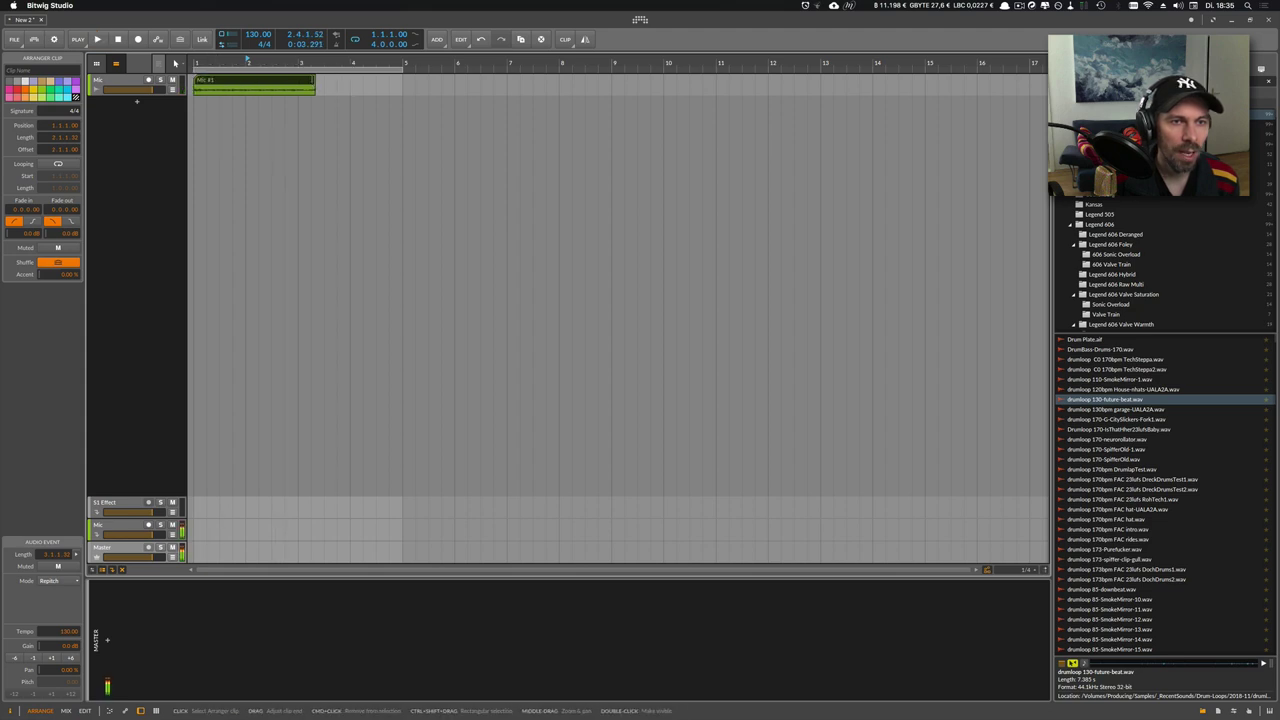
pyautogui.moveTo(313, 86); pyautogui.dragTo(297, 86)
# Insert a Resonator Bank on the new Mic track and shorten the loop region to the clip's two bars
pyautogui.click(123, 83)
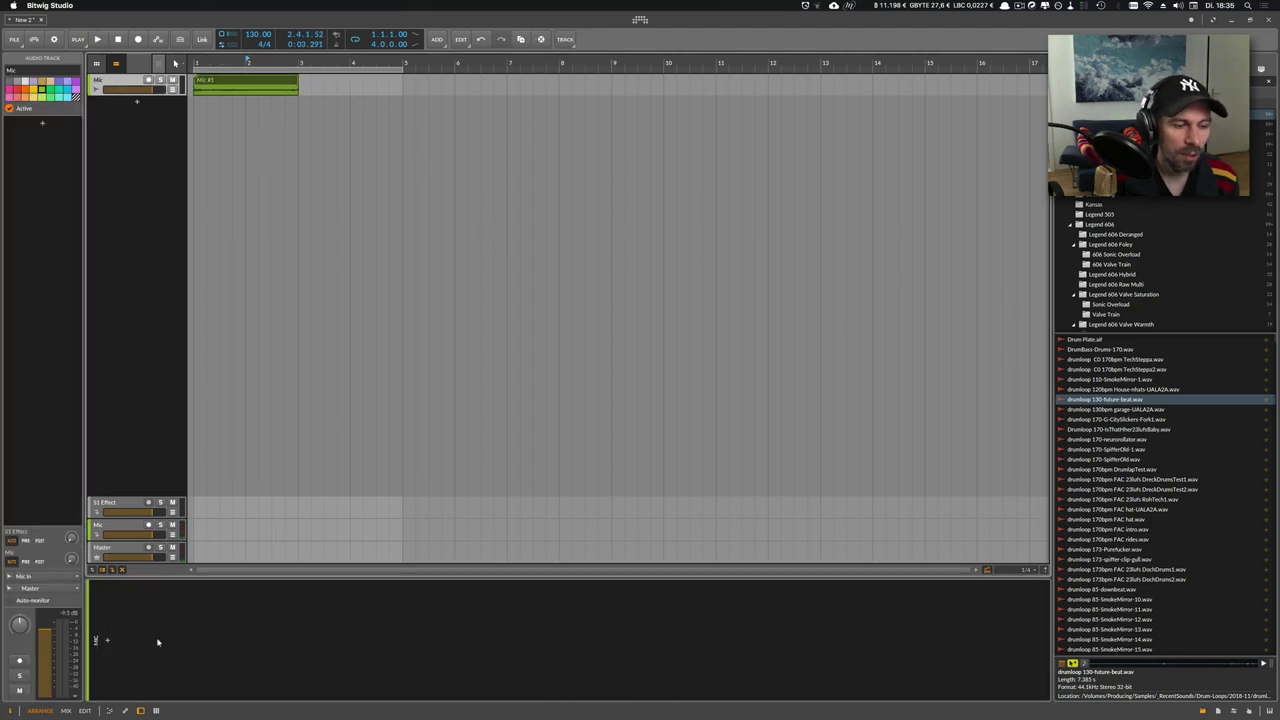
pyautogui.doubleClick(110, 644)
pyautogui.write('reso')
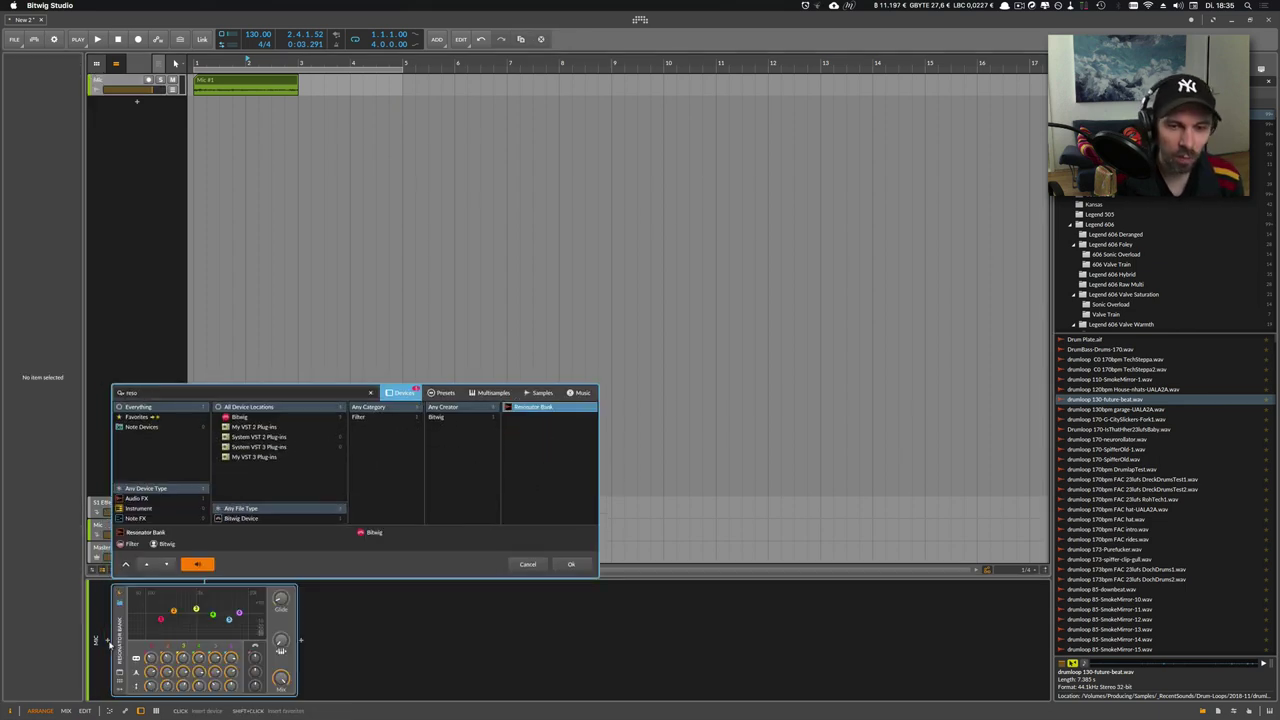
pyautogui.press('Return')
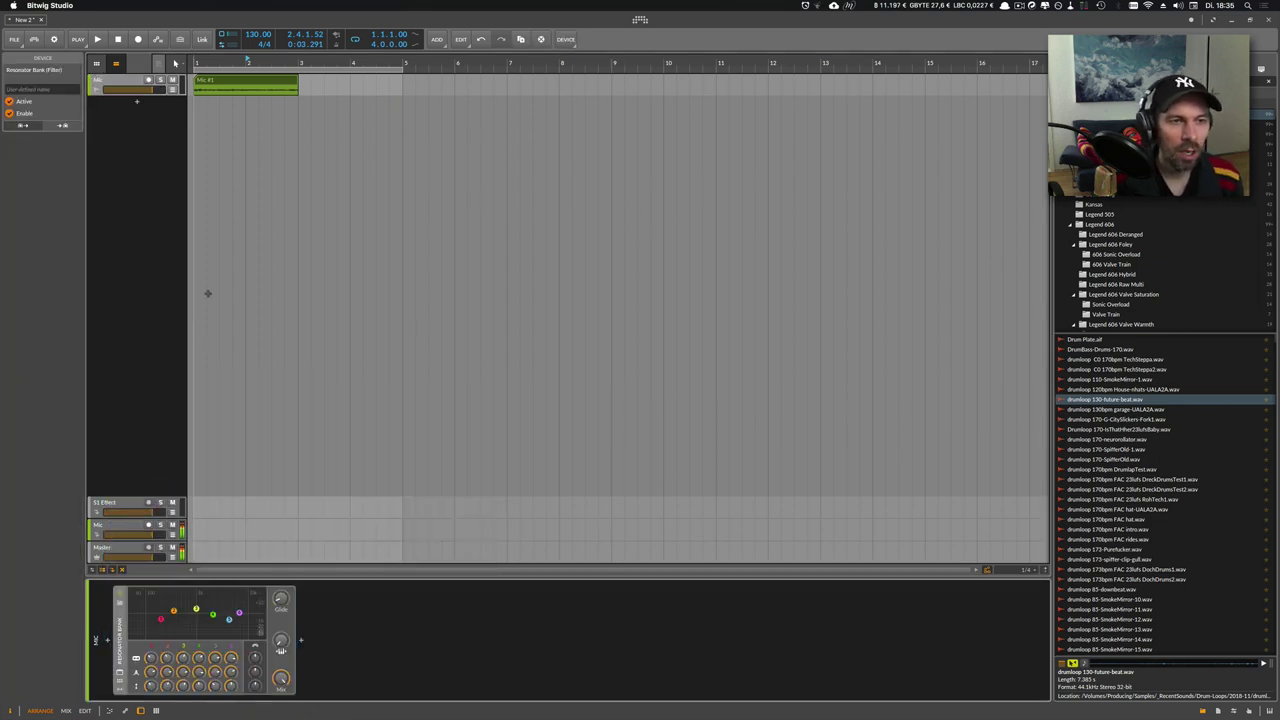
pyautogui.click(214, 86)
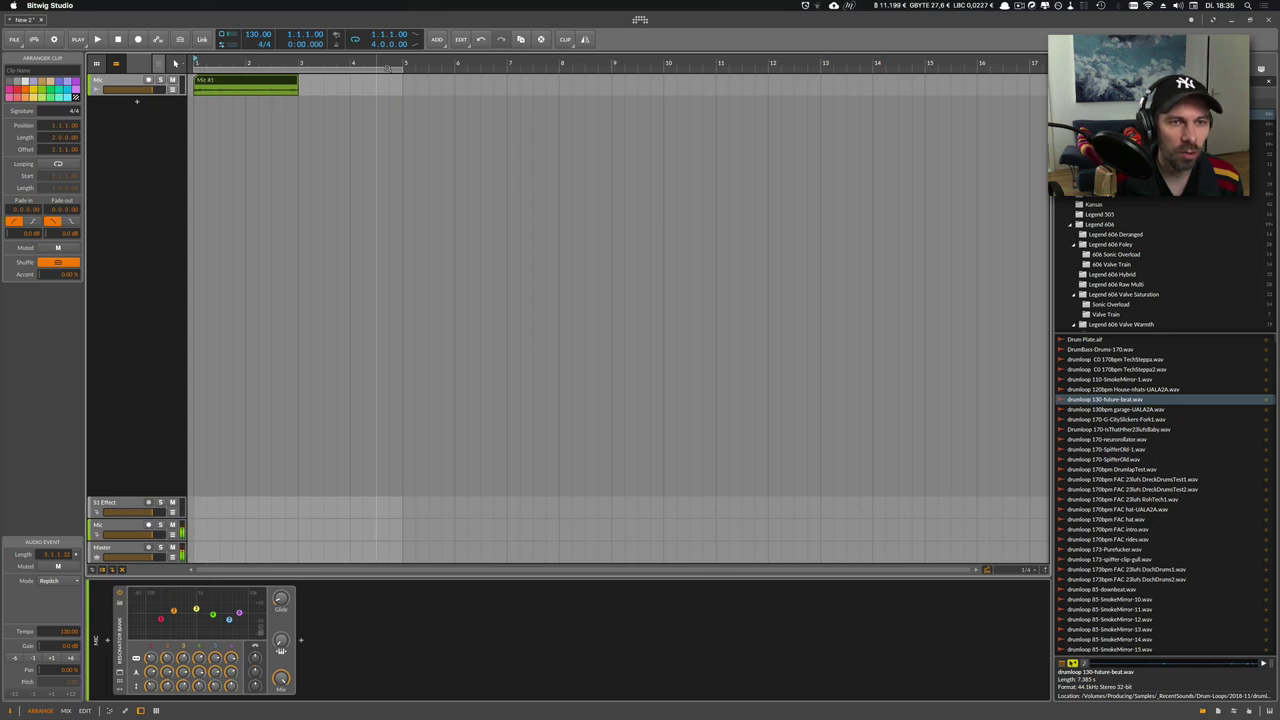
pyautogui.moveTo(404, 67); pyautogui.dragTo(300, 70)
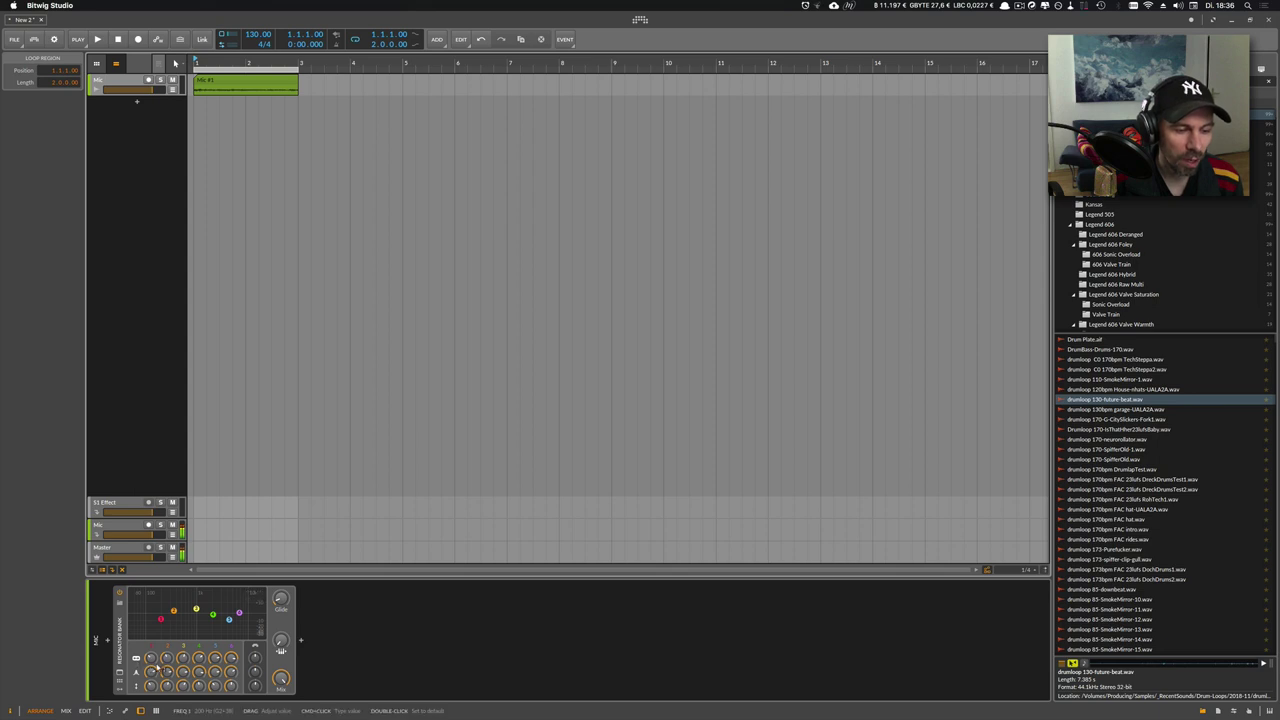
# Tune the Resonator Bank's first resonance by note name and turn the gains of the other five resonances fully down
pyautogui.click(121, 626)
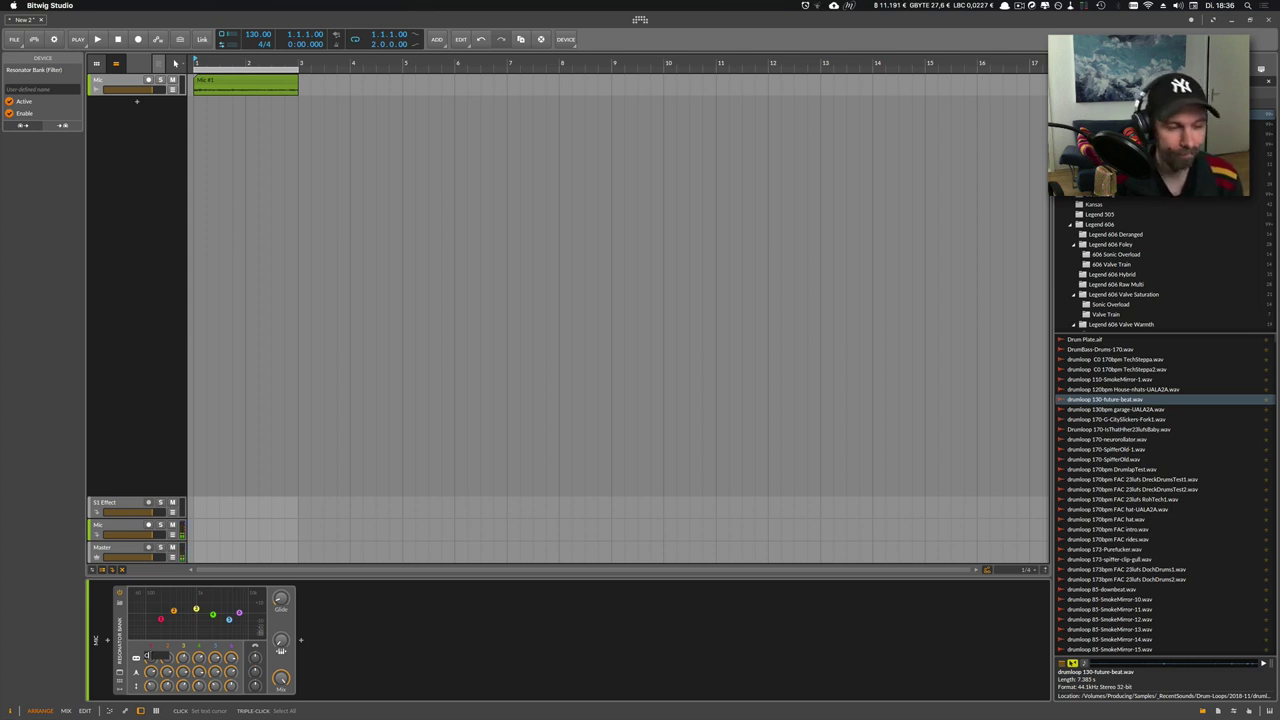
pyautogui.press('Return')
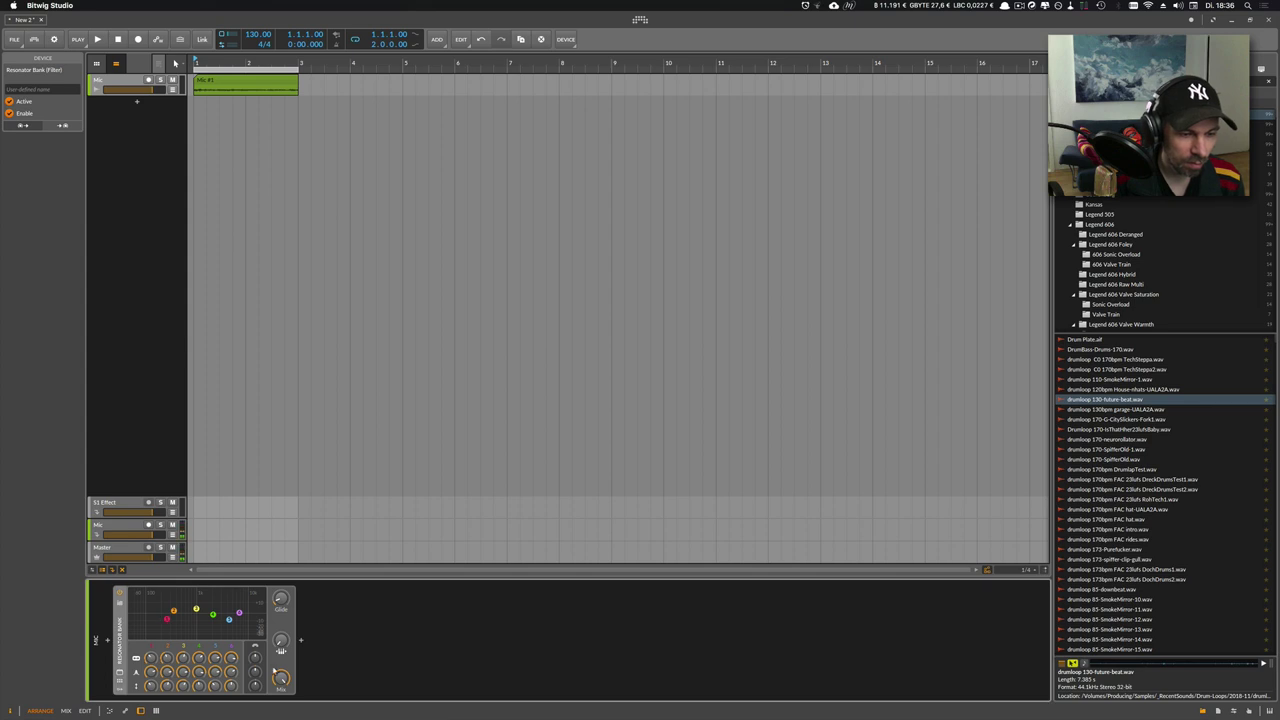
pyautogui.moveTo(231, 674); pyautogui.dragTo(232, 678)
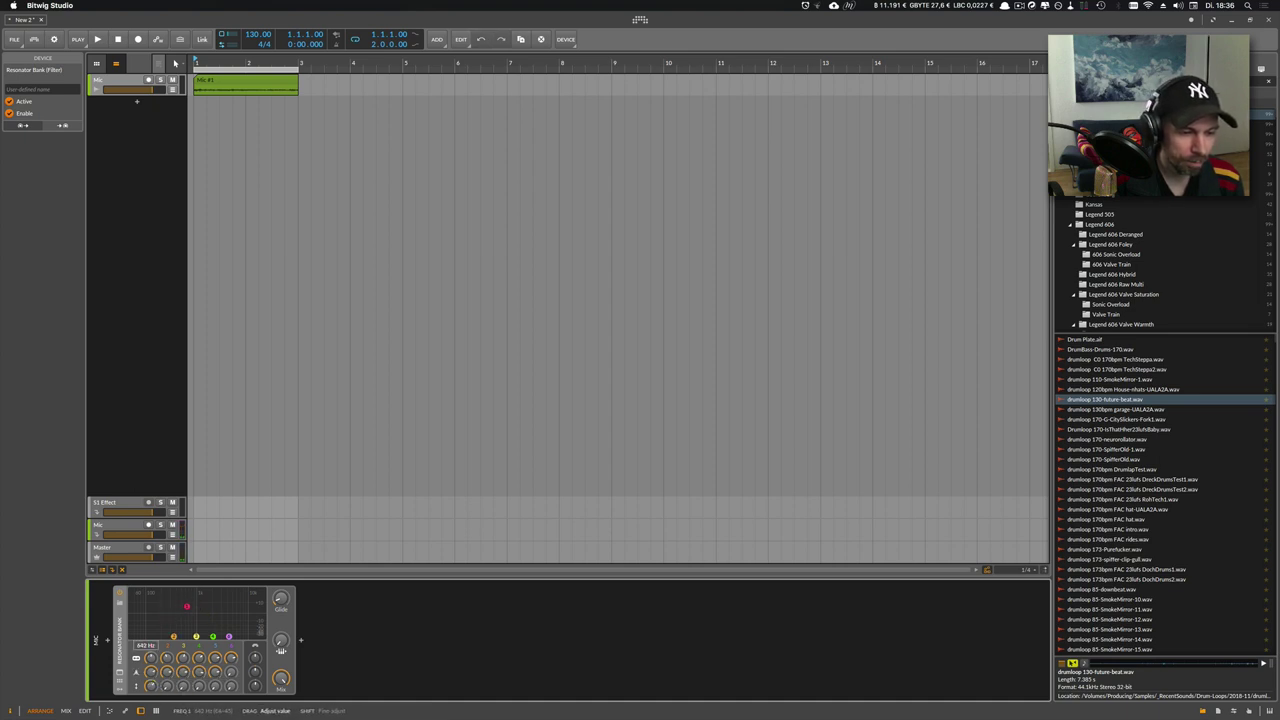
pyautogui.doubleClick(151, 658)
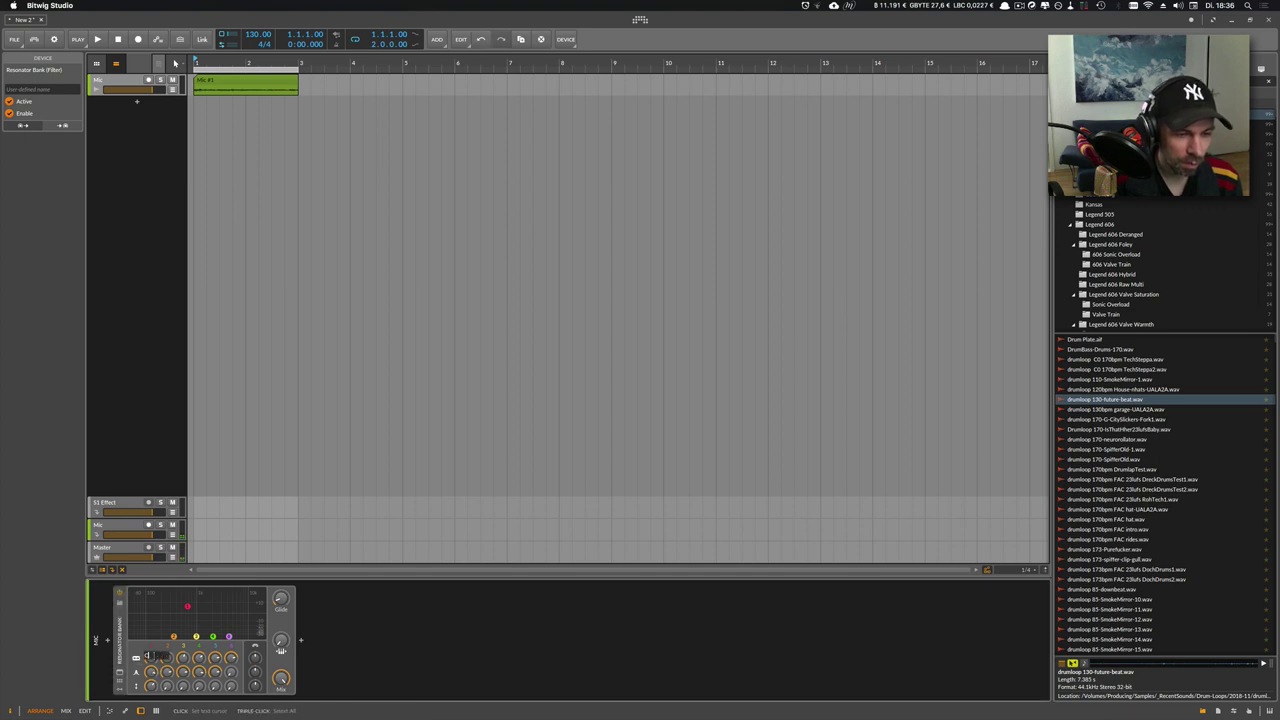
pyautogui.press('Return')
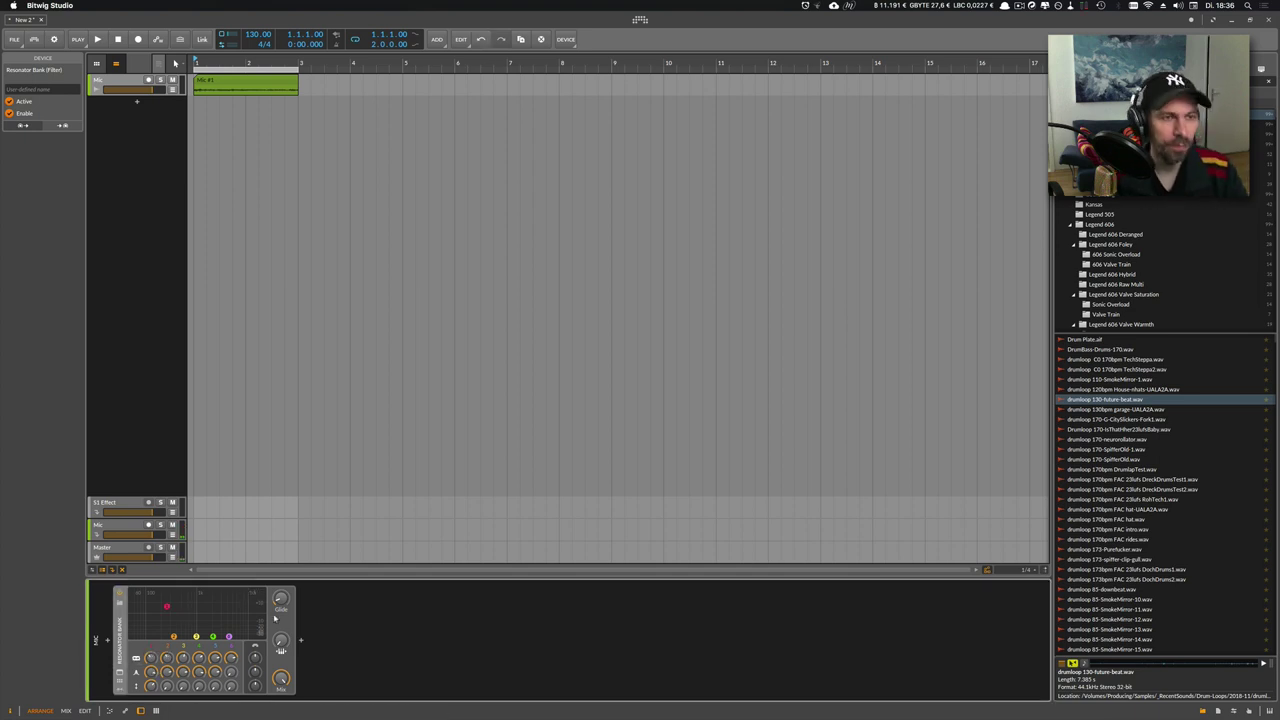
# Play the Mic clip through the single resonance while adjusting the Resonator Bank's gain, and stop playback
pyautogui.press('space')
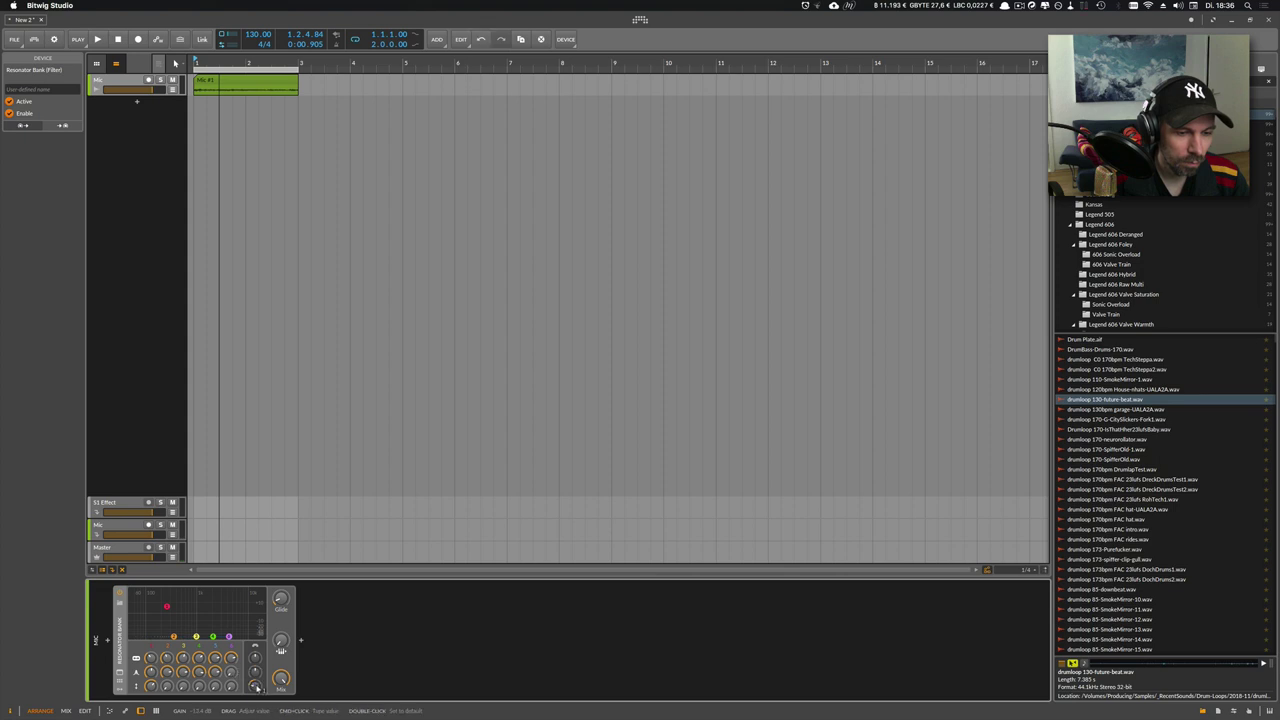
pyautogui.press('space')
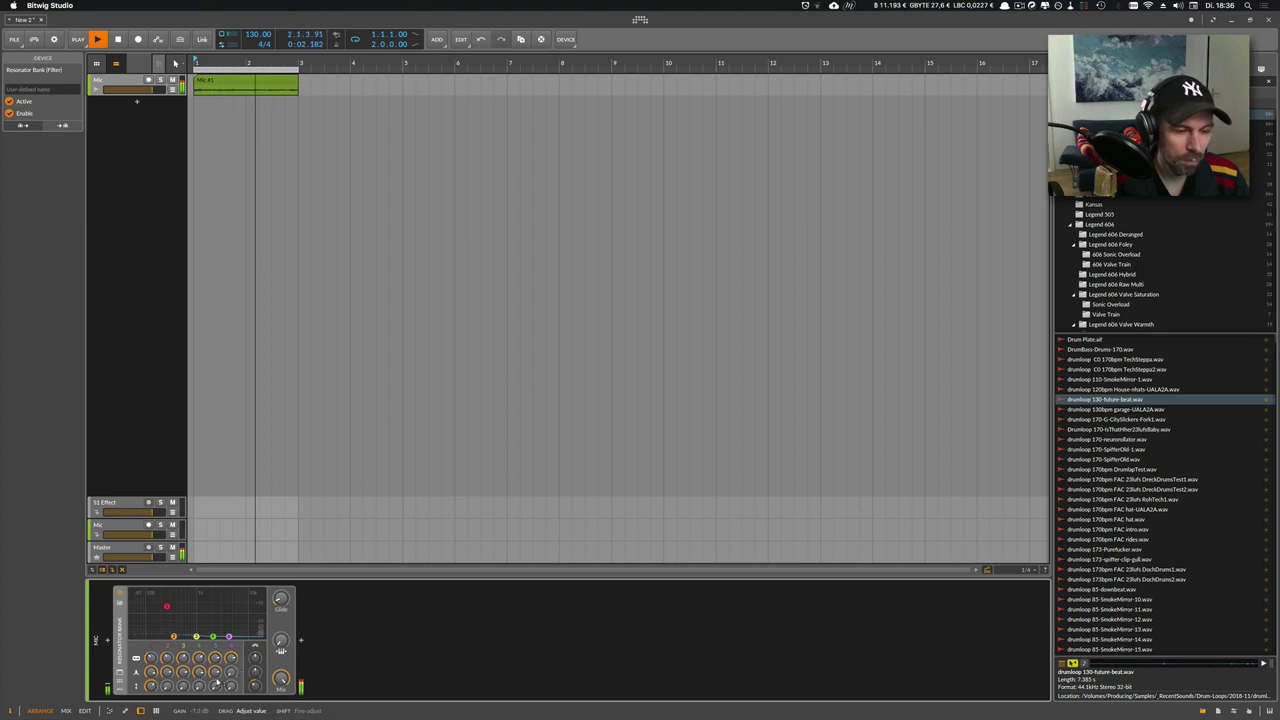
pyautogui.press('space')
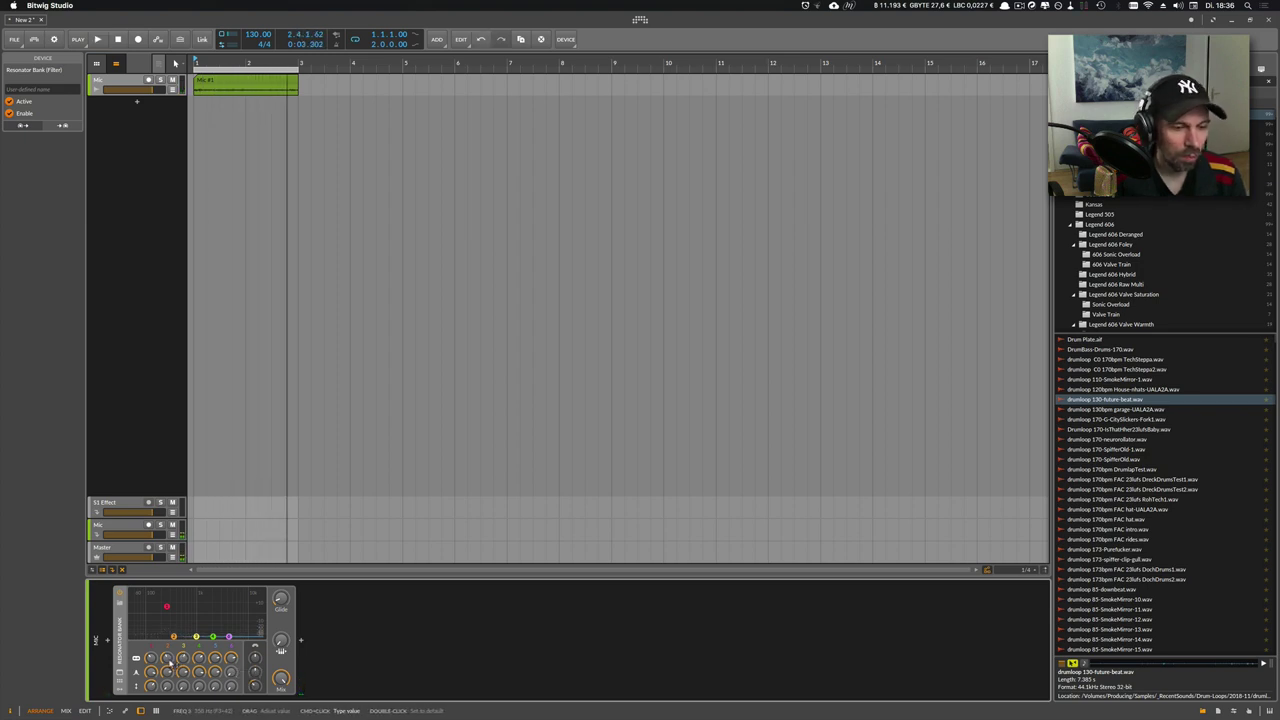
# Set the second resonance's frequency by note name in octave 4 and play the Mic clip
pyautogui.keyDown('super'); pyautogui.click(168, 656); pyautogui.keyUp('super')
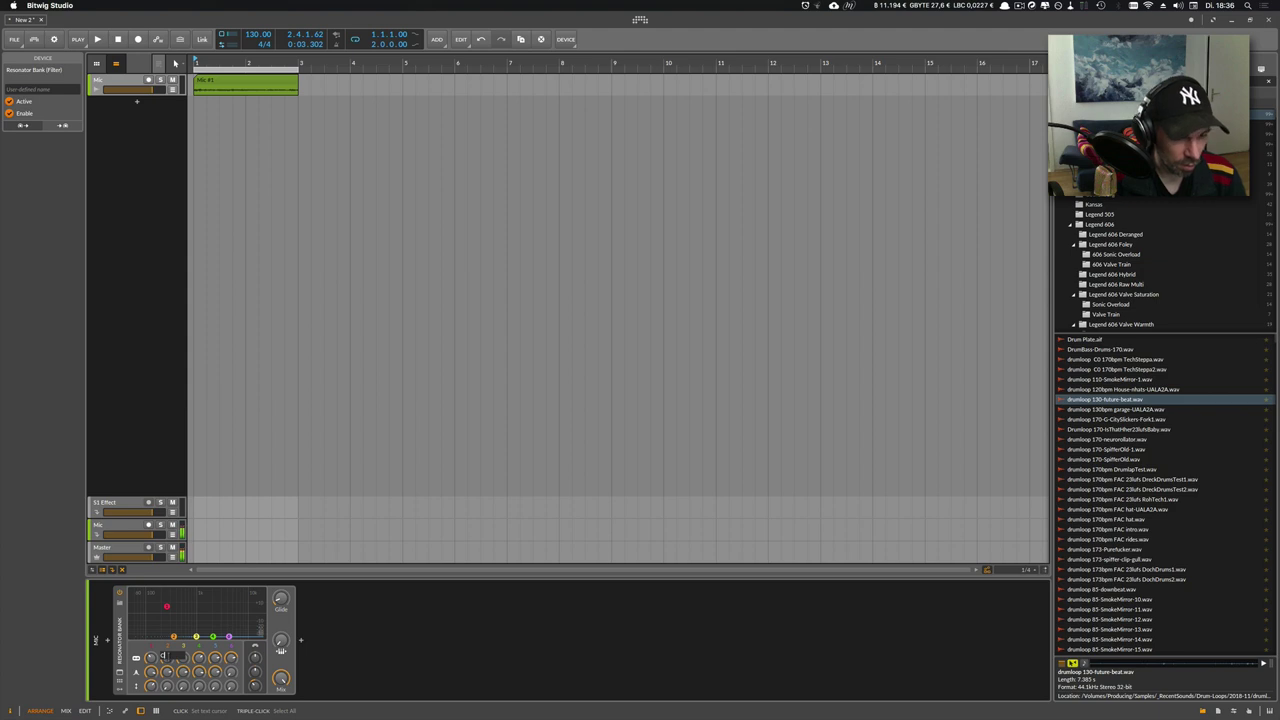
pyautogui.write('4')
pyautogui.press('Return')
pyautogui.press('space')
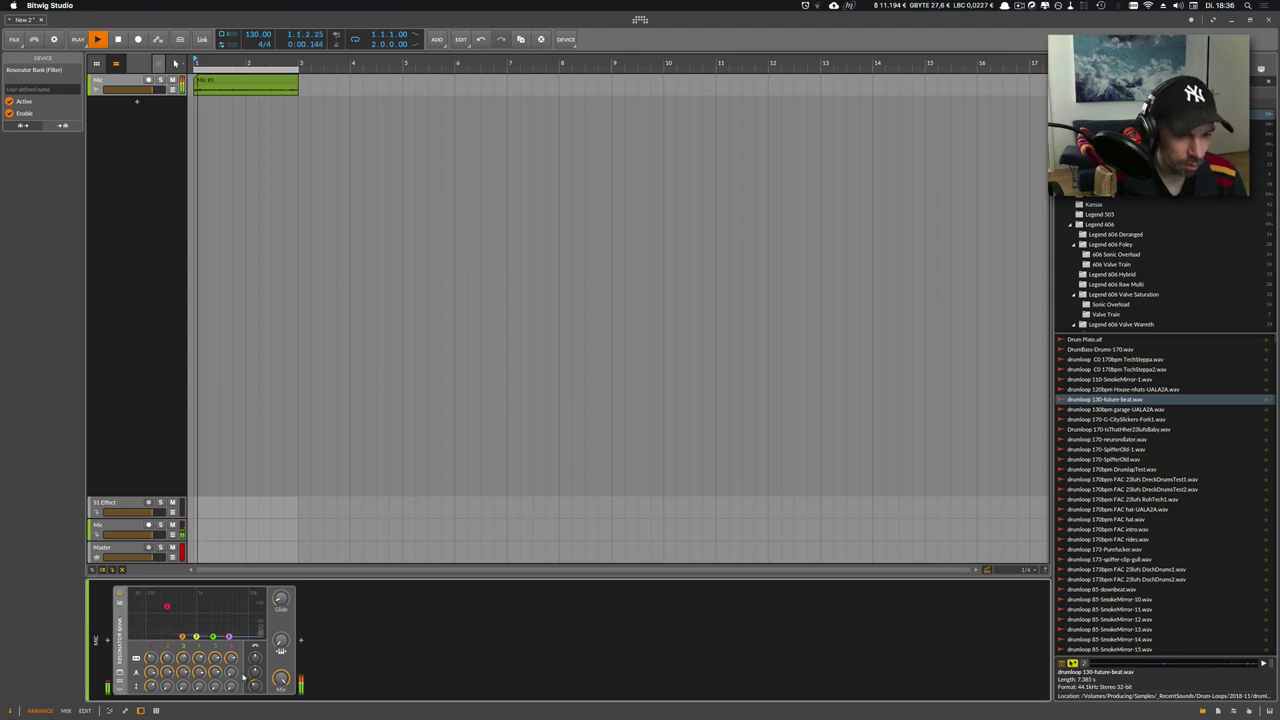
# Balance the first two resonances' gains and raise the first resonance's Q to about 243 while the Mic clip plays
pyautogui.press('space')
pyautogui.moveTo(168, 687)
pyautogui.mouseDown()
pyautogui.moveTo(168, 650)
pyautogui.moveTo(168, 703)
pyautogui.mouseUp()
pyautogui.press('space')
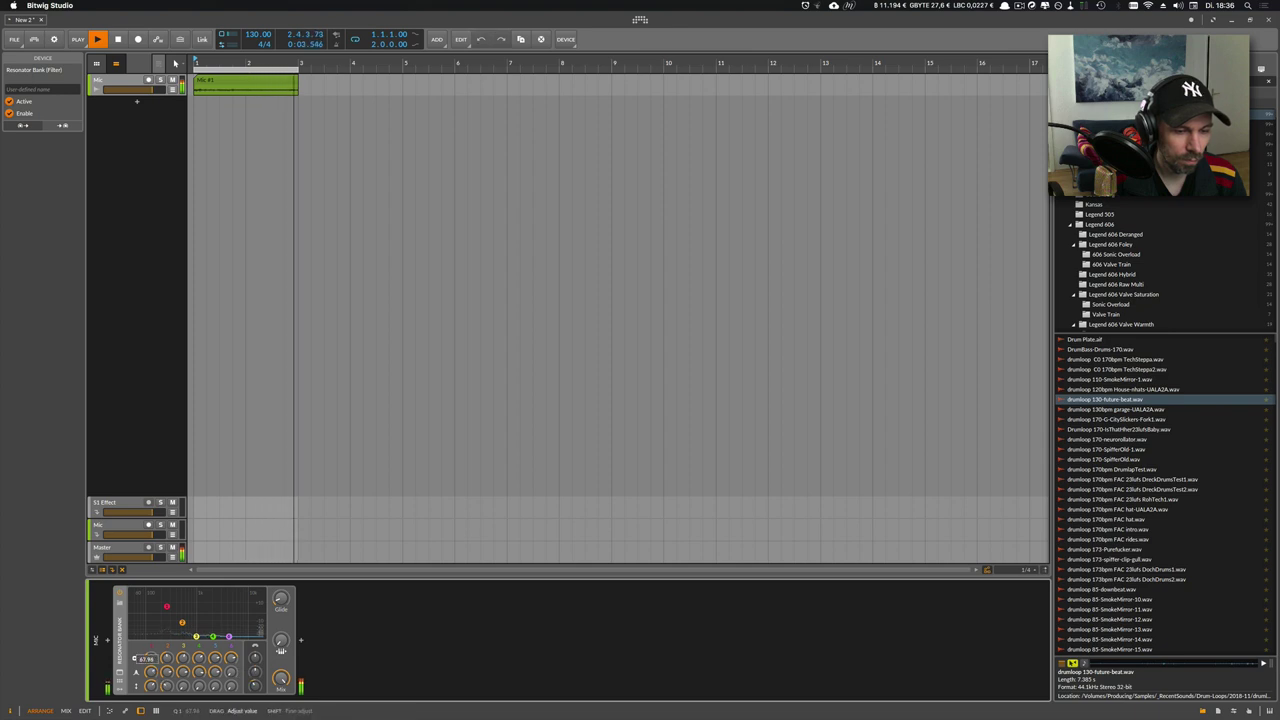
pyautogui.moveTo(151, 686); pyautogui.dragTo(153, 686)
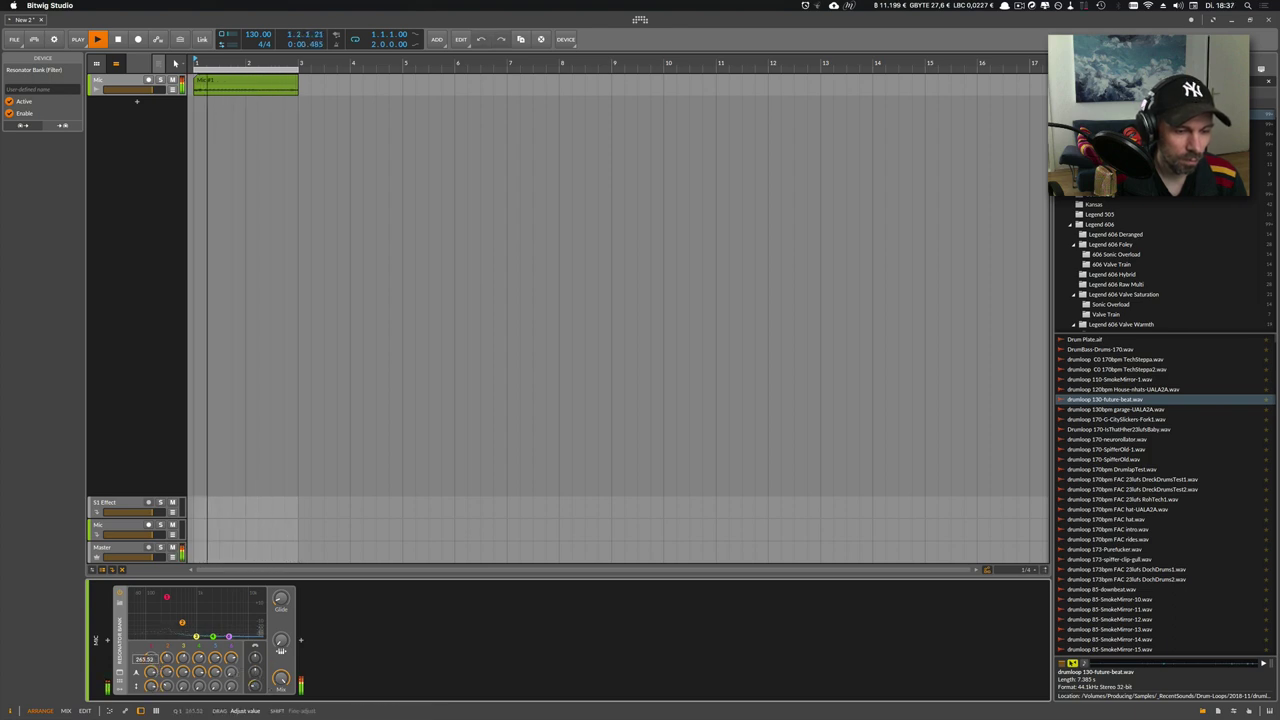
pyautogui.moveTo(231, 687); pyautogui.dragTo(231, 686)
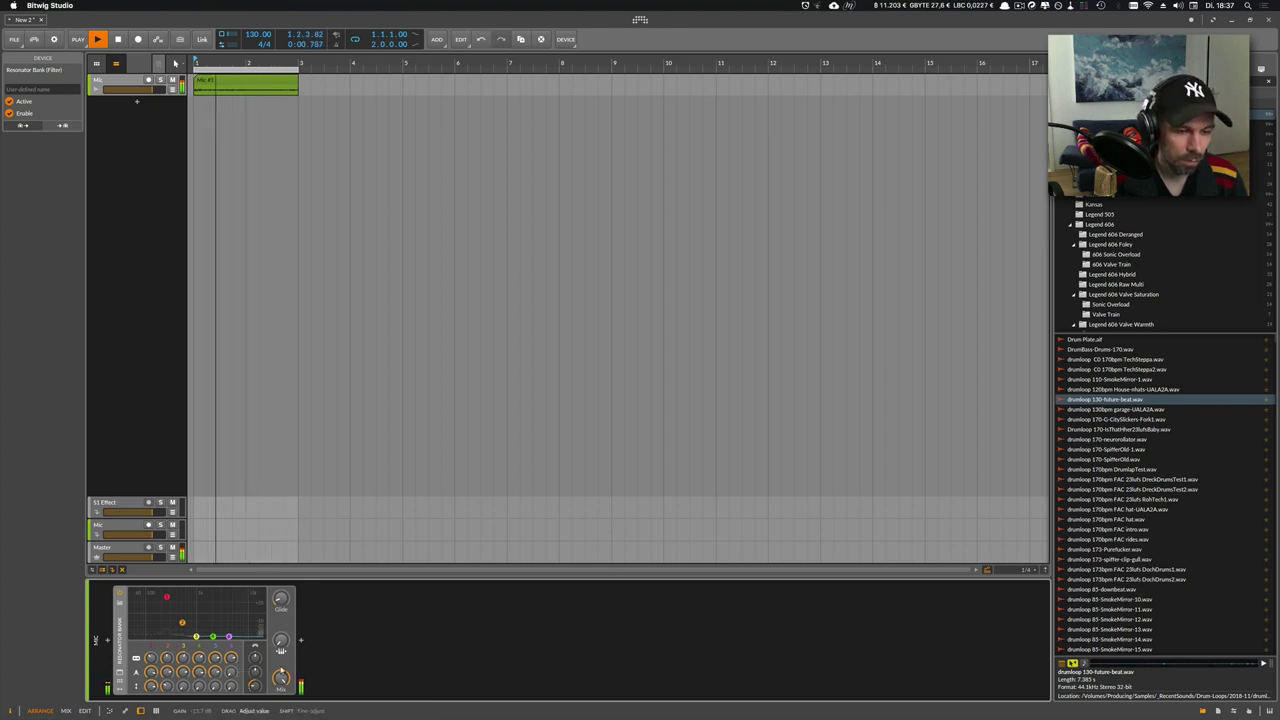
# Stop playback and insert a Reverb after the Resonator Bank on the Mic track
pyautogui.press('space')
pyautogui.click(300, 641)
pyautogui.write('rever')
pyautogui.press('Return')
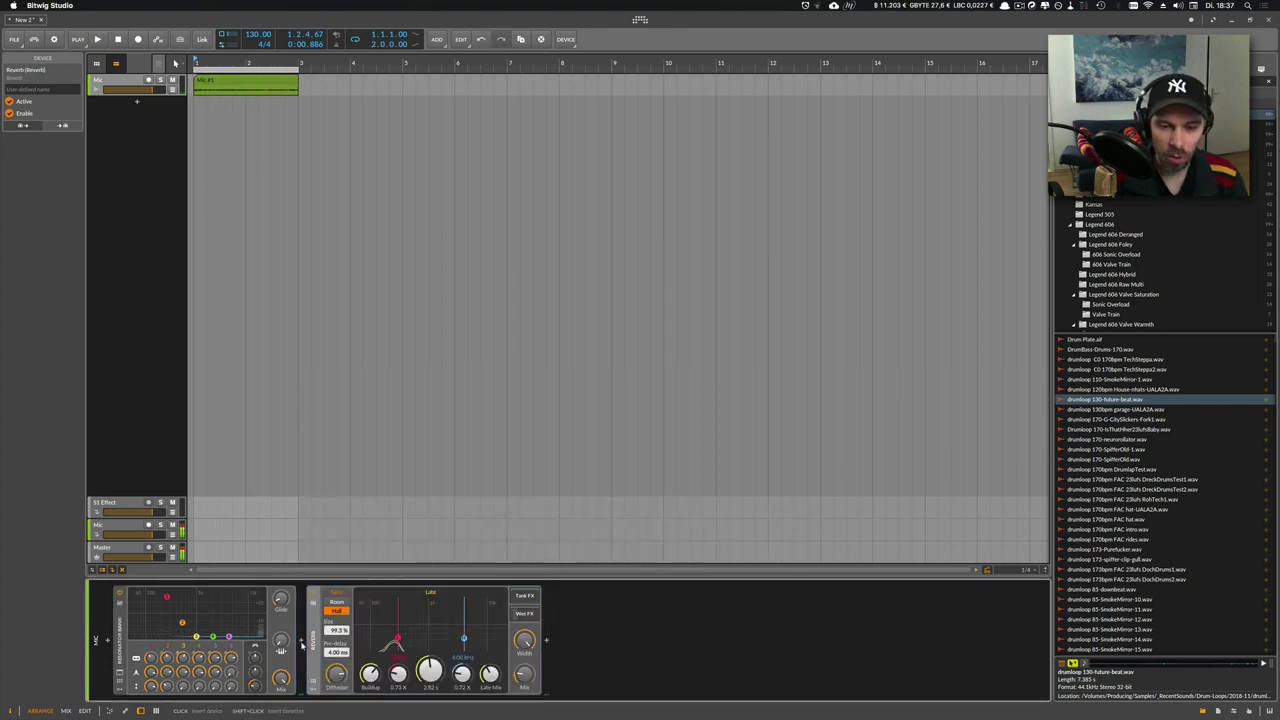
# While the clip plays, set the Reverb's room size to 200% and decay to about 6.17 s, raise its mix, and stop playback
pyautogui.press('space')
pyautogui.moveTo(337, 631); pyautogui.dragTo(337, 560)
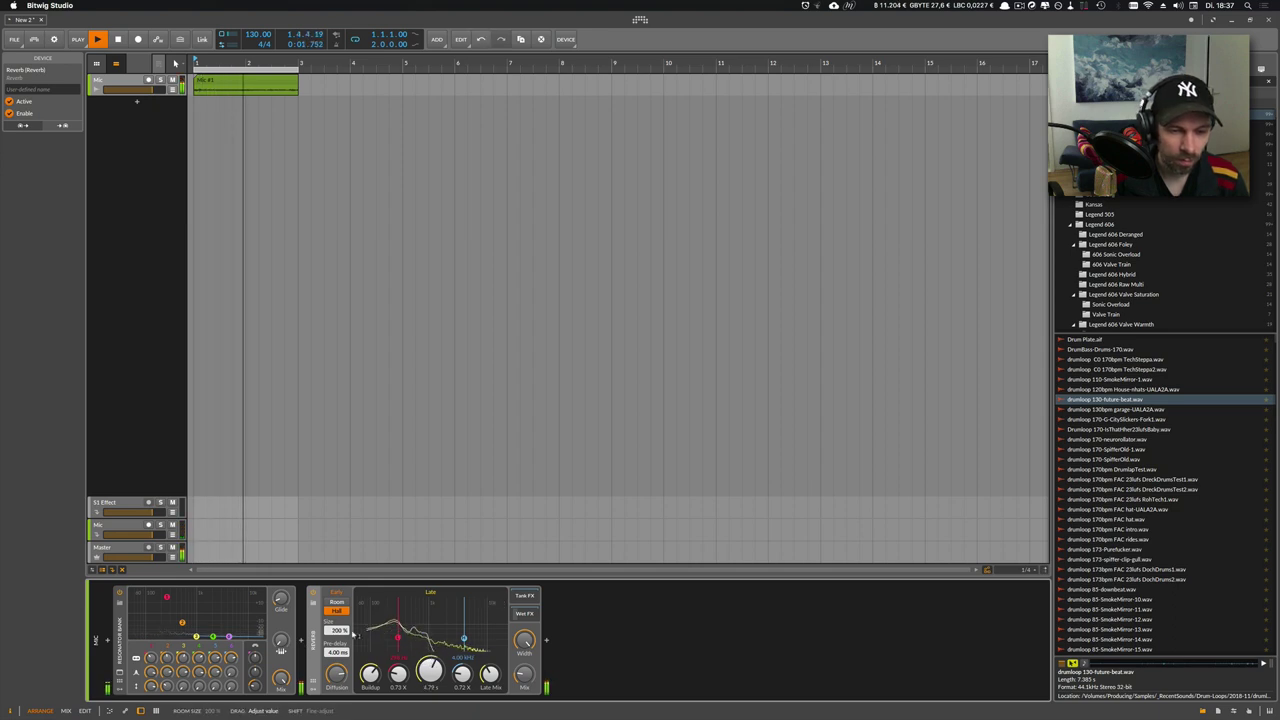
pyautogui.moveTo(430, 671); pyautogui.dragTo(430, 655)
pyautogui.moveTo(524, 675); pyautogui.dragTo(524, 600)
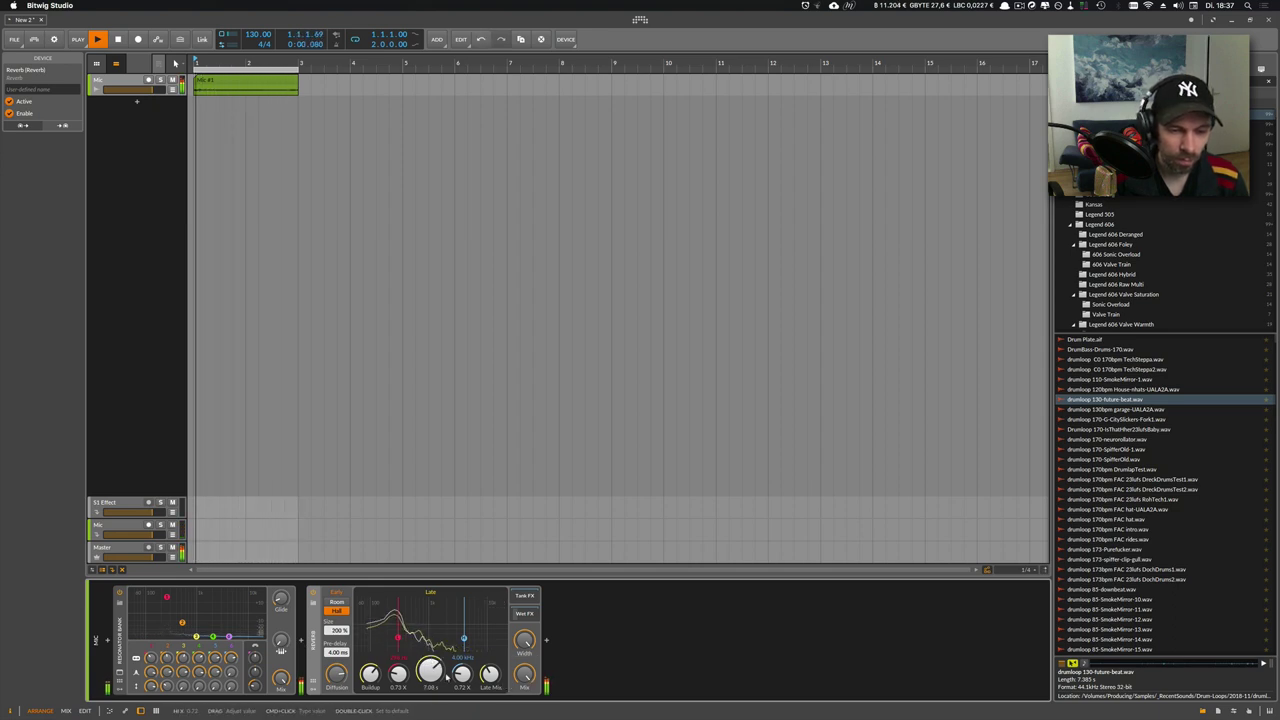
pyautogui.moveTo(430, 671); pyautogui.dragTo(430, 679)
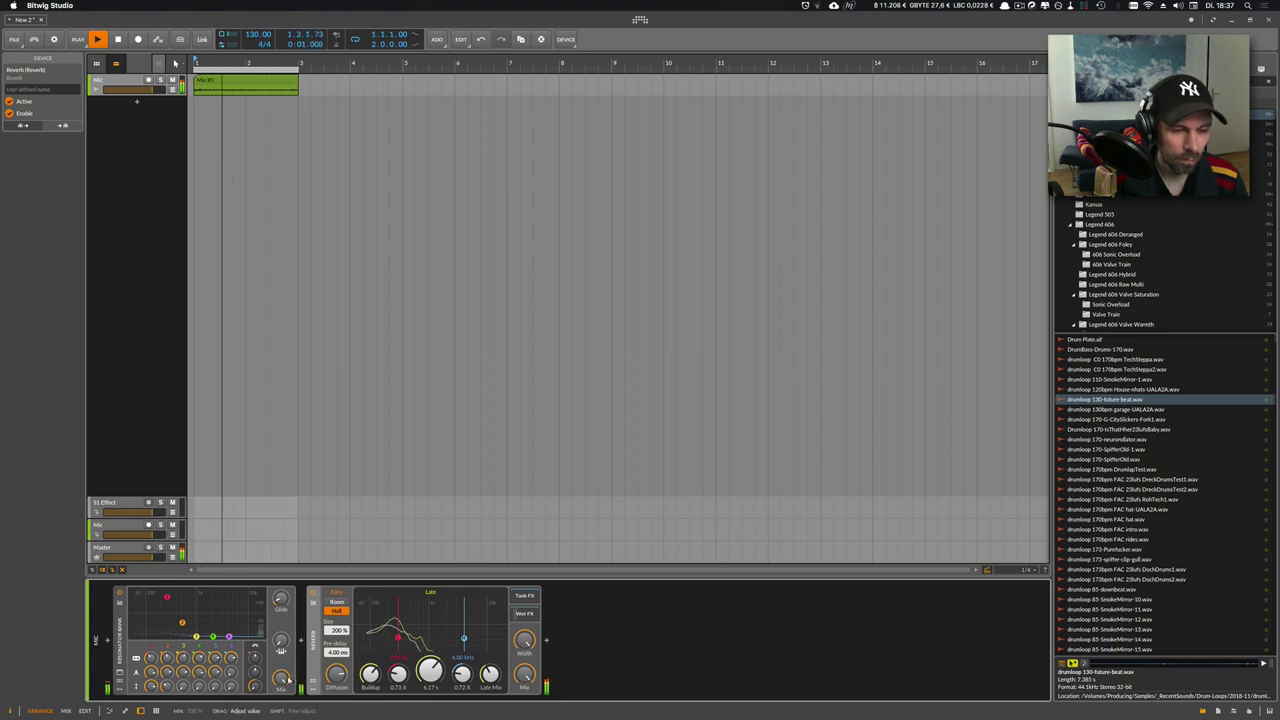
pyautogui.press('space')
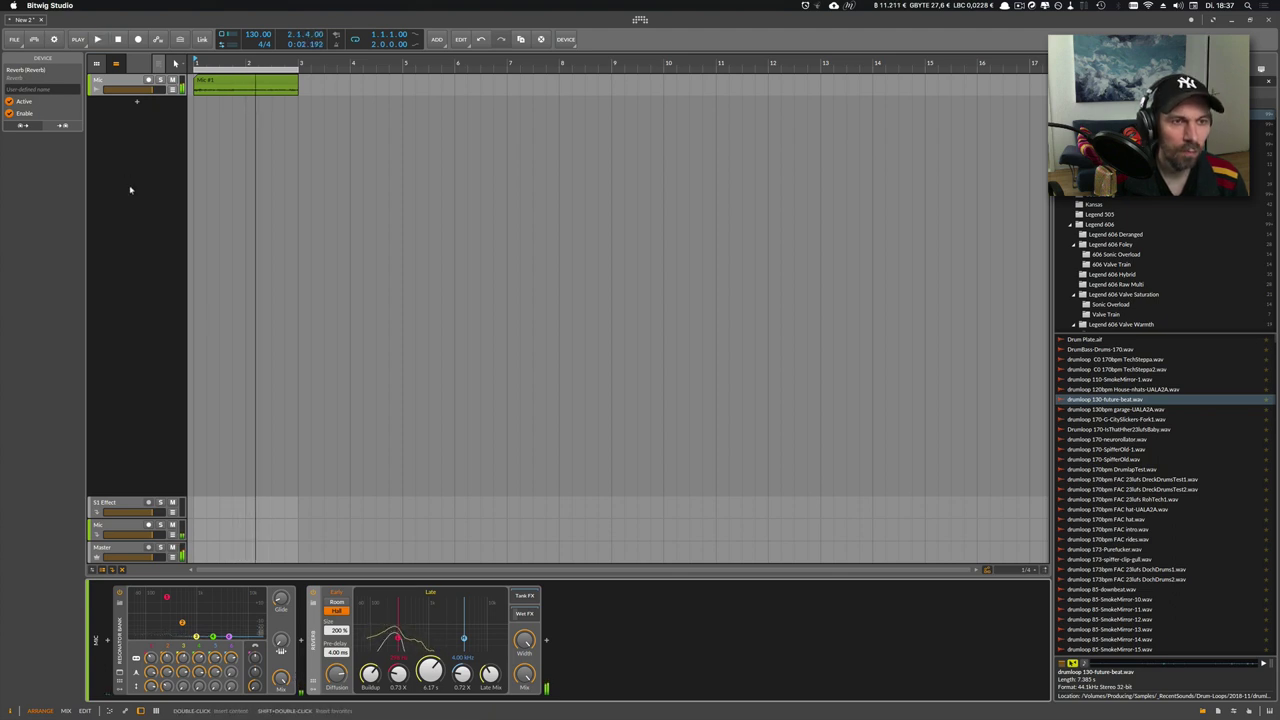
# Bounce the first four bars of the Mic track to a new audio track, using the Post-Fader source at 32-bit floating point
pyautogui.scroll(-3, 240, 79)
pyautogui.click(240, 79)
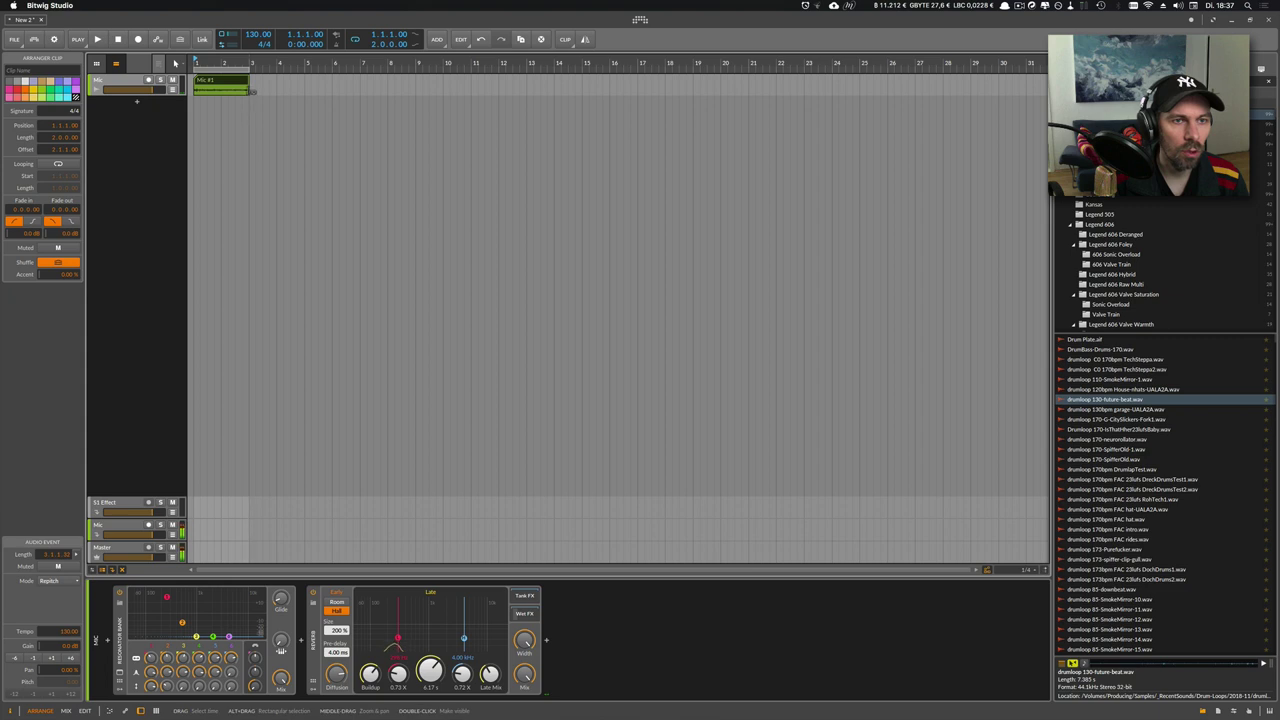
pyautogui.moveTo(250, 68); pyautogui.dragTo(195, 84)
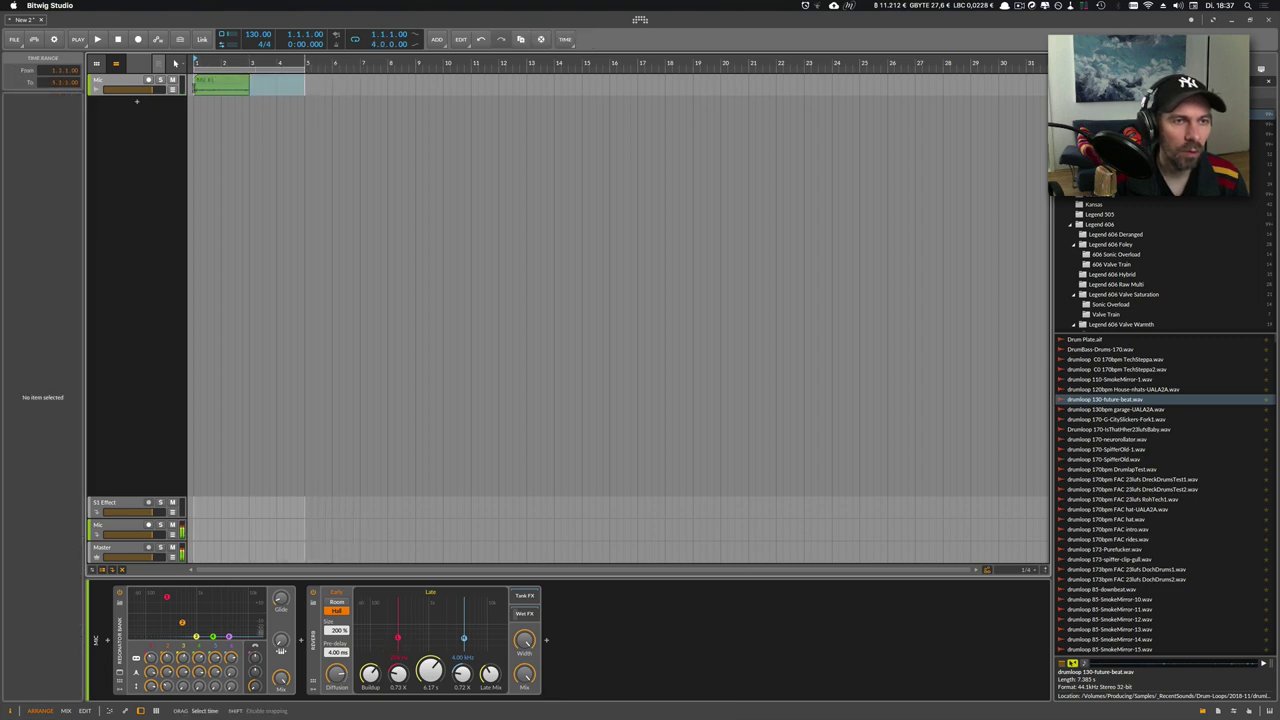
pyautogui.rightClick(210, 84)
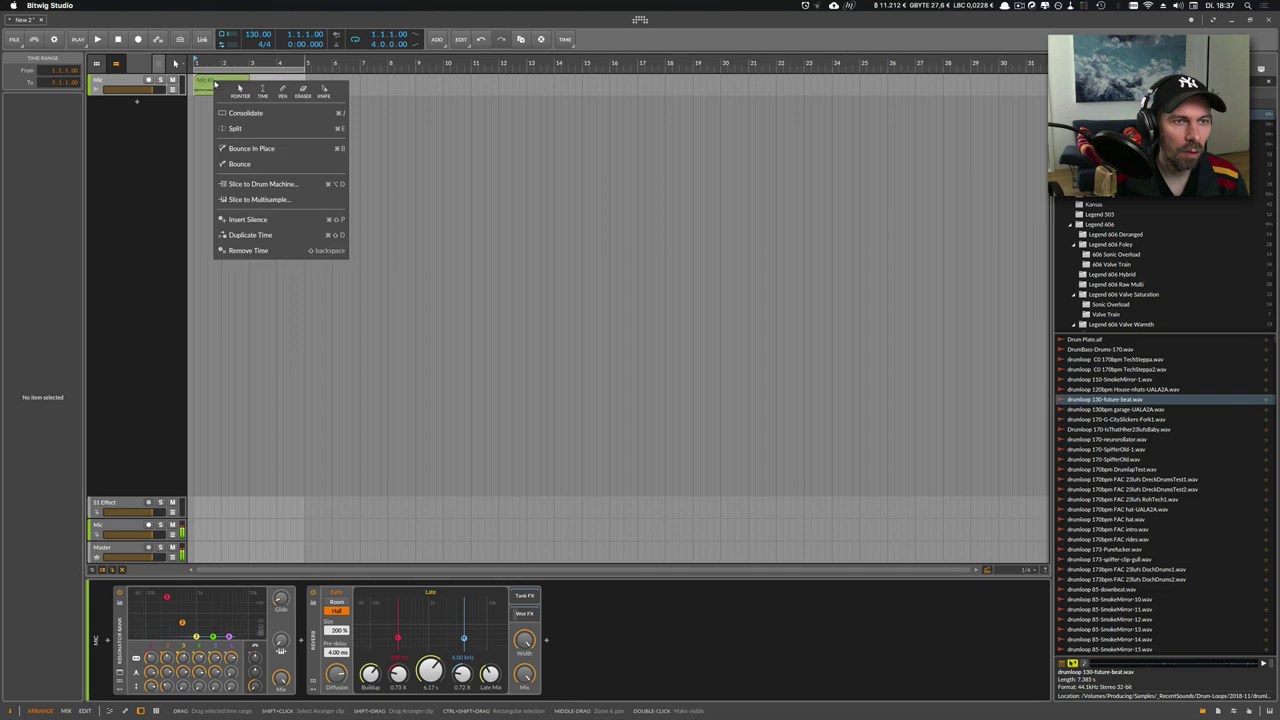
pyautogui.click(272, 166)
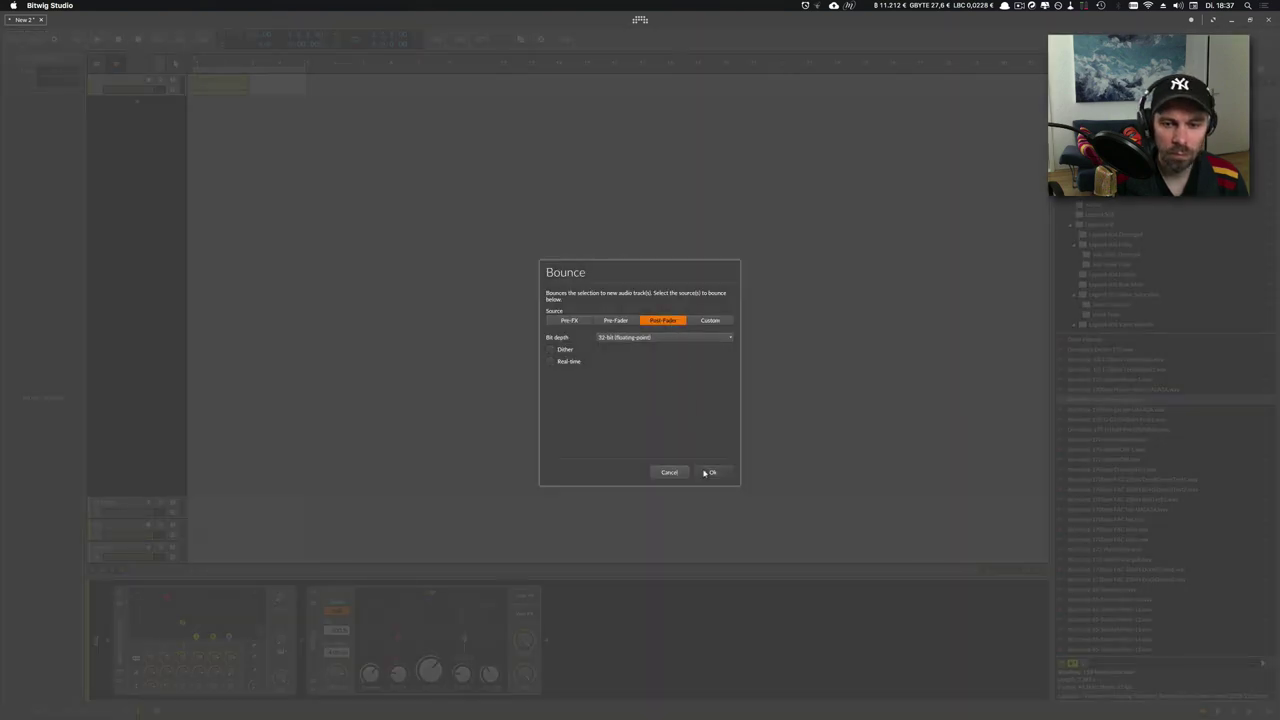
pyautogui.click(709, 472)
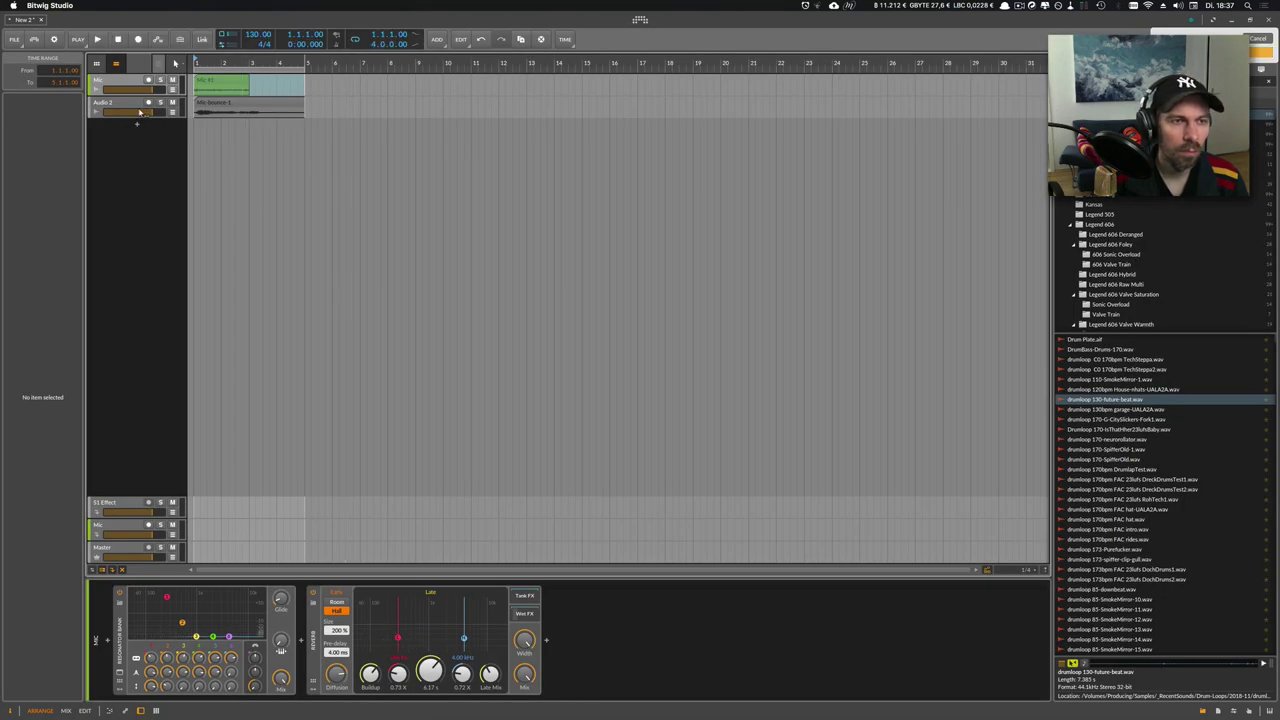
# Rename the bounced clip on the Audio 2 track as Mic C3 Vocals
pyautogui.click(132, 104)
pyautogui.click(214, 103)
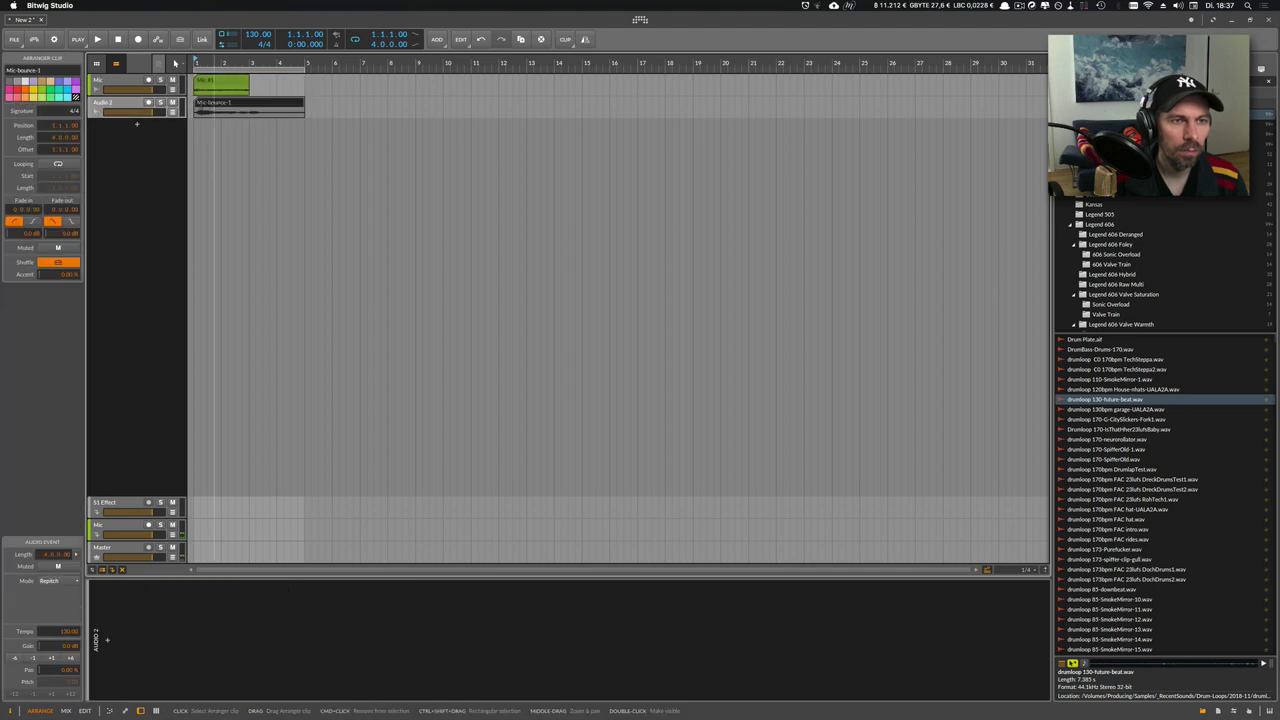
pyautogui.click(40, 71)
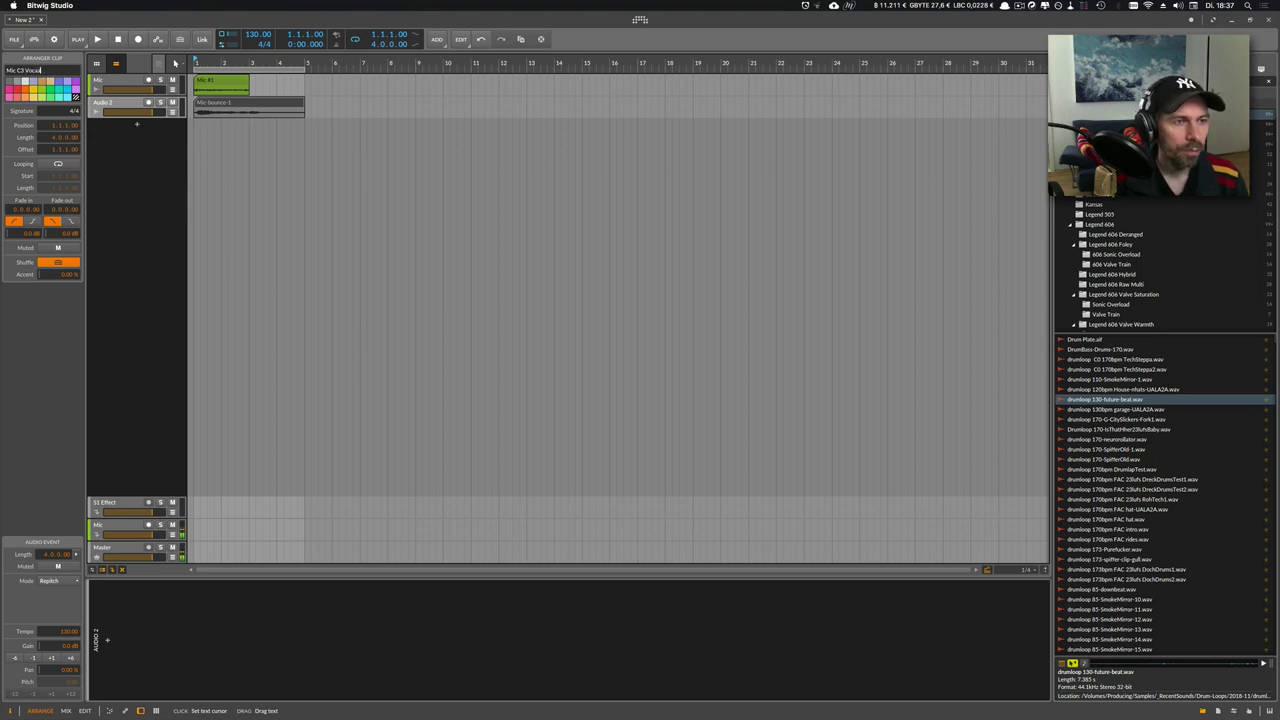
pyautogui.click(137, 131)
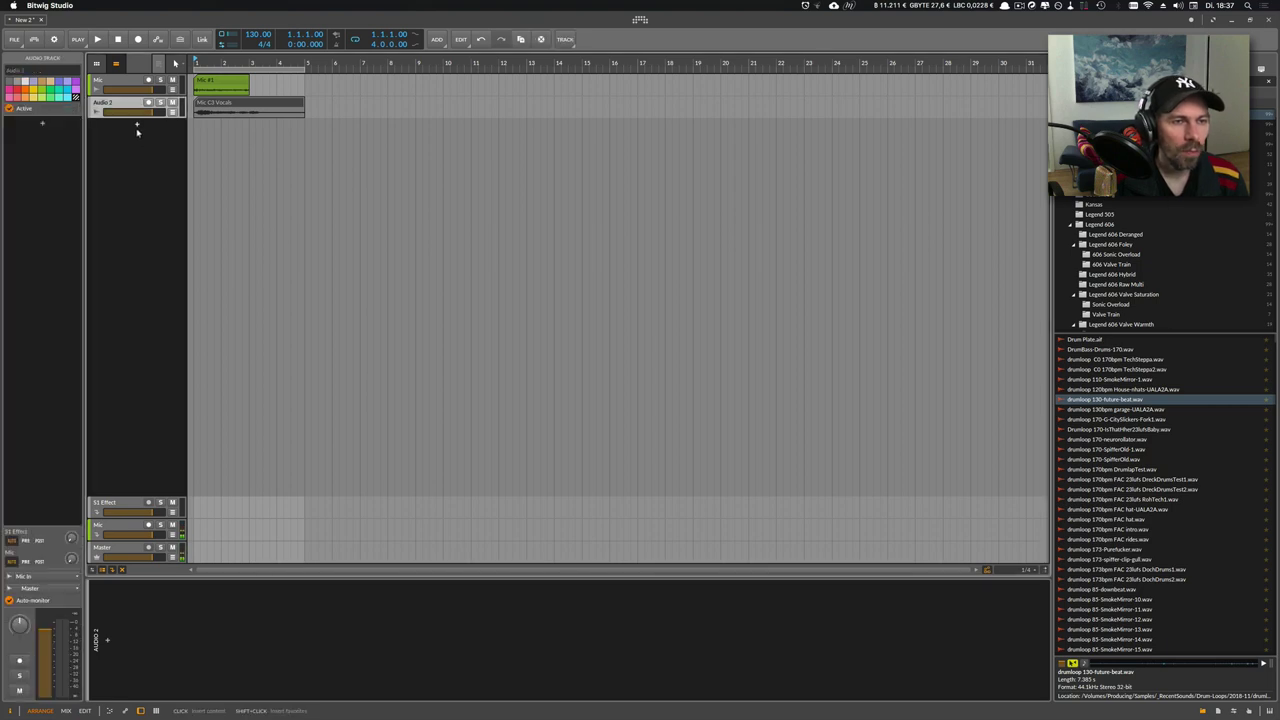
# Add an instrument track with a Sampler and load the bounced Mic C3 Vocals clip into it
pyautogui.click(137, 127)
pyautogui.write('sampler')
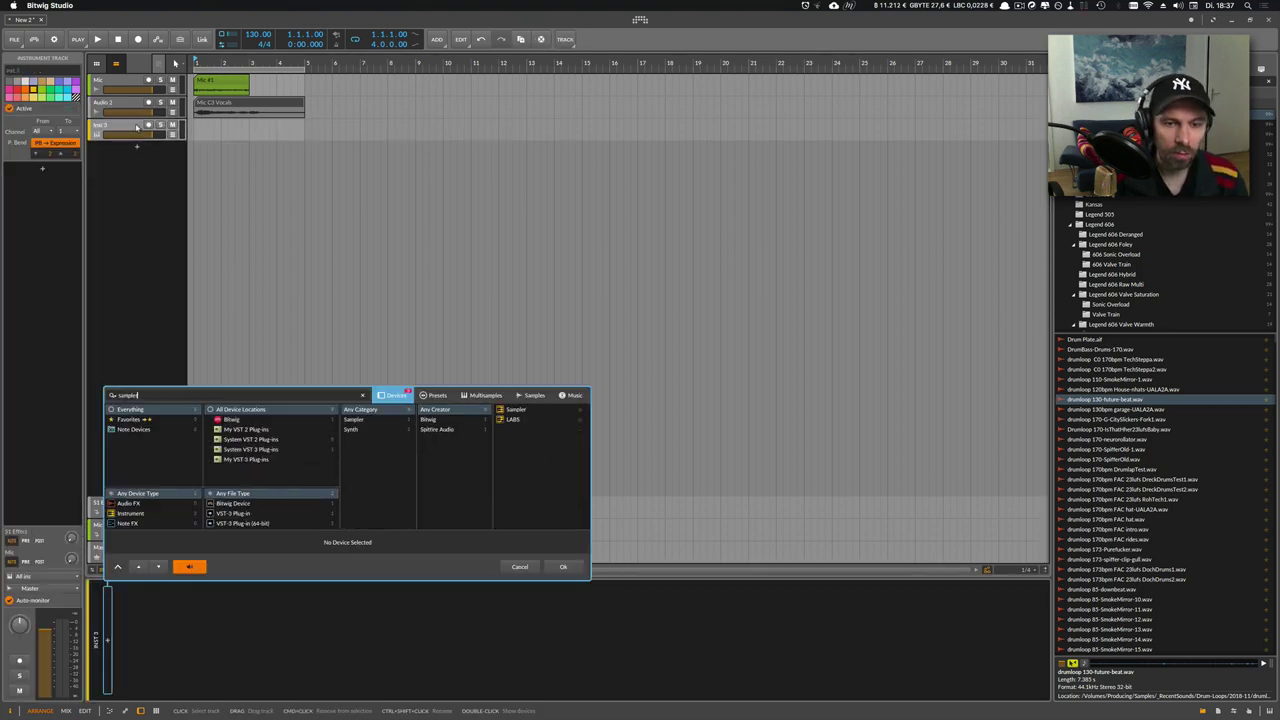
pyautogui.press('Return')
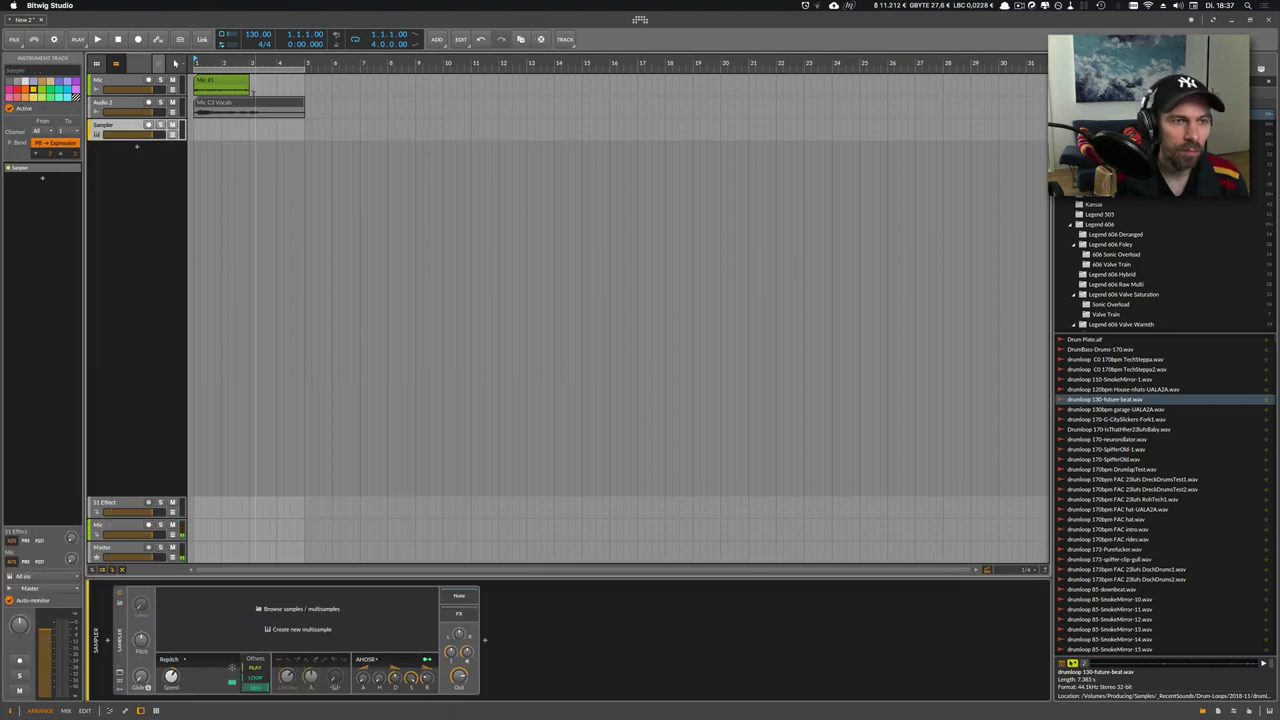
pyautogui.click(213, 621)
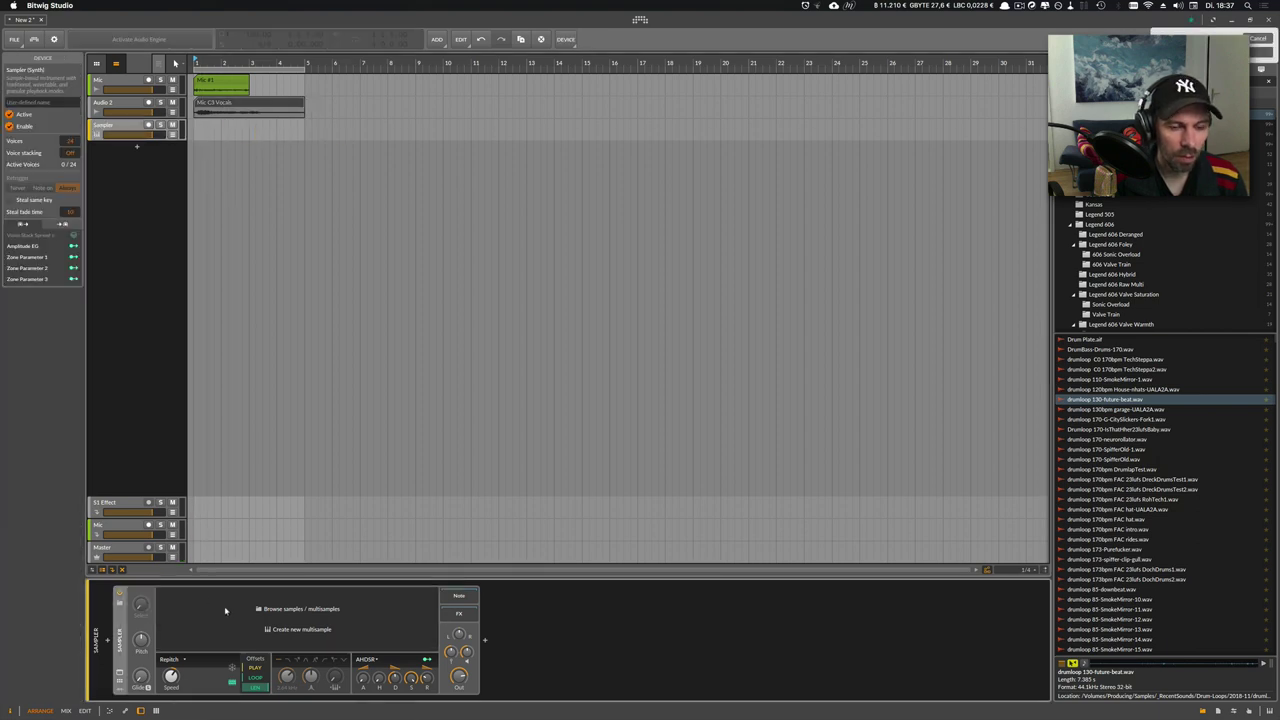
pyautogui.moveTo(225, 610); pyautogui.dragTo(236, 616)
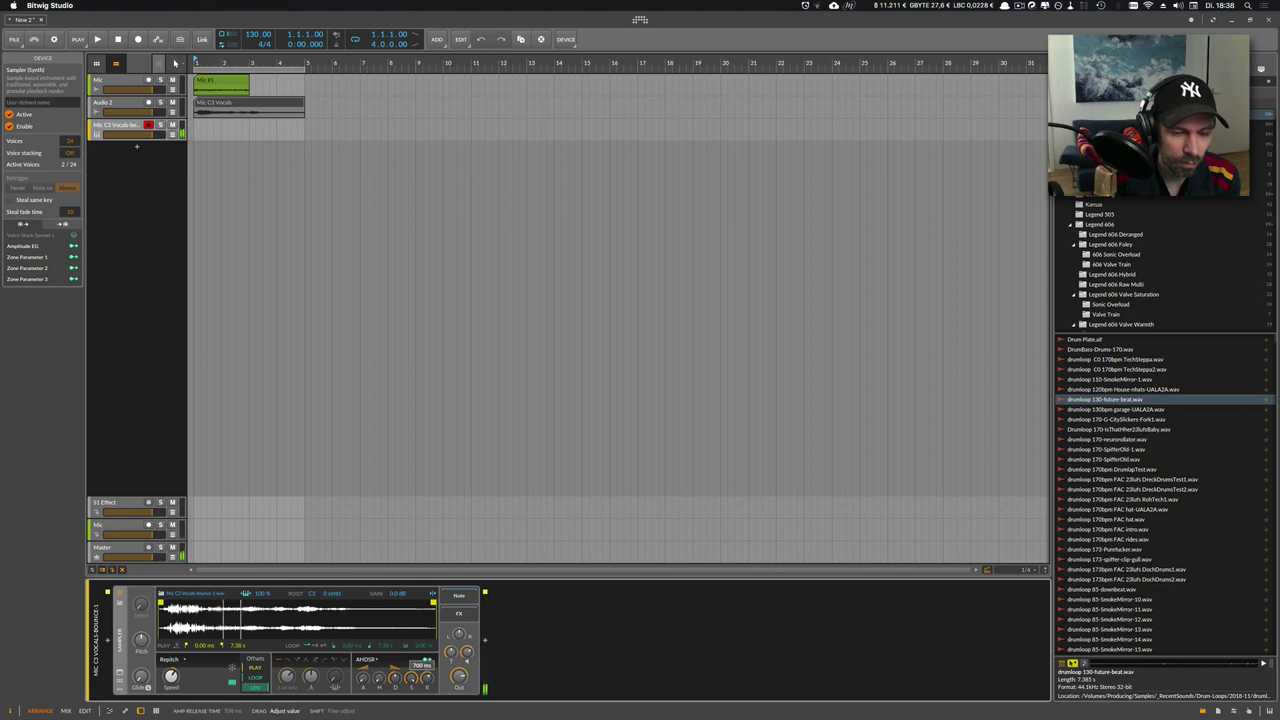
# Switch the Sampler to Textures mode, adjust its speed, grain, motion and release, and set its gain to about +9.4 dB
pyautogui.click(184, 661)
pyautogui.click(180, 690)
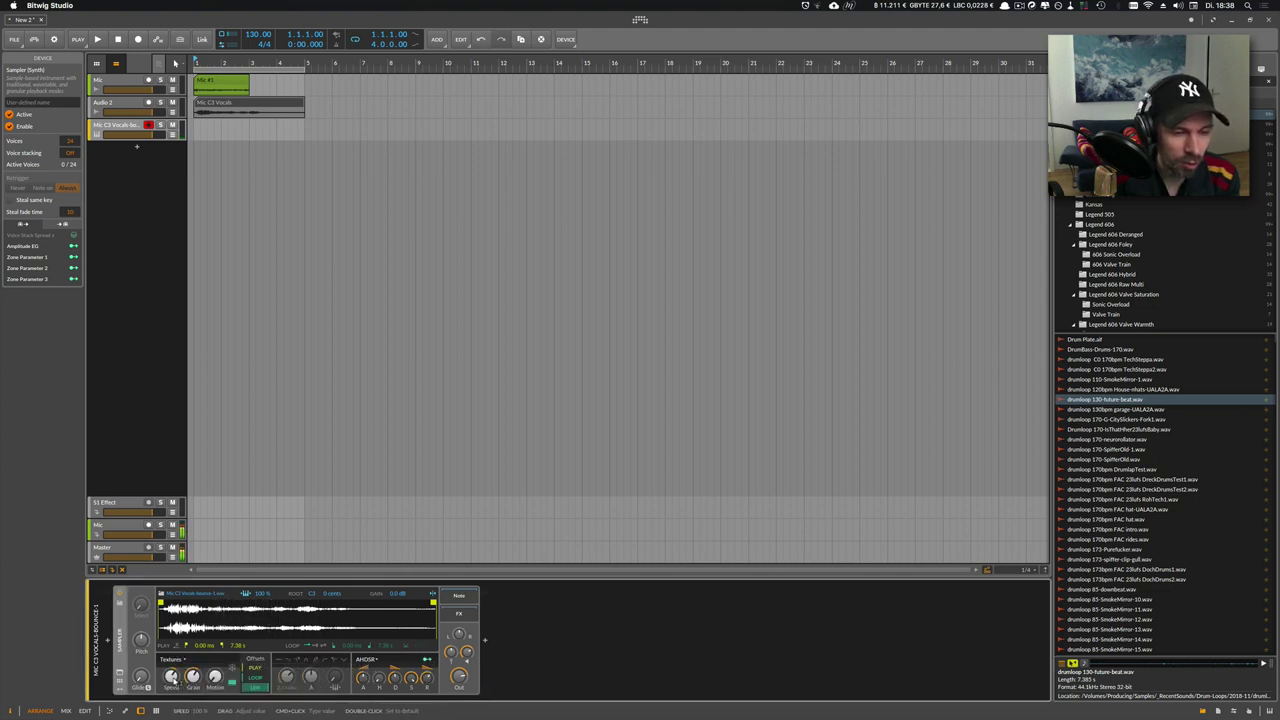
pyautogui.moveTo(171, 676); pyautogui.dragTo(215, 649)
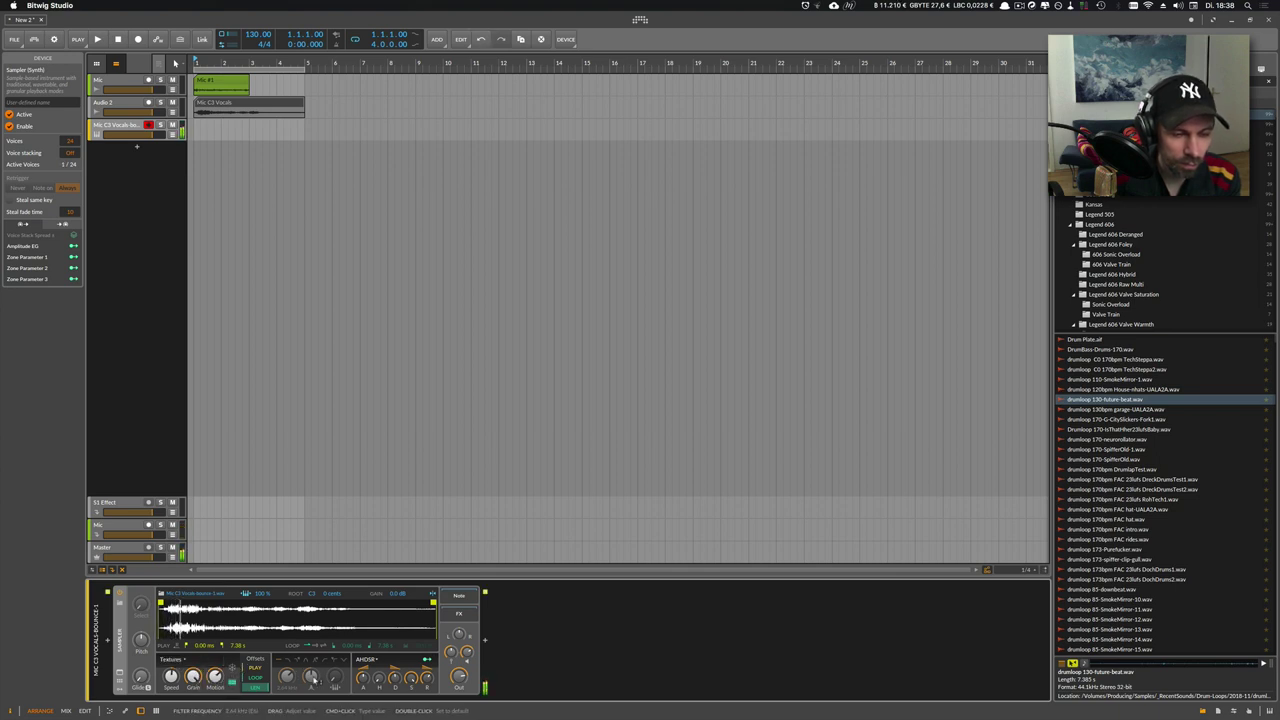
pyautogui.moveTo(427, 677); pyautogui.dragTo(466, 645)
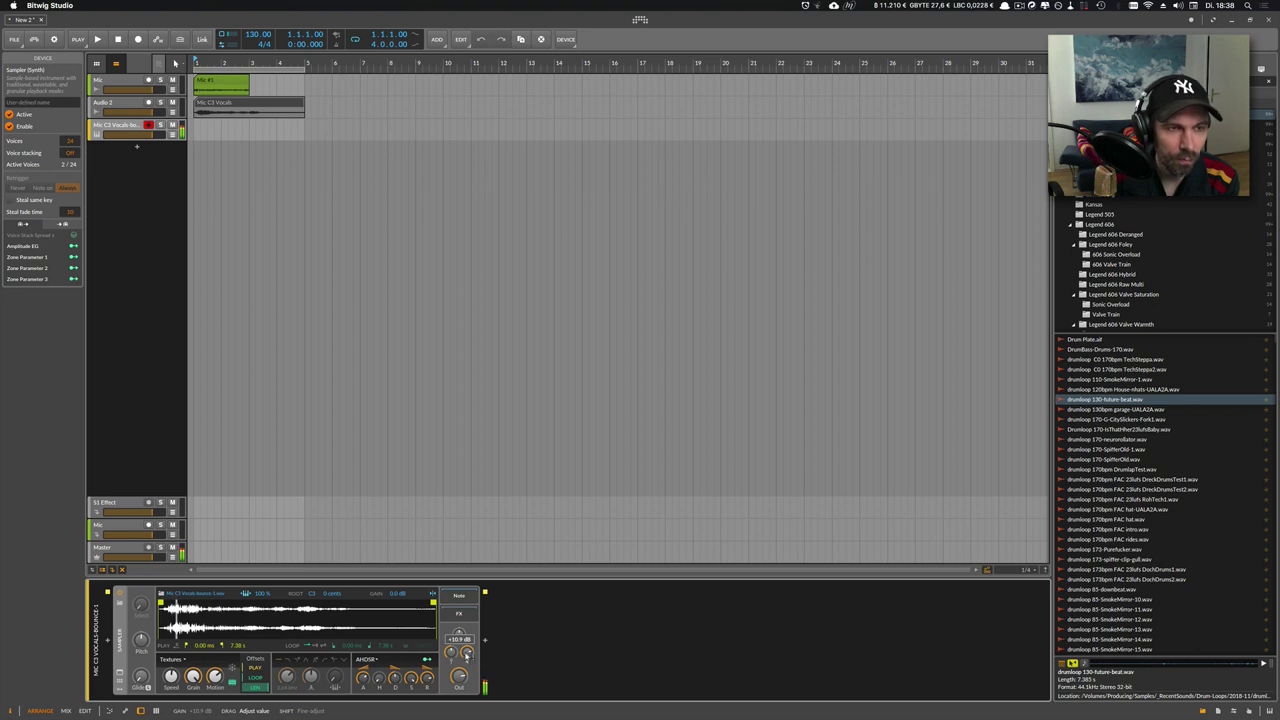
pyautogui.moveTo(466, 653); pyautogui.dragTo(467, 653)
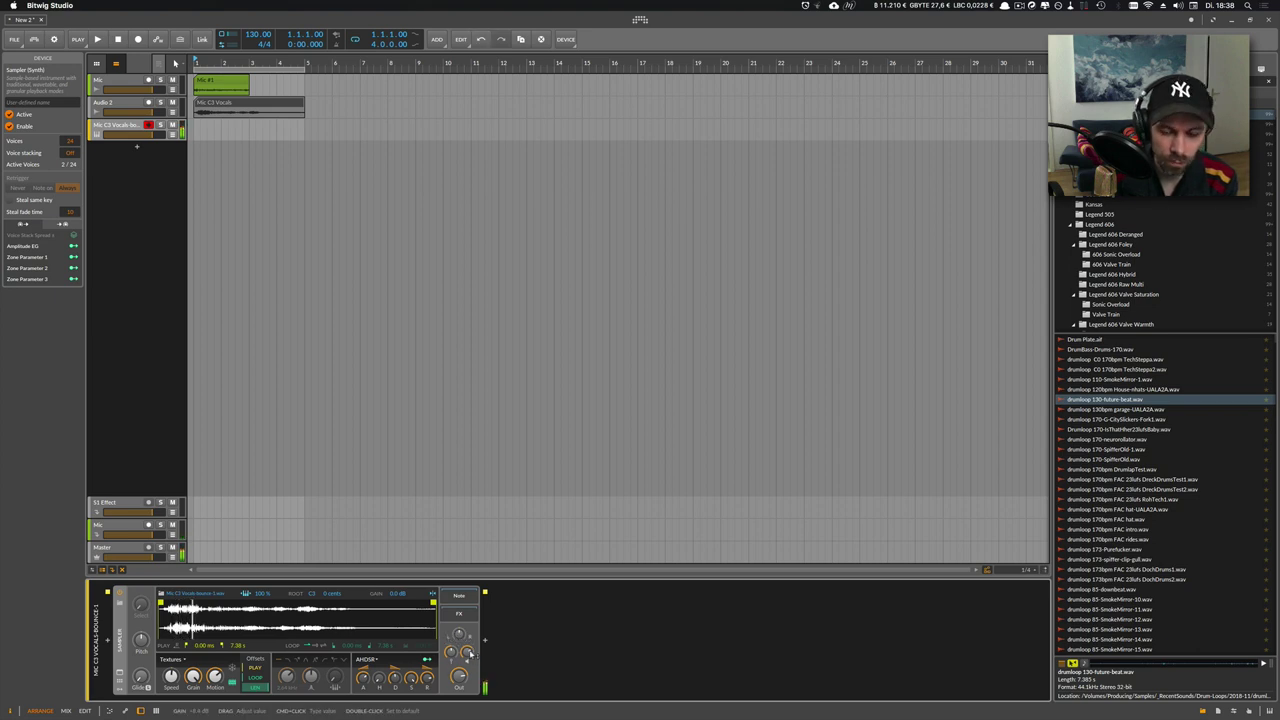
# Transpose the Sampler's pitch up 12 semitones and move the sample's play start to about 50 ms
pyautogui.doubleClick(145, 639)
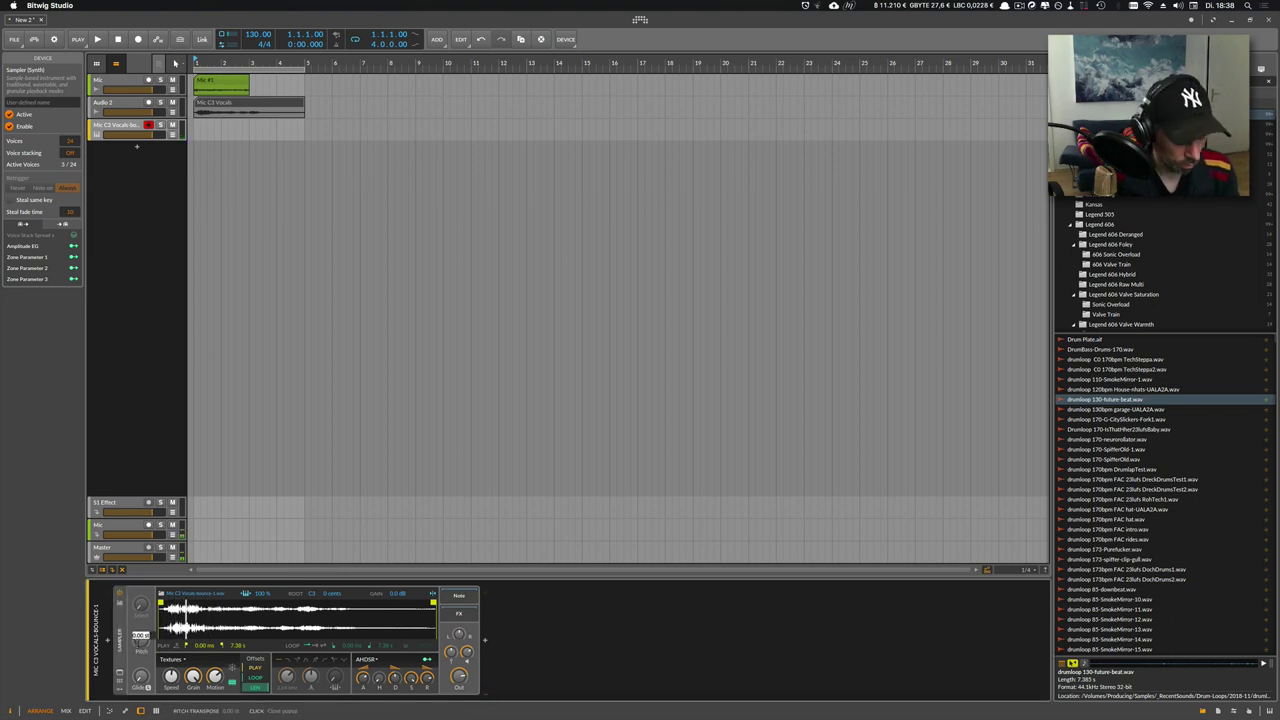
pyautogui.press('Escape')
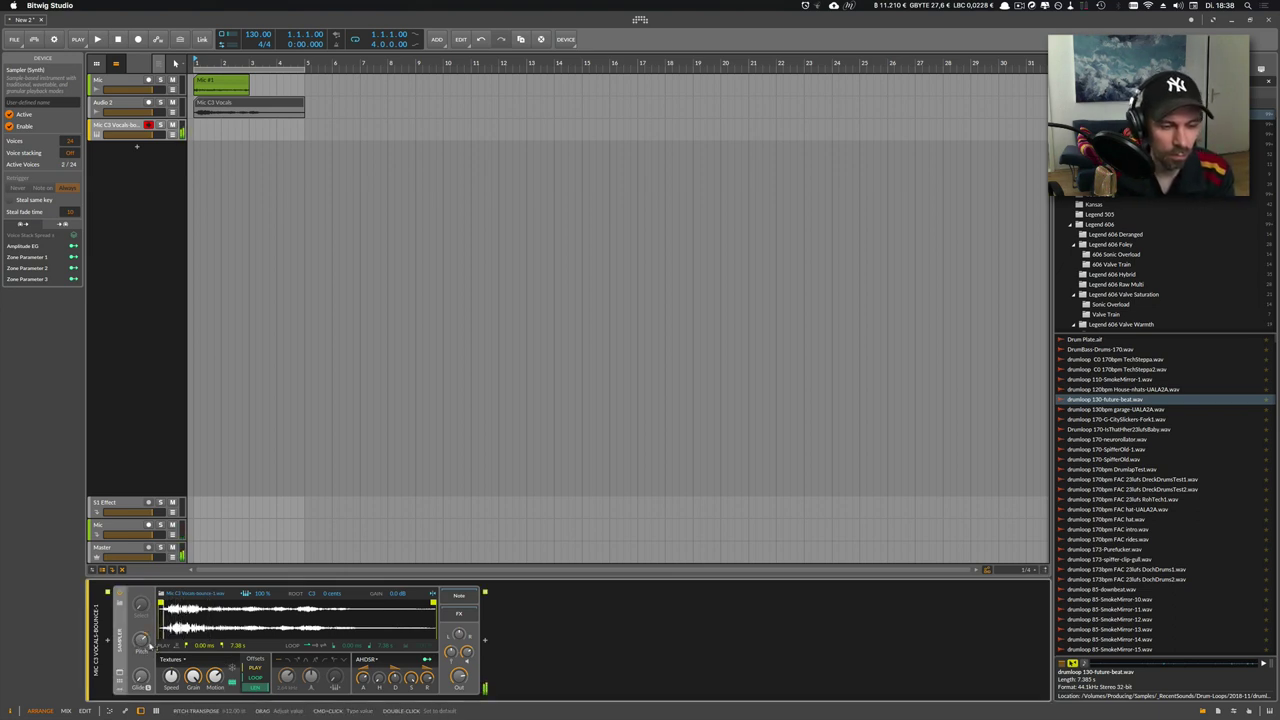
pyautogui.moveTo(161, 602); pyautogui.dragTo(170, 603)
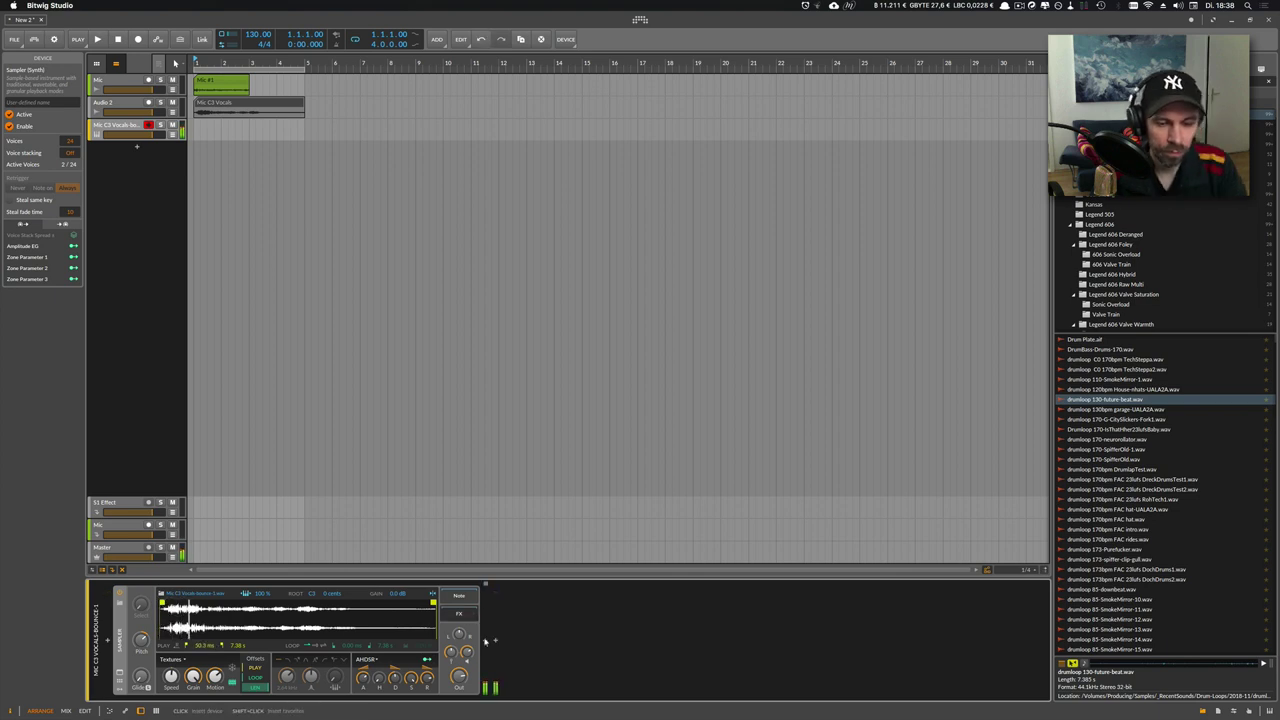
# Insert a Reverb after the Sampler with its mix at about 37%
pyautogui.click(484, 640)
pyautogui.write('reverb')
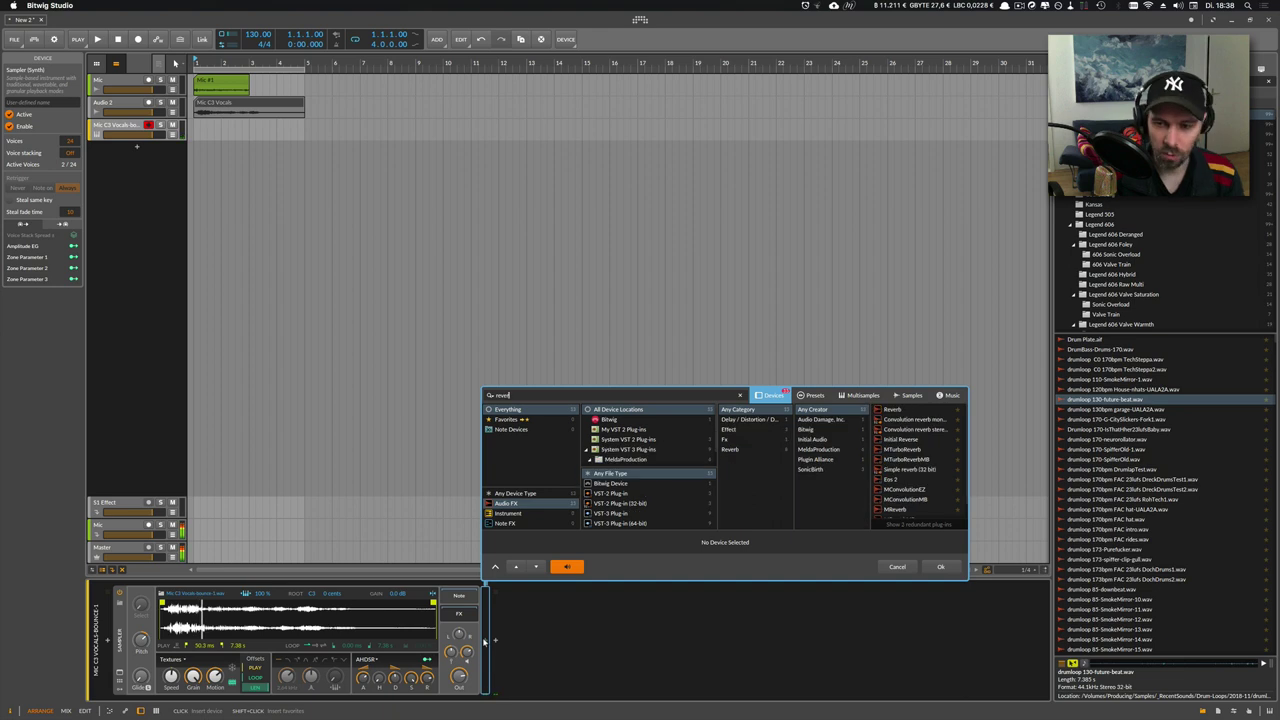
pyautogui.press('Return')
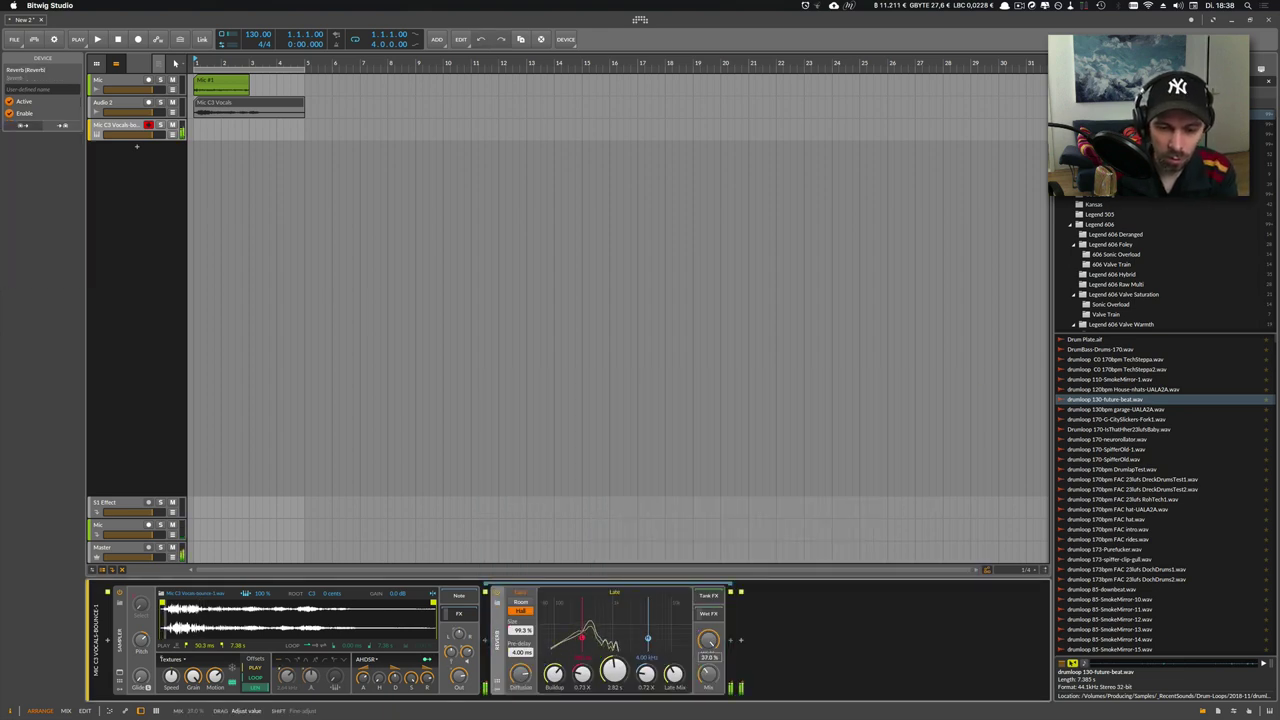
# Insert a Delay-2 after the Reverb and adjust the delay's mix
pyautogui.click(731, 641)
pyautogui.write('delay')
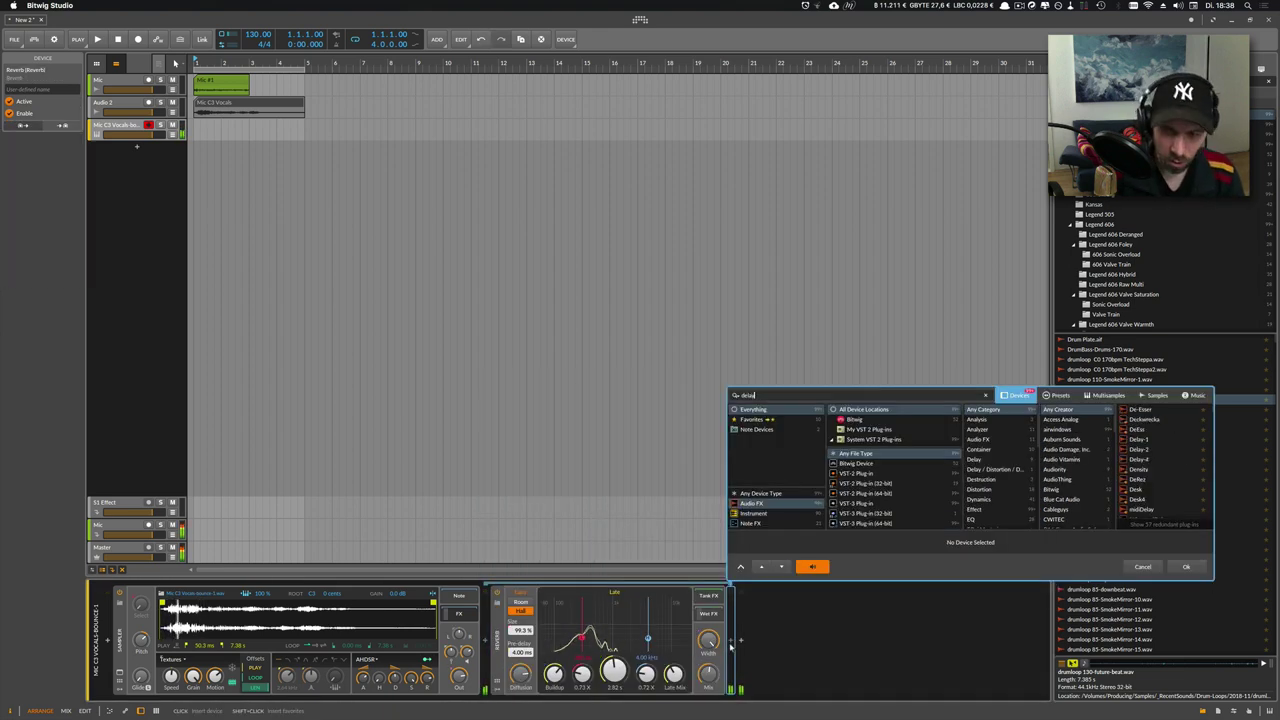
pyautogui.press('Return')
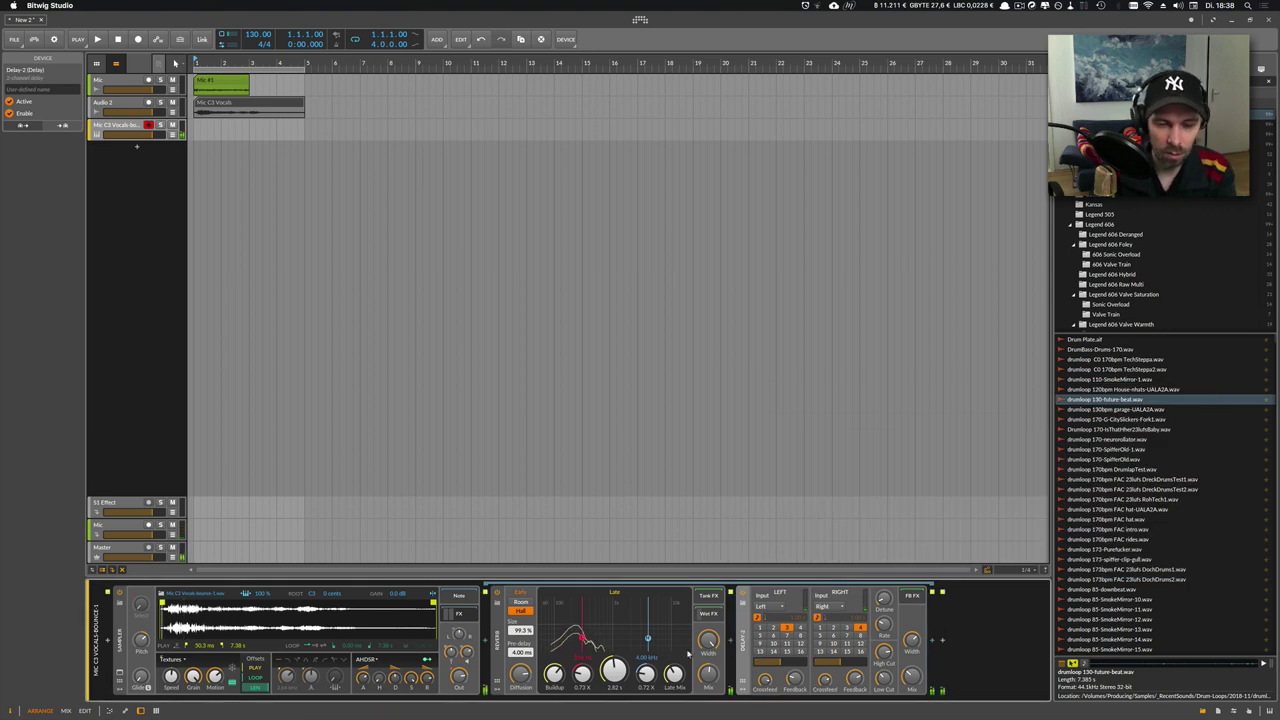
pyautogui.moveTo(911, 676); pyautogui.dragTo(911, 672)
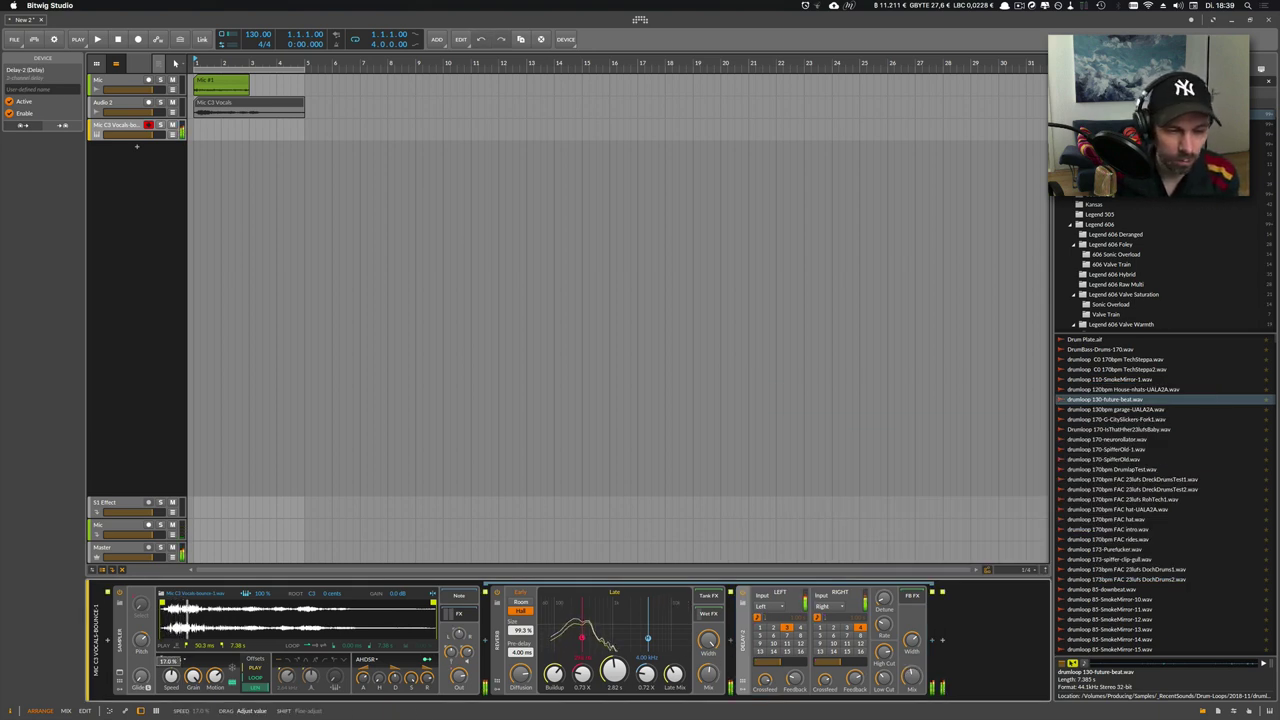
# Add a Voice Stack modulator to the Sampler and open its settings
pyautogui.moveTo(171, 676); pyautogui.dragTo(171, 678)
pyautogui.click(120, 646)
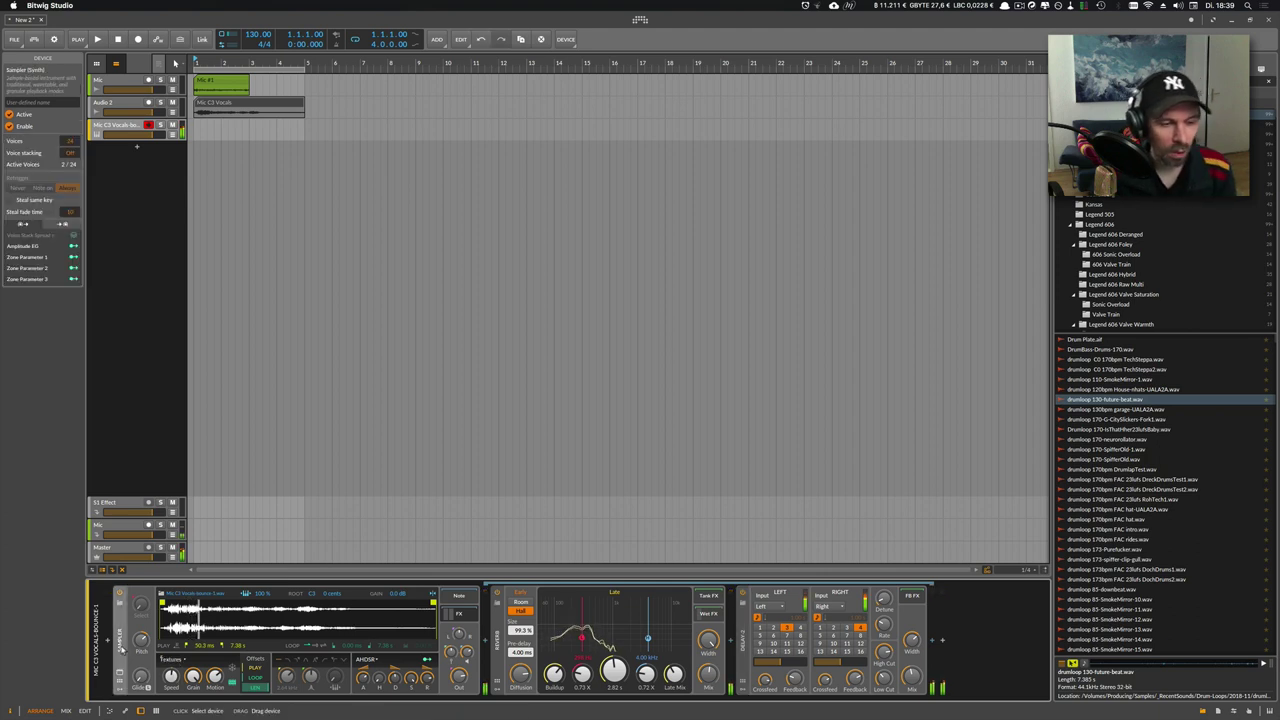
pyautogui.click(121, 683)
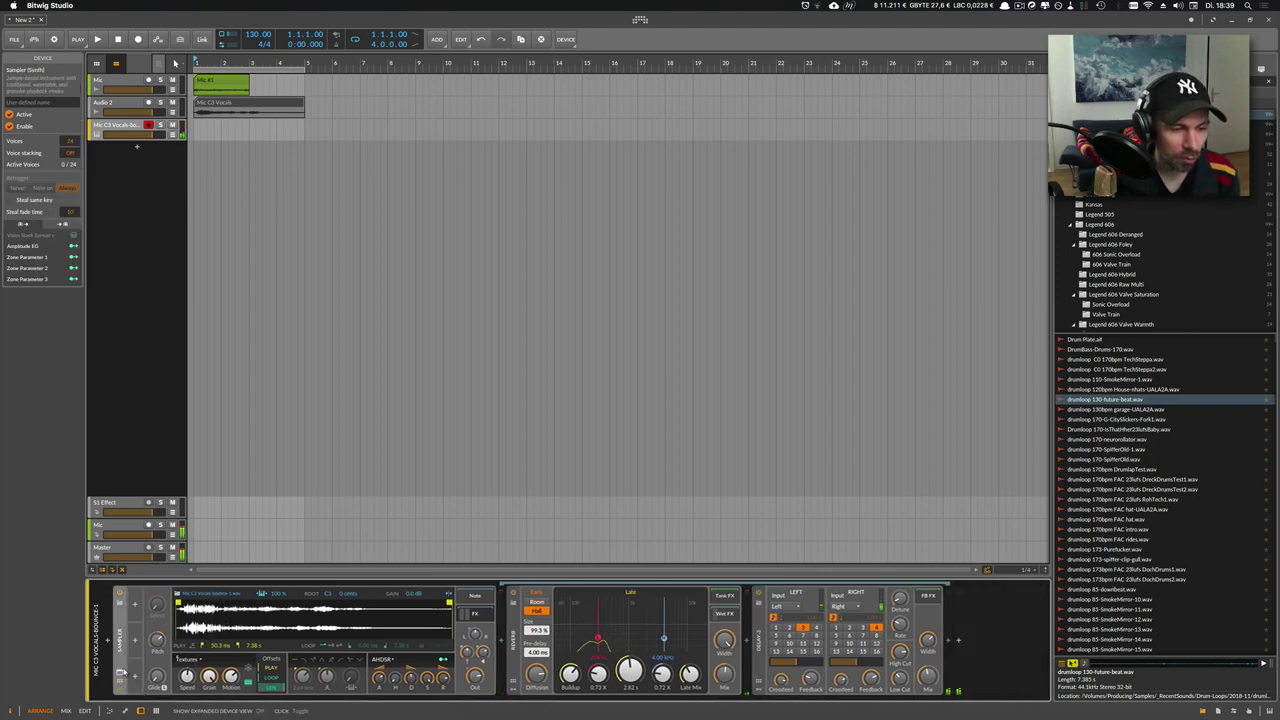
pyautogui.click(137, 605)
pyautogui.write('voice')
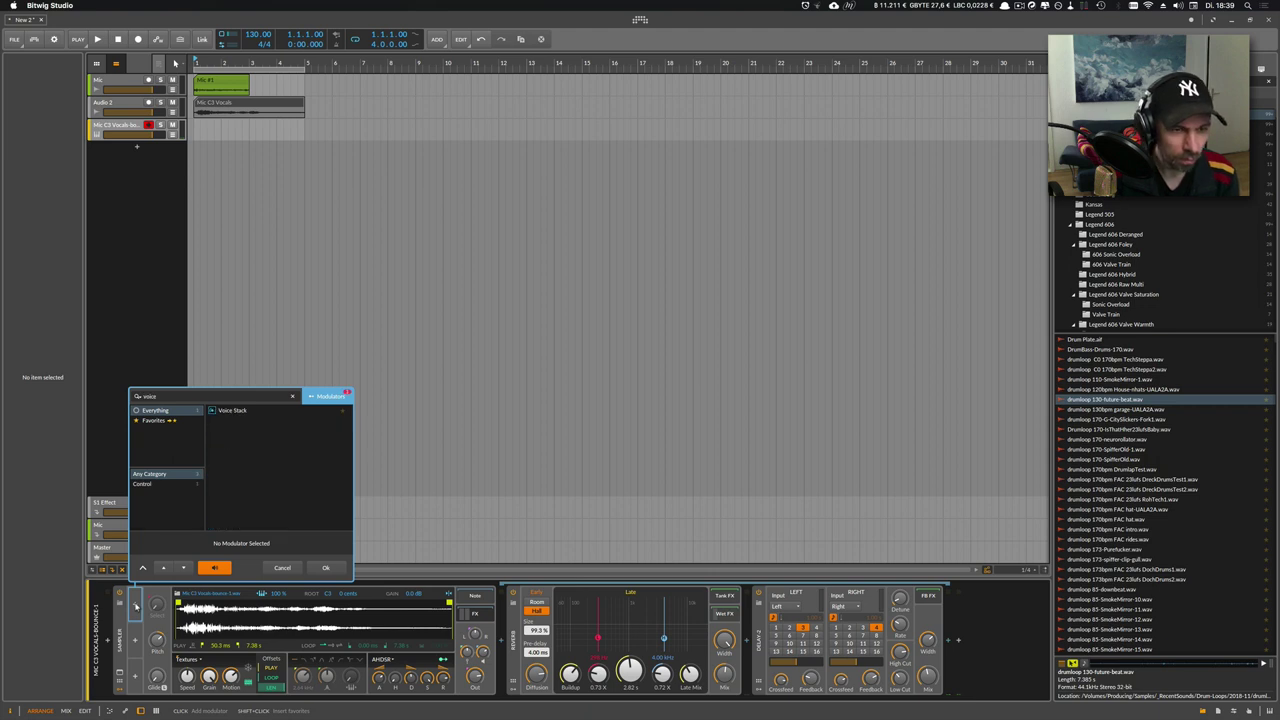
pyautogui.press('Return')
pyautogui.click(145, 608)
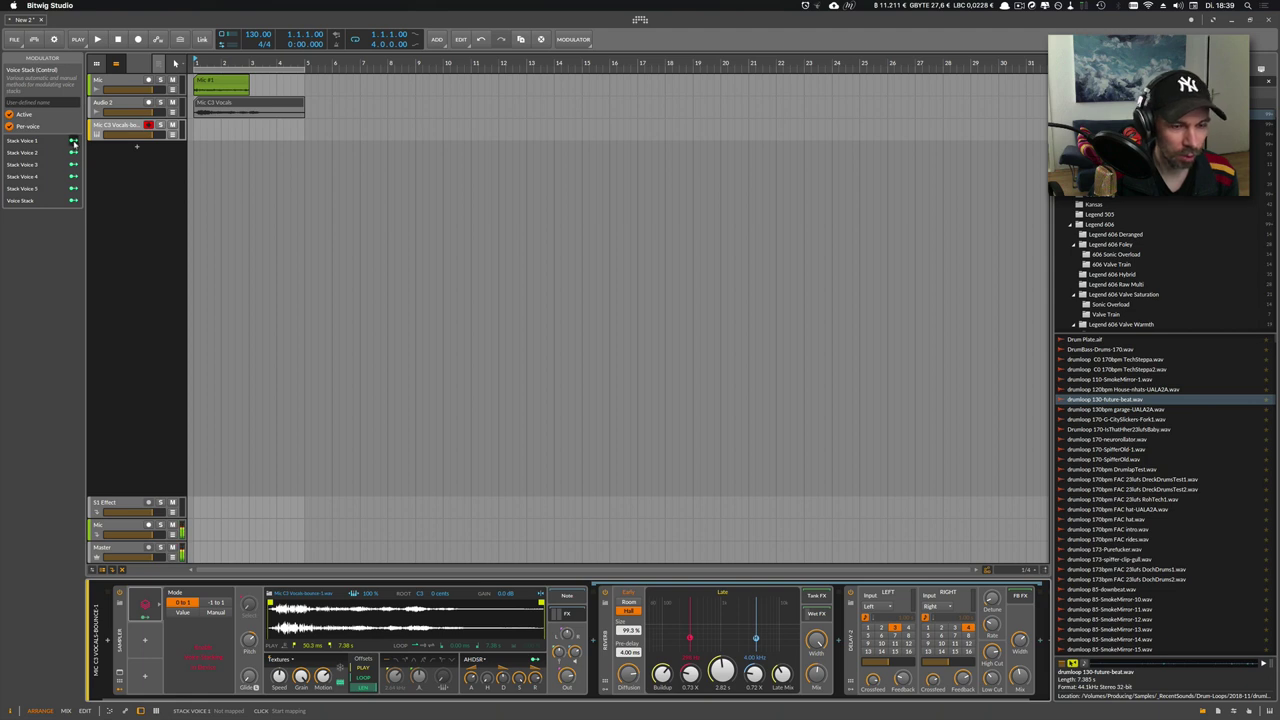
# Map Stack Voice 2 to the Sampler's pitch with a modulation amount of 12 semitones
pyautogui.click(250, 642)
pyautogui.keyDown('super'); pyautogui.click(250, 642); pyautogui.keyUp('super')
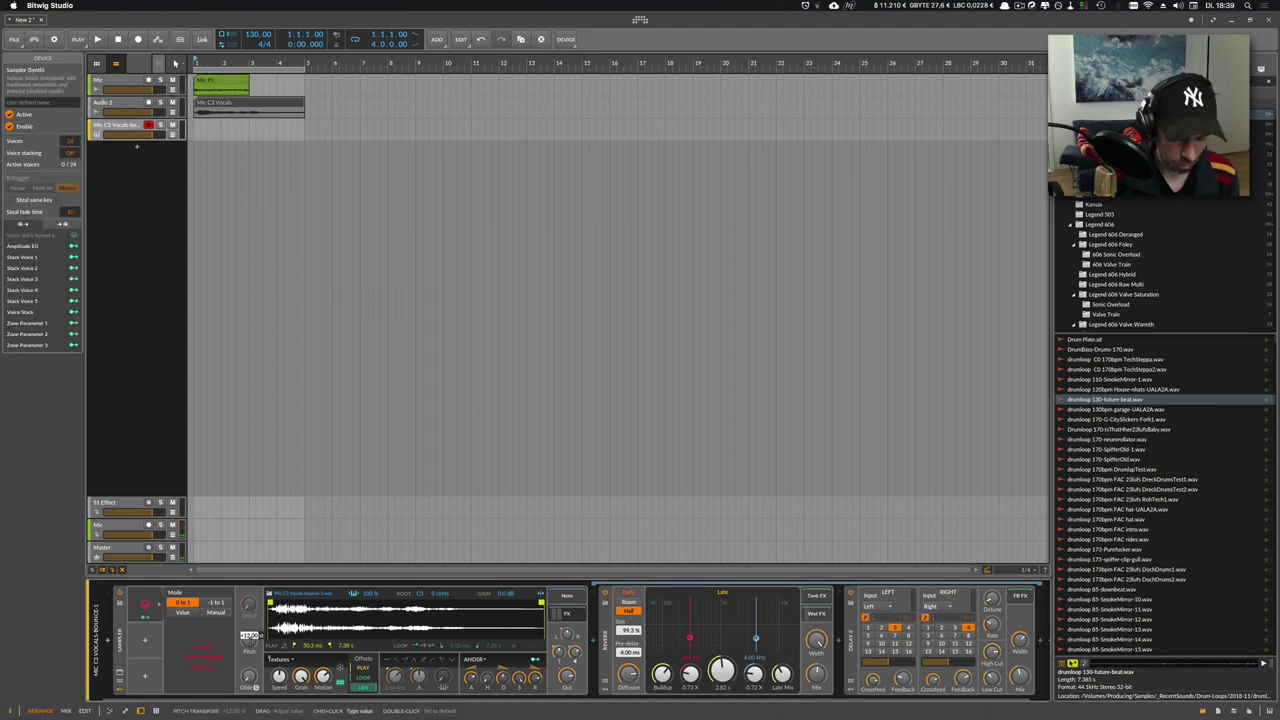
pyautogui.press('Return')
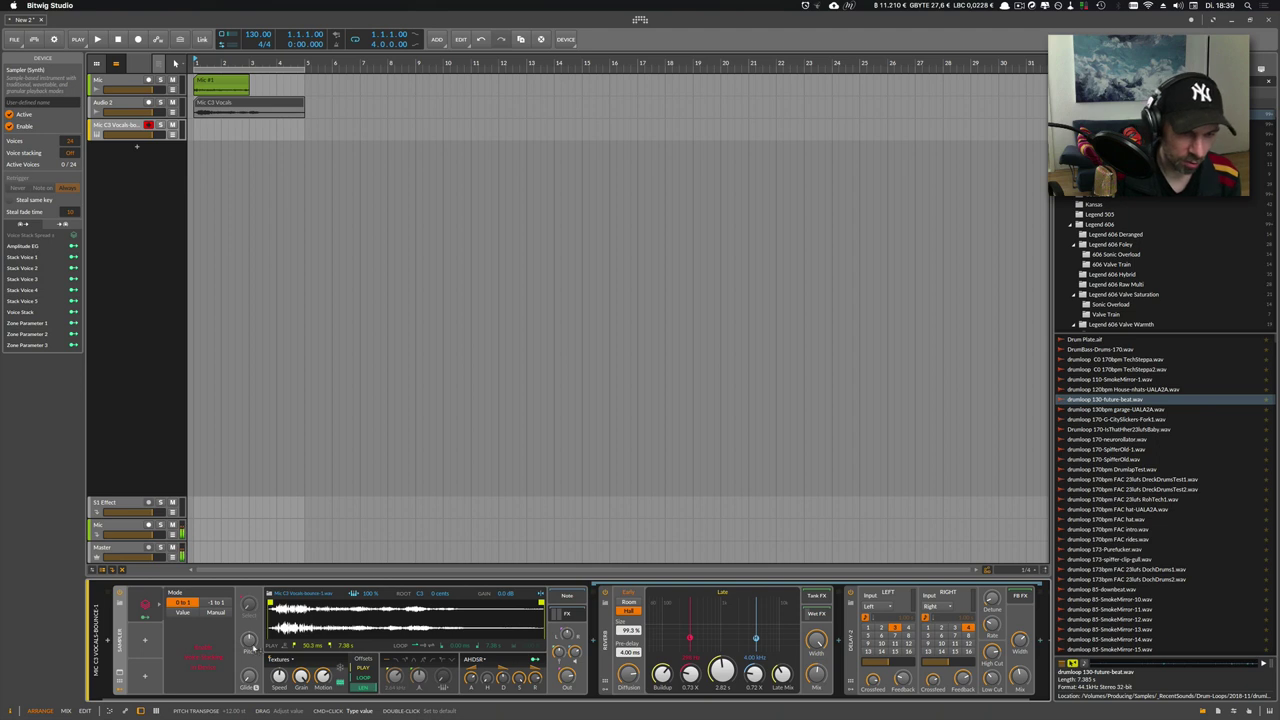
pyautogui.click(74, 268)
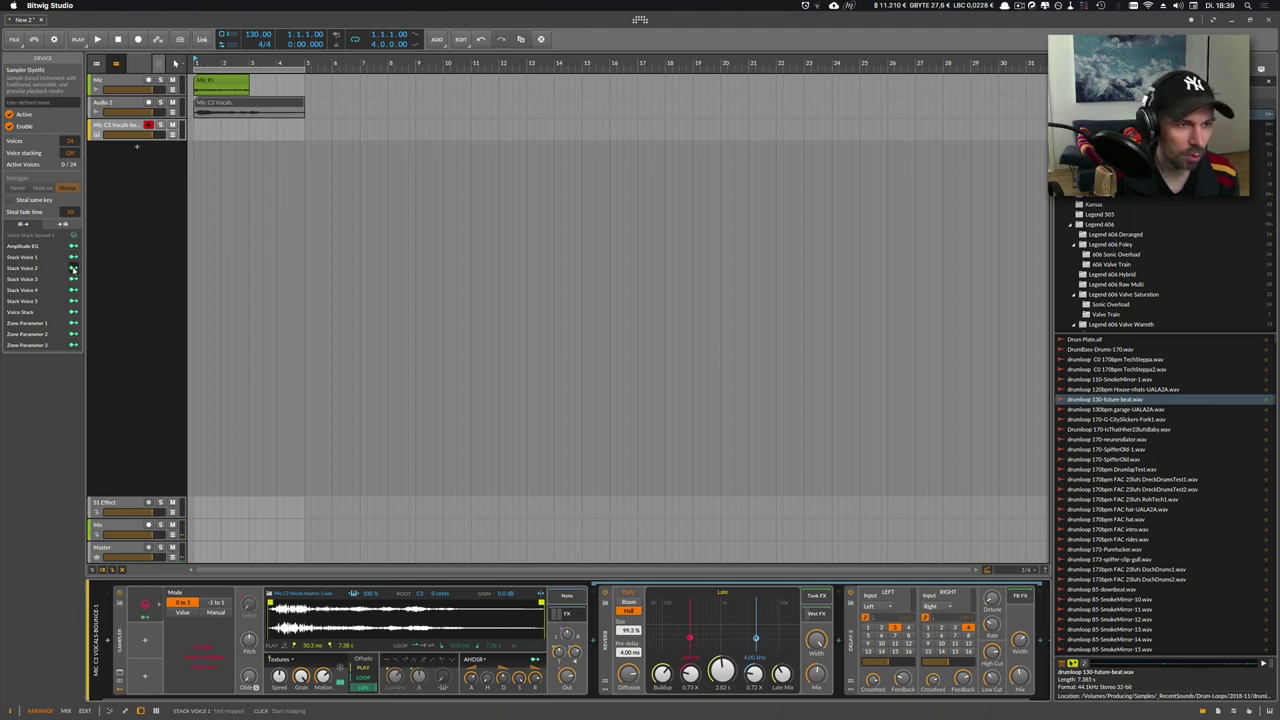
pyautogui.moveTo(250, 641)
pyautogui.mouseDown()
pyautogui.moveTo(250, 615)
pyautogui.moveTo(244, 626)
pyautogui.mouseUp()
pyautogui.doubleClick(75, 278)
pyautogui.write('12')
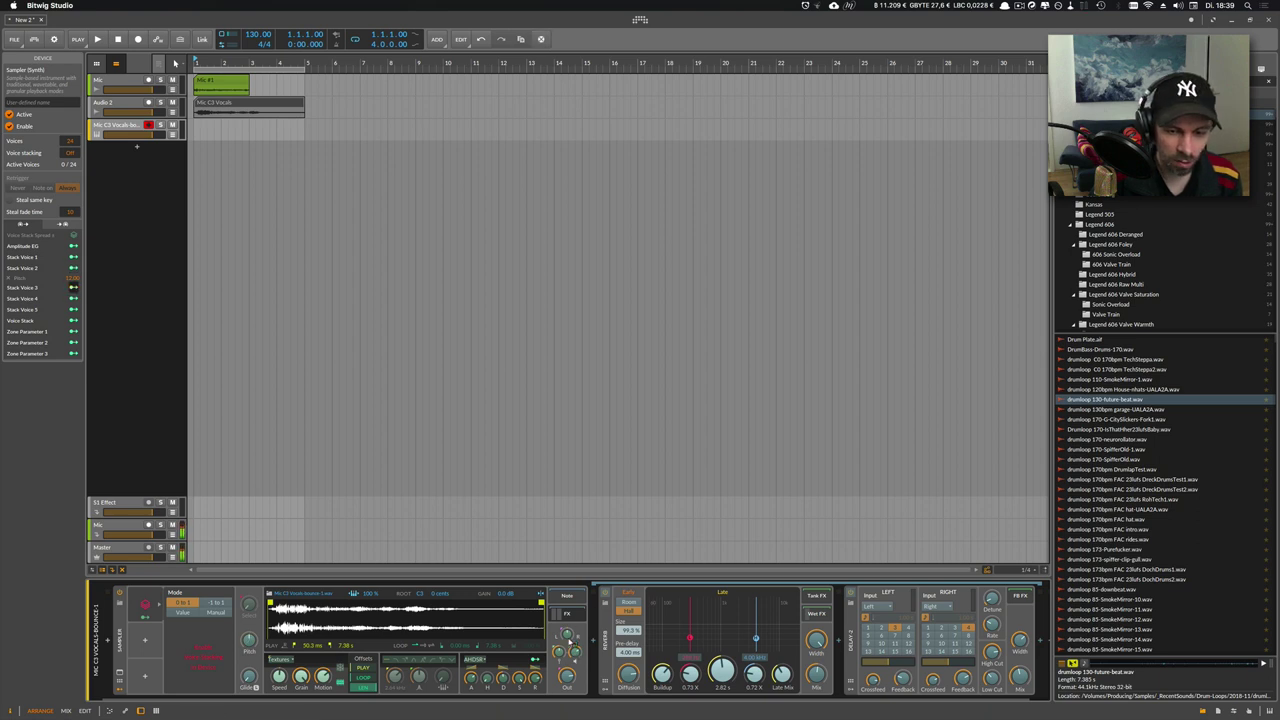
# Map Stack Voices 3 and 4 to the Sampler's pan and play position offset
pyautogui.click(567, 636)
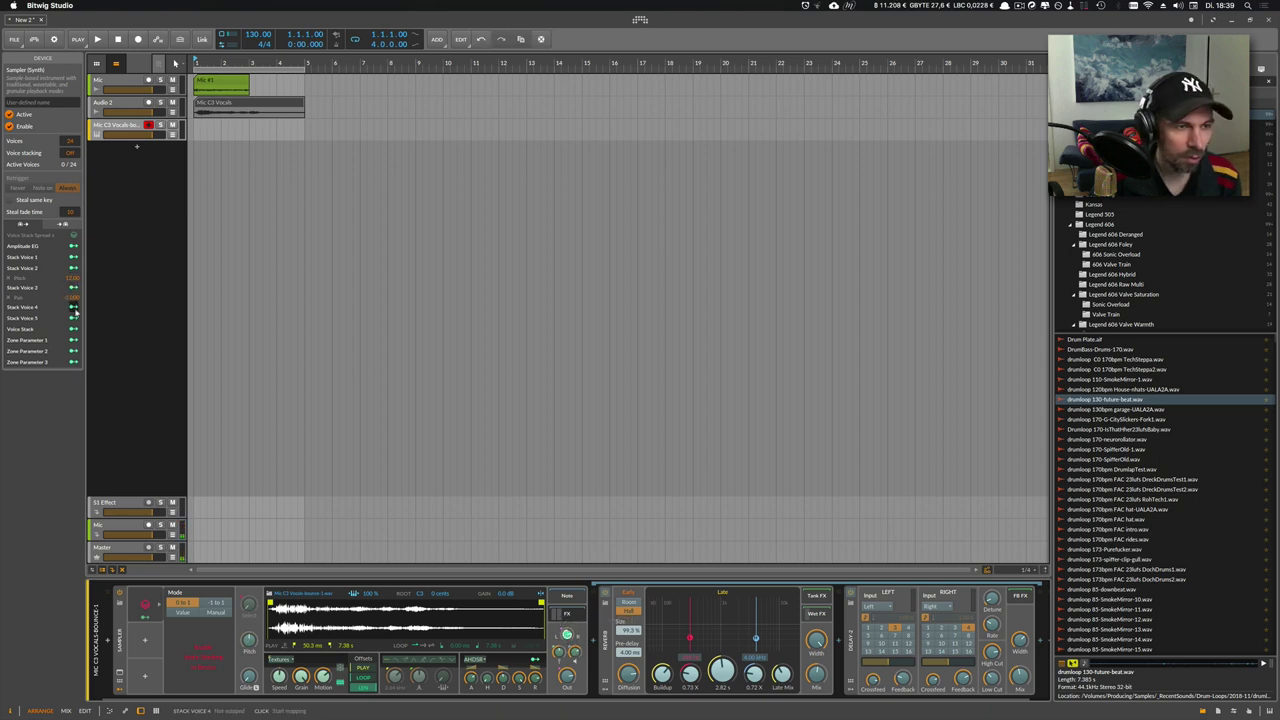
pyautogui.click(73, 307)
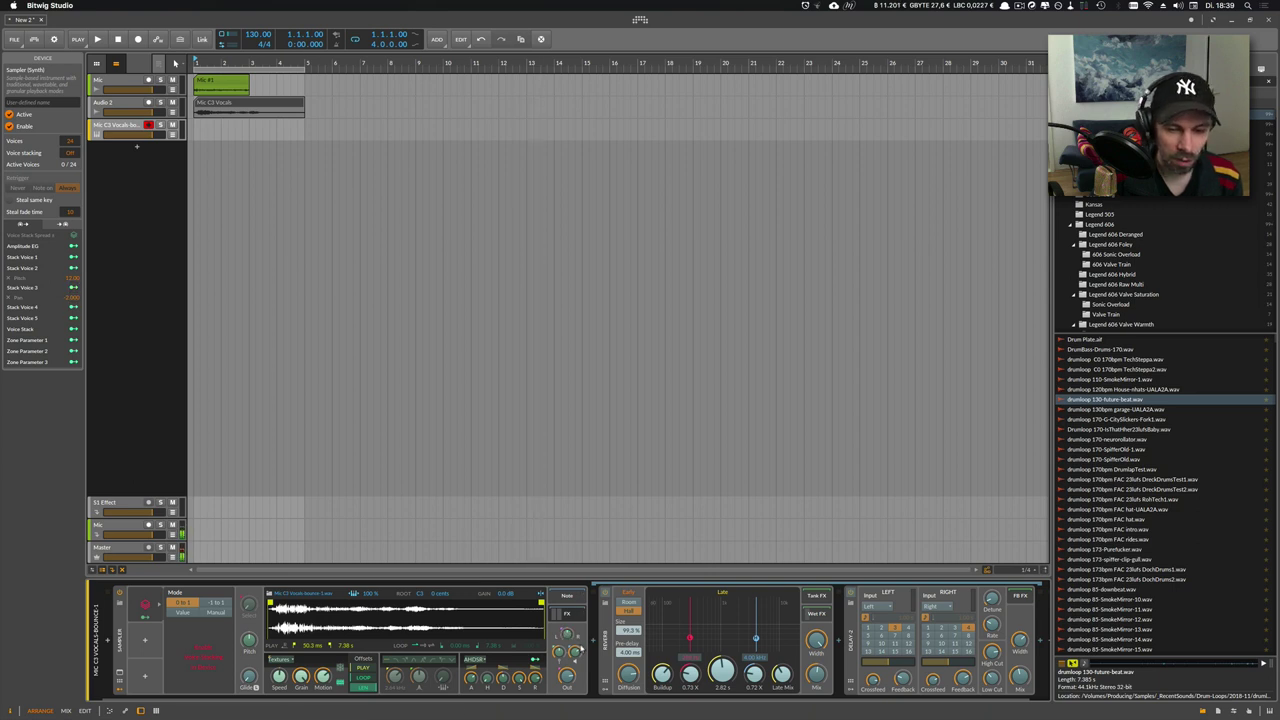
pyautogui.click(567, 636)
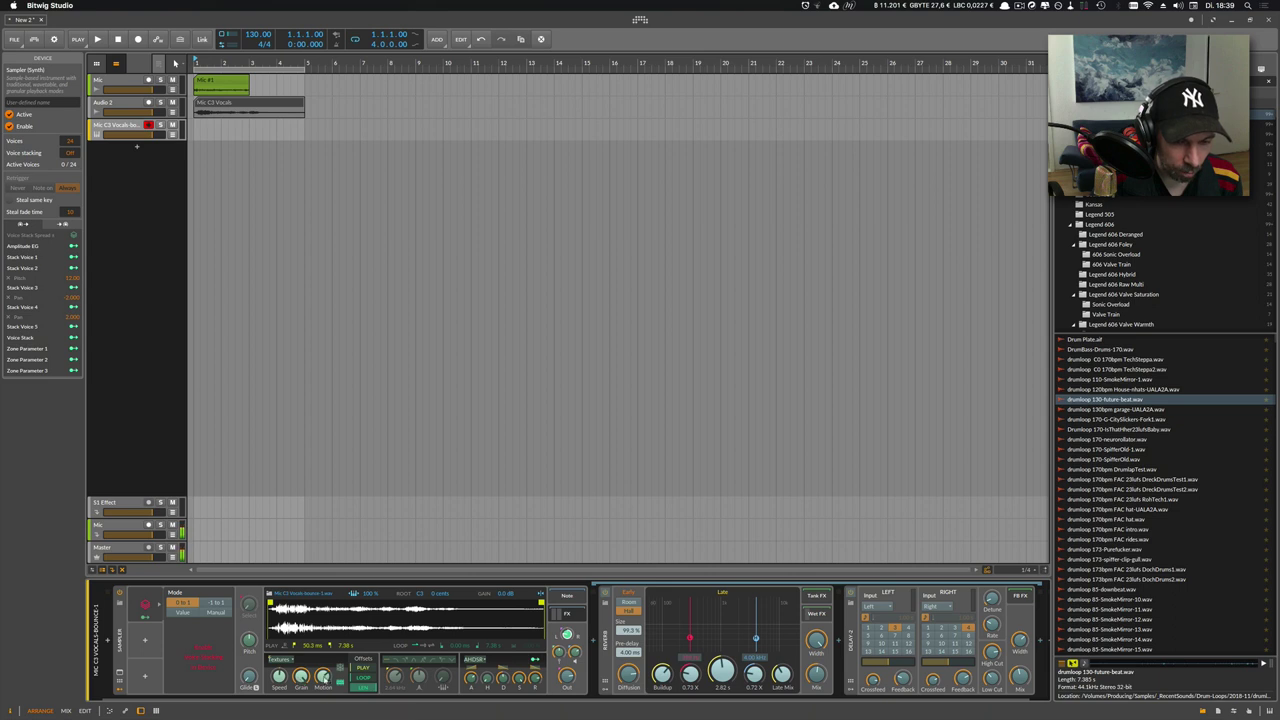
pyautogui.click(358, 672)
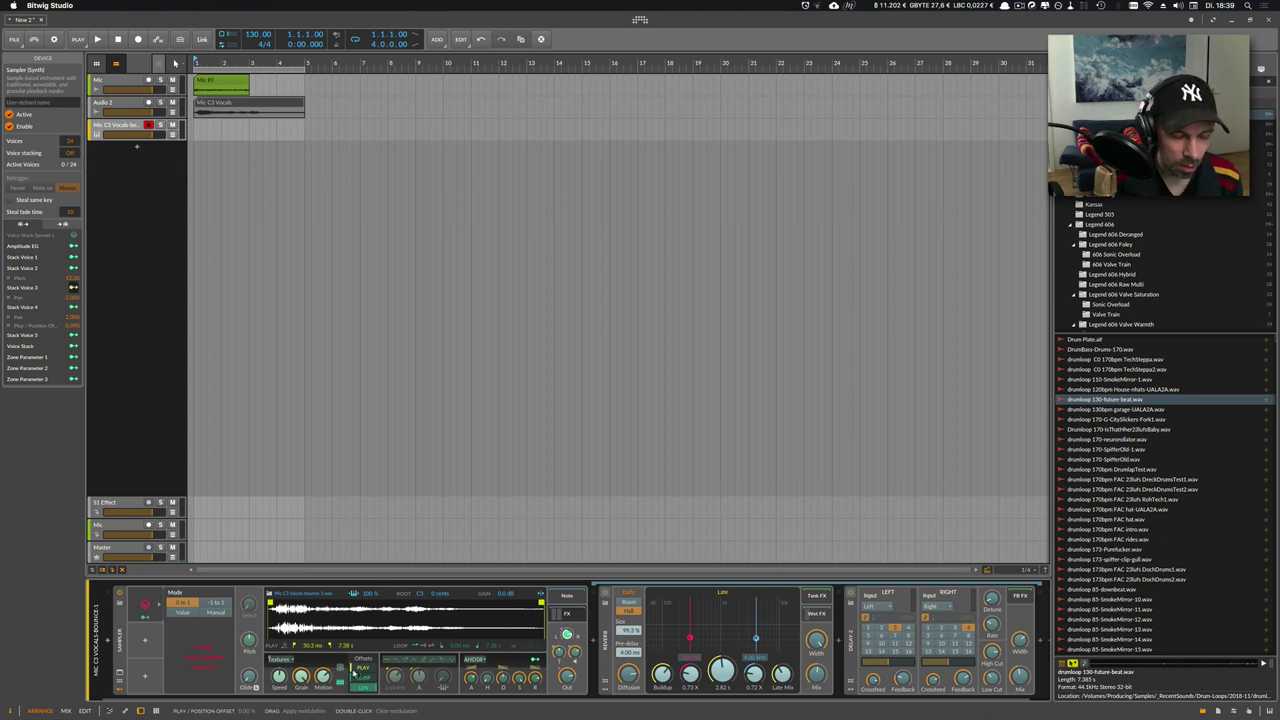
pyautogui.moveTo(362, 672); pyautogui.dragTo(362, 660)
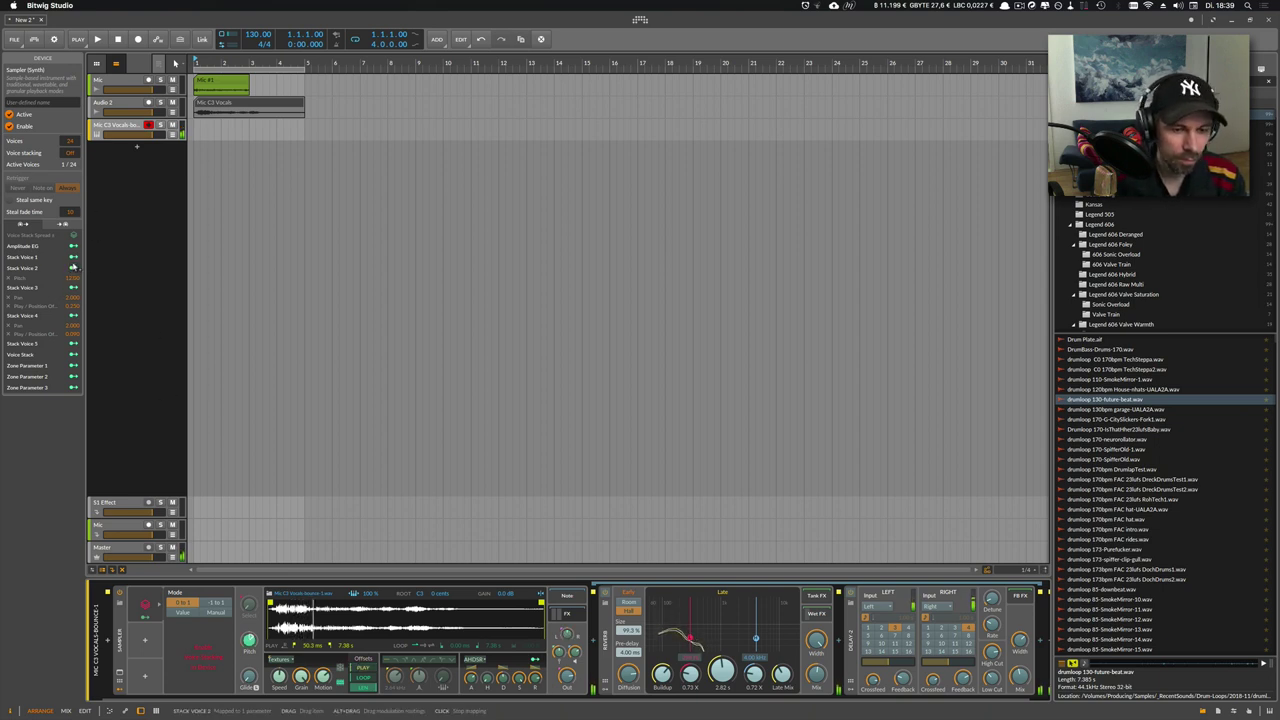
# Fine-tune Stack Voice 2's pitch modulation to 12 semitones and set the Sampler's voice stacking to 5
pyautogui.moveTo(249, 641); pyautogui.dragTo(249, 632)
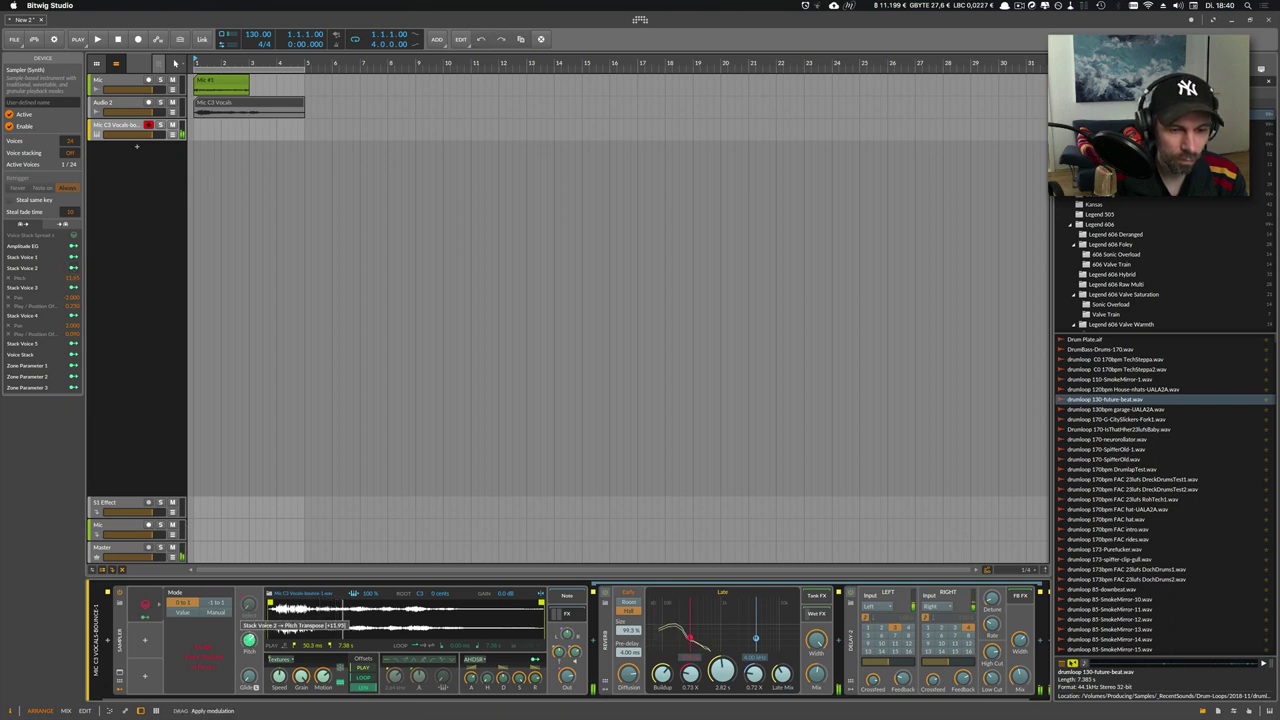
pyautogui.moveTo(250, 642); pyautogui.dragTo(250, 640)
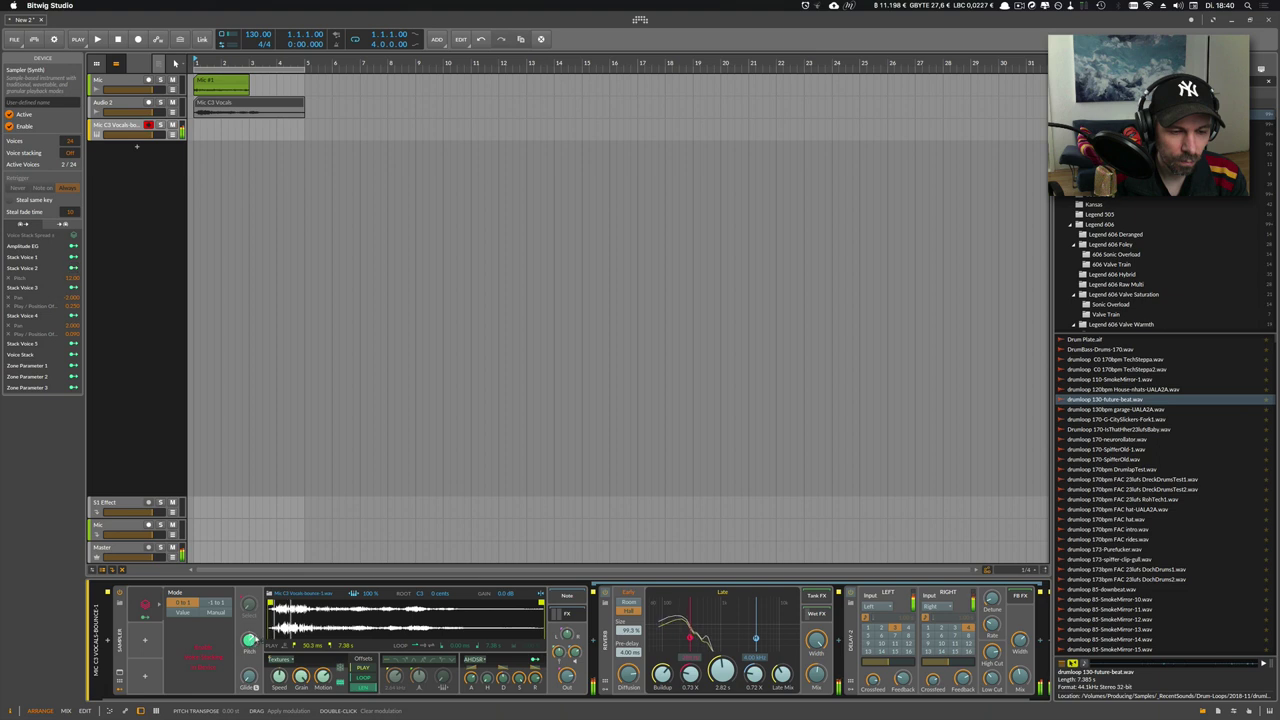
pyautogui.click(154, 606)
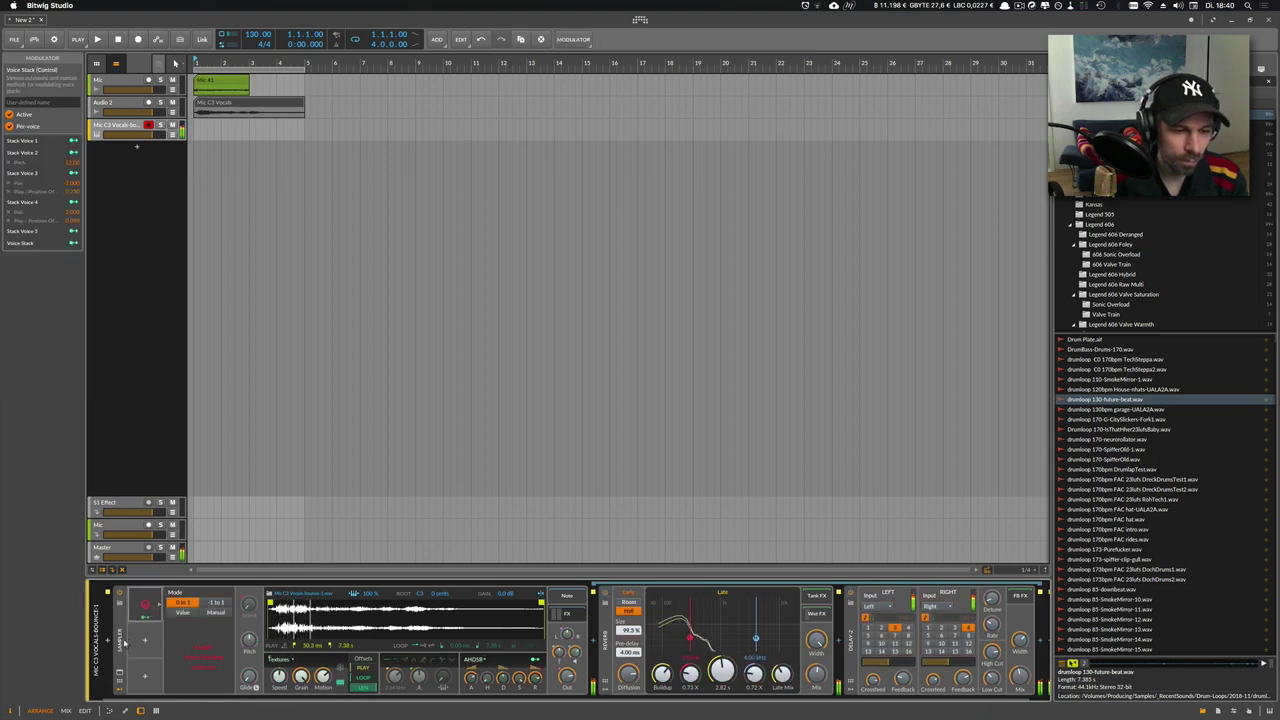
pyautogui.click(234, 636)
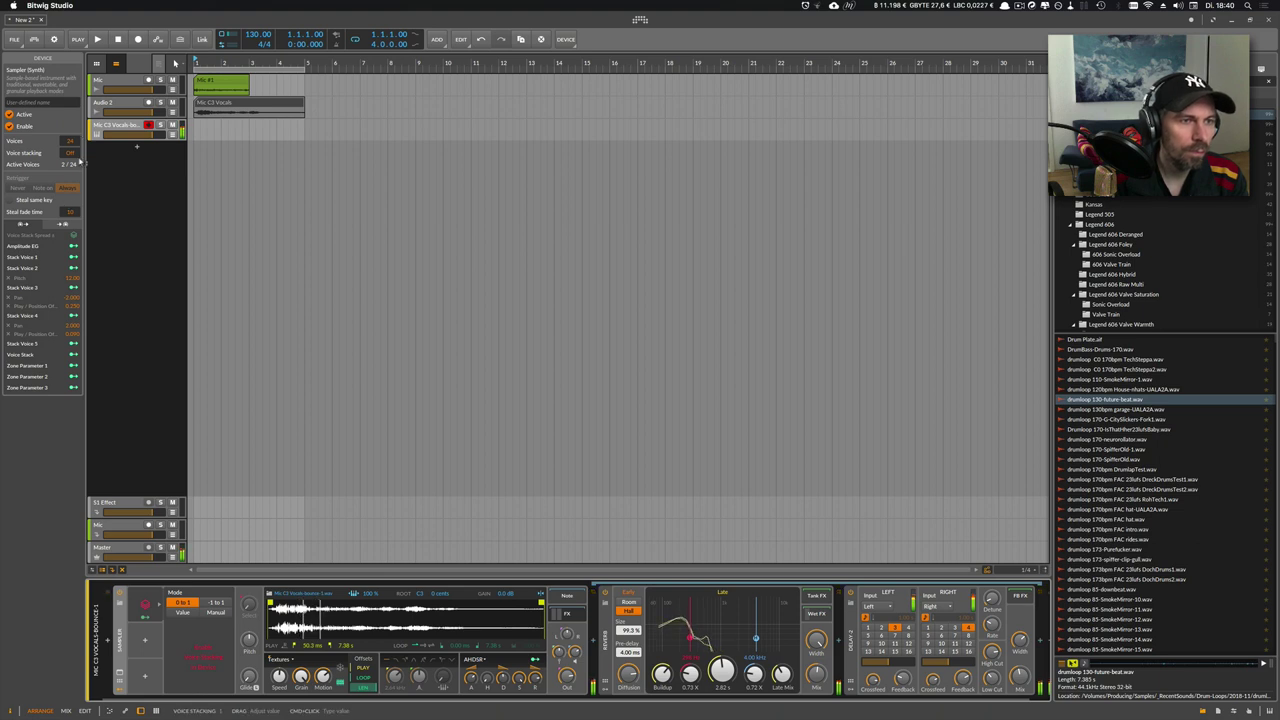
pyautogui.moveTo(76, 155); pyautogui.dragTo(75, 143)
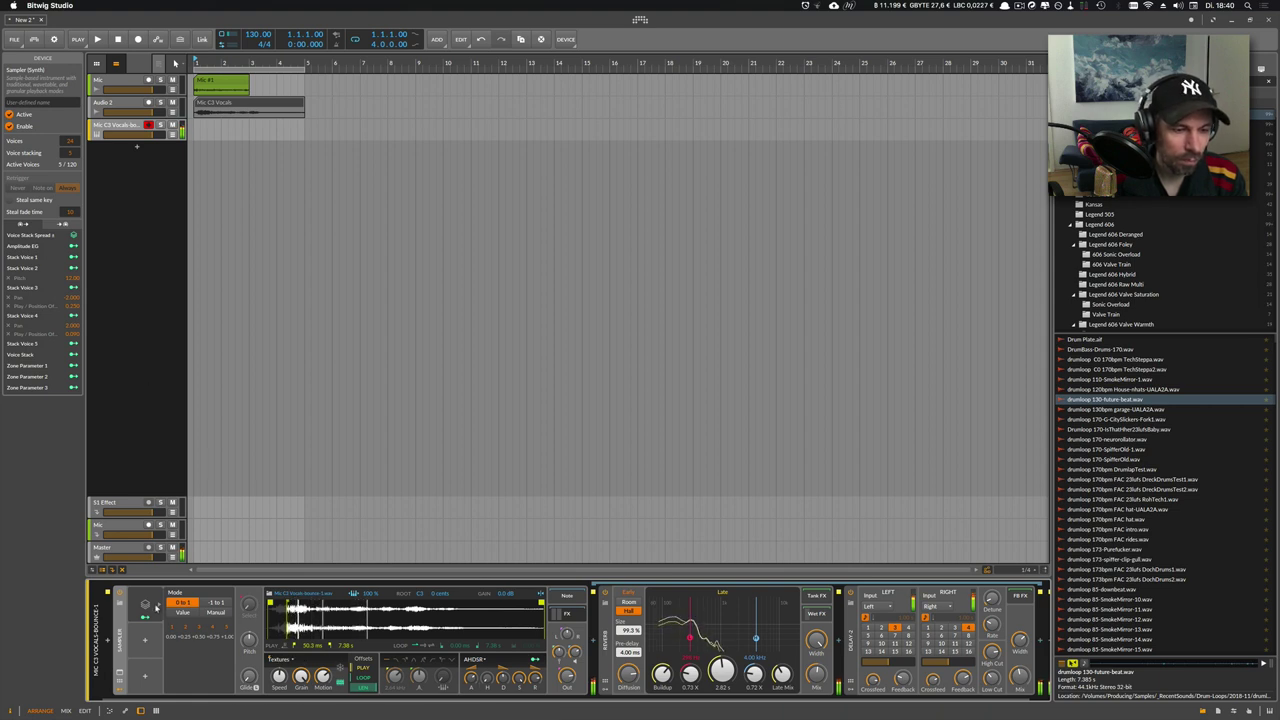
# Collapse the Voice Stack's settings and raise the Reverb's size to 153% and its time to about 7.8 s
pyautogui.click(152, 607)
pyautogui.click(150, 607)
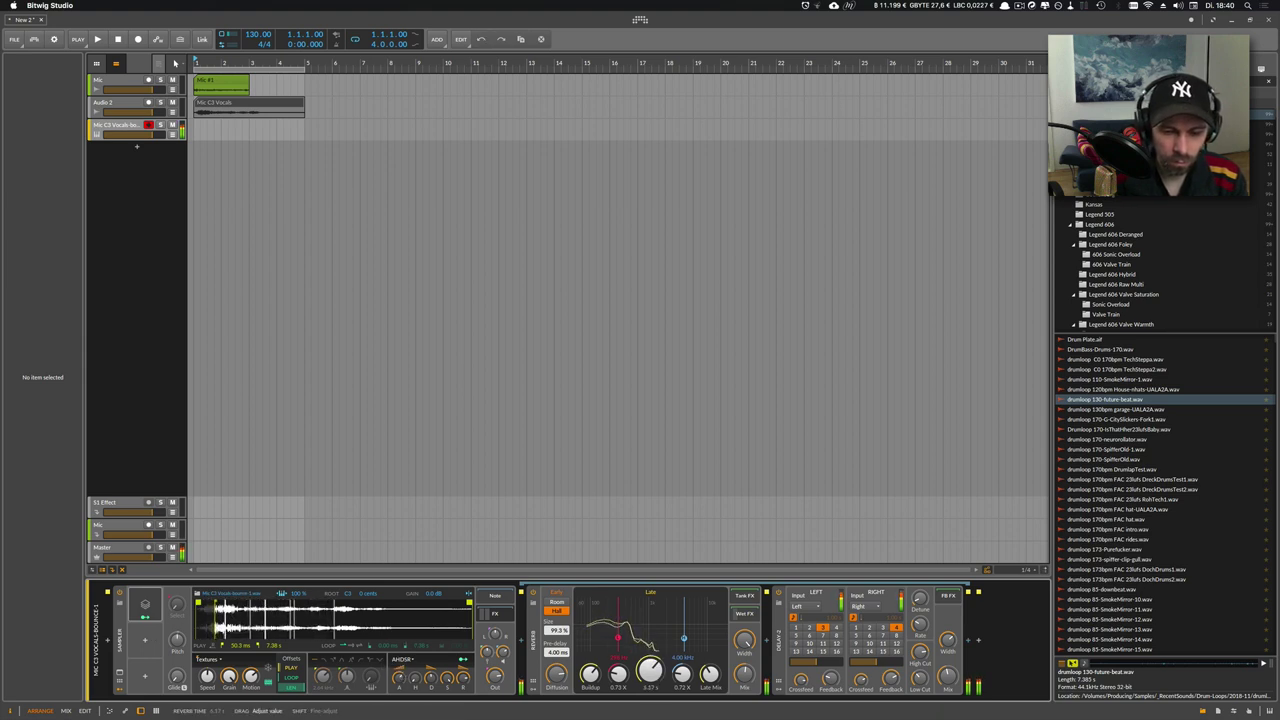
pyautogui.moveTo(564, 631); pyautogui.dragTo(564, 605)
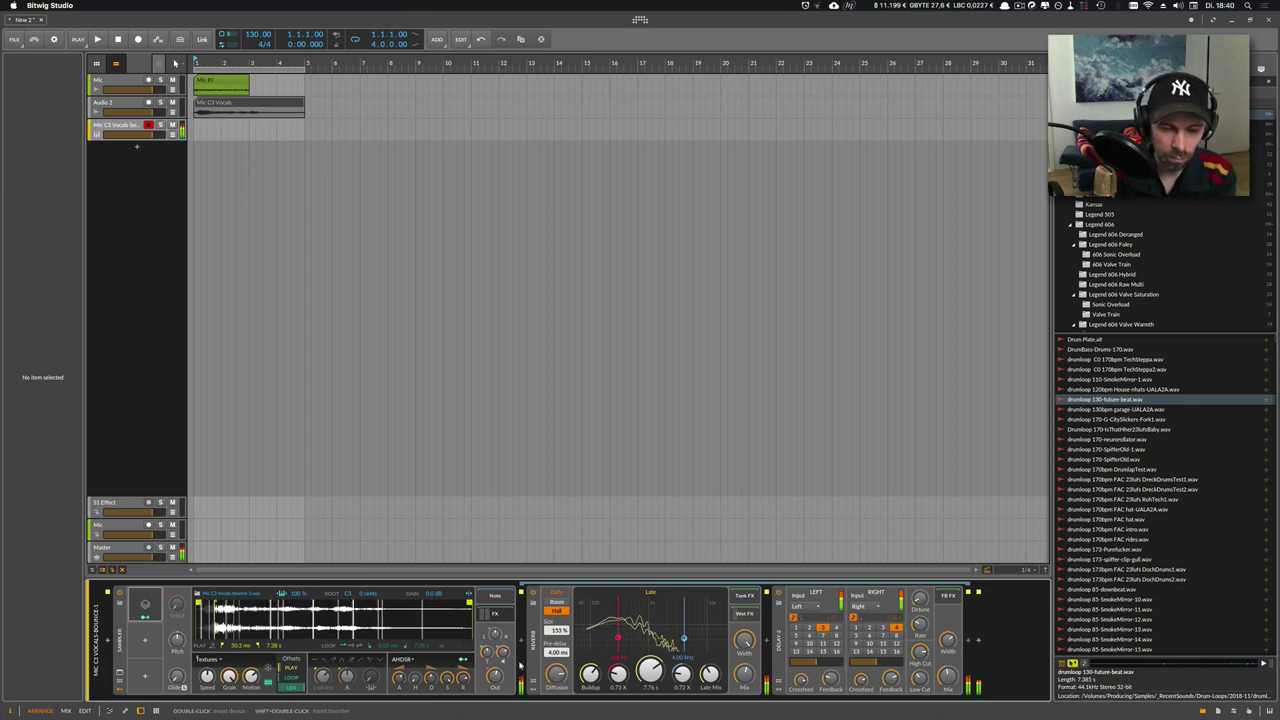
pyautogui.moveTo(501, 653); pyautogui.dragTo(501, 646)
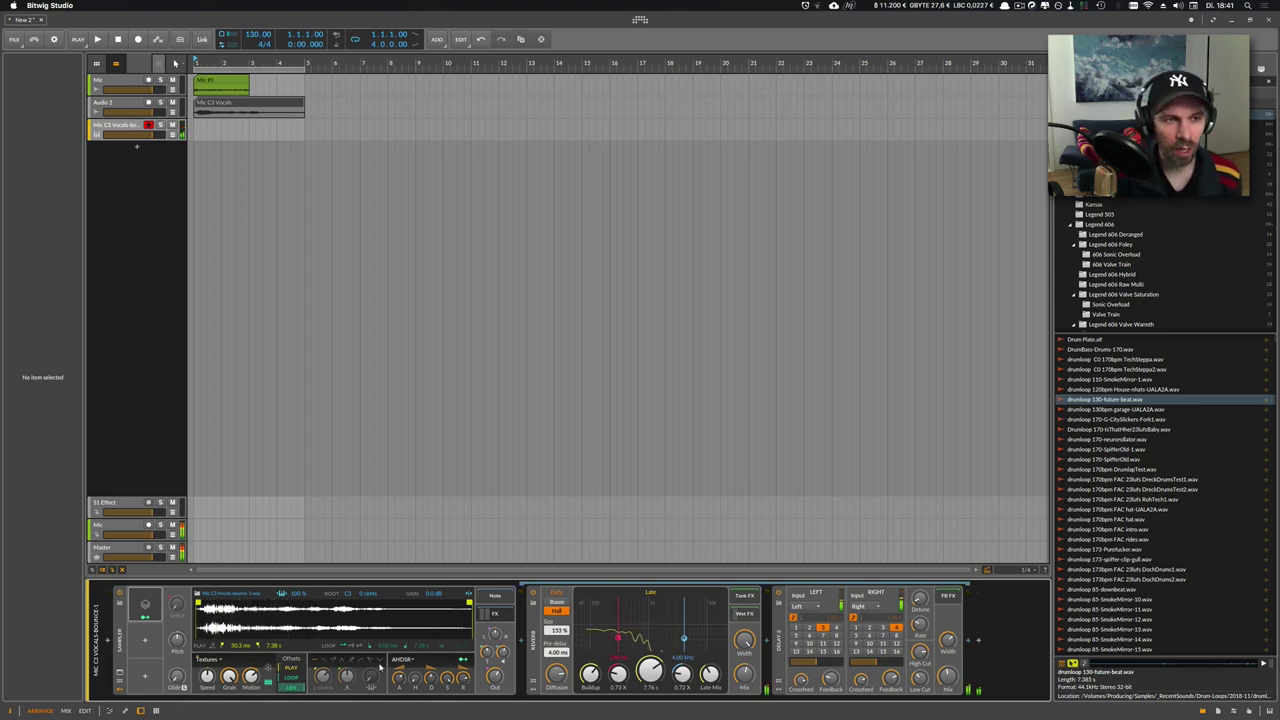
# Review the vocal clip and the device chains on the Mic, Audio 2 and bounced Sampler tracks
pyautogui.click(208, 104)
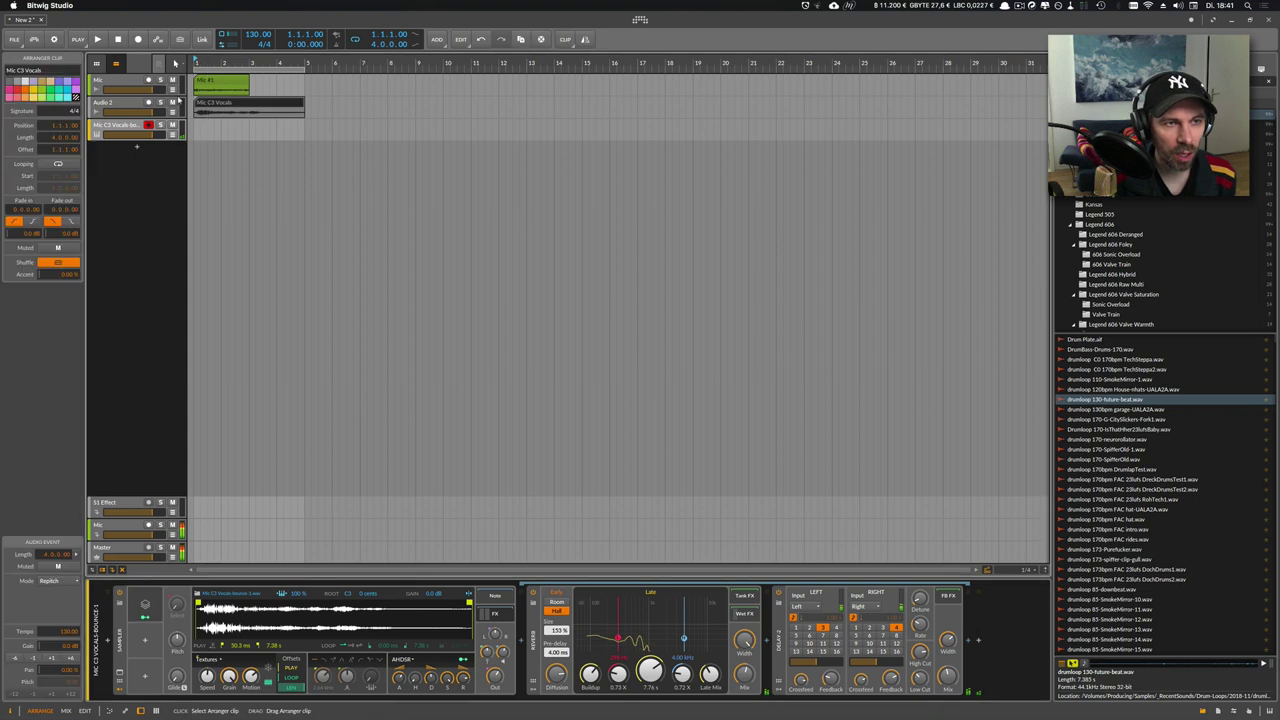
pyautogui.click(128, 81)
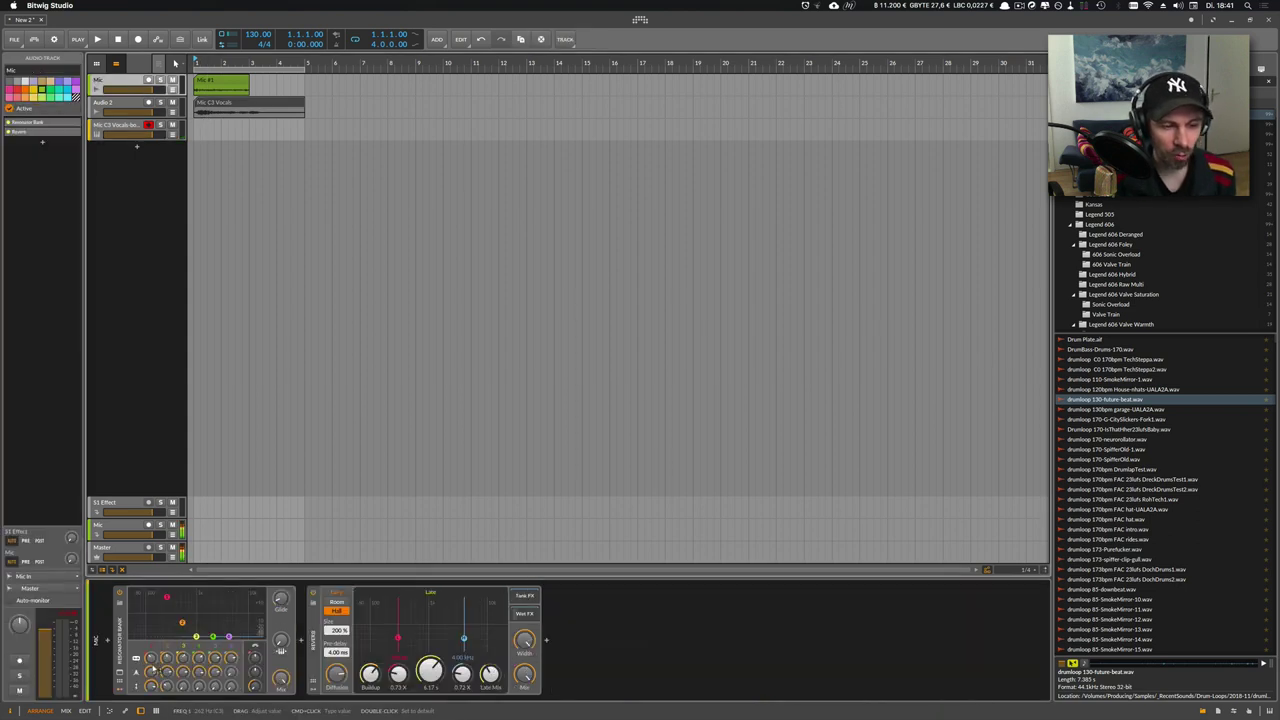
pyautogui.click(313, 641)
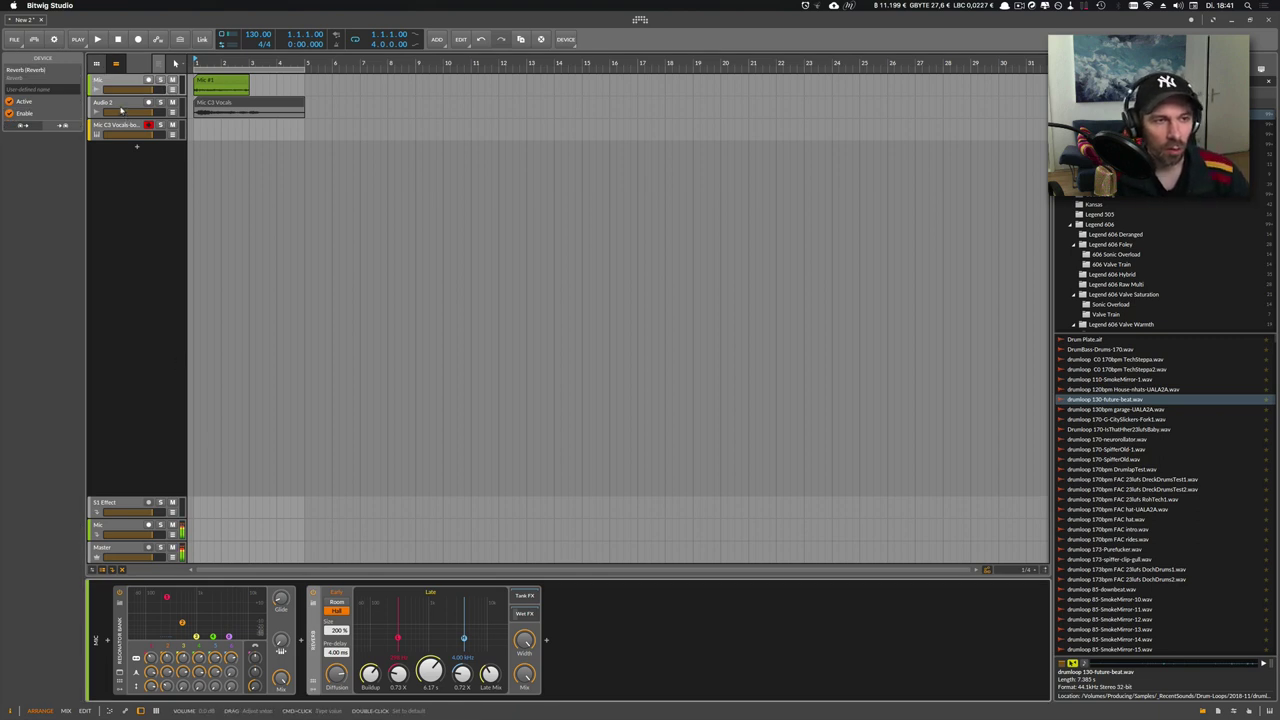
pyautogui.click(121, 107)
pyautogui.click(127, 126)
pyautogui.click(122, 106)
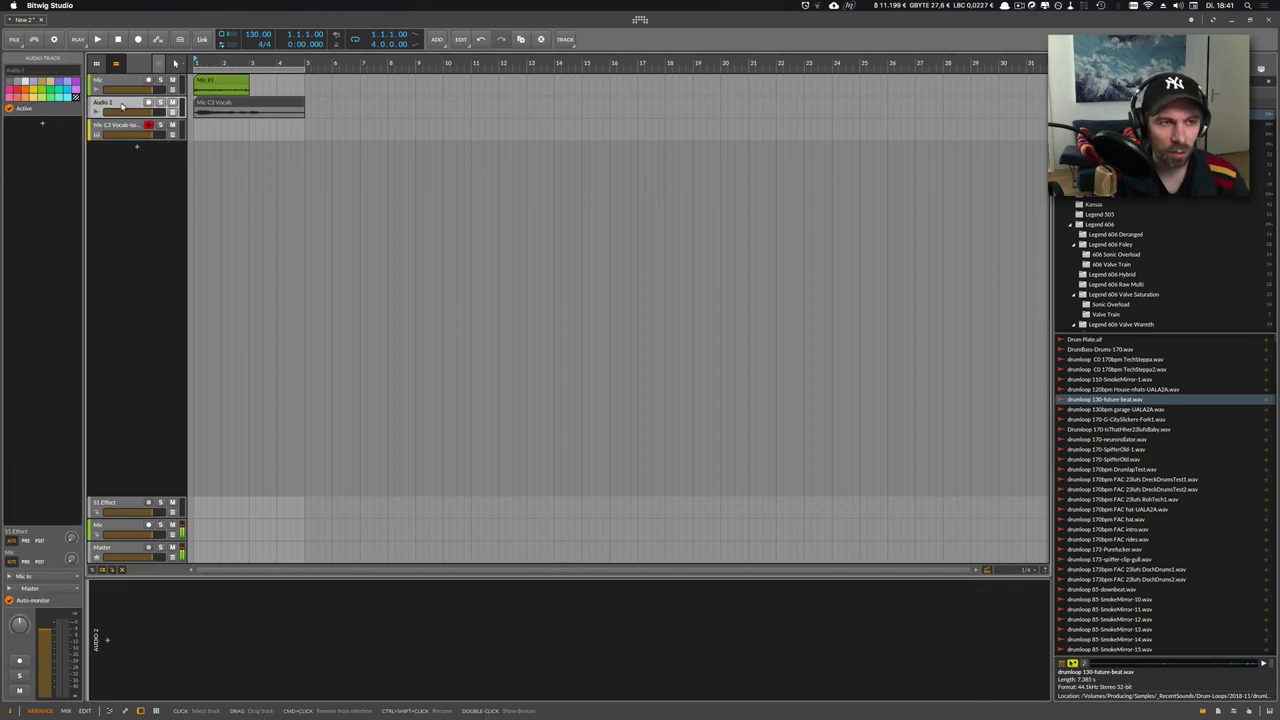
pyautogui.click(121, 127)
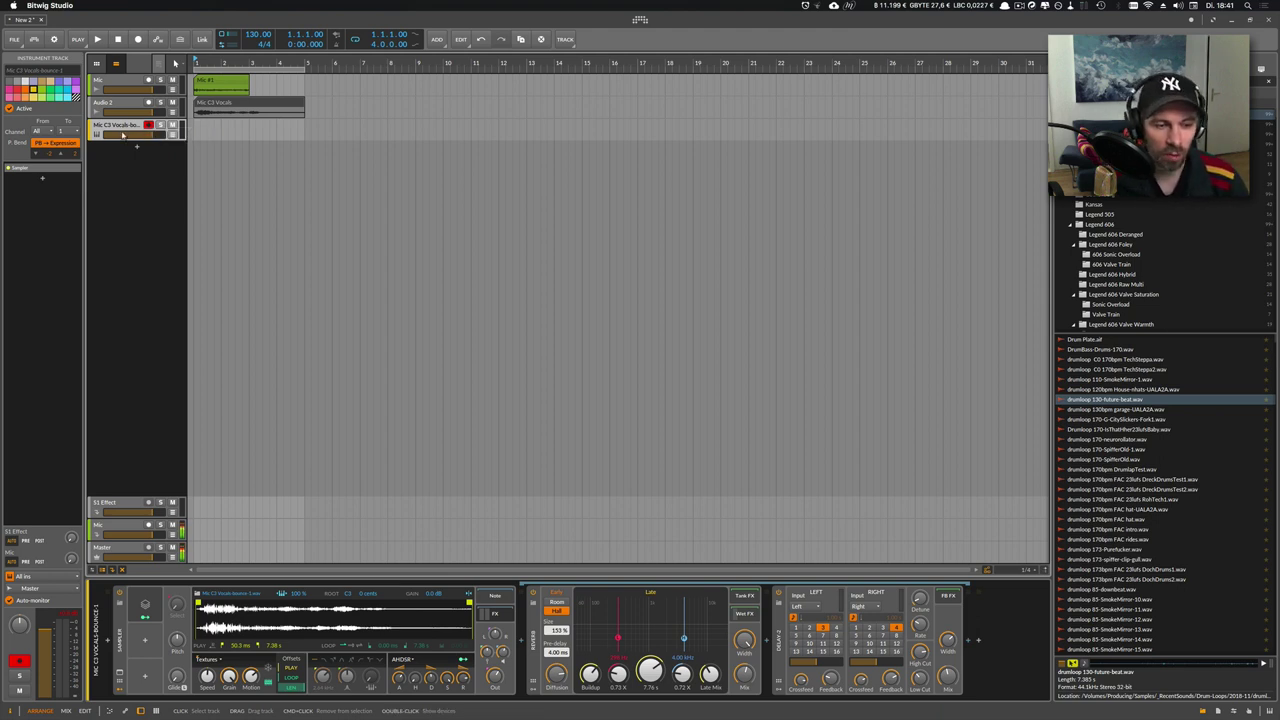
pyautogui.click(119, 84)
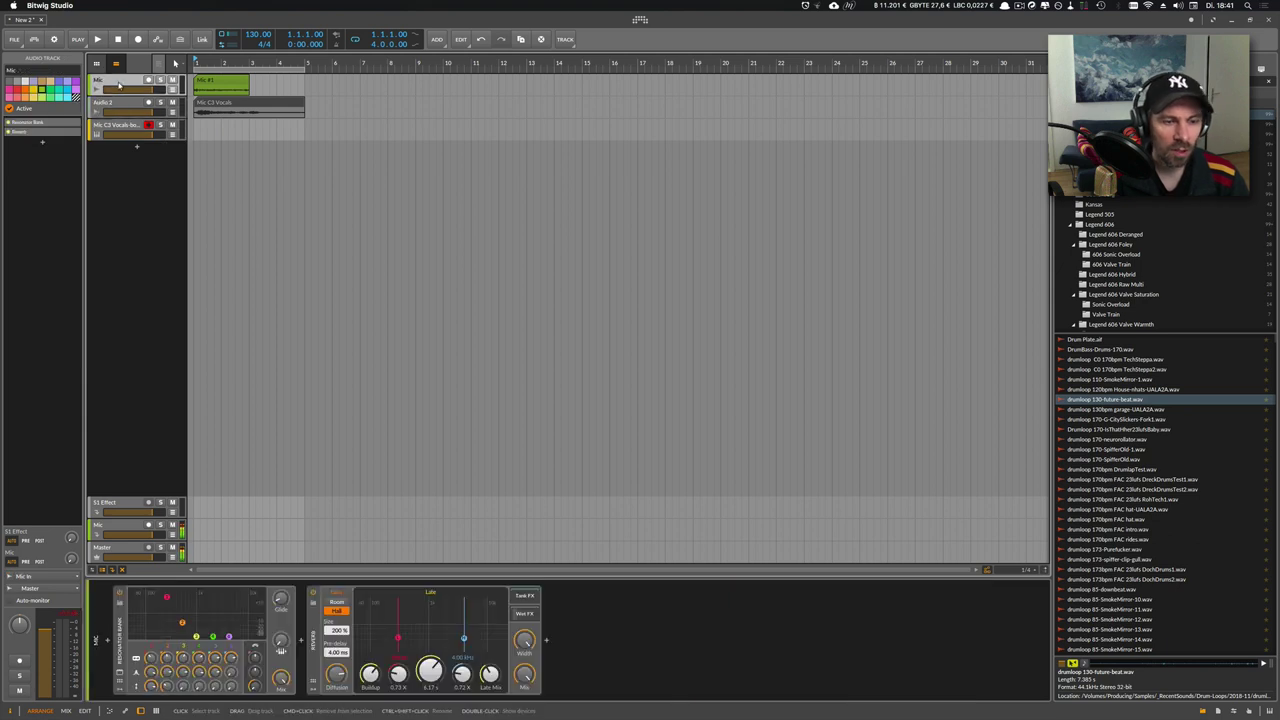